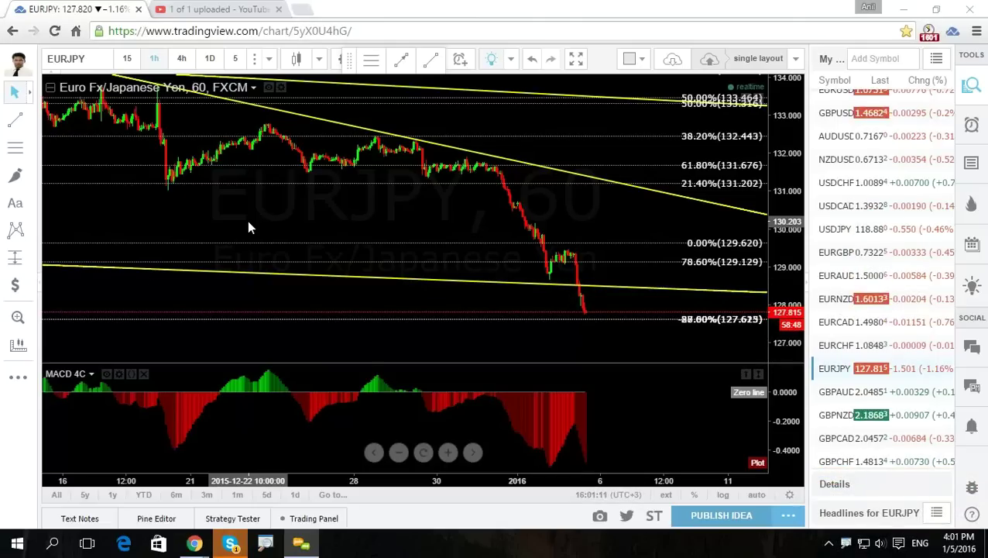
Watch the uploaded video, then return to the EURJPY chart.
{"action": "left_click", "coordinate": [238, 12]}
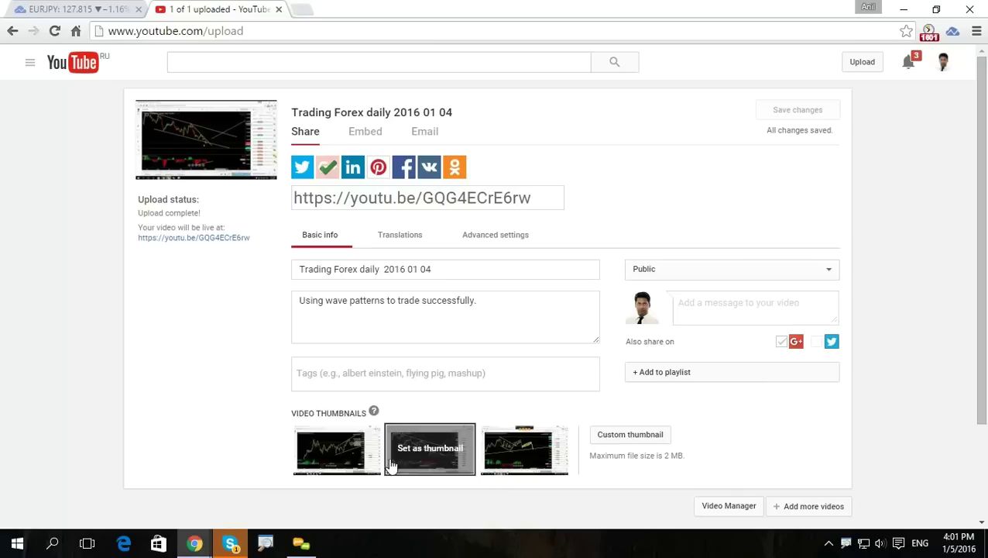
{"action": "left_click", "coordinate": [216, 153]}
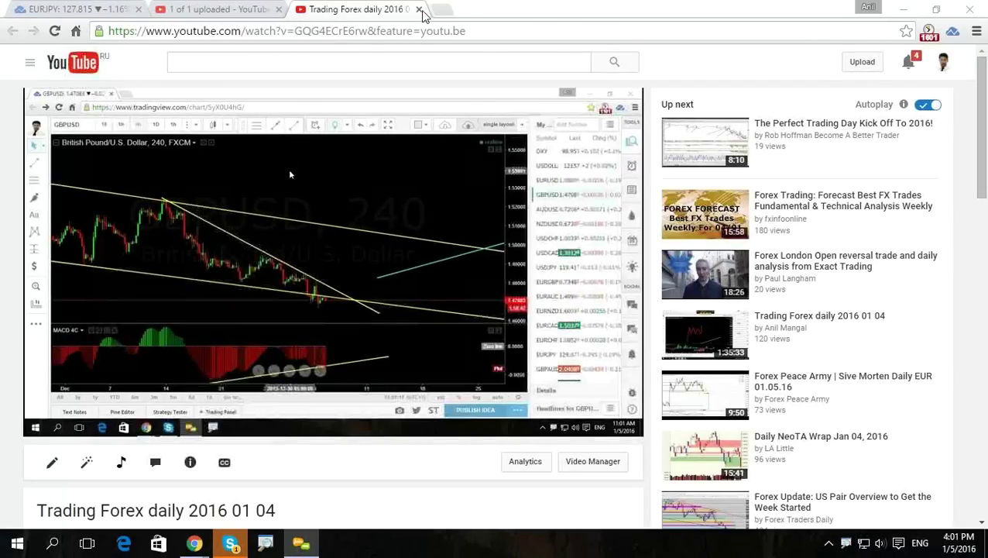
{"action": "left_click", "coordinate": [418, 8]}
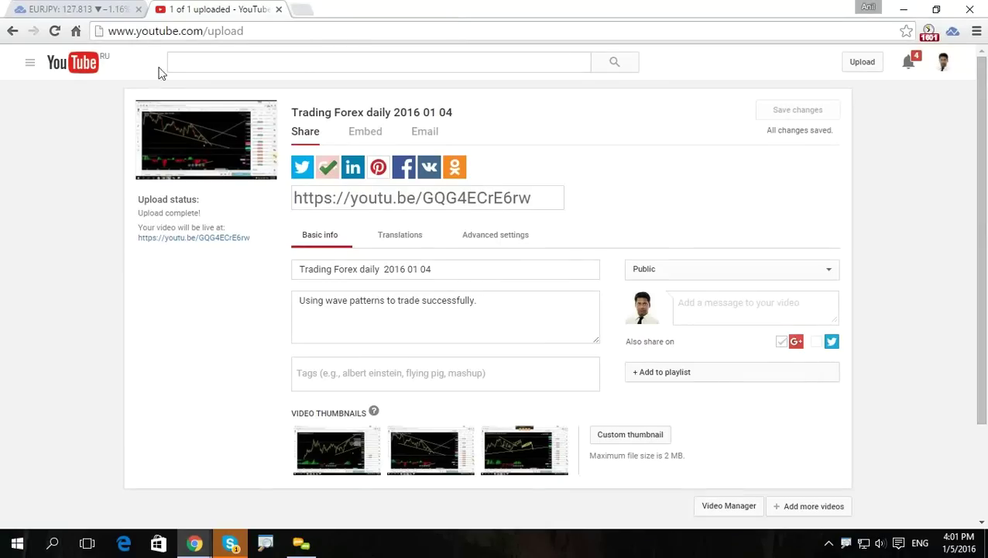
{"action": "left_click", "coordinate": [37, 8]}
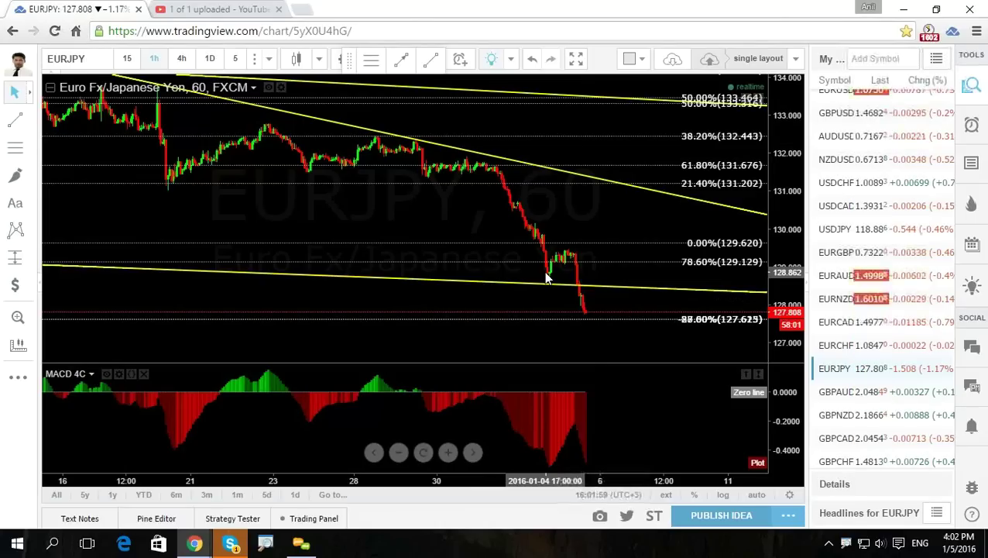
Load the US Dollar Index, rescale its price axis, and move from daily to 4-hour bars.
{"action": "scroll", "coordinate": [838, 201], "scroll_direction": "up", "scroll_amount": 2}
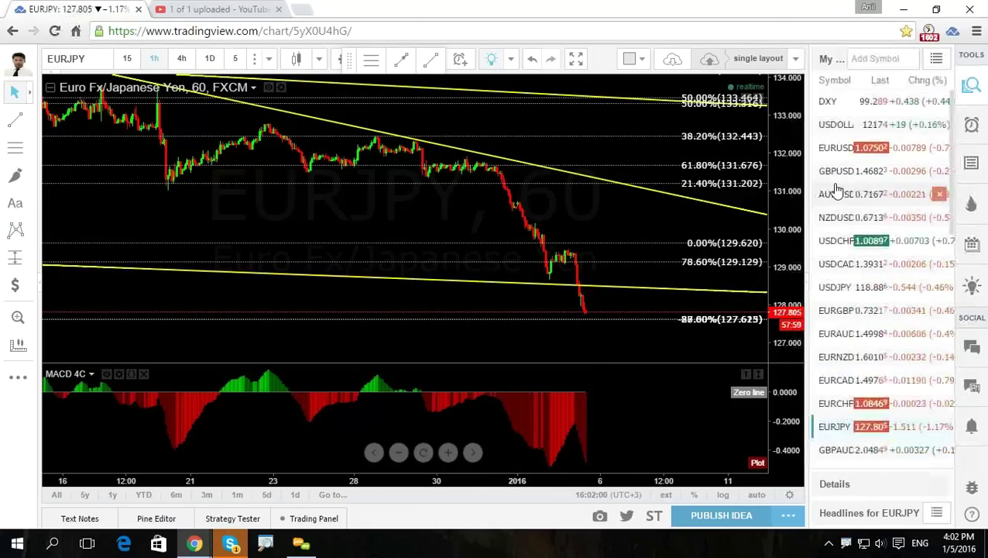
{"action": "left_click", "coordinate": [827, 107]}
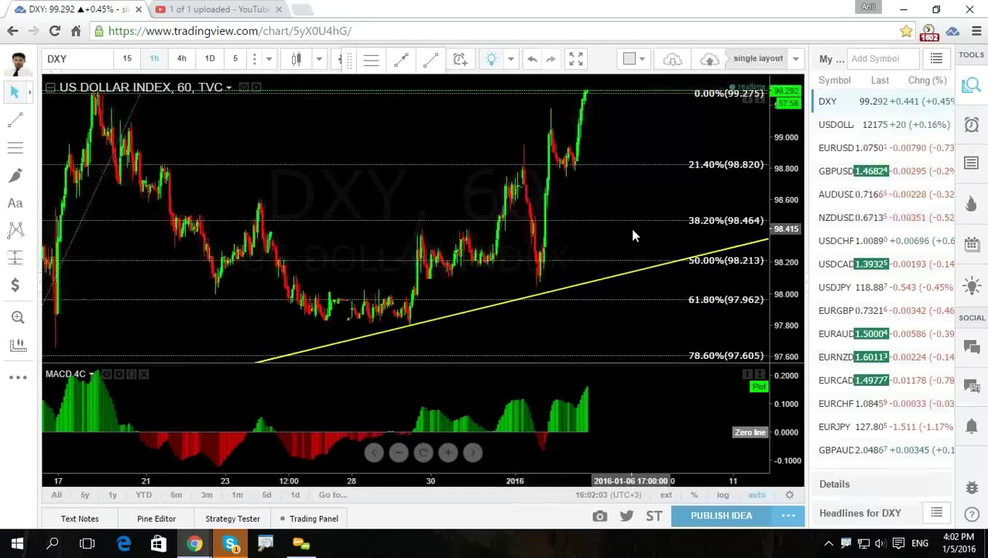
{"action": "left_click_drag", "start_coordinate": [785, 168], "coordinate": [786, 205]}
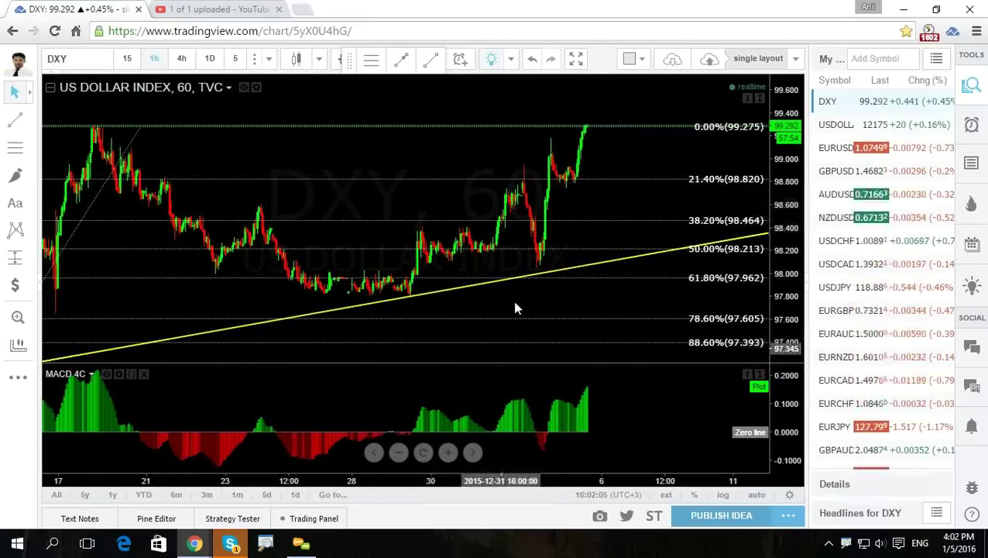
{"action": "left_click", "coordinate": [206, 59]}
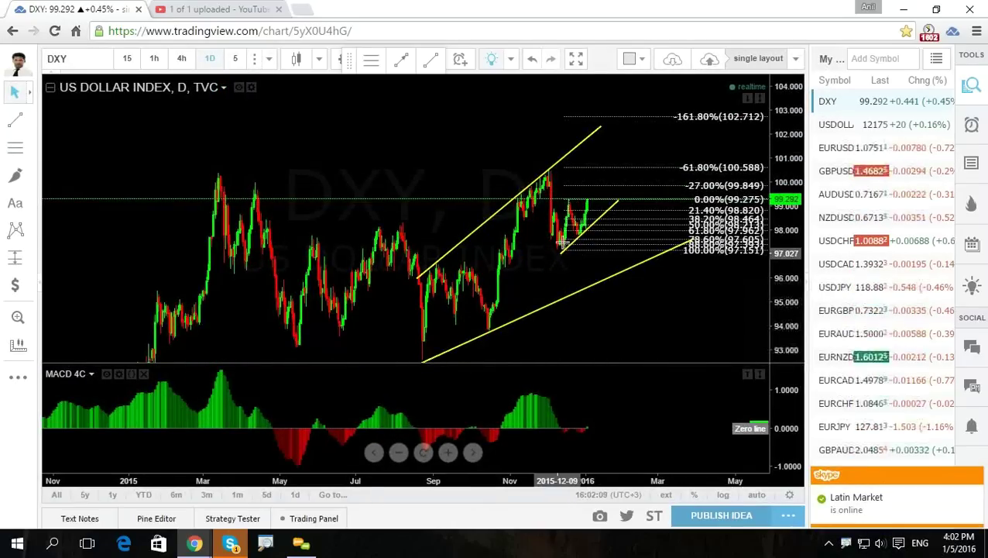
{"action": "left_click", "coordinate": [181, 59]}
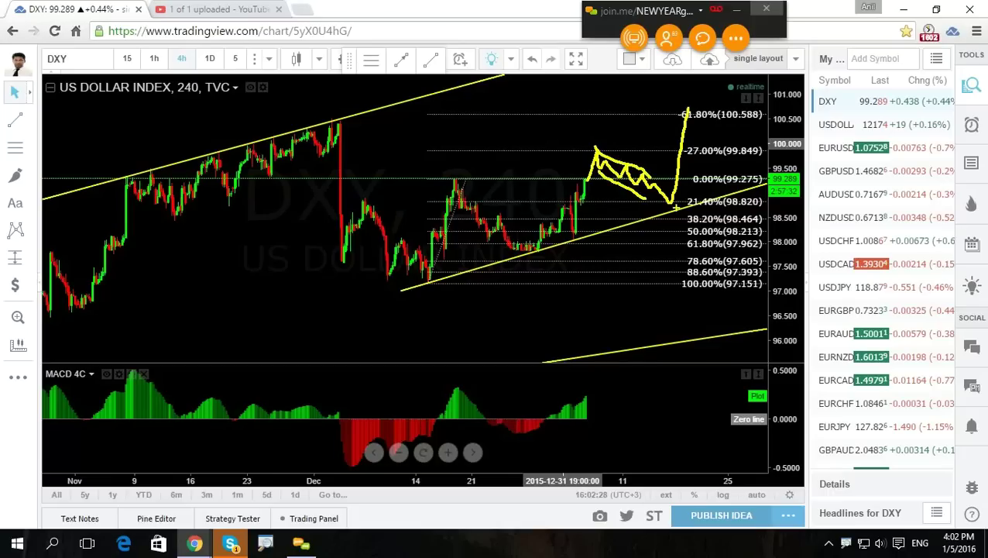
{"action": "left_click", "coordinate": [697, 33]}
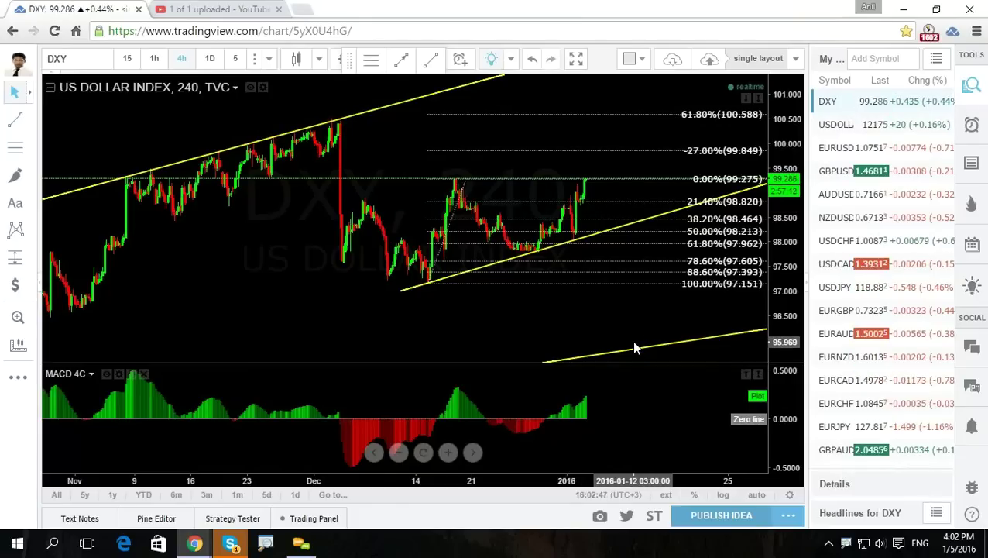
Load EURUSD and draw an XABCD pattern from the December low to near the 61.8% level.
{"action": "left_click", "coordinate": [826, 147]}
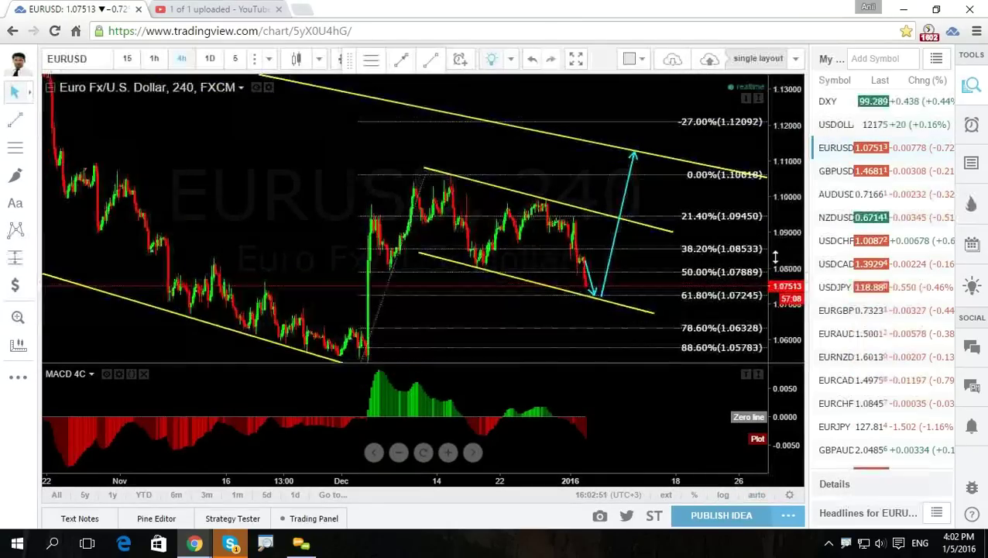
{"action": "left_click_drag", "start_coordinate": [713, 243], "coordinate": [640, 170]}
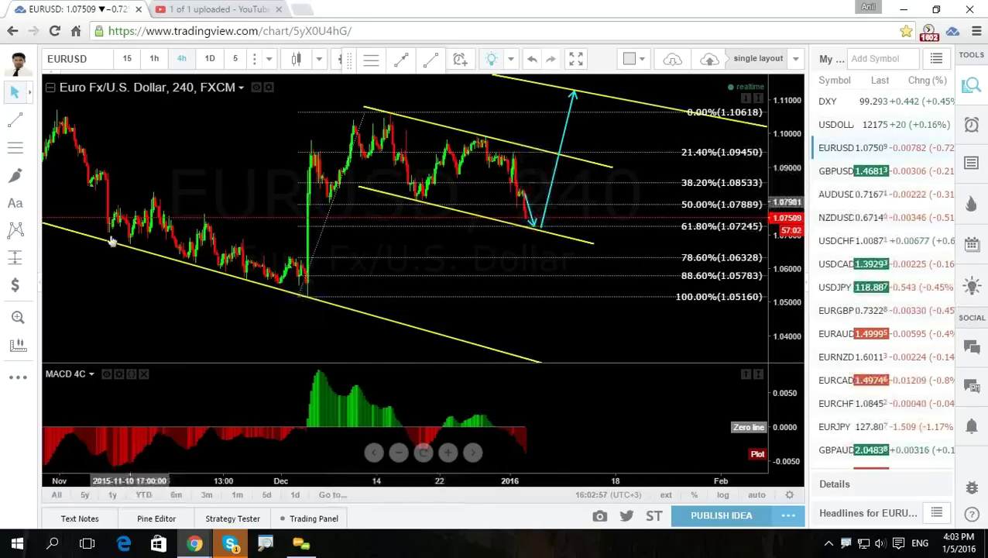
{"action": "left_click", "coordinate": [15, 230]}
{"action": "left_click", "coordinate": [312, 301]}
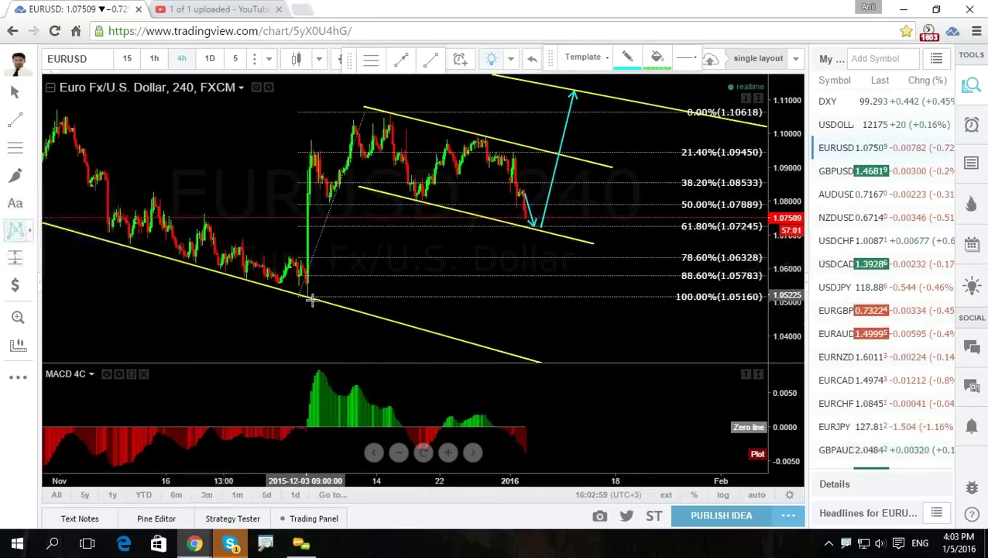
{"action": "left_click", "coordinate": [375, 107]}
{"action": "left_click", "coordinate": [419, 205]}
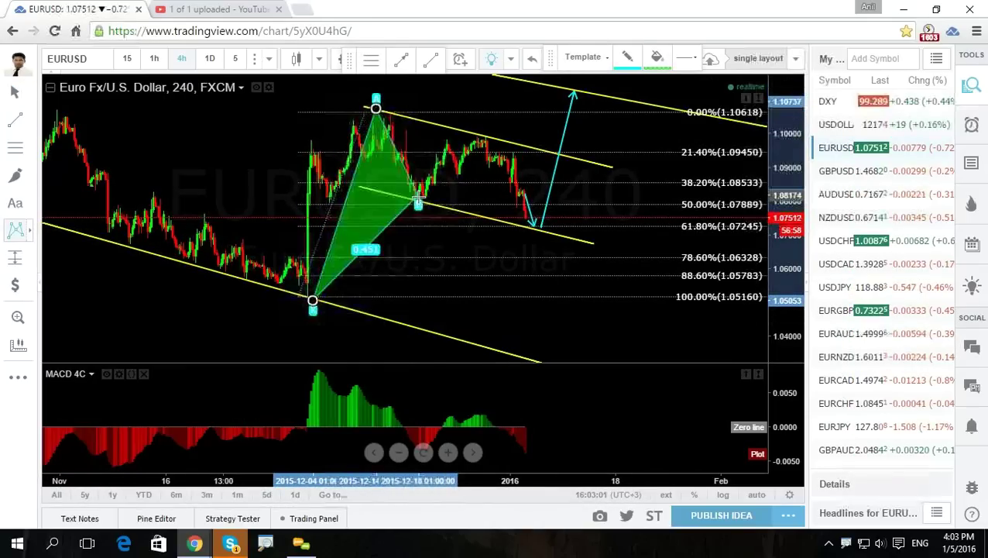
{"action": "left_click", "coordinate": [485, 134]}
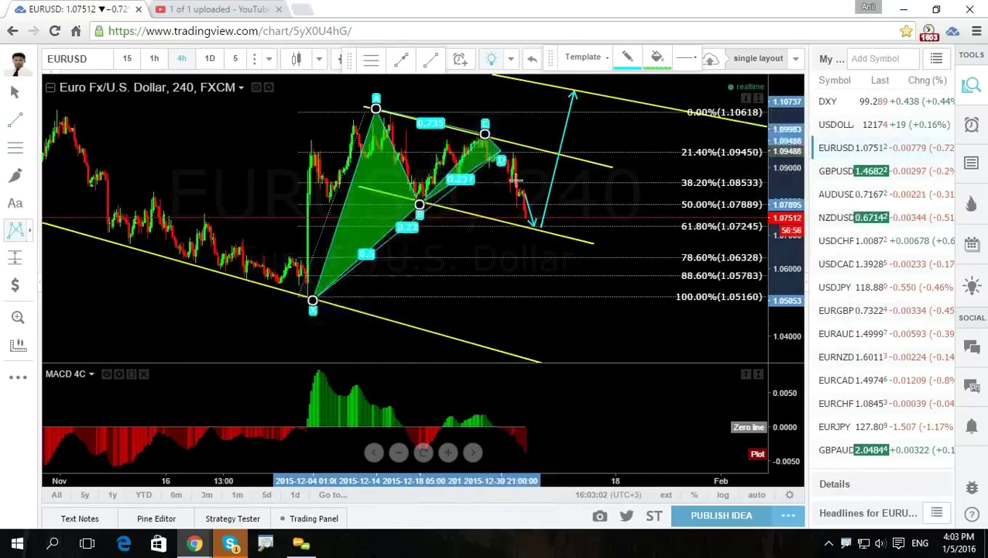
{"action": "left_click", "coordinate": [527, 224]}
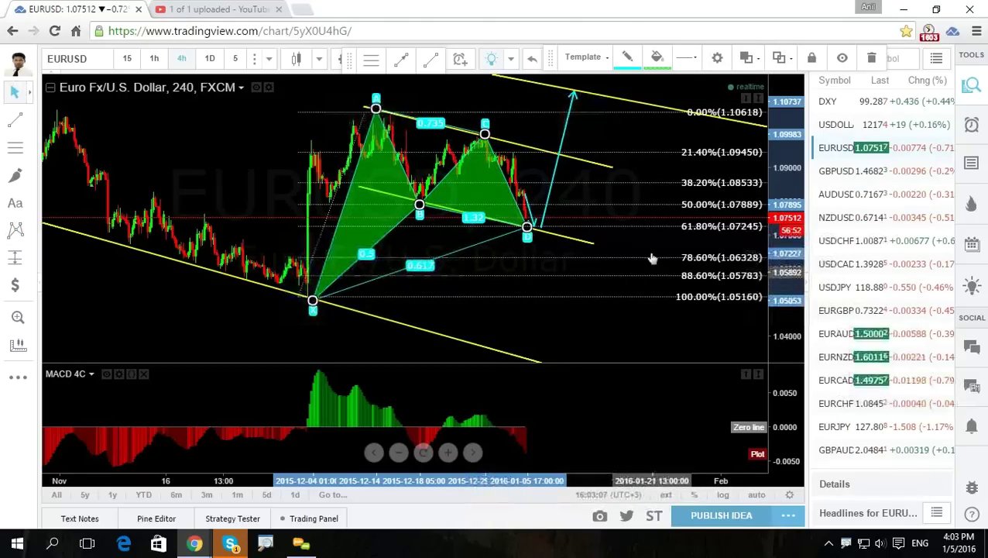
Delete the XABCD harmonic pattern from the EURUSD chart.
{"action": "left_click_drag", "start_coordinate": [642, 280], "coordinate": [633, 309]}
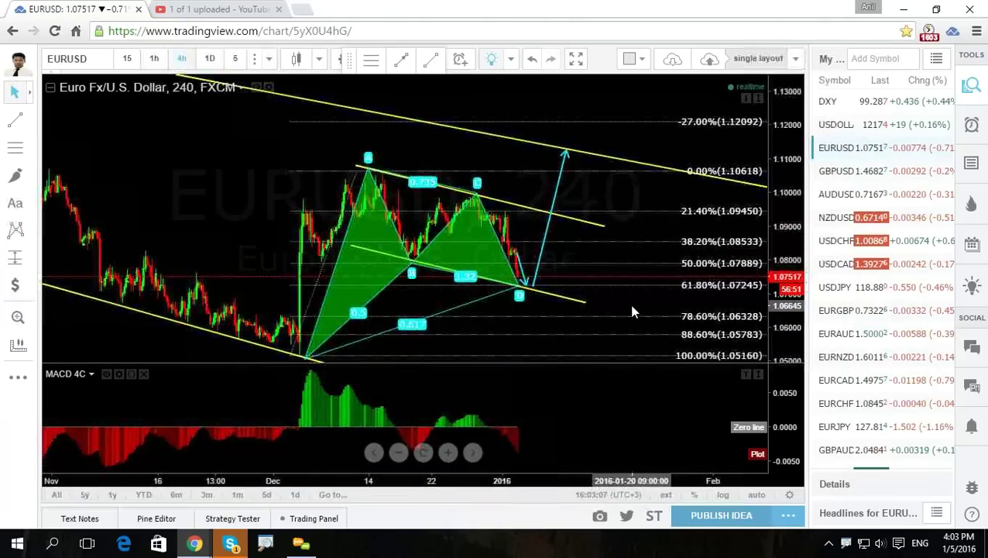
{"action": "left_click", "coordinate": [439, 309]}
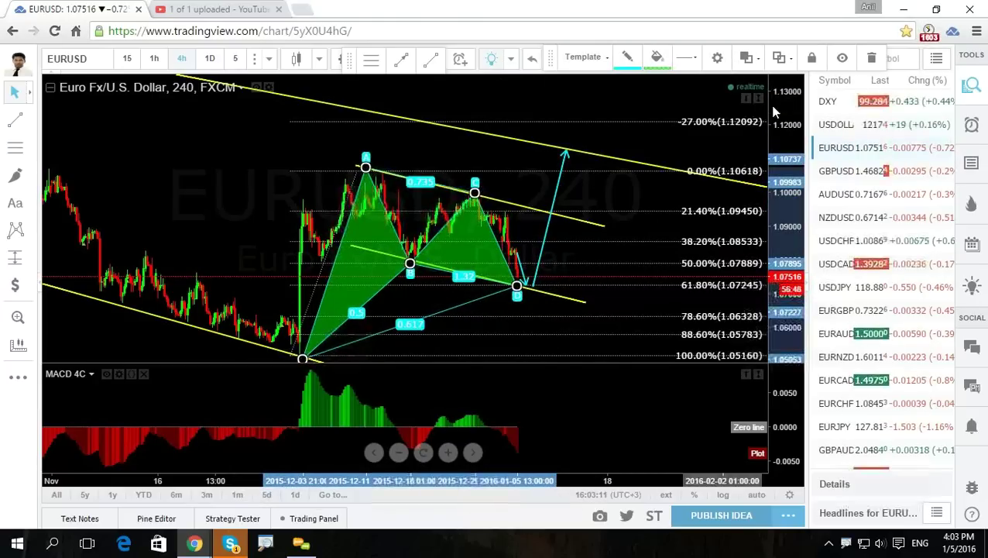
{"action": "left_click", "coordinate": [872, 58]}
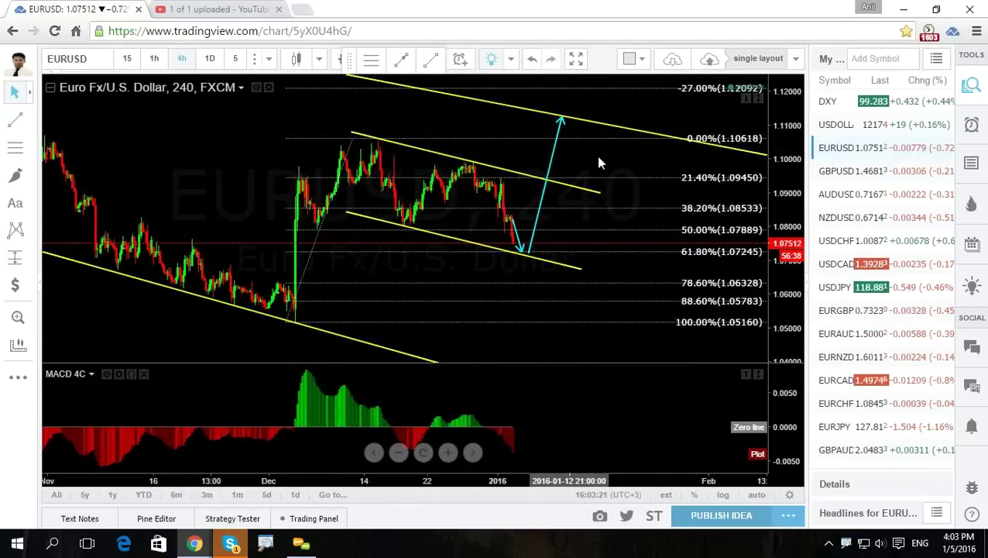
{"action": "left_click", "coordinate": [514, 258]}
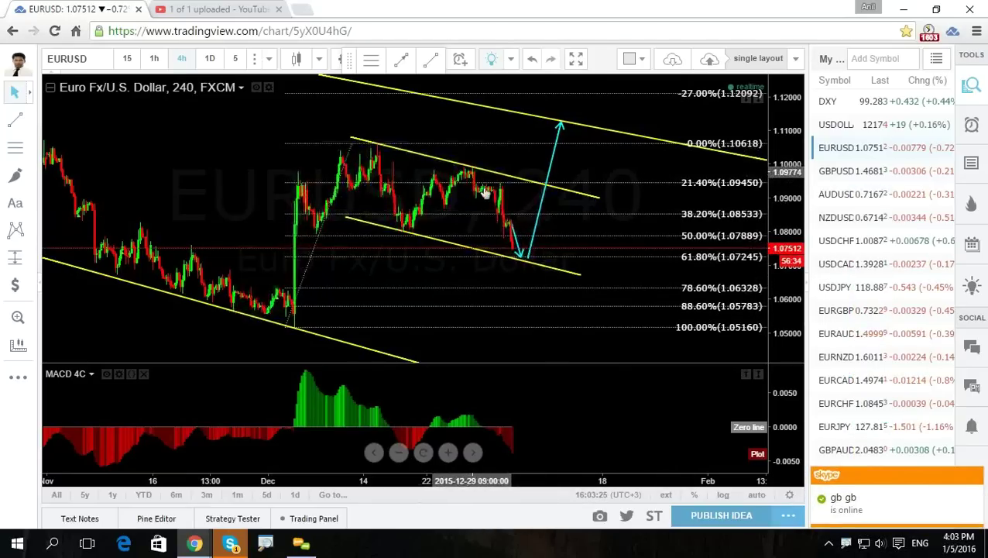
{"action": "left_click", "coordinate": [528, 278]}
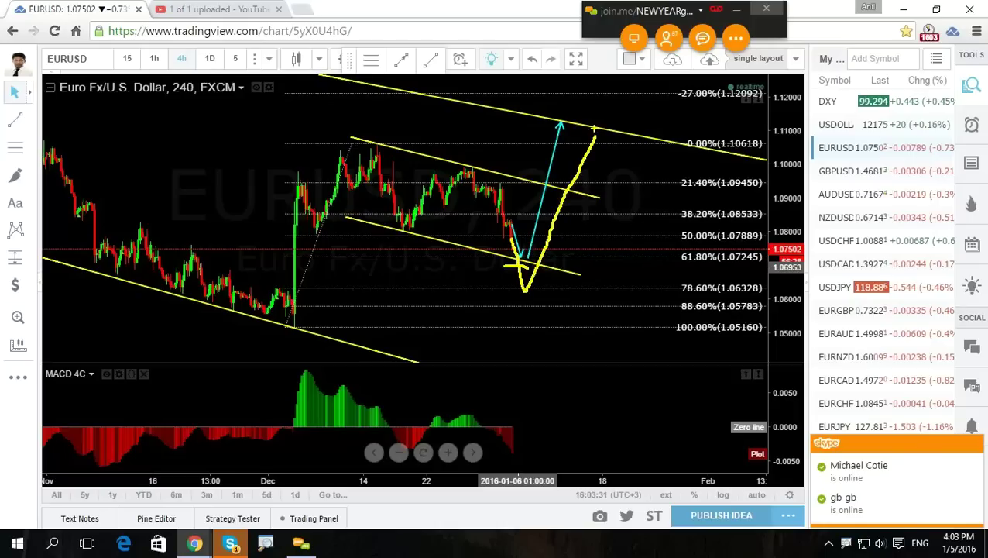
{"action": "key", "text": "Escape"}
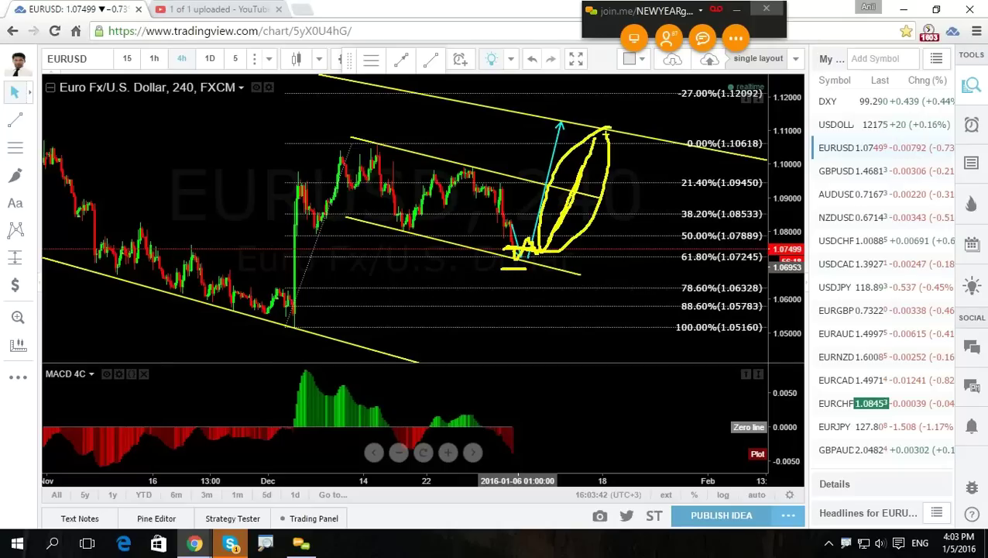
{"action": "key", "text": "Escape"}
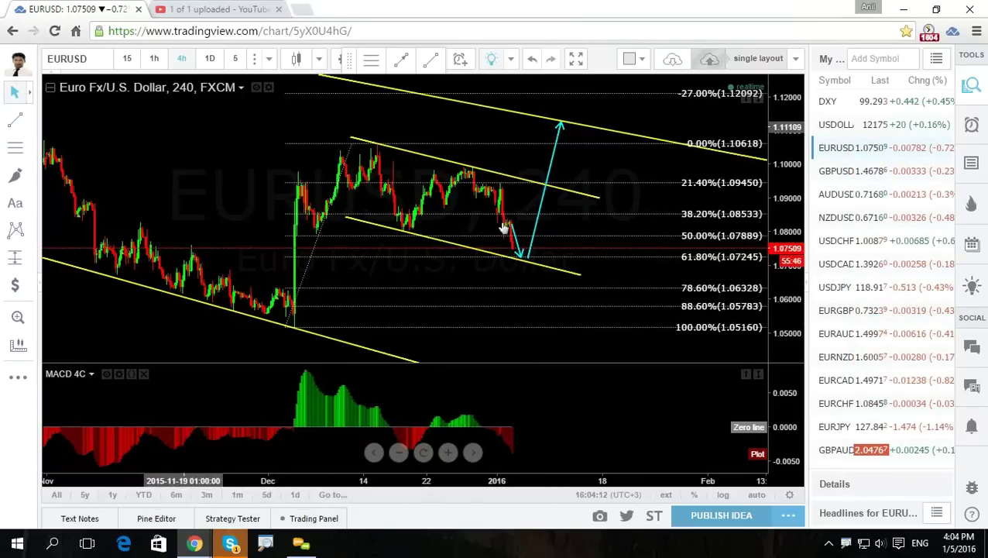
Put EURUSD on 1-hour bars and clear the freehand sketches.
{"action": "left_click", "coordinate": [154, 58]}
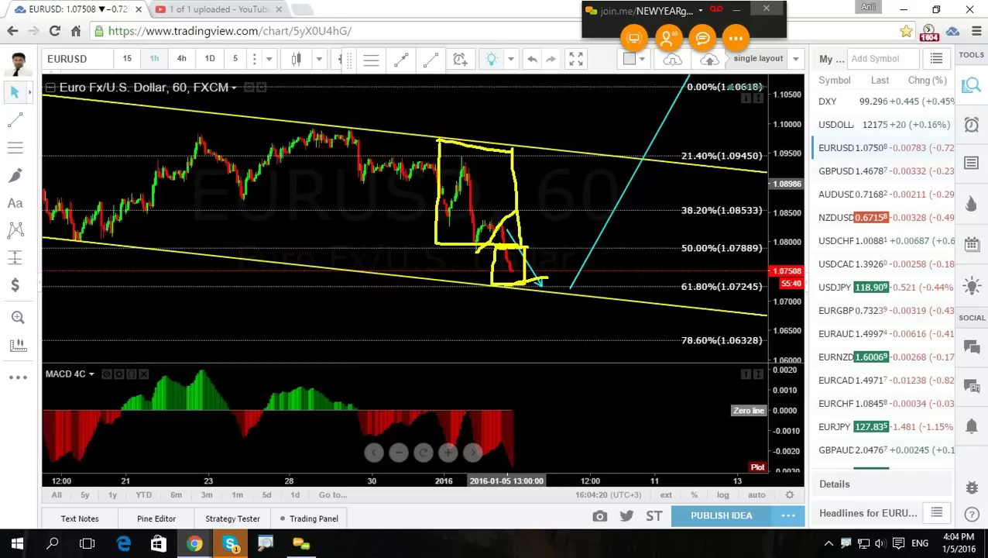
{"action": "key", "text": "Escape"}
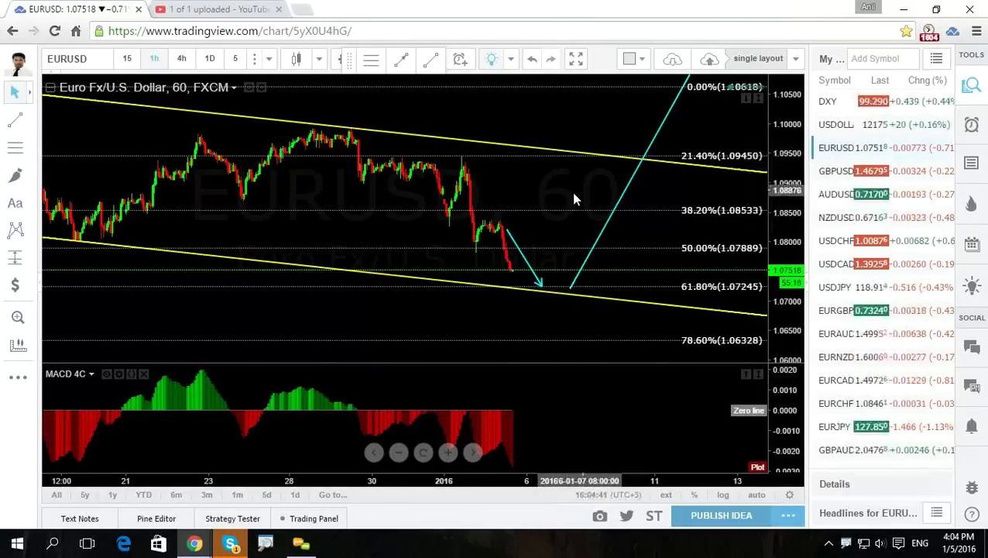
Review GBPUSD on 4-hour bars, then load the AUDUSD chart.
{"action": "left_click", "coordinate": [827, 178]}
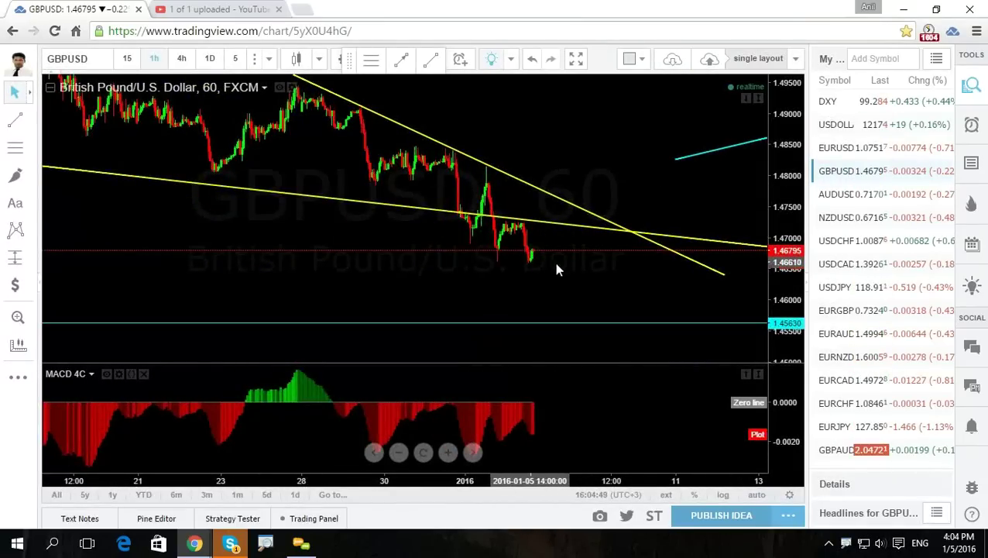
{"action": "left_click_drag", "start_coordinate": [620, 135], "coordinate": [620, 210]}
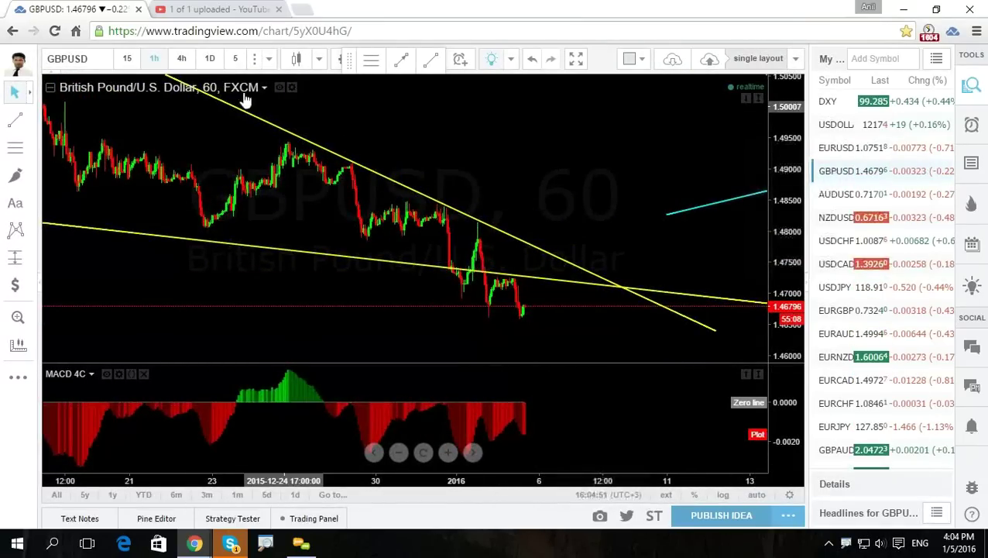
{"action": "left_click", "coordinate": [181, 58]}
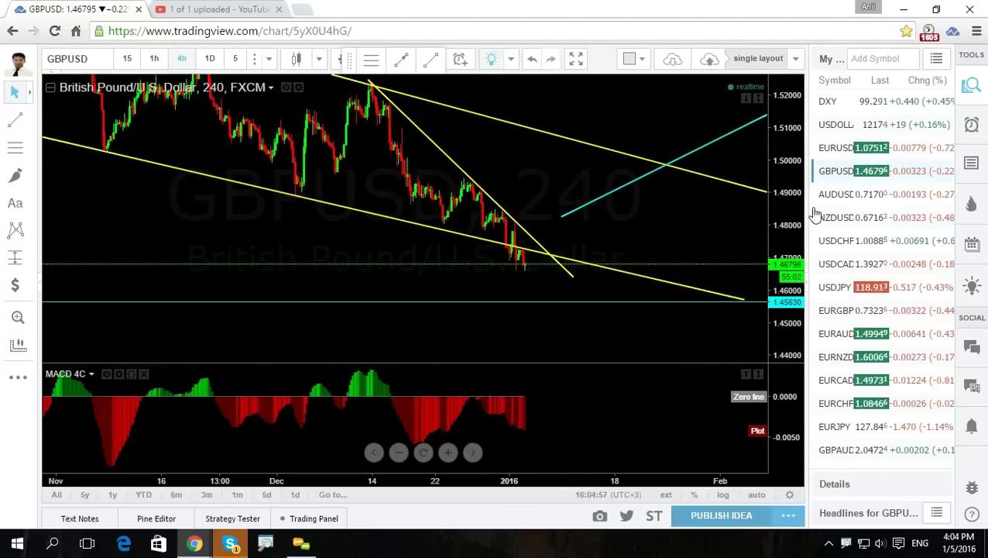
{"action": "left_click", "coordinate": [837, 194]}
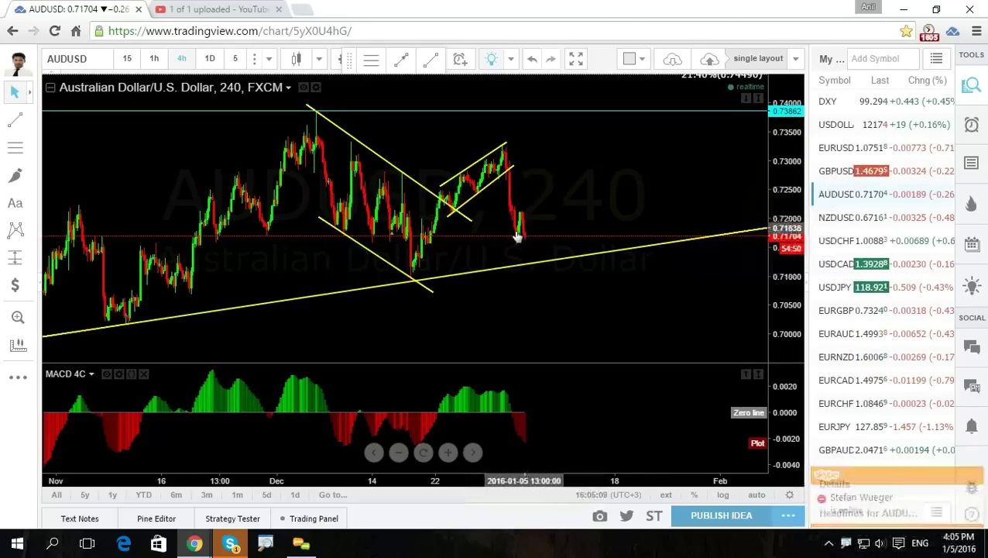
Put the AUDUSD chart on 1-hour bars.
{"action": "left_click", "coordinate": [155, 58]}
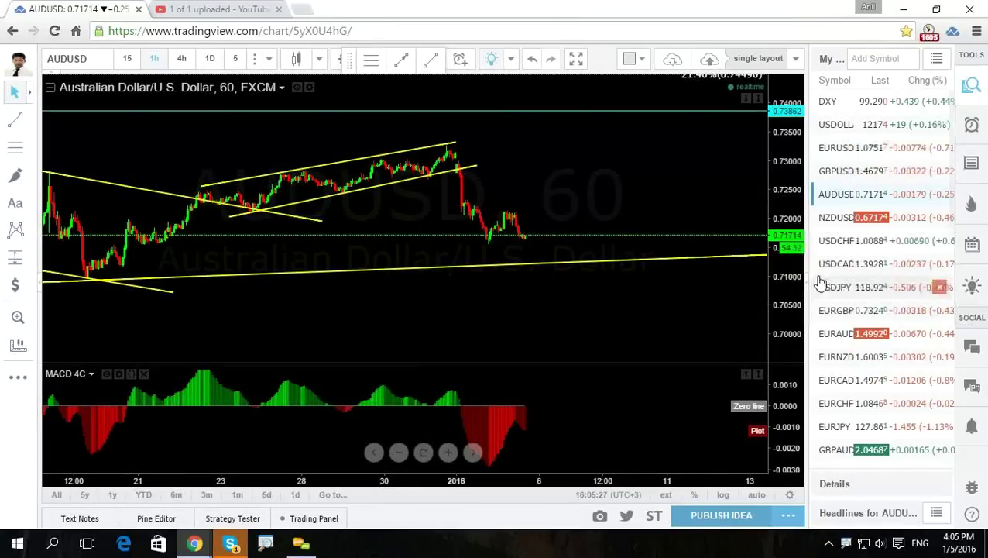
Load NZDUSD, sketch and clear a projected path, and compress the price scale toward 0.66000.
{"action": "left_click", "coordinate": [827, 220]}
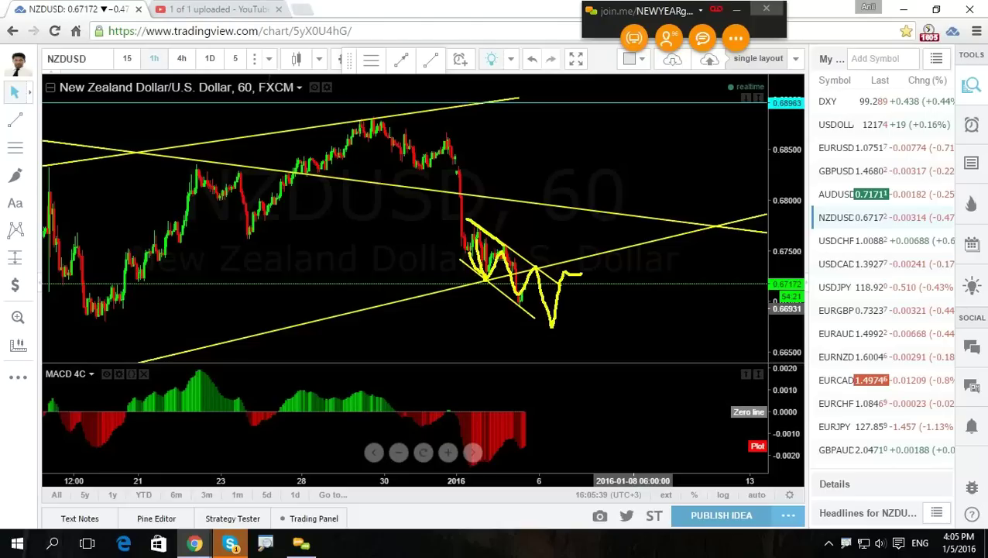
{"action": "left_click_drag", "start_coordinate": [546, 250], "coordinate": [698, 140]}
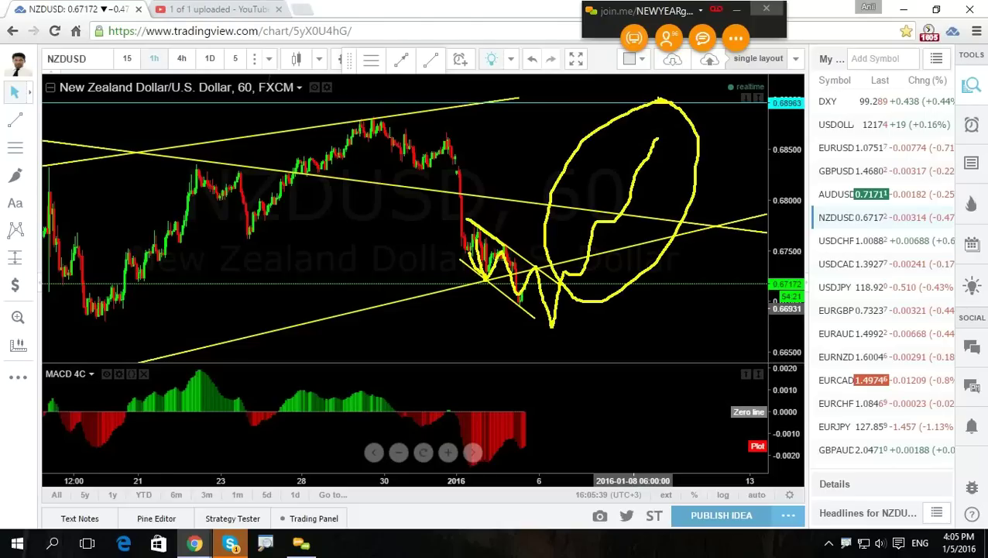
{"action": "key", "text": "Escape"}
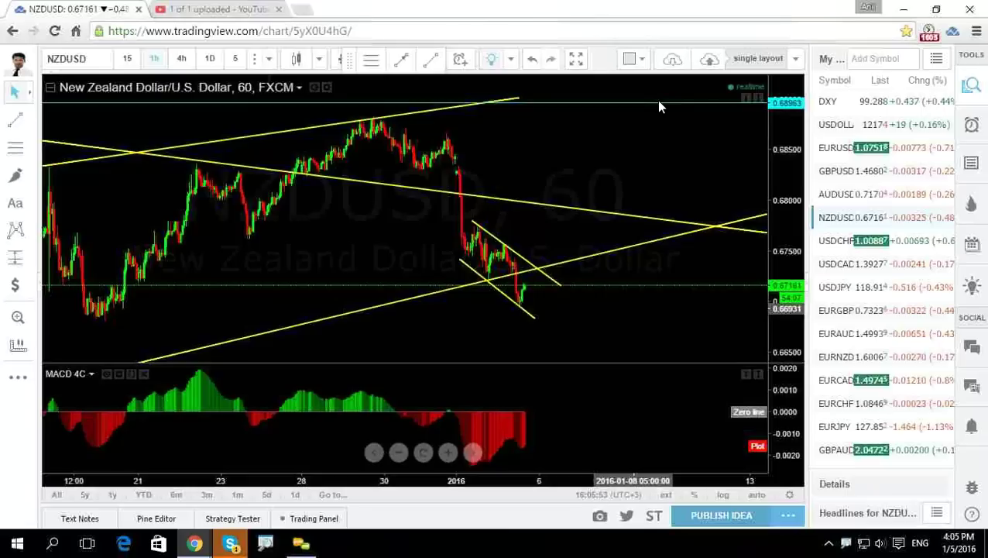
{"action": "left_click_drag", "start_coordinate": [772, 125], "coordinate": [772, 144]}
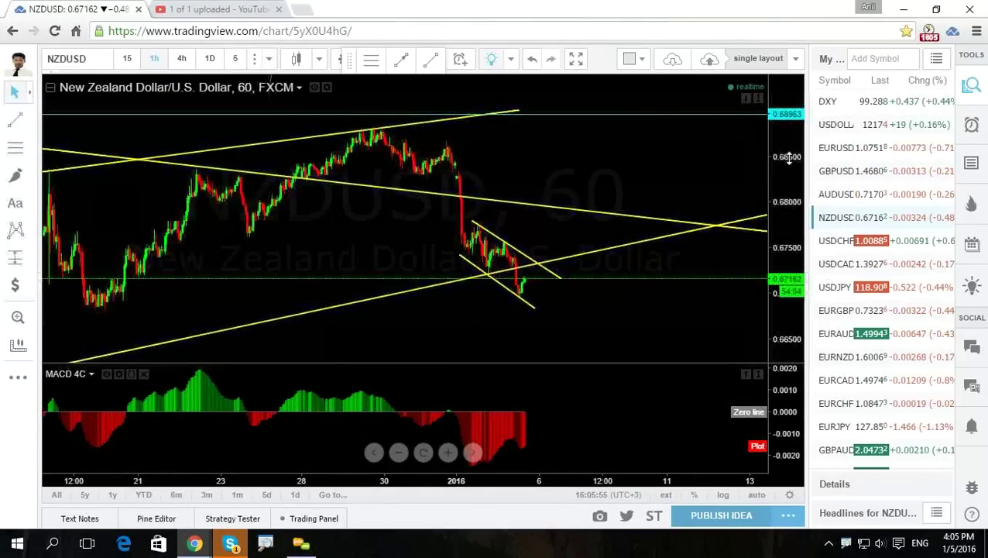
{"action": "left_click_drag", "start_coordinate": [684, 343], "coordinate": [673, 294]}
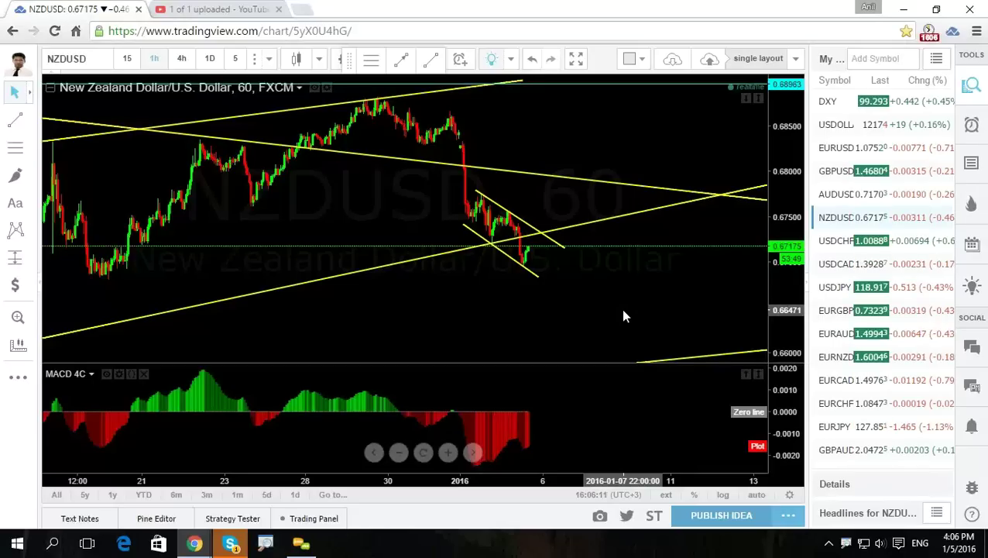
Zoom and pan the NZDUSD chart, deselecting the lower channel trend line.
{"action": "scroll", "coordinate": [621, 312], "scroll_direction": "up", "scroll_amount": 1}
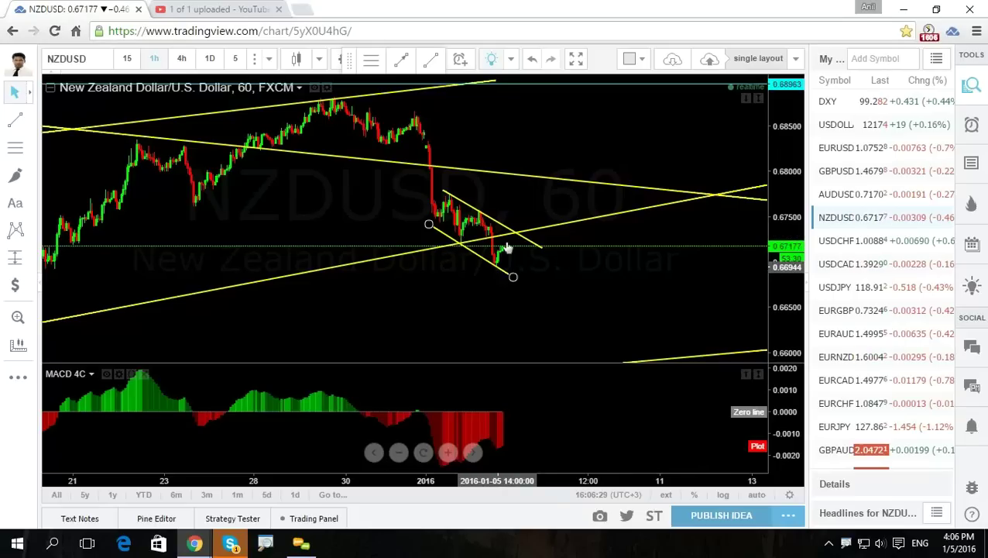
{"action": "scroll", "coordinate": [630, 321], "scroll_direction": "up", "scroll_amount": 3}
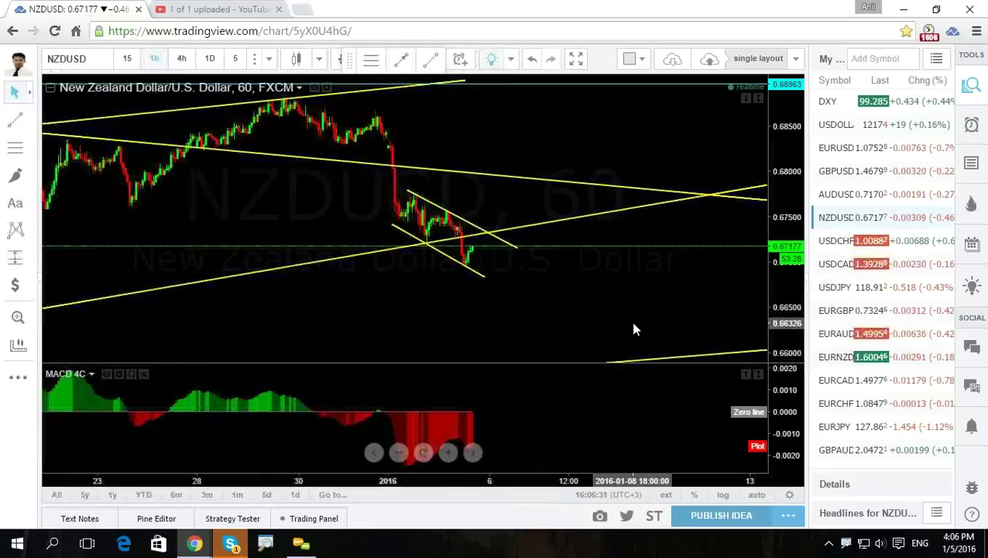
{"action": "left_click_drag", "start_coordinate": [715, 321], "coordinate": [721, 322]}
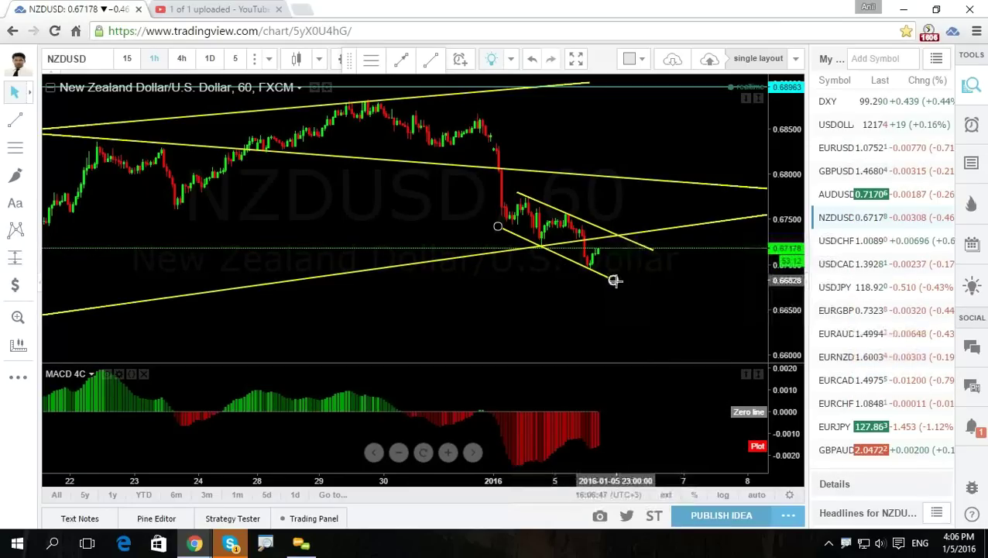
{"action": "left_click", "coordinate": [585, 309]}
{"action": "scroll", "coordinate": [585, 309], "scroll_direction": "up", "scroll_amount": 2}
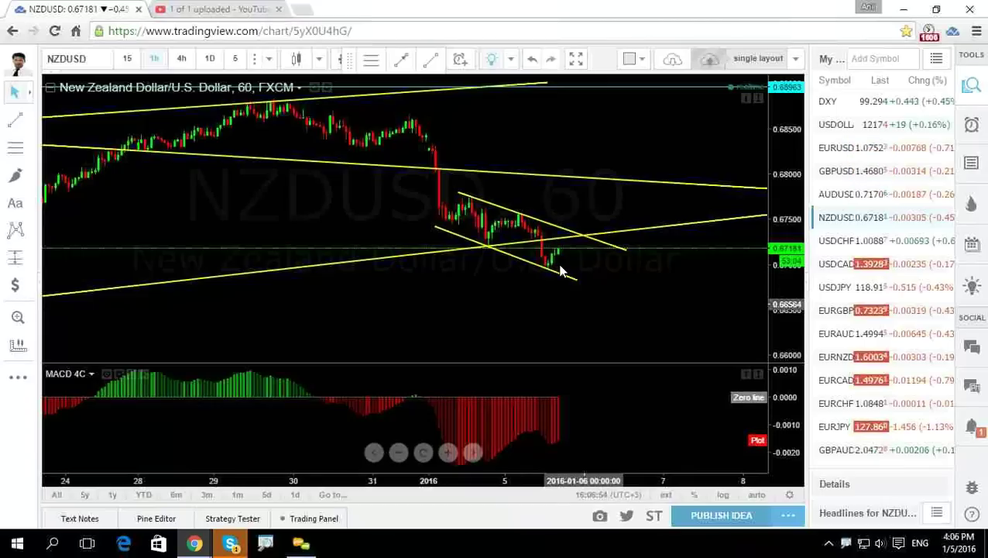
{"action": "scroll", "coordinate": [702, 310], "scroll_direction": "down", "scroll_amount": 3}
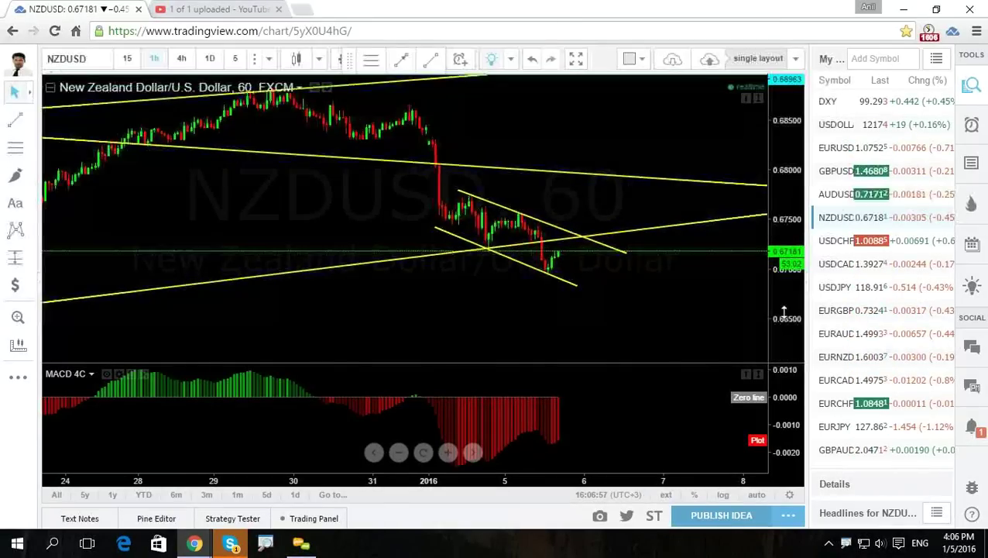
{"action": "left_click_drag", "start_coordinate": [675, 304], "coordinate": [661, 303]}
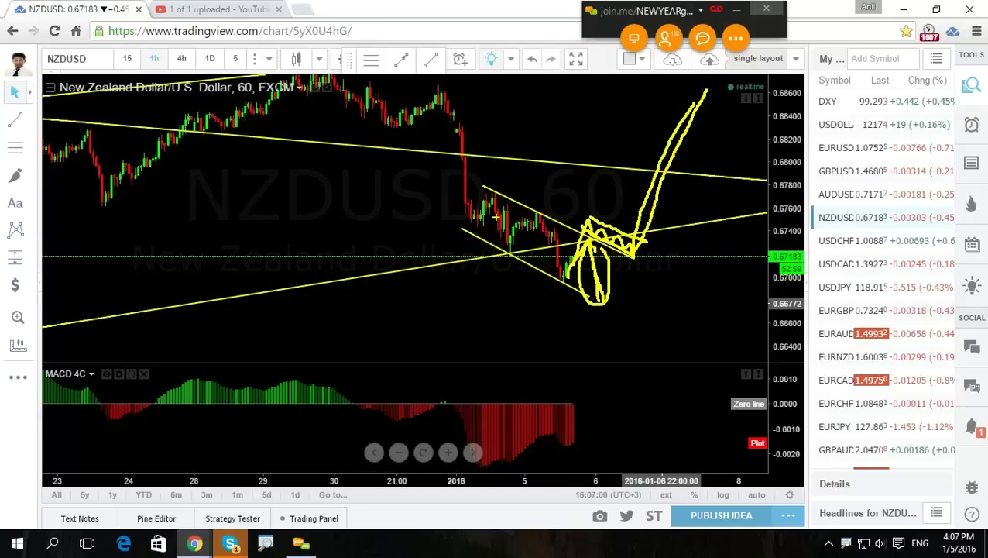
Clear the sketches, leave empty space right of the latest candles, and load EURNZD.
{"action": "key", "text": "Escape"}
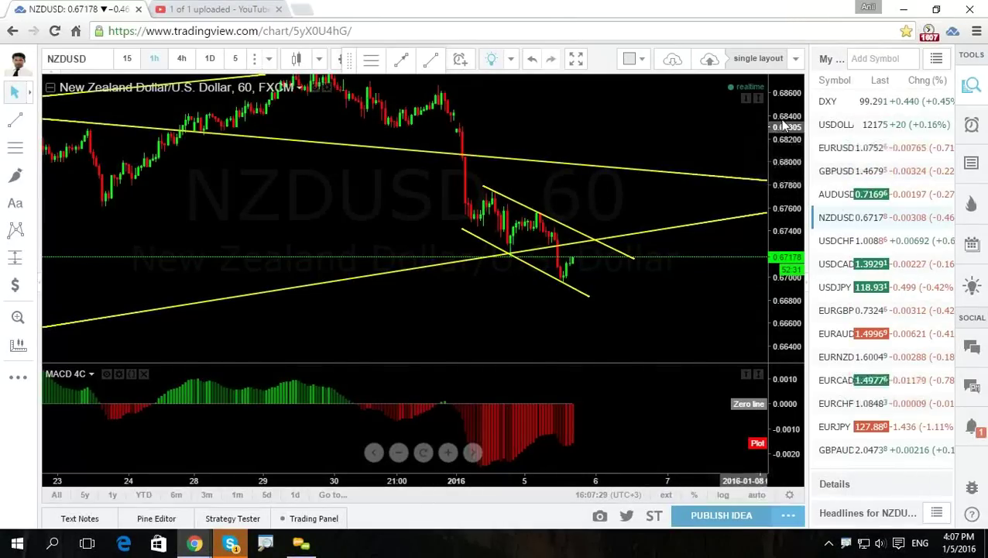
{"action": "left_click_drag", "start_coordinate": [785, 123], "coordinate": [603, 125]}
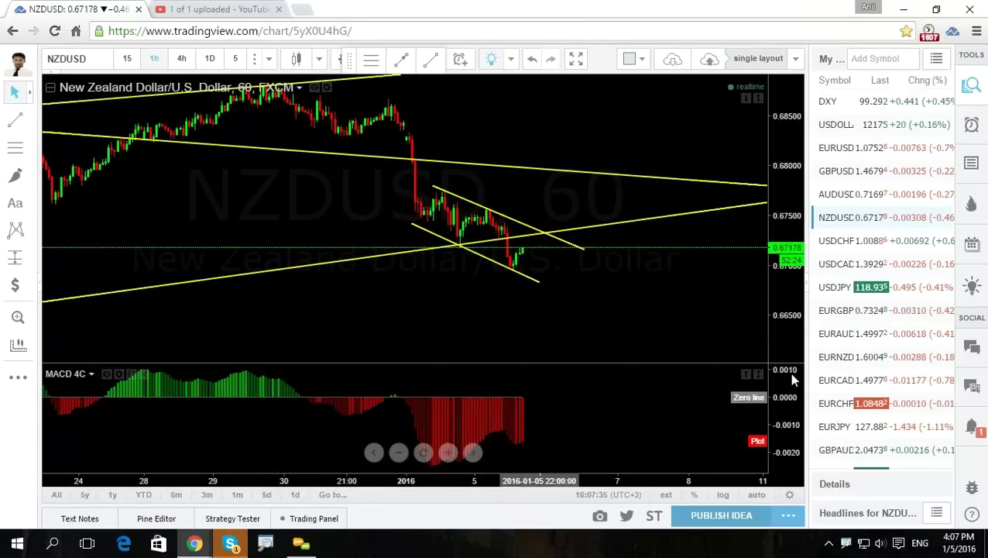
{"action": "left_click", "coordinate": [844, 364]}
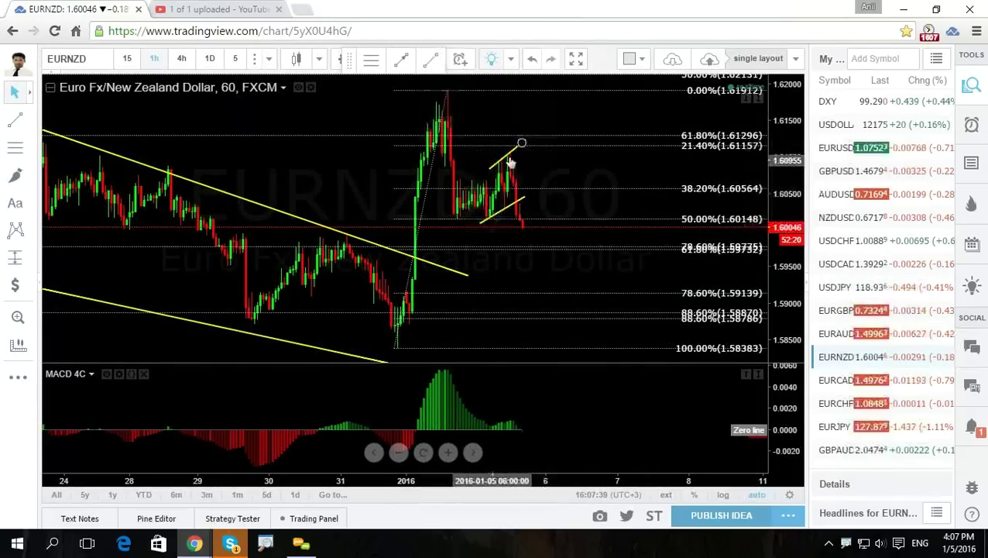
Widen the EURNZD price range to about 1.575–1.625, then clear the sketches.
{"action": "left_click_drag", "start_coordinate": [773, 177], "coordinate": [774, 225]}
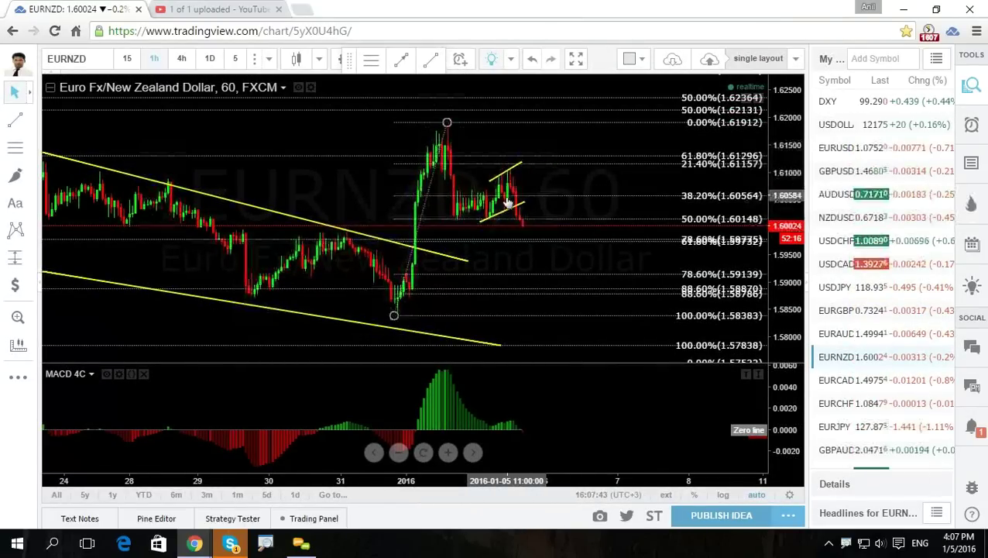
{"action": "left_click", "coordinate": [517, 165]}
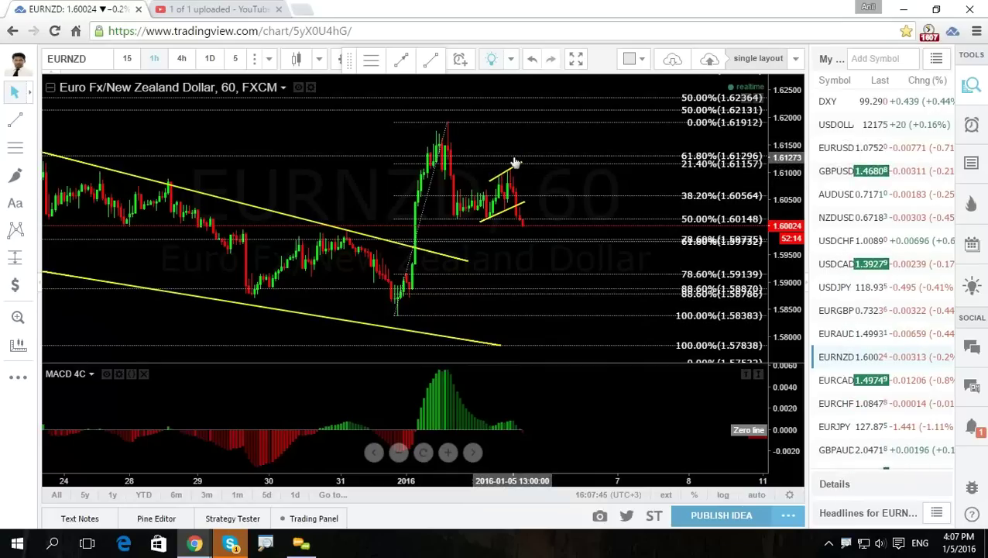
{"action": "left_click", "coordinate": [525, 233]}
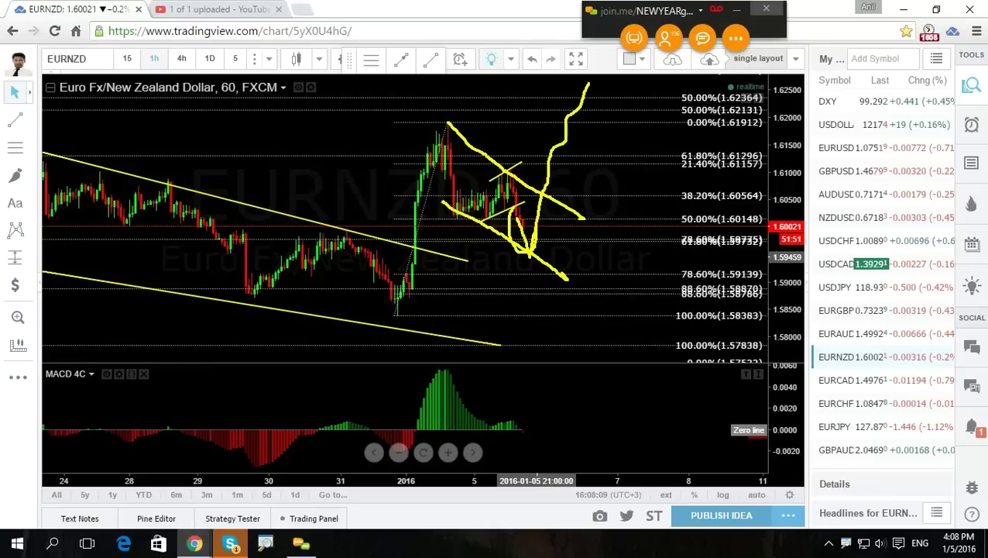
{"action": "key", "text": "Escape"}
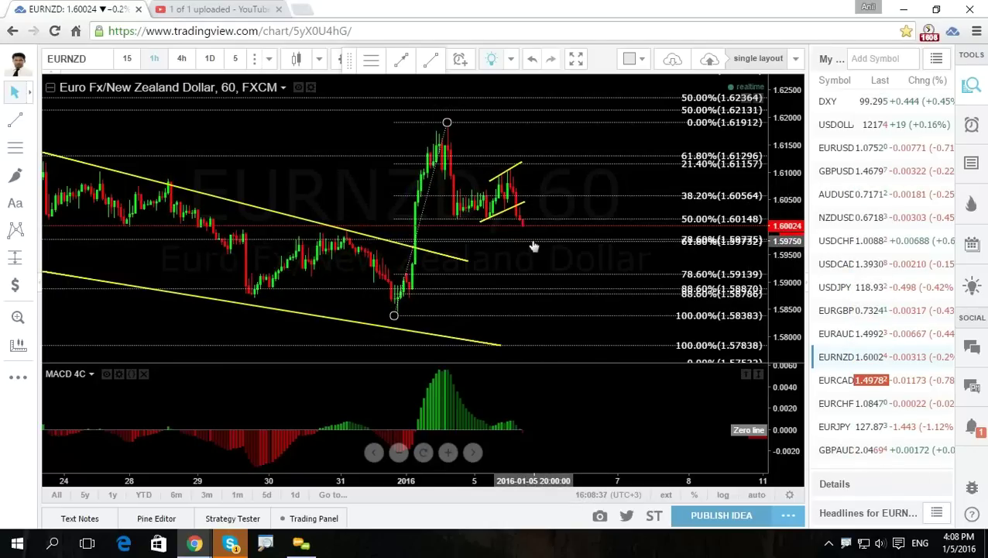
Draw a descending trend line from the recent EURNZD high to below the latest candles.
{"action": "left_click", "coordinate": [15, 118]}
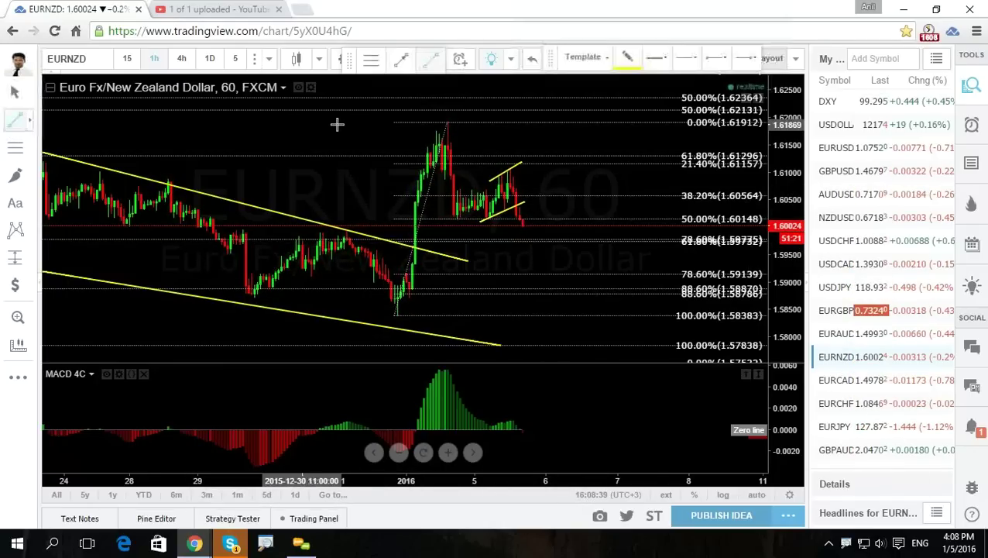
{"action": "left_click", "coordinate": [444, 119]}
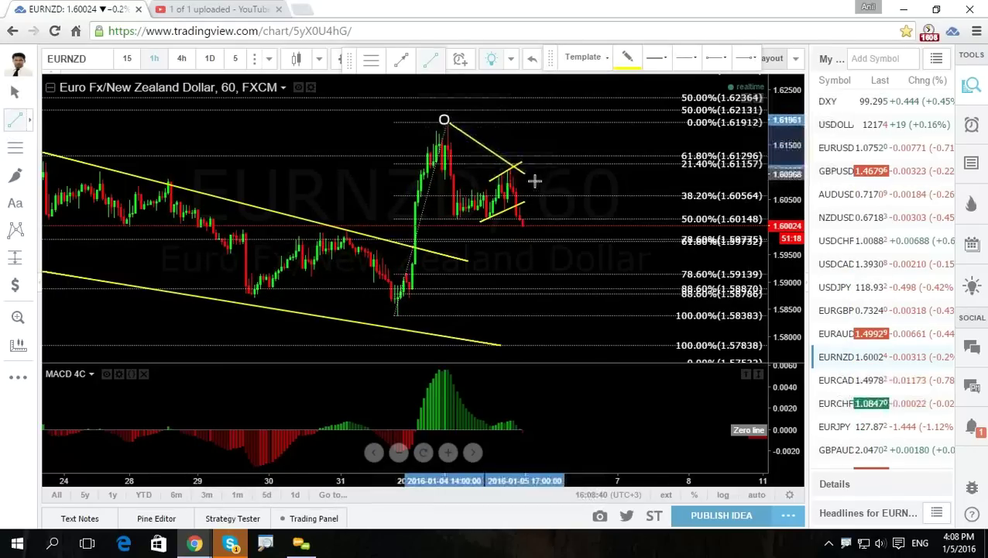
{"action": "left_click", "coordinate": [578, 224]}
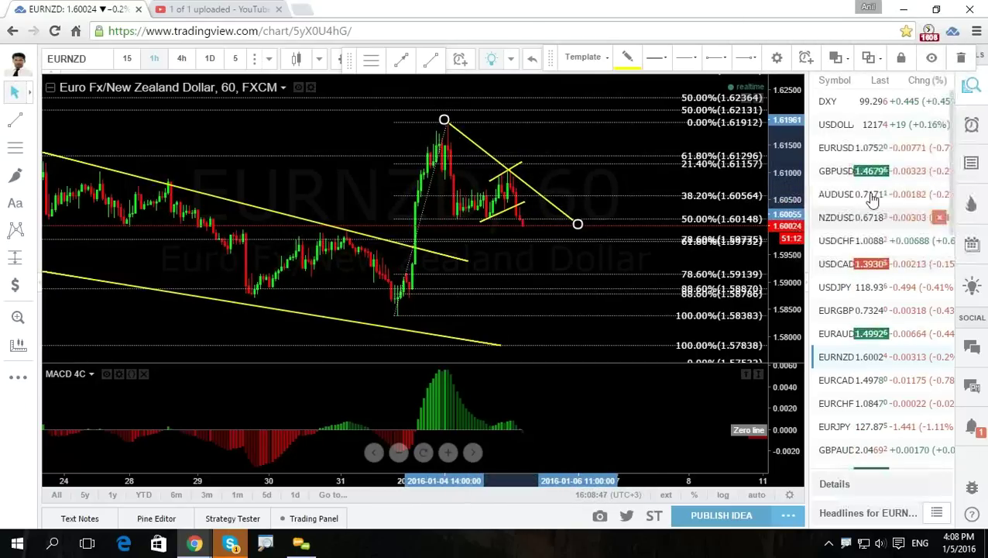
Take a quick look at GBPNZD, then return to EURNZD.
{"action": "scroll", "coordinate": [847, 434], "scroll_direction": "down", "scroll_amount": 3}
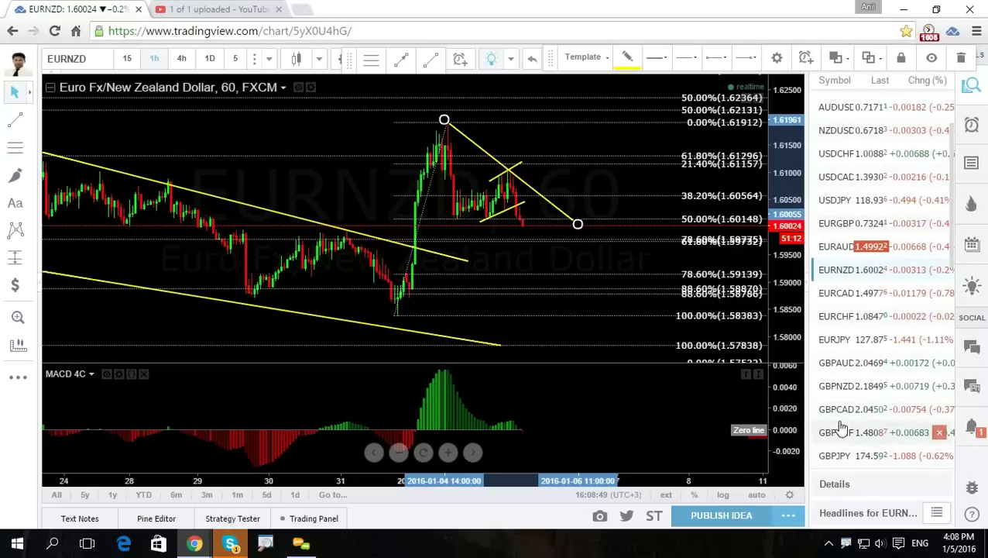
{"action": "left_click", "coordinate": [840, 386]}
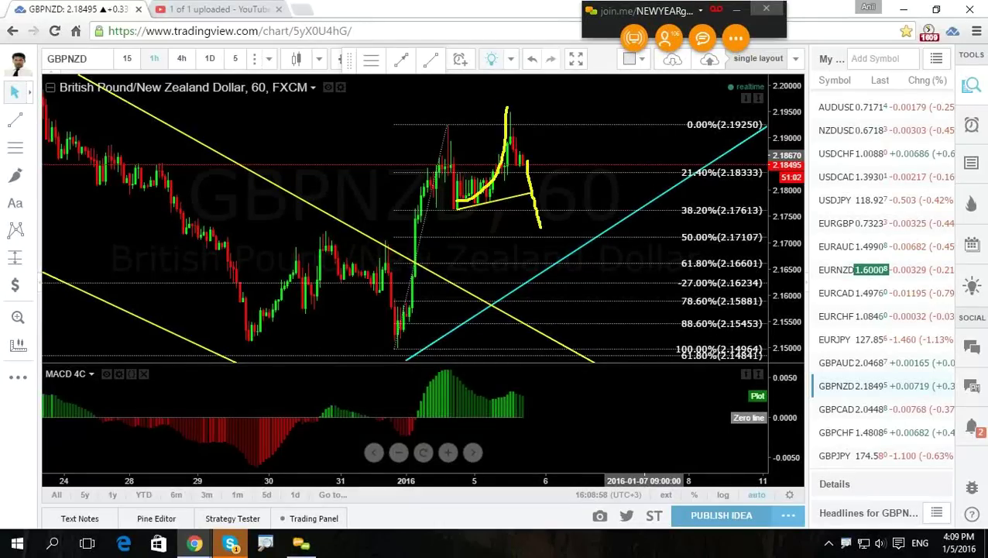
{"action": "left_click", "coordinate": [828, 271]}
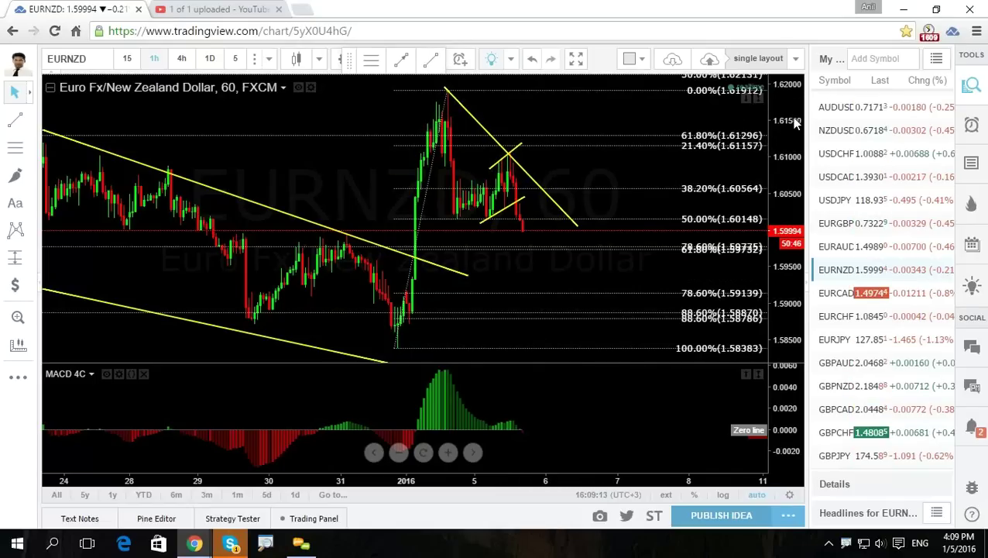
On 4-hour EURNZD, move the channel lines up to the peak and extend them right.
{"action": "left_click", "coordinate": [181, 58]}
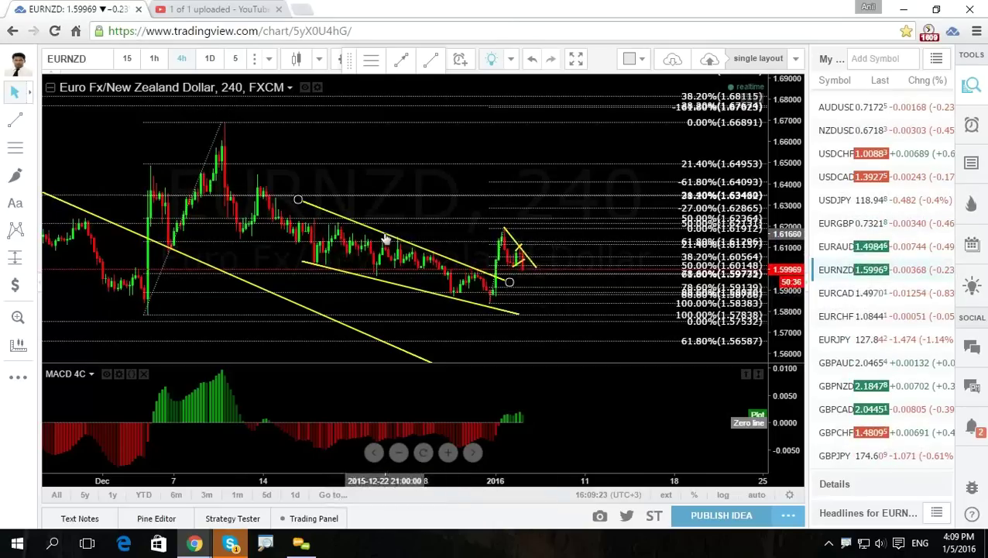
{"action": "left_click_drag", "start_coordinate": [387, 238], "coordinate": [326, 164]}
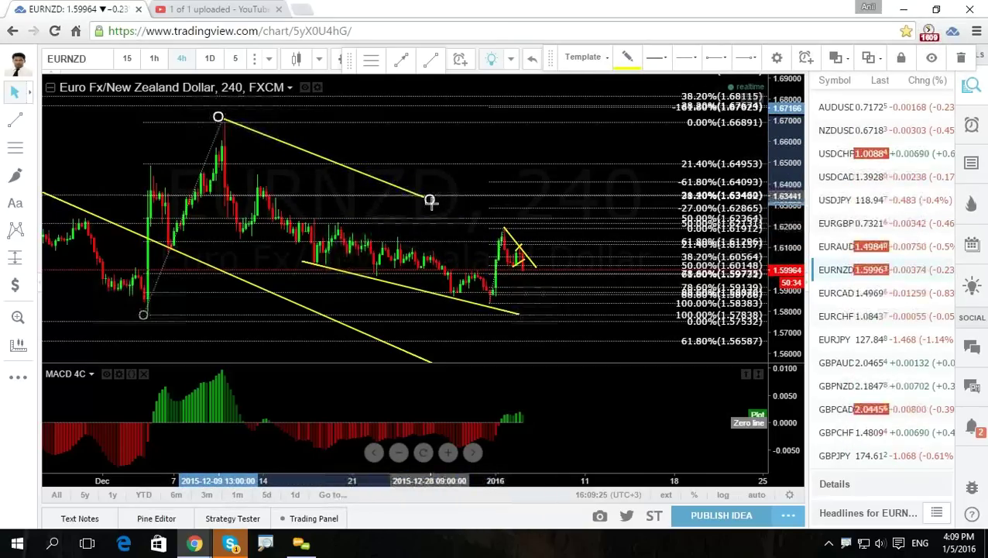
{"action": "left_click_drag", "start_coordinate": [431, 199], "coordinate": [666, 289]}
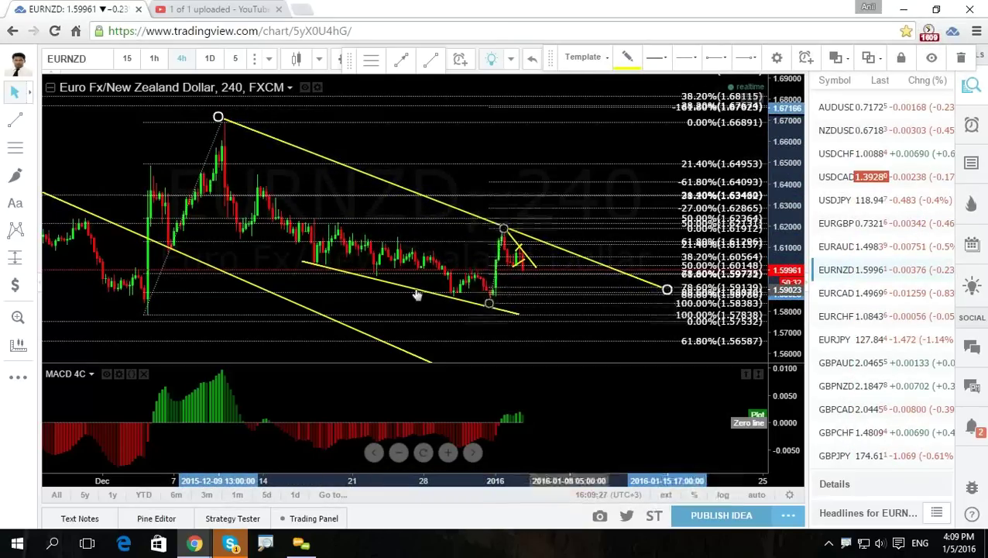
{"action": "left_click_drag", "start_coordinate": [302, 263], "coordinate": [230, 237]}
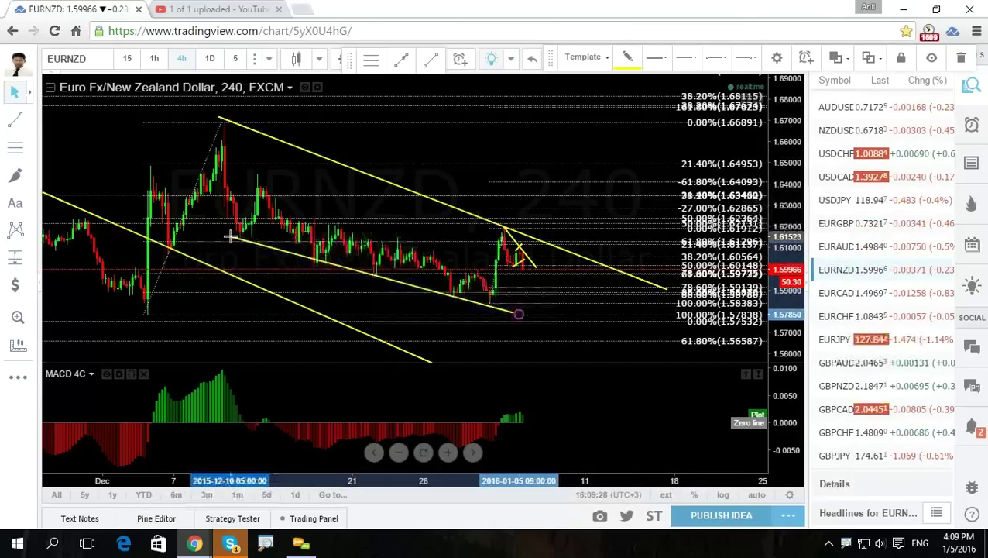
{"action": "left_click_drag", "start_coordinate": [519, 313], "coordinate": [526, 315]}
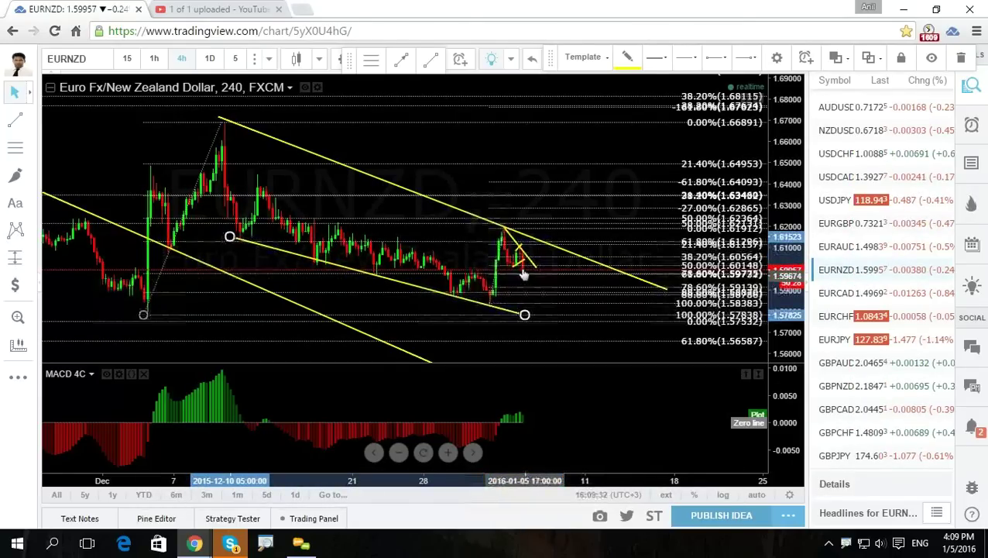
Check the daily chart with a refitted, wider price scale, then return to stretched 4-hour candles.
{"action": "left_click", "coordinate": [214, 59]}
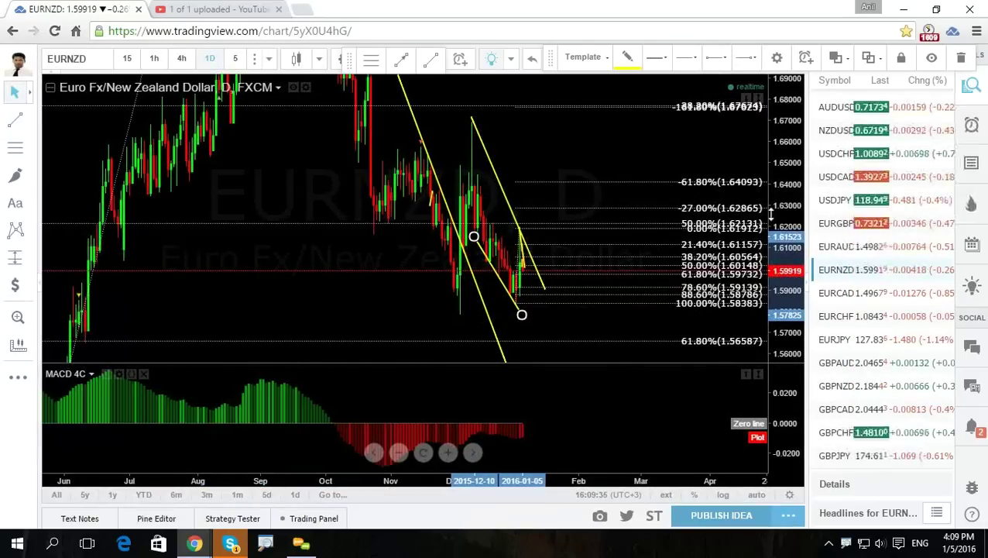
{"action": "double_click", "coordinate": [771, 213]}
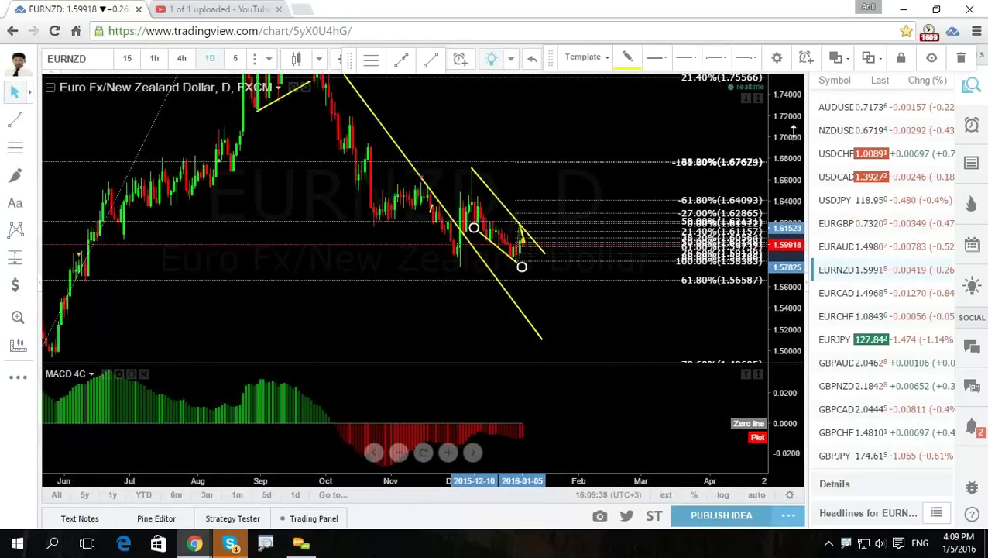
{"action": "left_click_drag", "start_coordinate": [795, 232], "coordinate": [798, 259]}
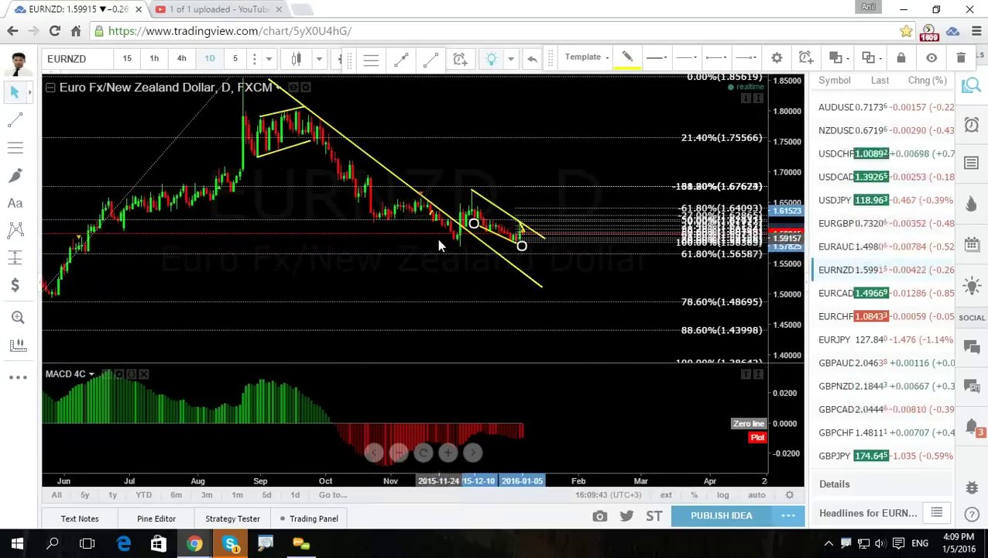
{"action": "left_click", "coordinate": [182, 58]}
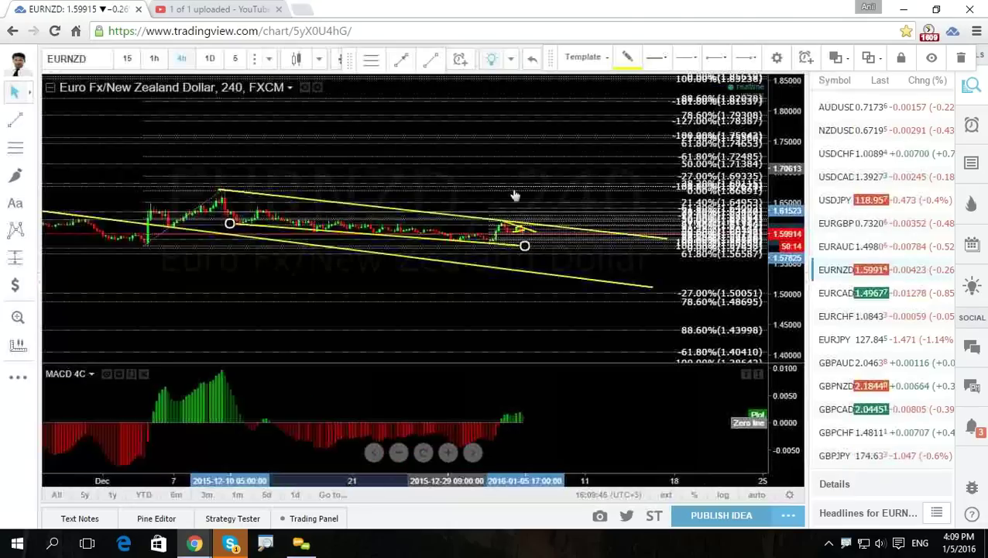
{"action": "left_click_drag", "start_coordinate": [779, 325], "coordinate": [777, 188]}
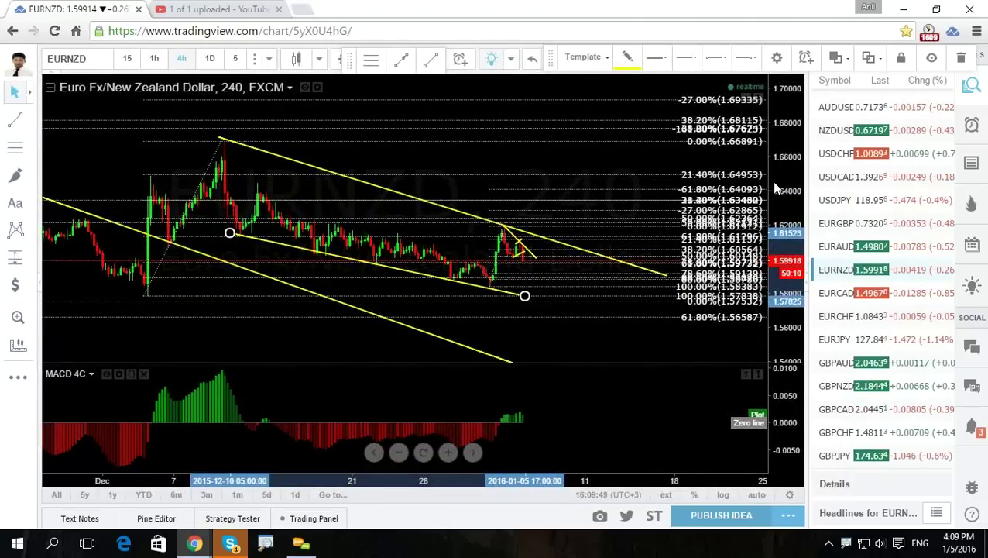
Switch EURNZD to hourly candles and delete the long upper trend line.
{"action": "left_click", "coordinate": [155, 58]}
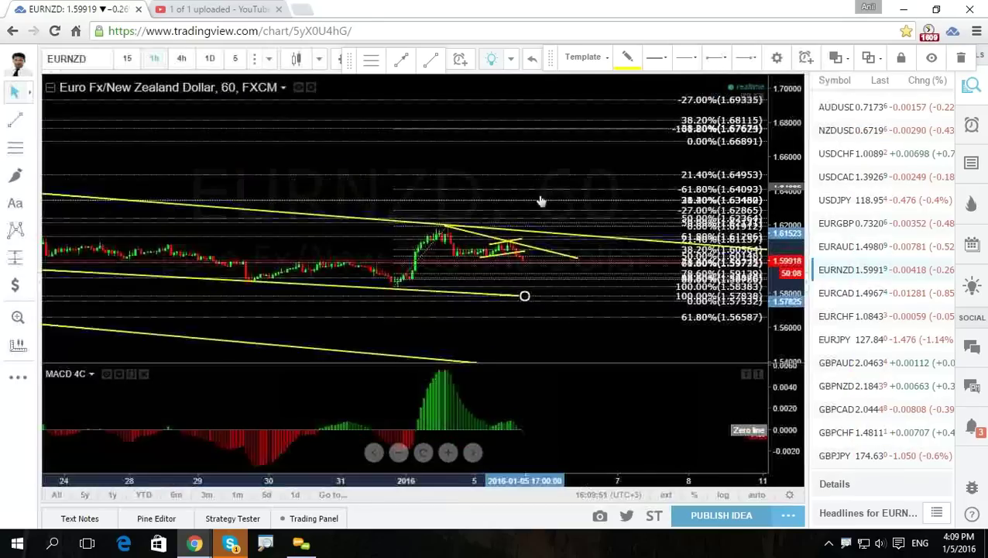
{"action": "left_click_drag", "start_coordinate": [764, 338], "coordinate": [770, 223]}
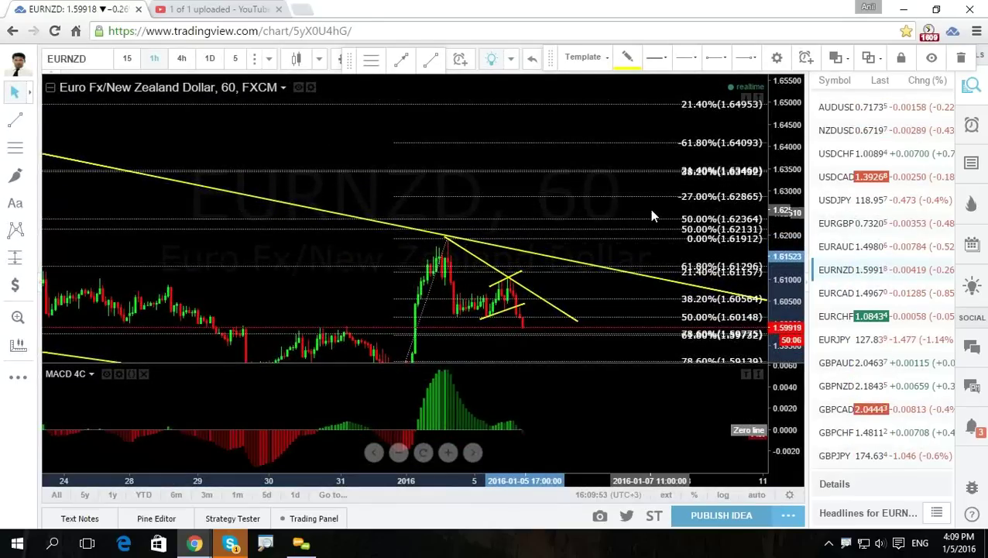
{"action": "left_click_drag", "start_coordinate": [649, 208], "coordinate": [343, 123]}
{"action": "left_click", "coordinate": [242, 126]}
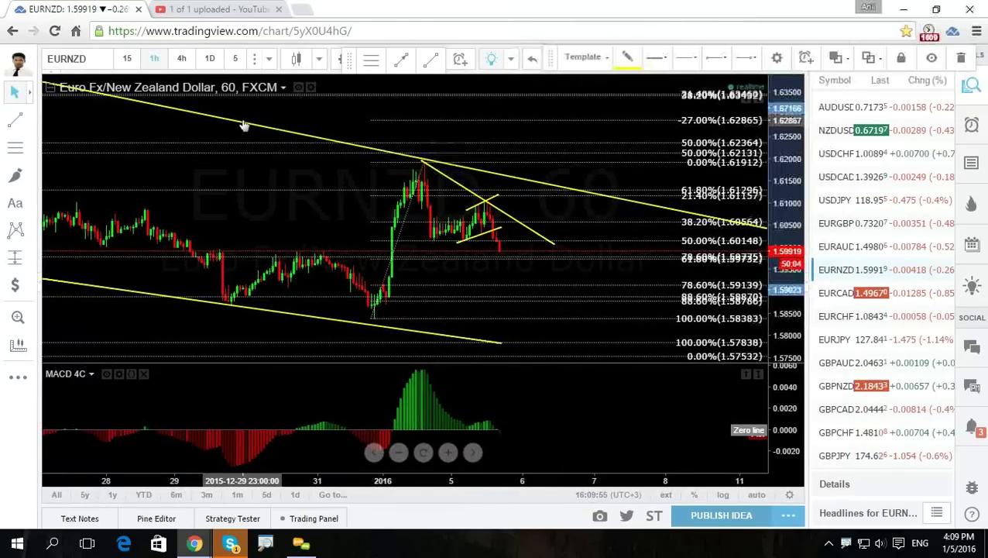
{"action": "left_click", "coordinate": [961, 58]}
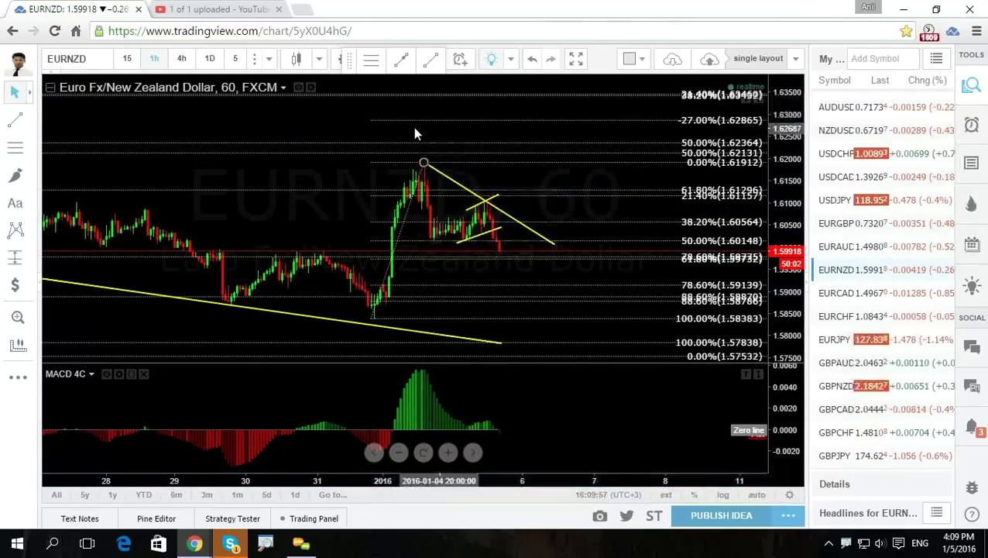
Draw a descending trend line from the mid-December high past the breakout, then load GBPNZD.
{"action": "scroll", "coordinate": [217, 148], "scroll_direction": "down", "scroll_amount": 3}
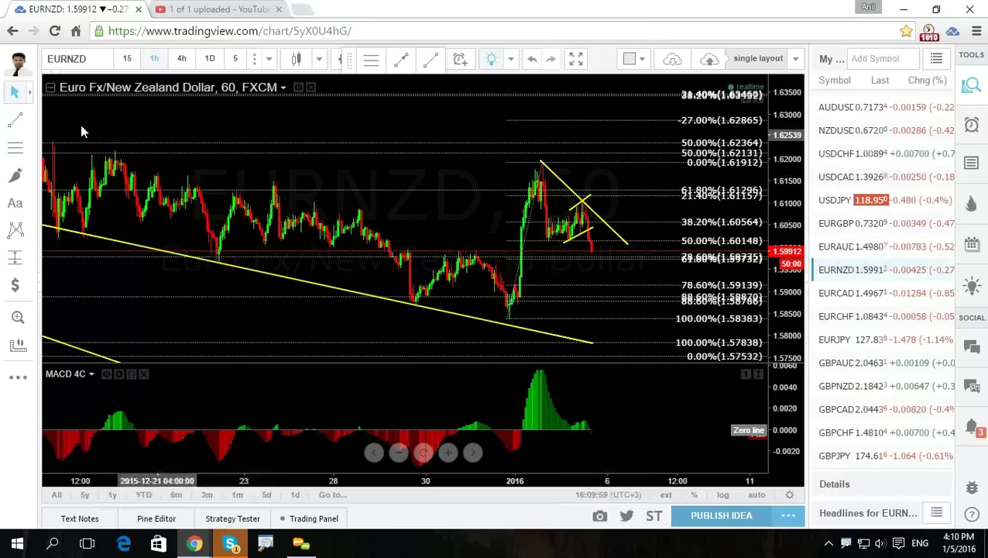
{"action": "left_click", "coordinate": [14, 120]}
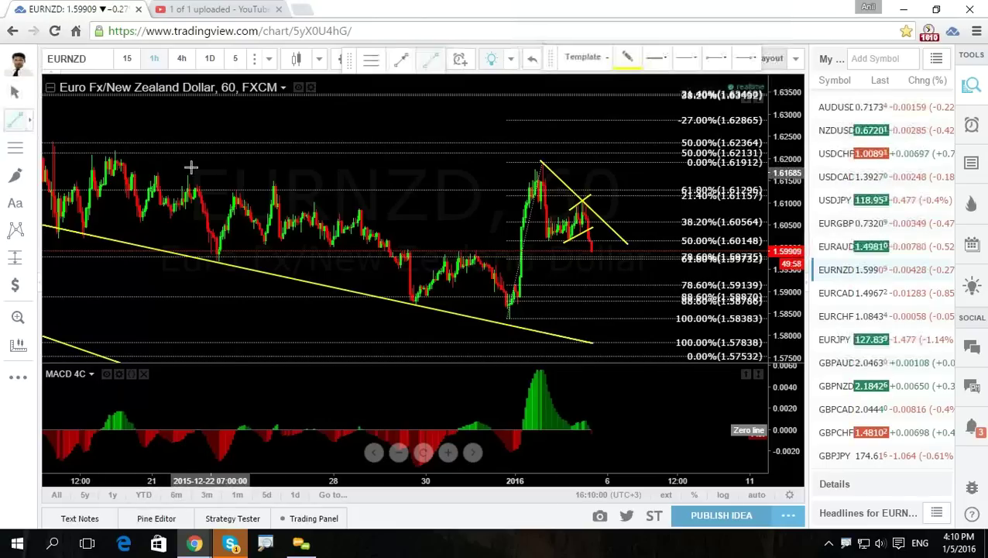
{"action": "left_click", "coordinate": [118, 145]}
{"action": "left_click", "coordinate": [580, 273]}
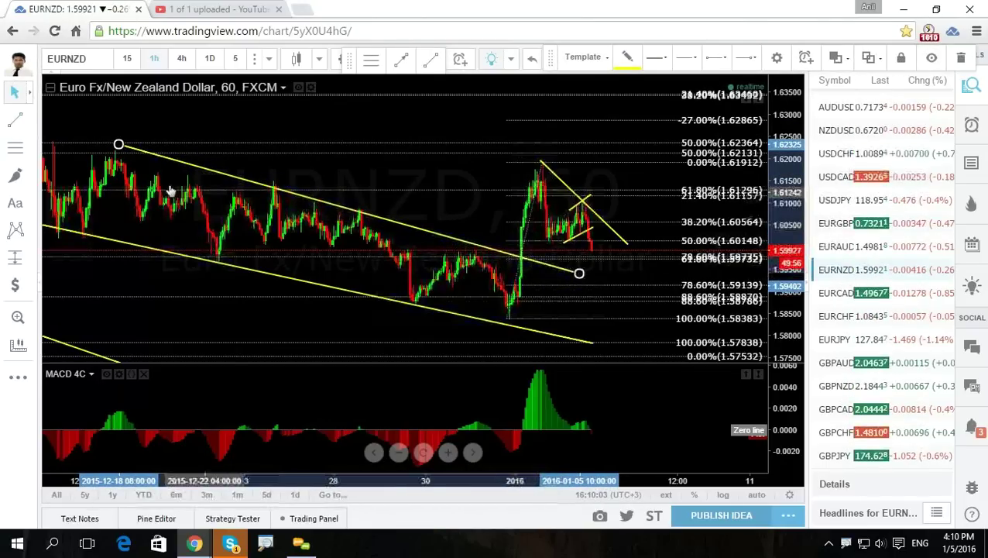
{"action": "left_click_drag", "start_coordinate": [118, 145], "coordinate": [111, 127]}
{"action": "left_click_drag", "start_coordinate": [490, 196], "coordinate": [407, 176]}
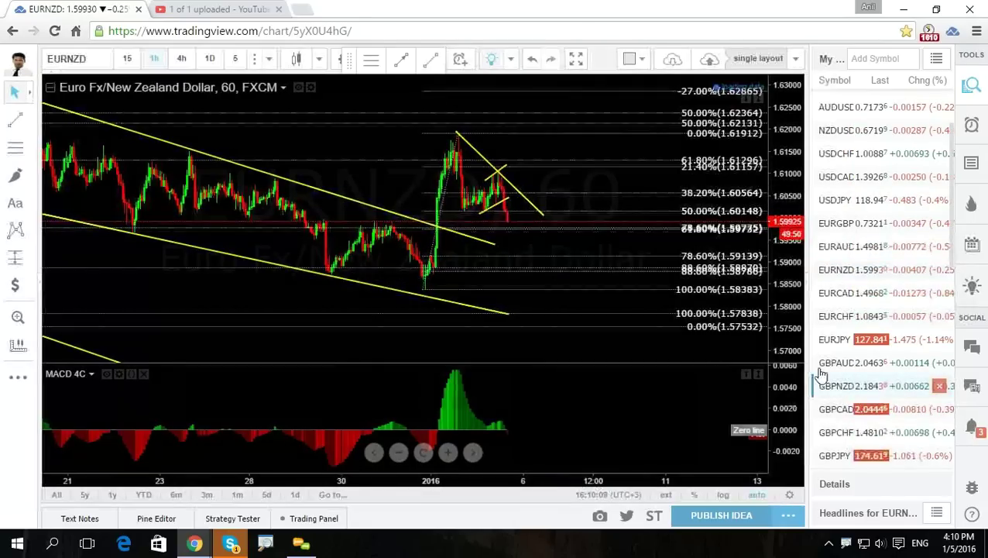
{"action": "left_click", "coordinate": [840, 387]}
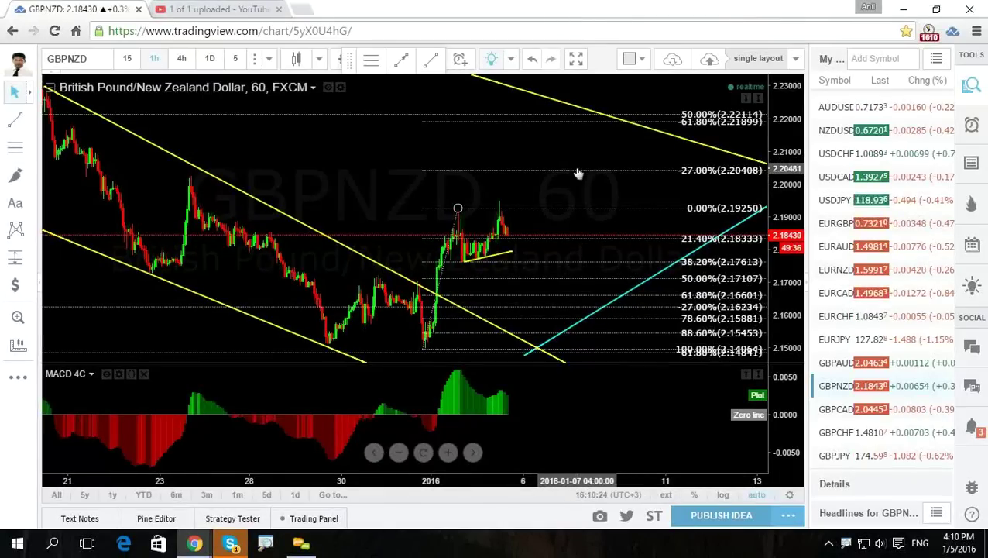
Switch GBPNZD to 15-minute candles and extend the rising support line to the right.
{"action": "left_click", "coordinate": [127, 58]}
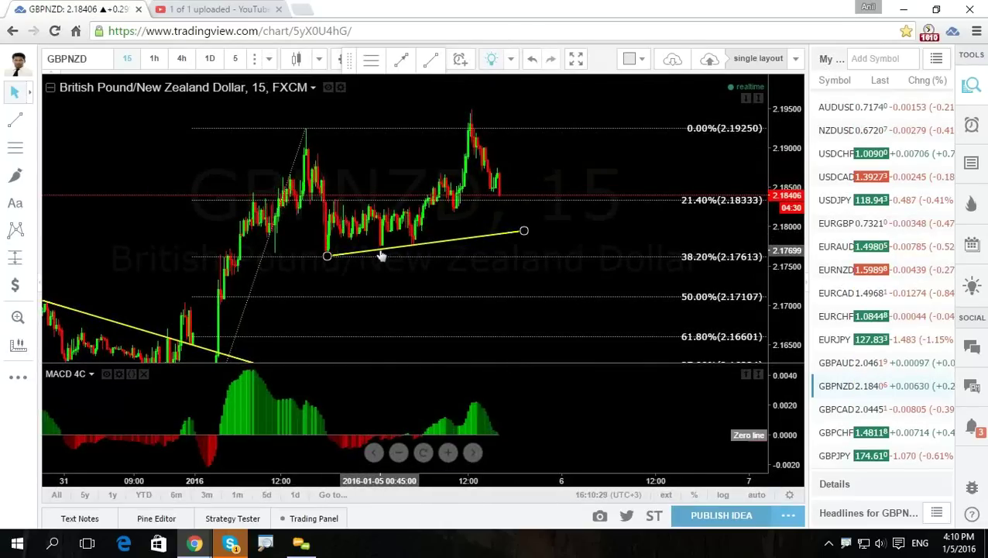
{"action": "left_click", "coordinate": [381, 256]}
{"action": "left_click_drag", "start_coordinate": [524, 230], "coordinate": [626, 221]}
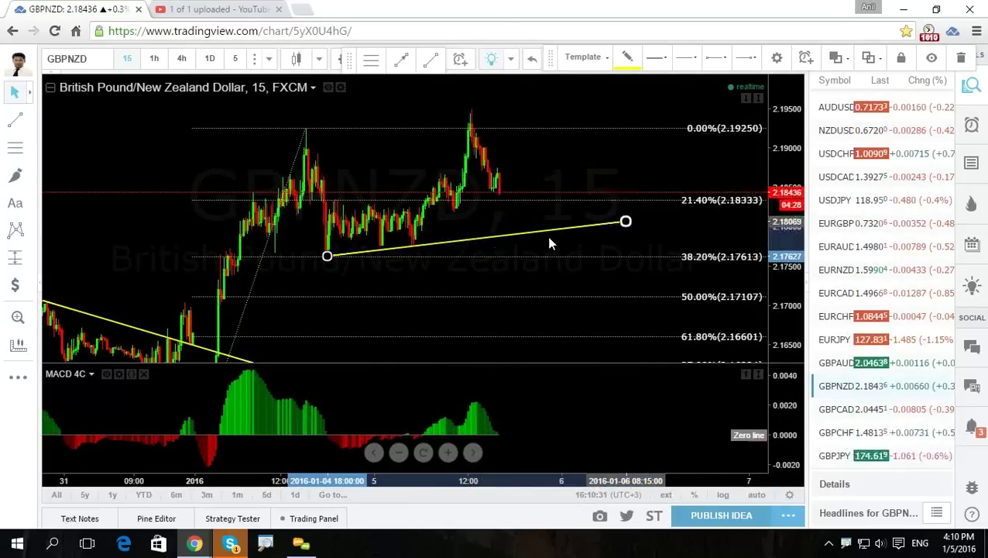
Draw a steeper rising trend line from the recent pullback low to above the latest high.
{"action": "left_click", "coordinate": [14, 122]}
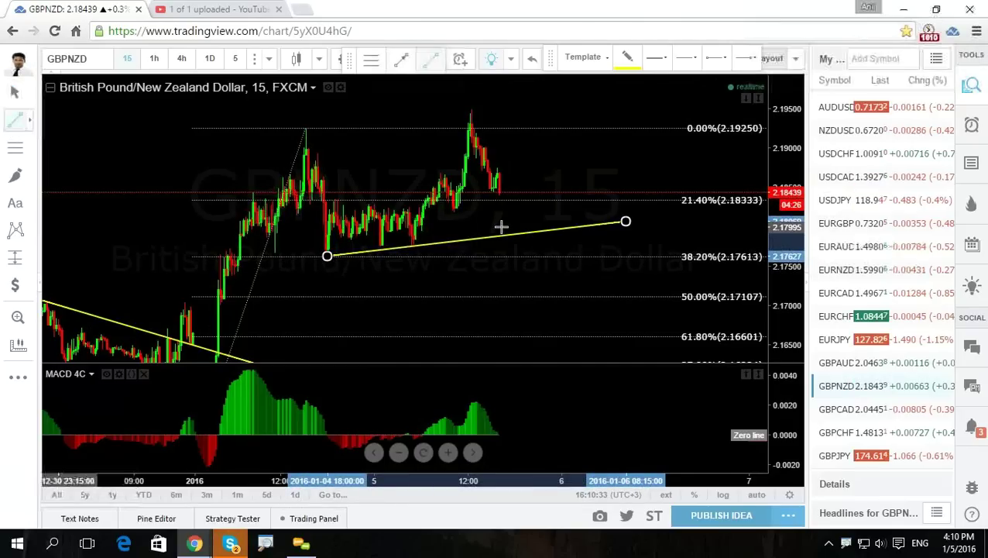
{"action": "left_click", "coordinate": [417, 242]}
{"action": "left_click", "coordinate": [523, 150]}
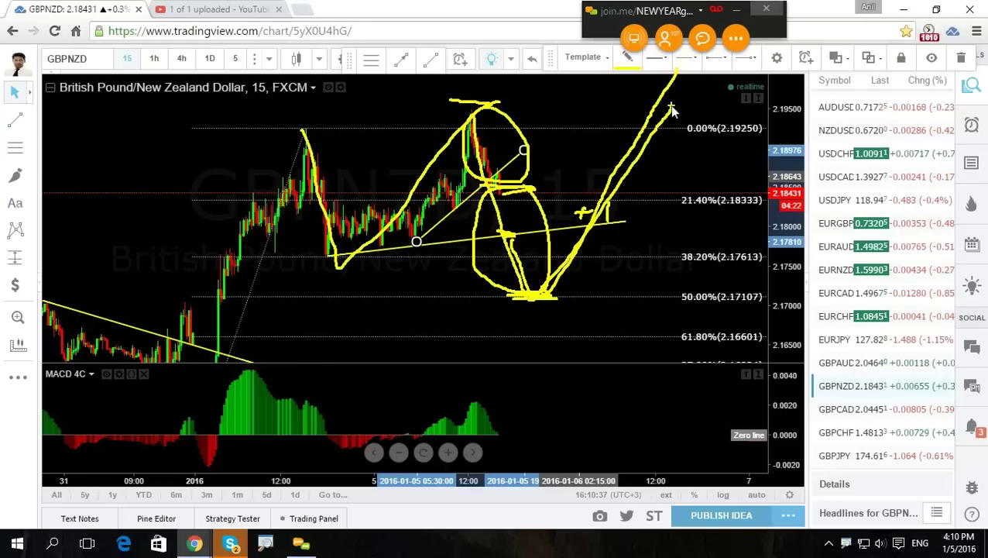
{"action": "key", "text": "Escape"}
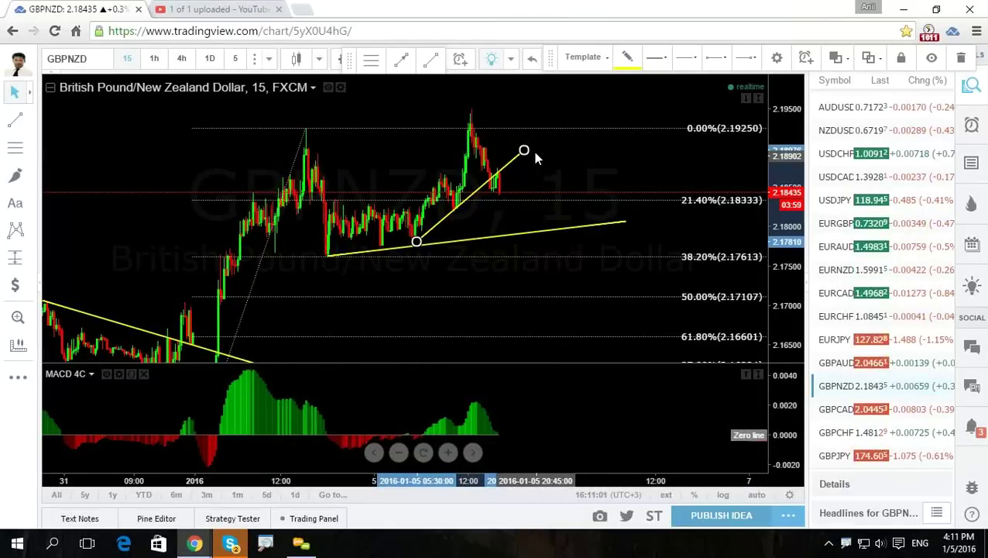
Delete the steeper rising trend line from the GBPNZD chart.
{"action": "left_click_drag", "start_coordinate": [524, 150], "coordinate": [526, 149]}
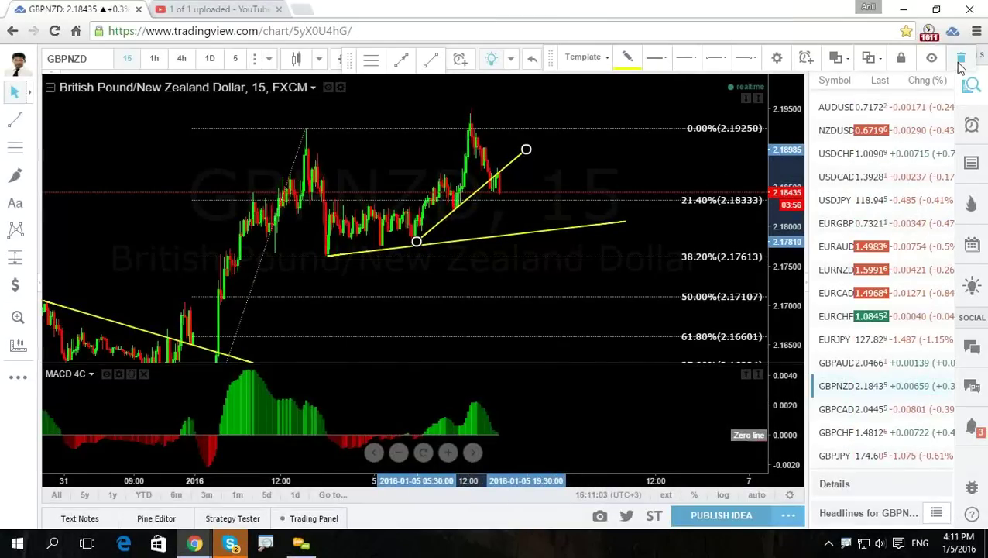
{"action": "key", "text": "Delete"}
{"action": "scroll", "coordinate": [596, 160], "scroll_direction": "down", "scroll_amount": 1}
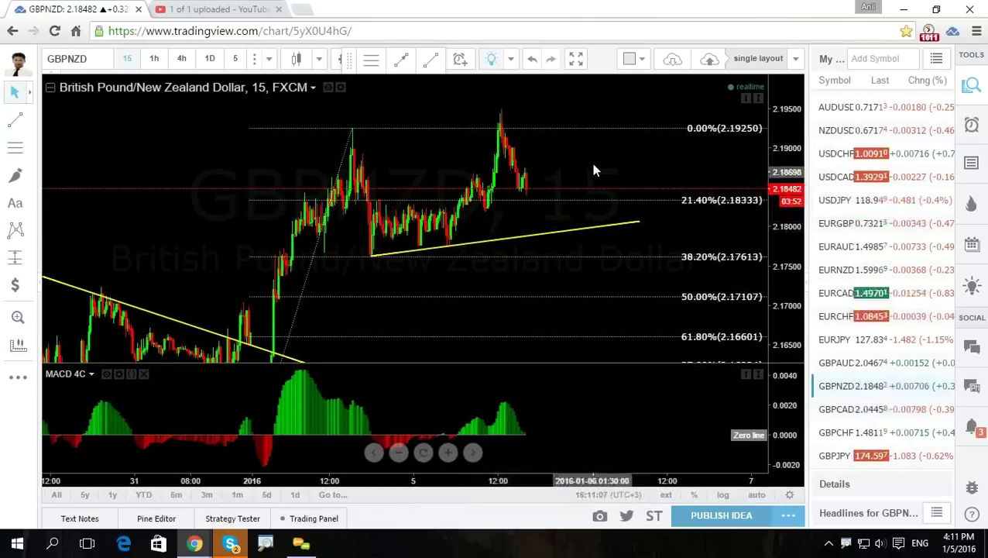
{"action": "left_click_drag", "start_coordinate": [778, 146], "coordinate": [778, 152]}
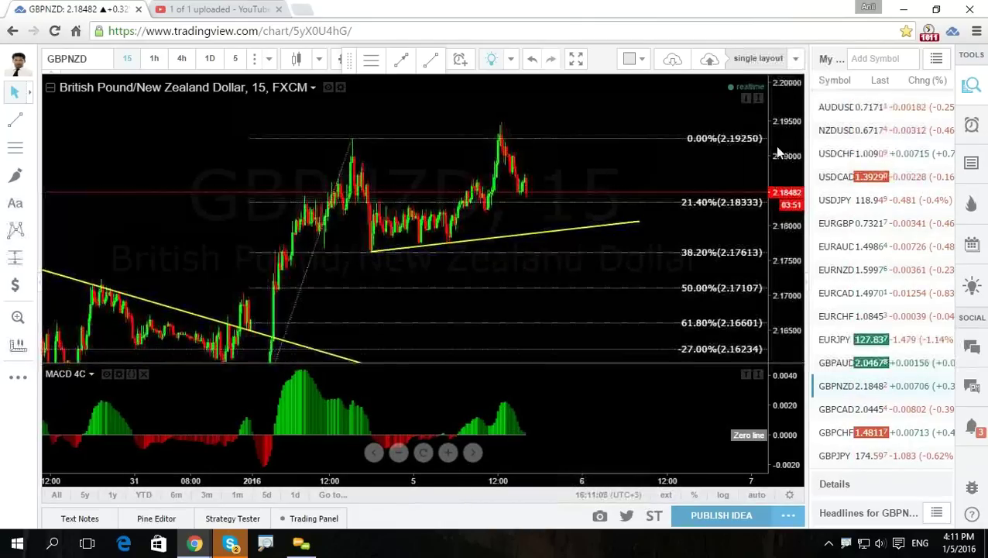
Review GBPNZD on 4-hour and then daily (1D) candles with a wider price range.
{"action": "left_click", "coordinate": [181, 59]}
{"action": "left_click_drag", "start_coordinate": [720, 141], "coordinate": [526, 244]}
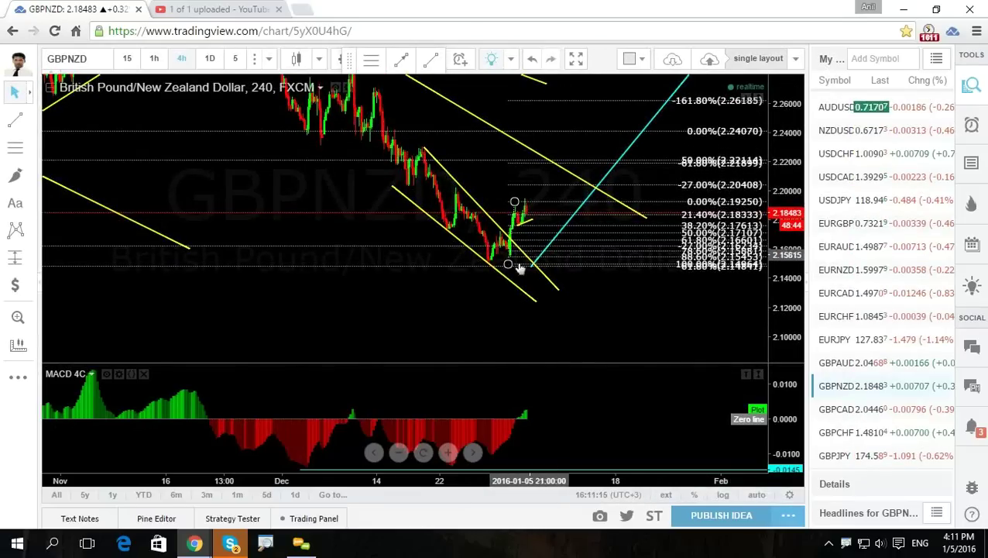
{"action": "left_click_drag", "start_coordinate": [619, 113], "coordinate": [582, 247]}
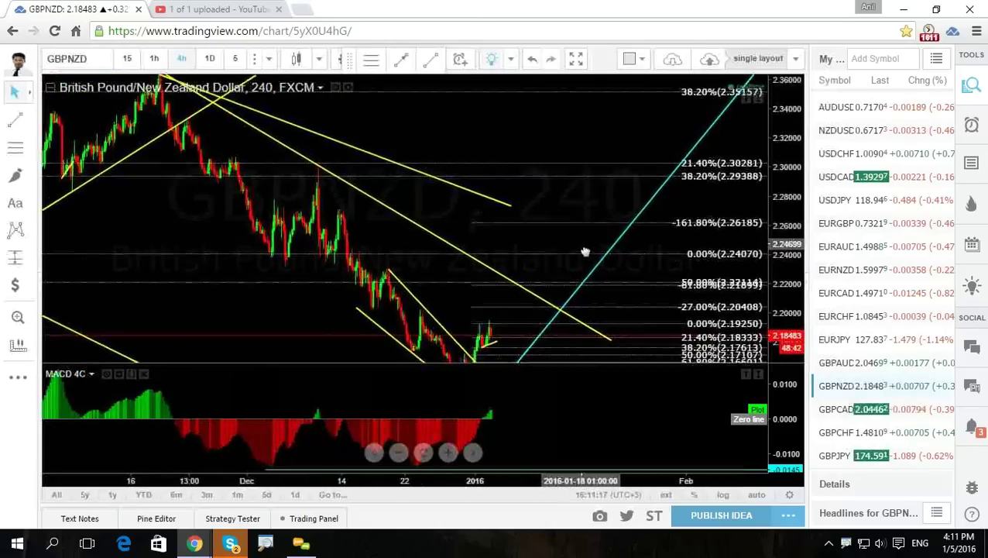
{"action": "type", "text": "1D"}
{"action": "key", "text": "Return"}
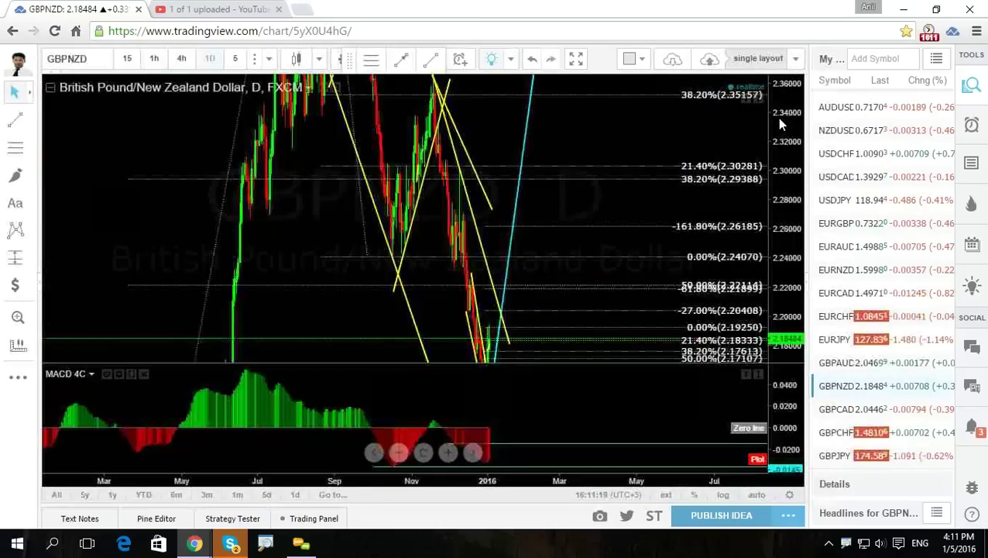
{"action": "scroll", "coordinate": [755, 352], "scroll_direction": "down", "scroll_amount": 5}
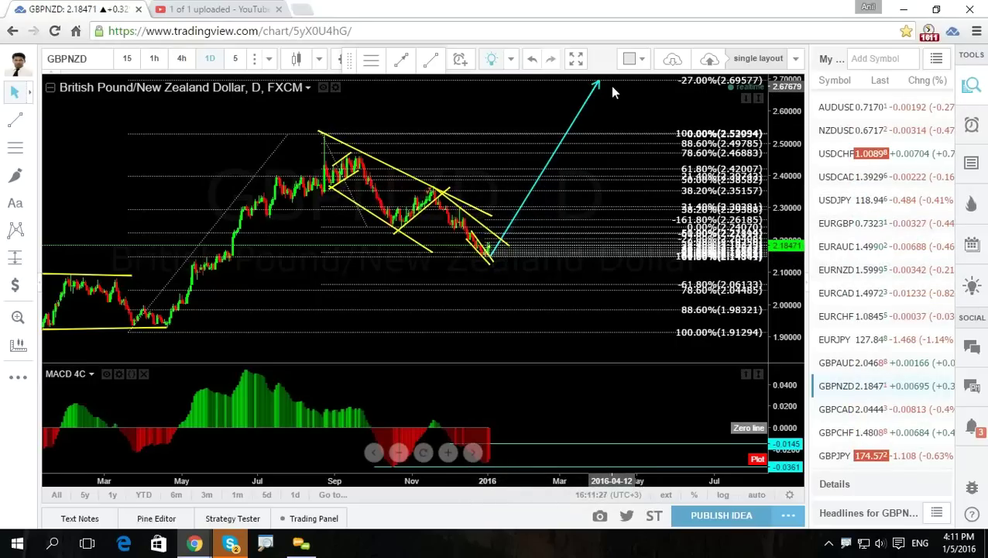
Return to 4-hour and then hourly candles, stretching the price scale around current prices.
{"action": "left_click", "coordinate": [182, 58]}
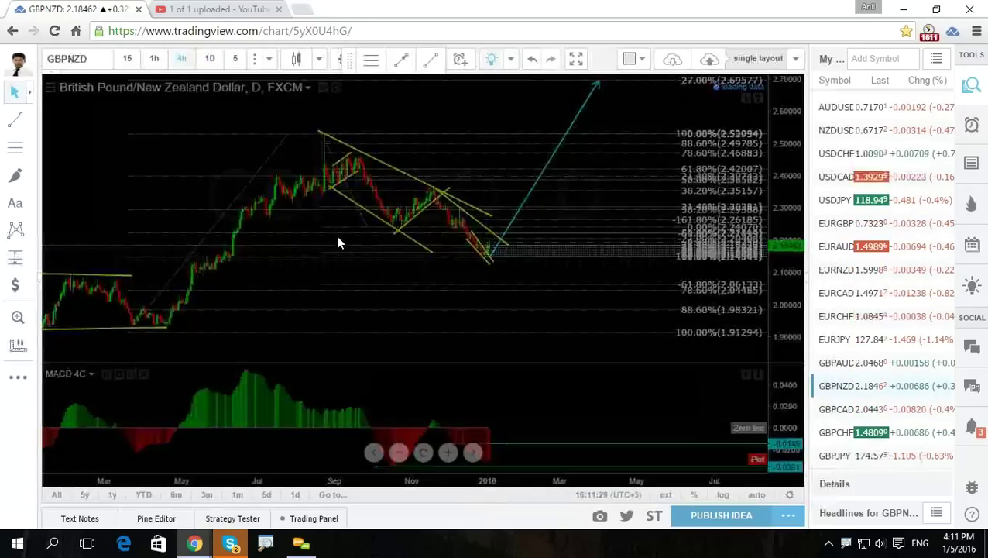
{"action": "left_click_drag", "start_coordinate": [775, 326], "coordinate": [769, 254]}
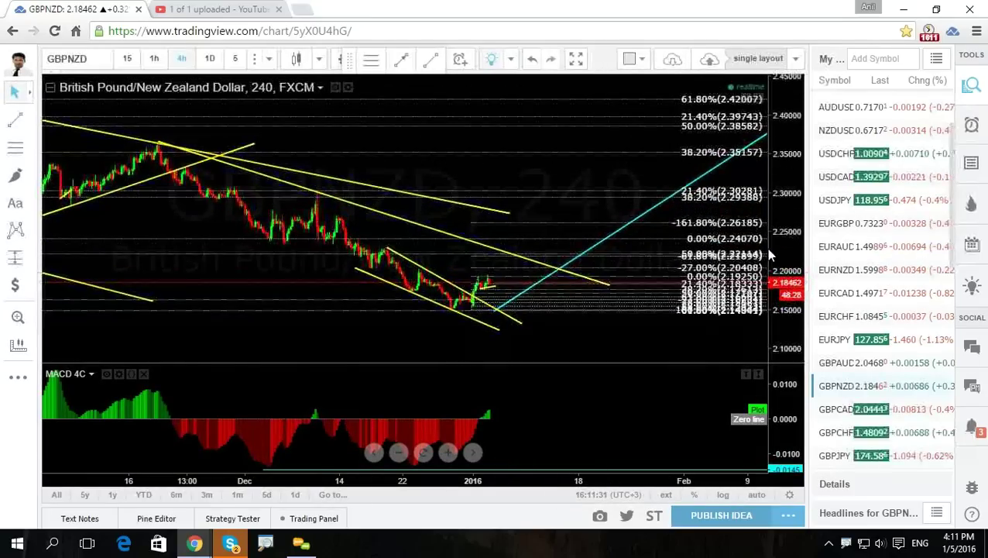
{"action": "left_click_drag", "start_coordinate": [774, 325], "coordinate": [585, 117]}
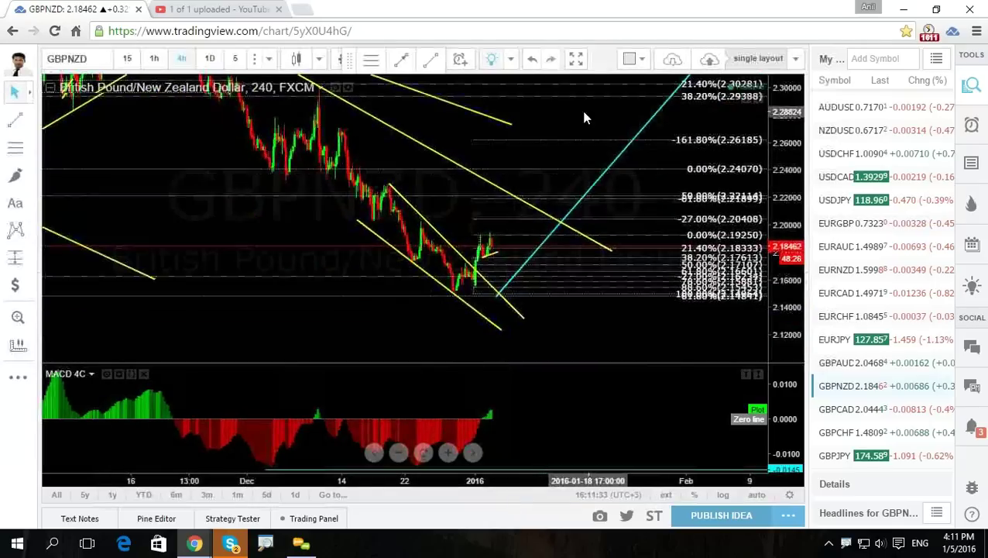
{"action": "left_click", "coordinate": [154, 58]}
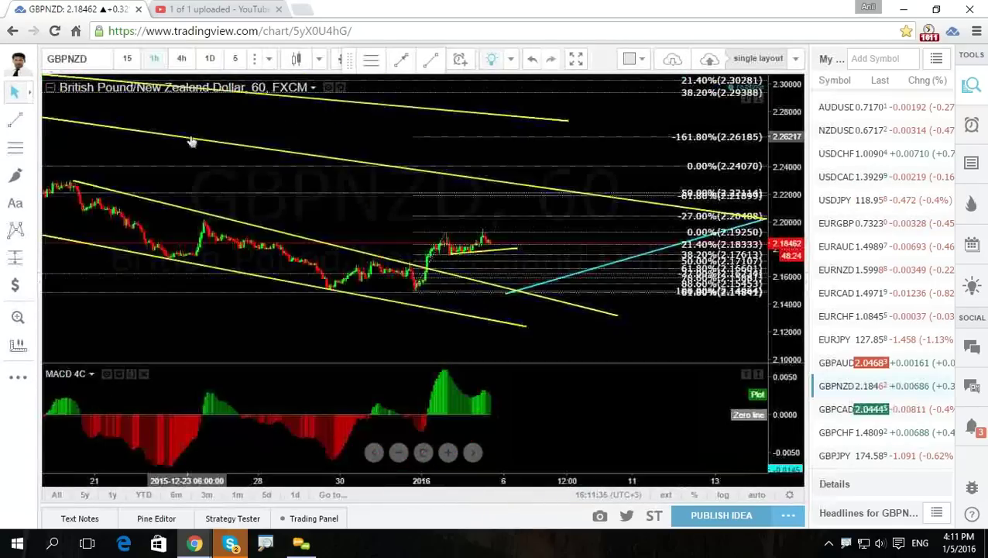
{"action": "left_click_drag", "start_coordinate": [774, 310], "coordinate": [775, 248]}
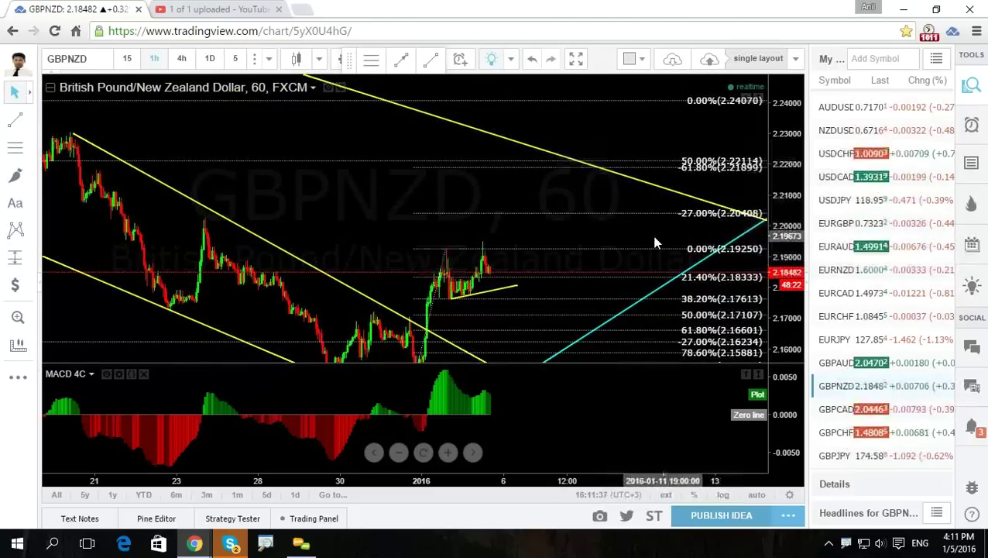
{"action": "left_click_drag", "start_coordinate": [654, 243], "coordinate": [666, 148]}
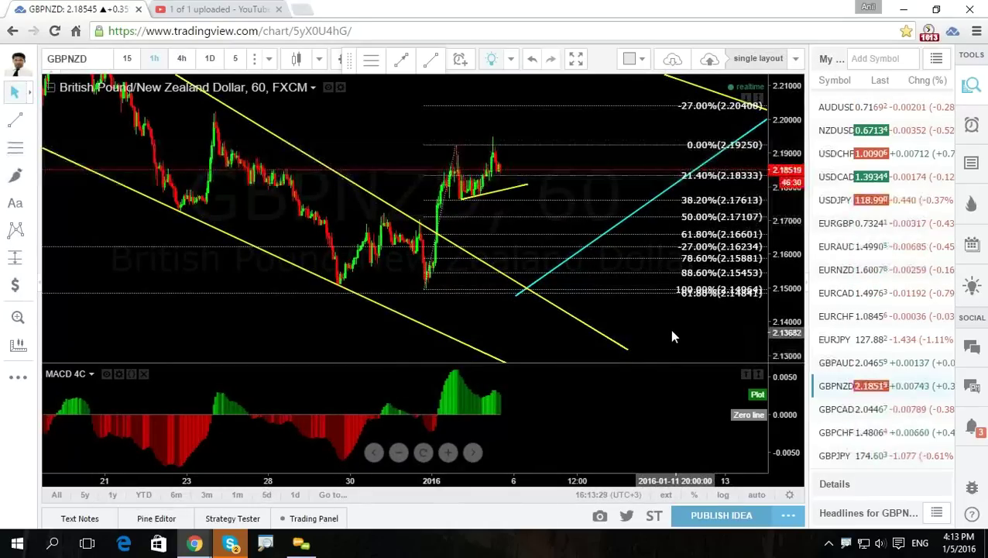
Shift the GBPNZD hourly chart toward later dates to view price near the 21.4% Fibonacci level.
{"action": "left_click_drag", "start_coordinate": [671, 323], "coordinate": [660, 325]}
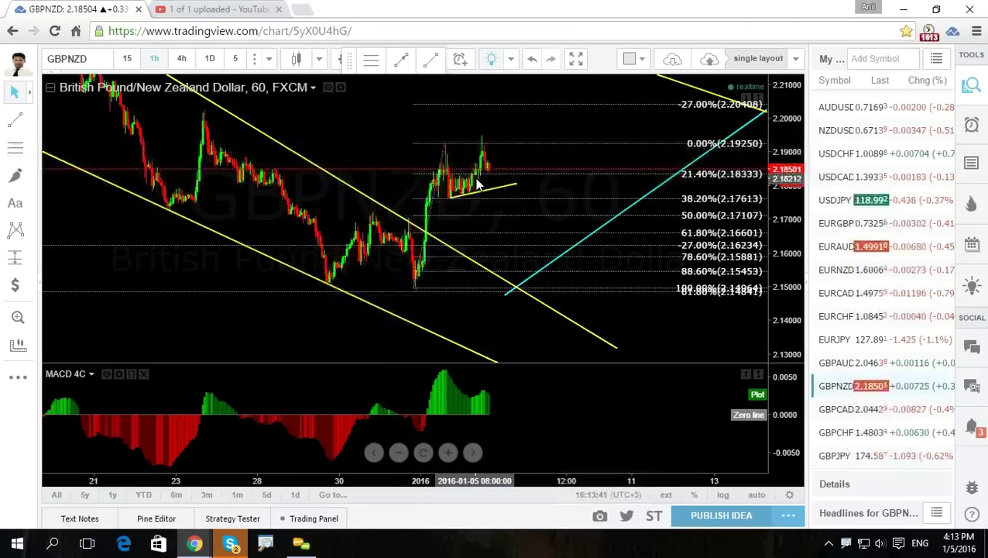
{"action": "scroll", "coordinate": [863, 242], "scroll_direction": "up", "scroll_amount": 2}
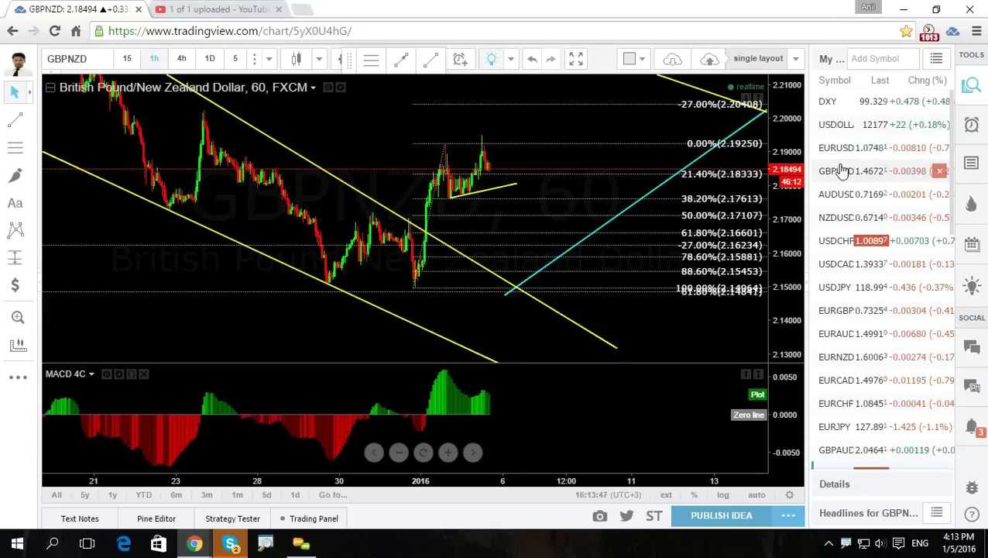
Load USDCHF from the watchlist and clear the freehand annotations.
{"action": "left_click", "coordinate": [831, 243]}
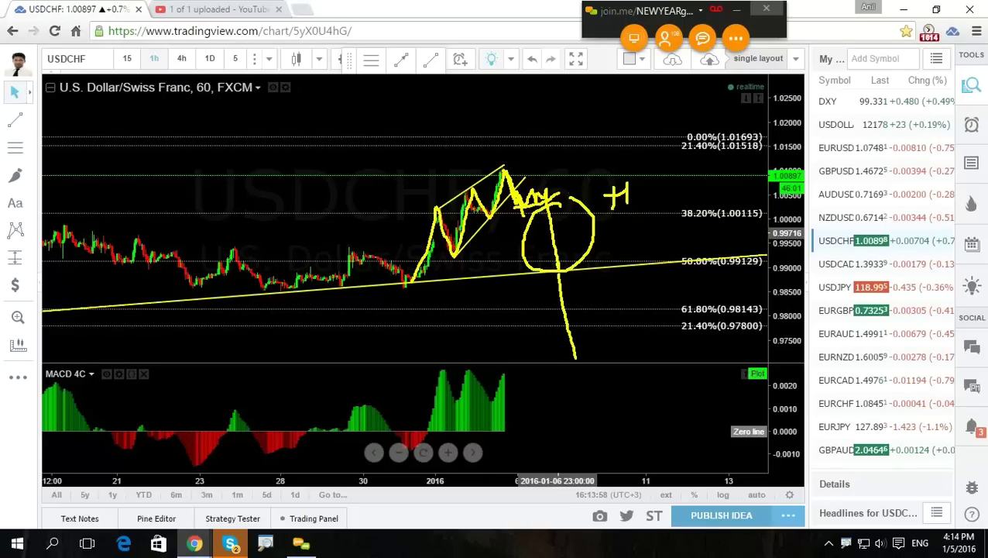
{"action": "key", "text": "Escape"}
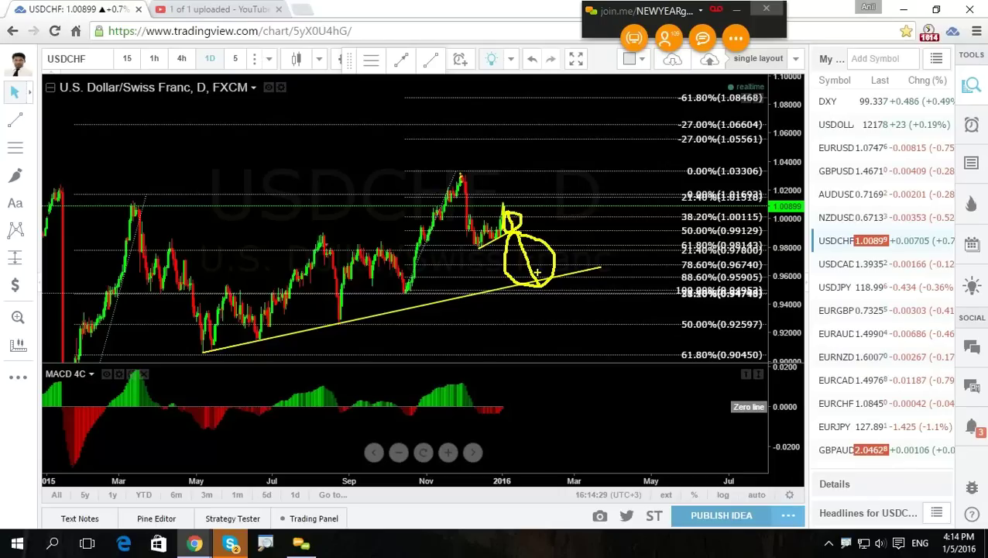
Measure the roughly 5% USDCHF drop from the recent high down to the trend line.
{"action": "key", "text": "Escape"}
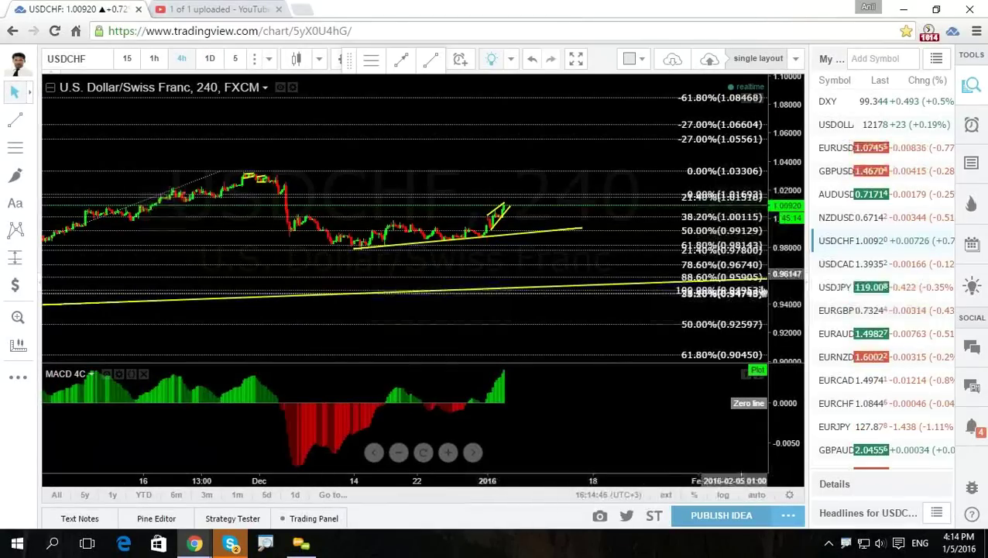
{"action": "left_click_drag", "start_coordinate": [646, 221], "coordinate": [640, 183]}
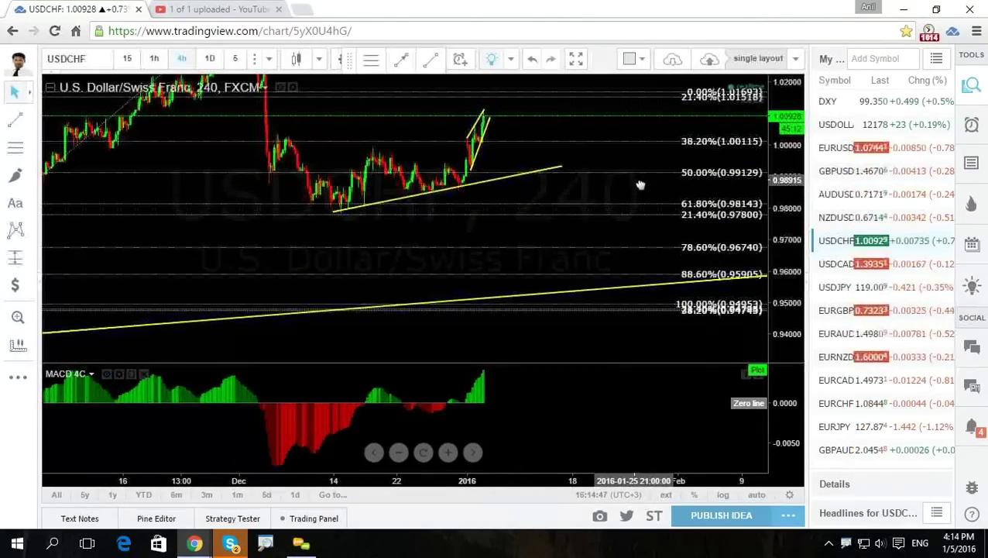
{"action": "left_click", "coordinate": [26, 348]}
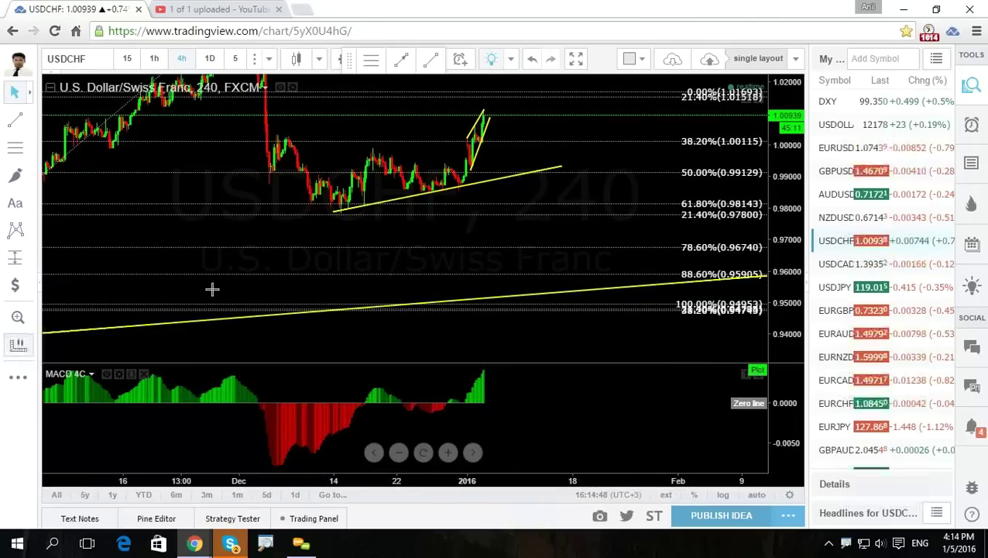
{"action": "left_click", "coordinate": [494, 128]}
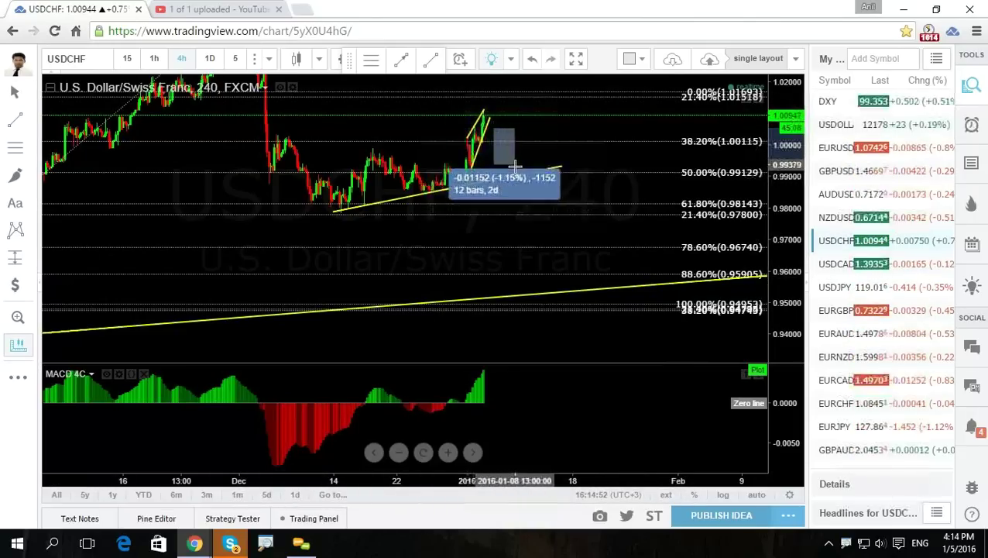
{"action": "left_click", "coordinate": [604, 288]}
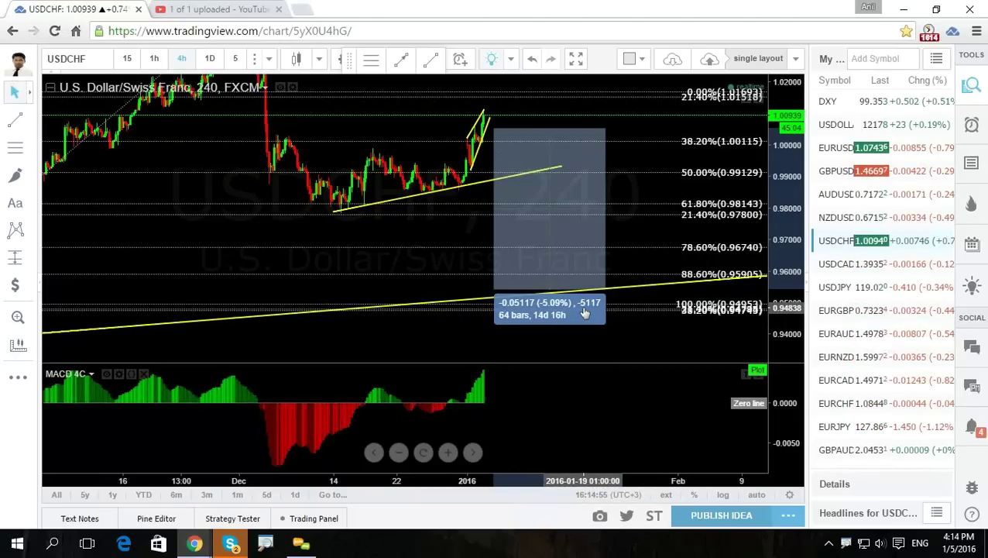
Measure the latest small swing, then remove the measurement and reframe the chart.
{"action": "left_click", "coordinate": [482, 108]}
{"action": "left_click", "coordinate": [506, 125]}
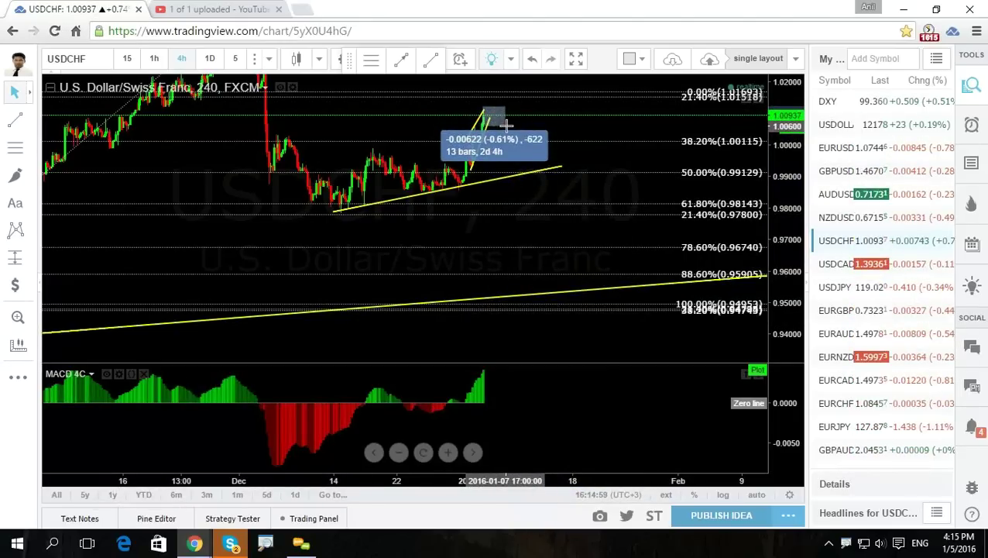
{"action": "left_click", "coordinate": [639, 151]}
{"action": "left_click_drag", "start_coordinate": [793, 178], "coordinate": [790, 224]}
{"action": "left_click_drag", "start_coordinate": [607, 236], "coordinate": [602, 260]}
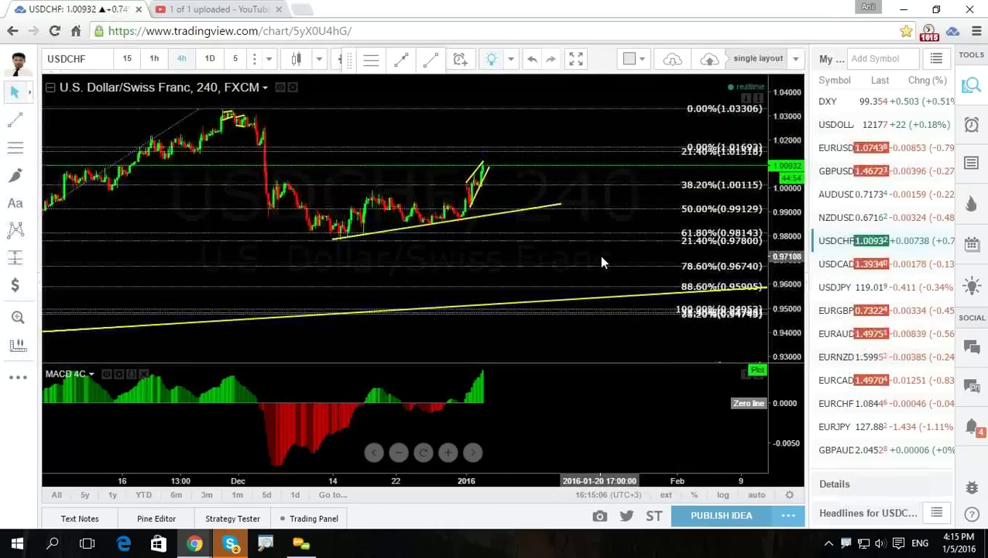
Switch USDCHF to the hourly timeframe with 60, then load USDCAD.
{"action": "left_click", "coordinate": [486, 165]}
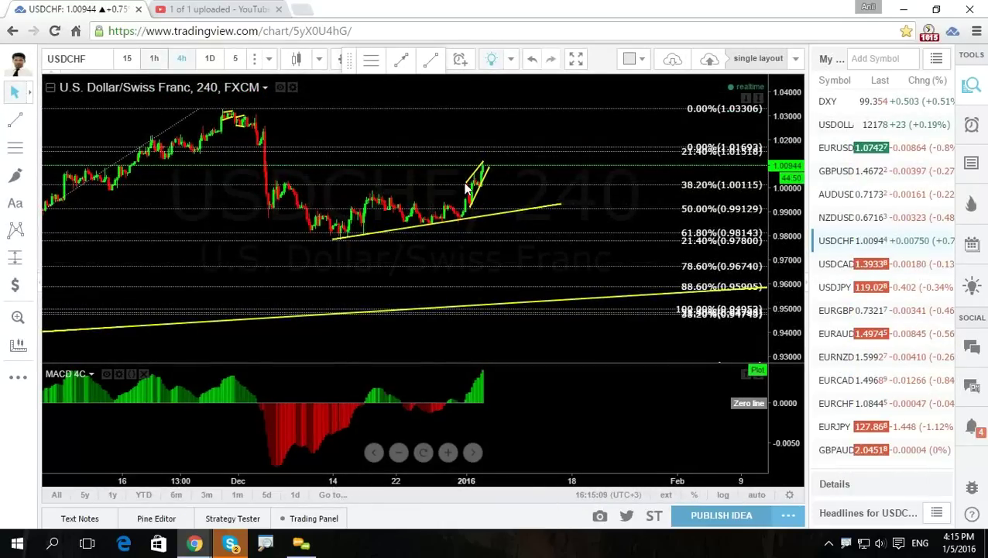
{"action": "type", "text": "60"}
{"action": "key", "text": "Return"}
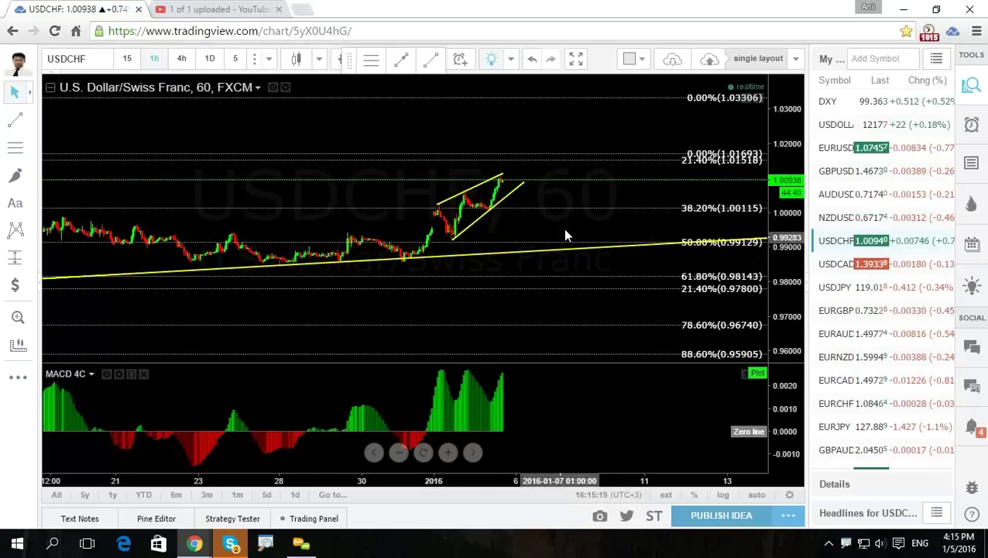
{"action": "left_click_drag", "start_coordinate": [563, 225], "coordinate": [572, 215]}
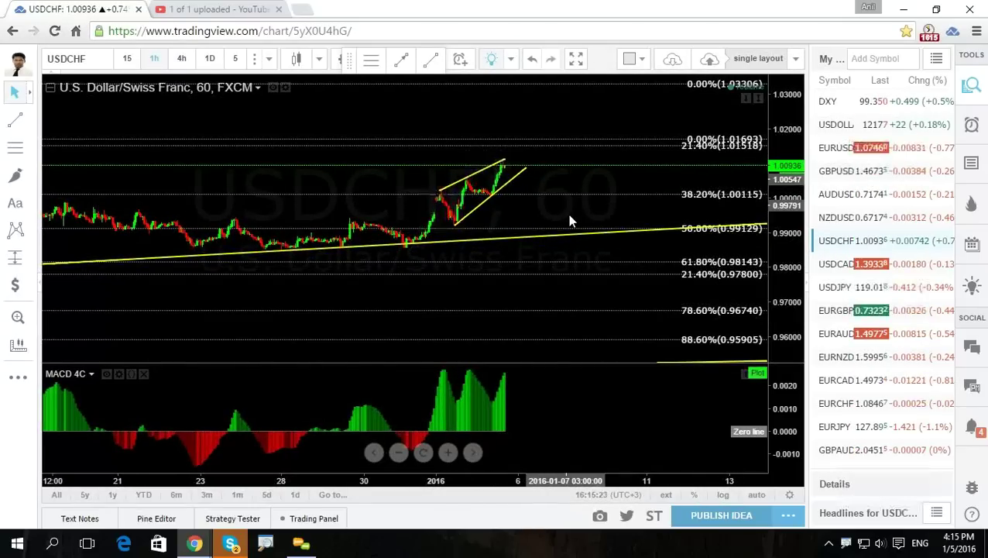
{"action": "left_click_drag", "start_coordinate": [577, 212], "coordinate": [580, 210]}
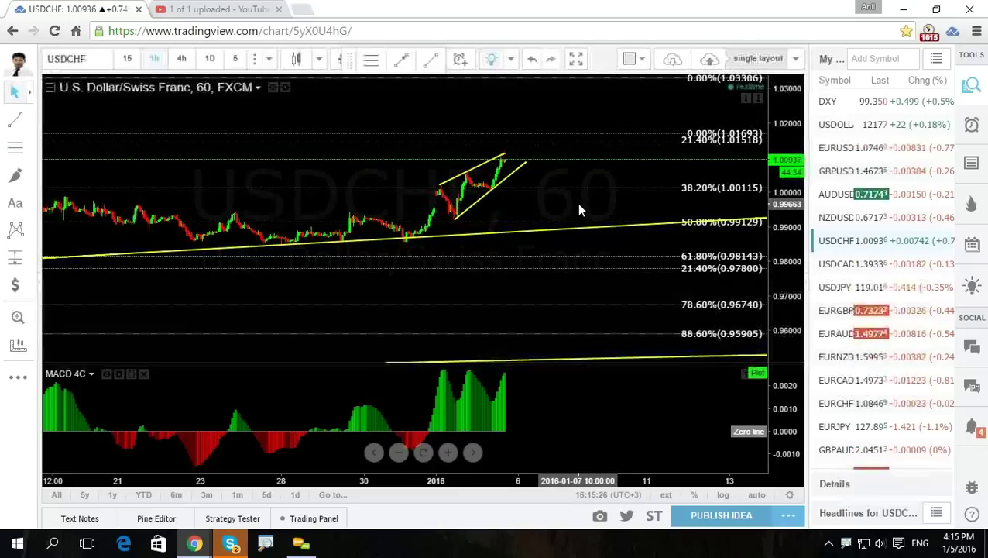
{"action": "left_click", "coordinate": [831, 265]}
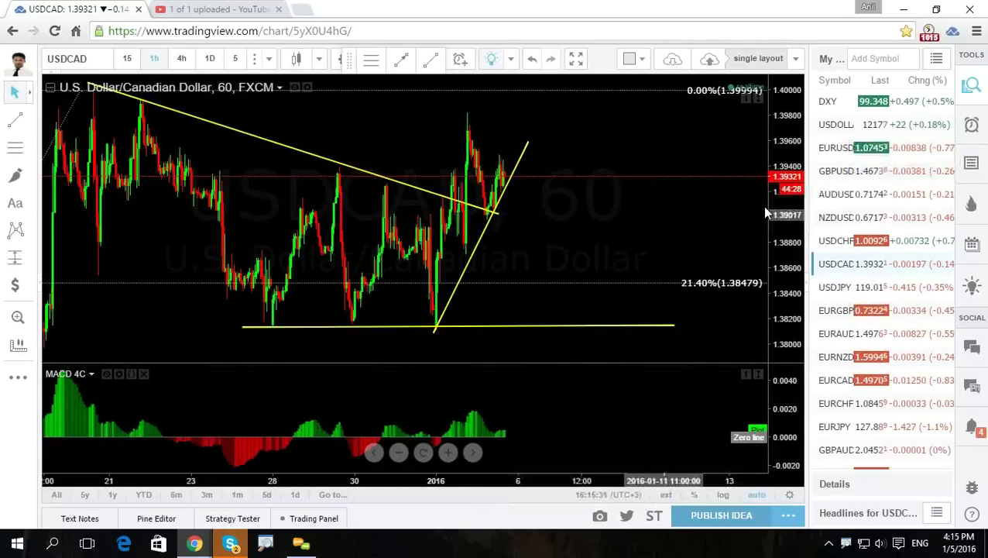
Delete the descending trend line from the USDCAD chart.
{"action": "left_click_drag", "start_coordinate": [766, 213], "coordinate": [549, 229]}
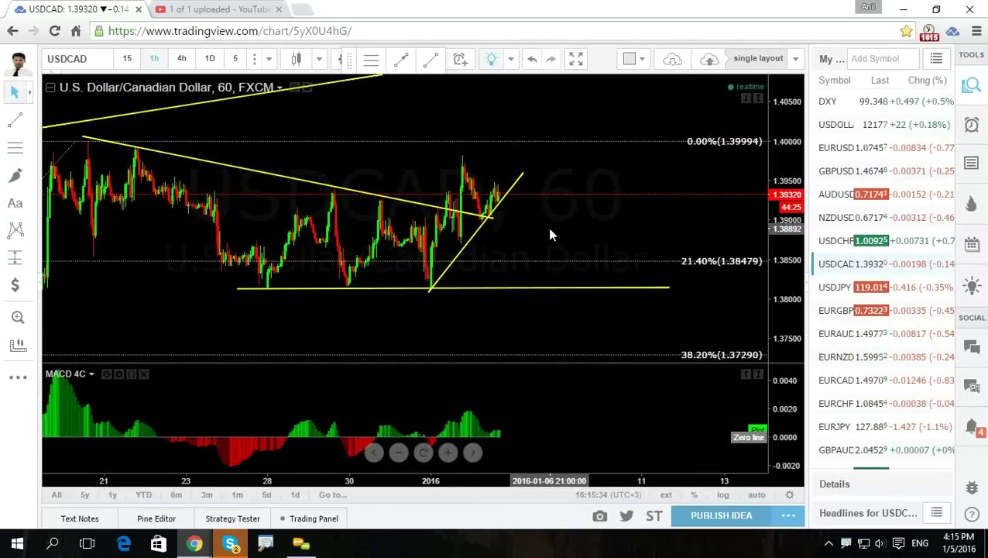
{"action": "left_click", "coordinate": [498, 217]}
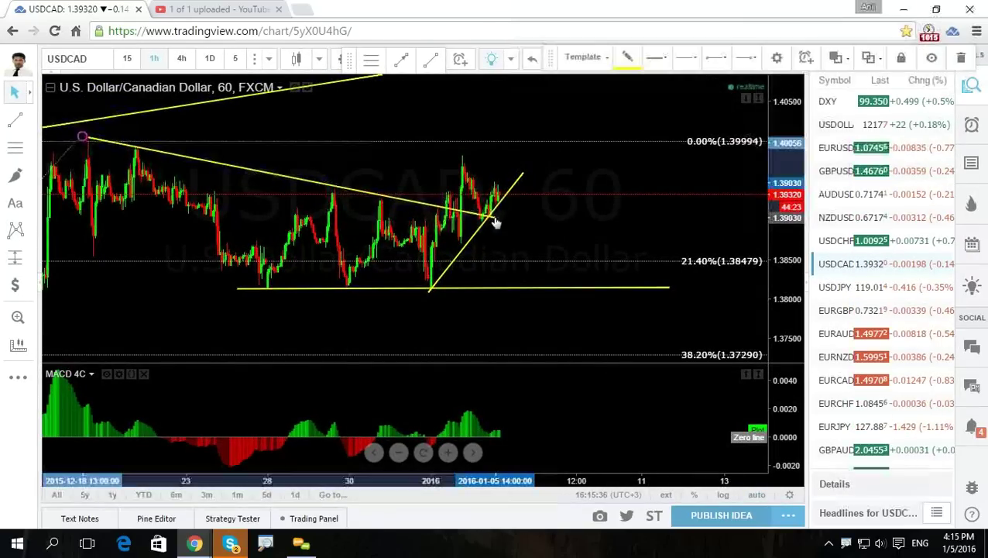
{"action": "left_click", "coordinate": [961, 57]}
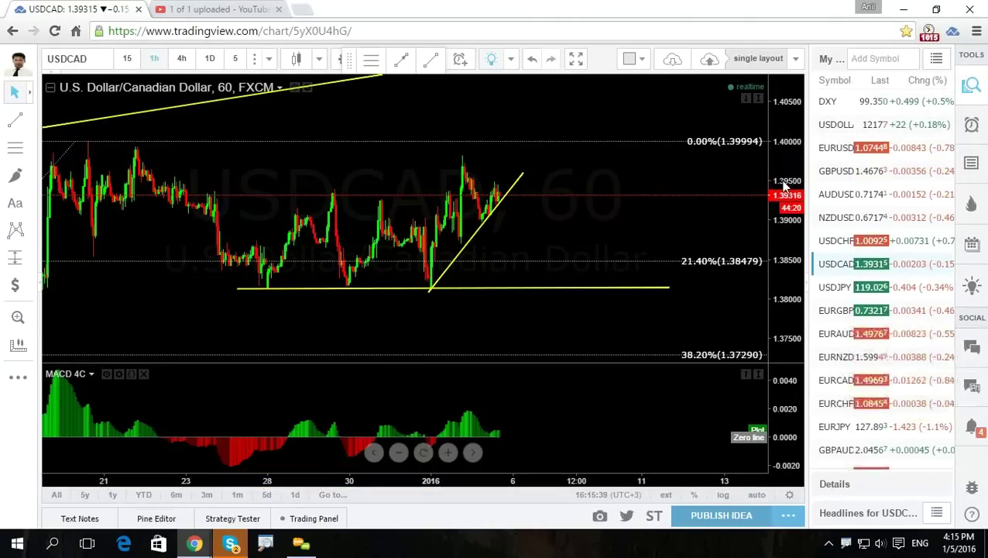
Switch USDCAD to 4-hour candles, framing older history and the lower Fibonacci levels.
{"action": "scroll", "coordinate": [581, 217], "scroll_direction": "down", "scroll_amount": 3}
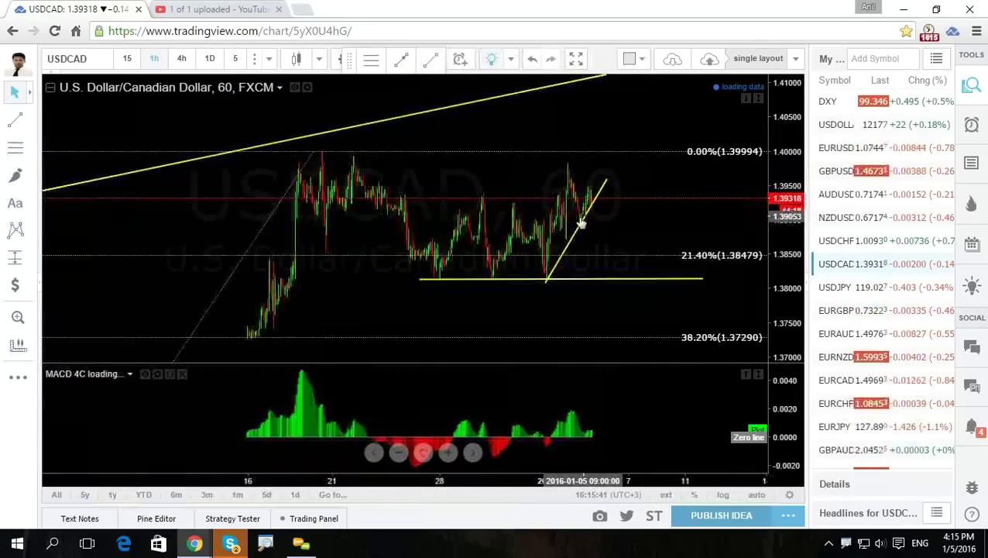
{"action": "left_click_drag", "start_coordinate": [441, 183], "coordinate": [384, 154]}
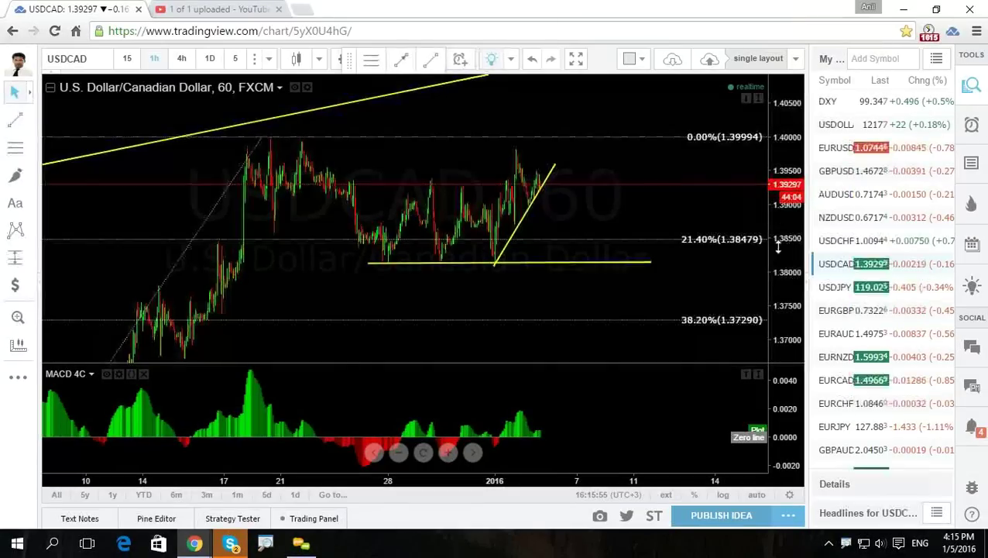
{"action": "left_click_drag", "start_coordinate": [779, 247], "coordinate": [629, 200]}
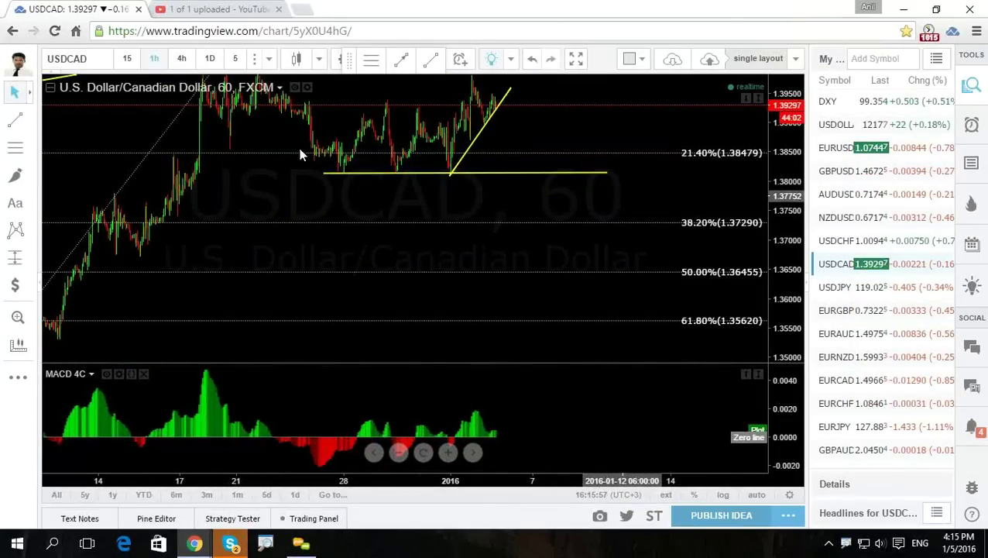
{"action": "left_click", "coordinate": [182, 58]}
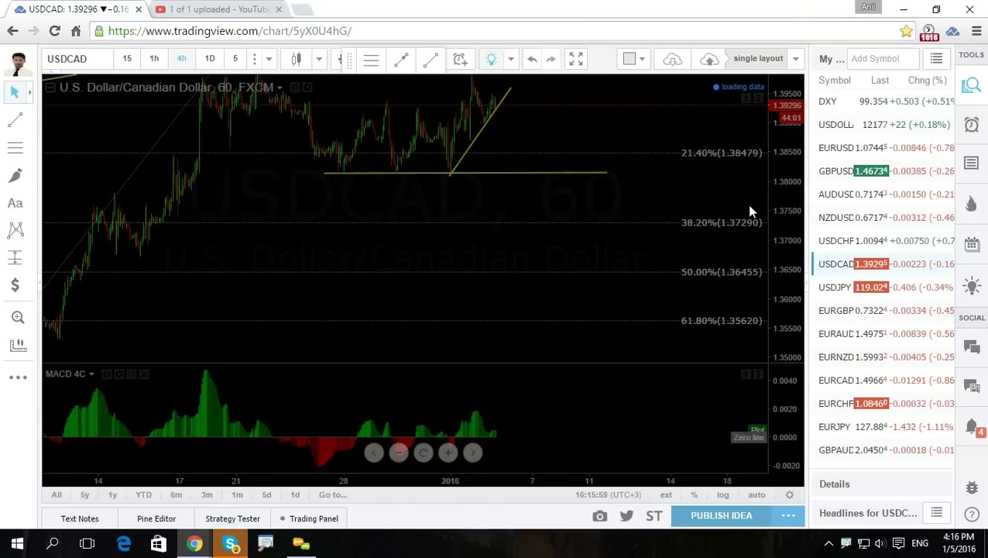
{"action": "left_click_drag", "start_coordinate": [786, 194], "coordinate": [789, 318]}
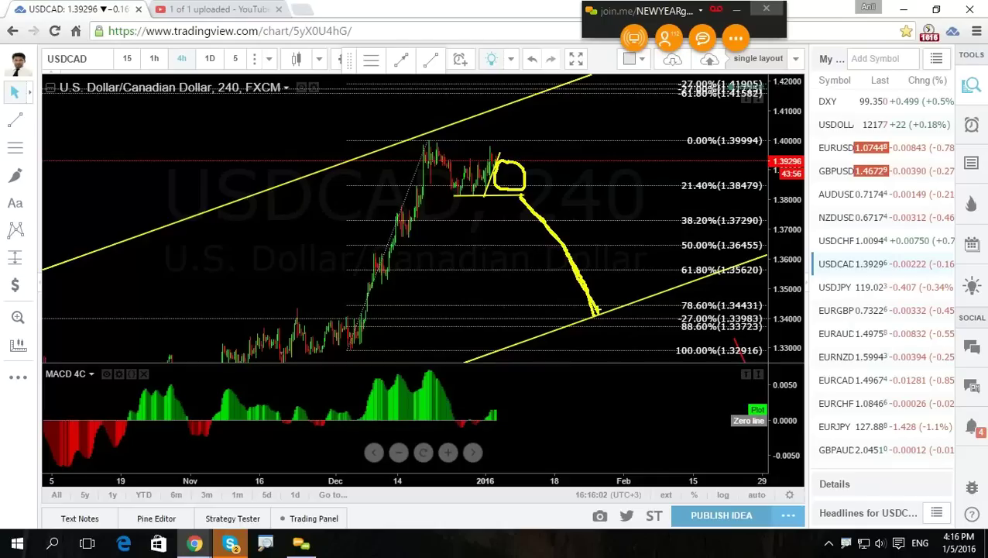
{"action": "key", "text": "Escape"}
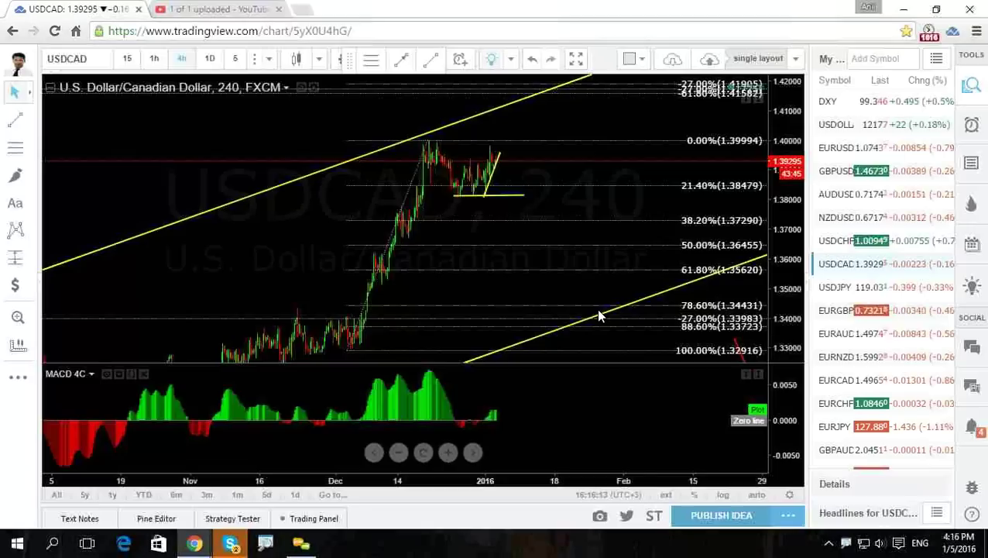
{"action": "left_click", "coordinate": [18, 345]}
{"action": "left_click", "coordinate": [488, 142]}
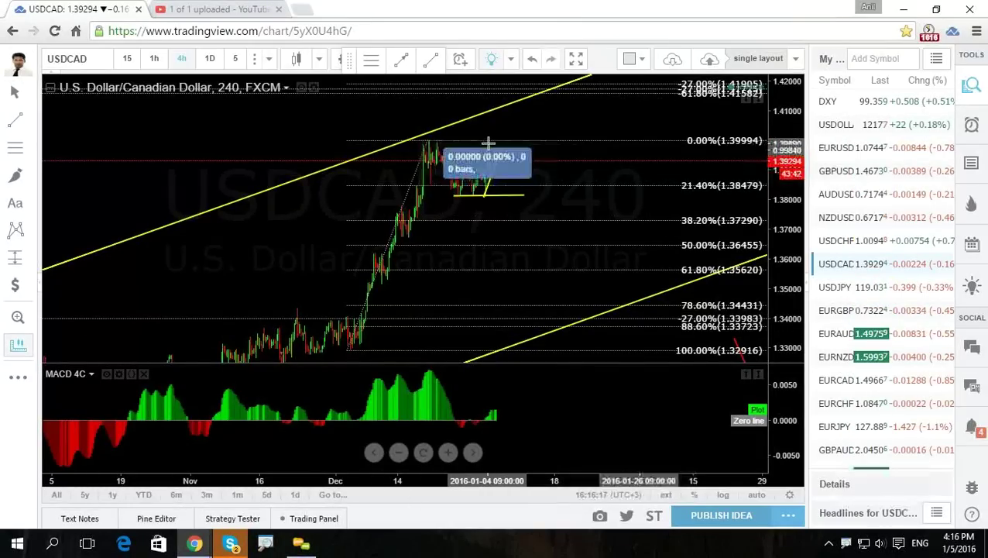
{"action": "left_click", "coordinate": [528, 165]}
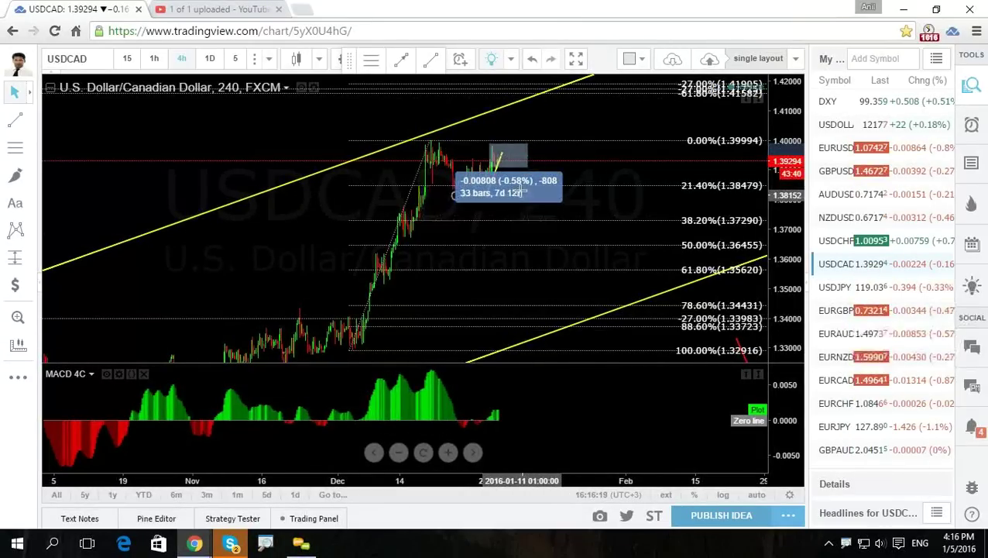
{"action": "left_click", "coordinate": [18, 345]}
{"action": "left_click", "coordinate": [517, 169]}
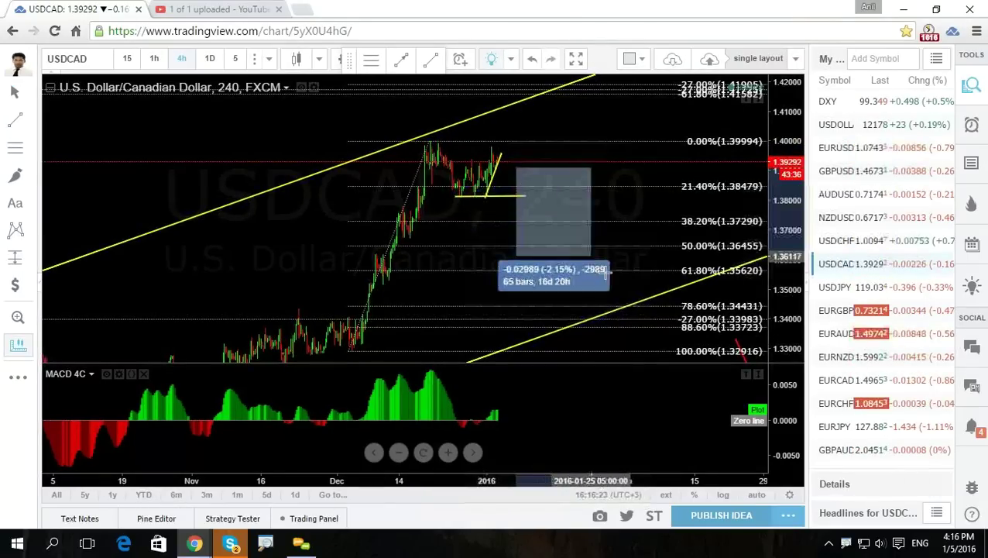
{"action": "left_click", "coordinate": [628, 306]}
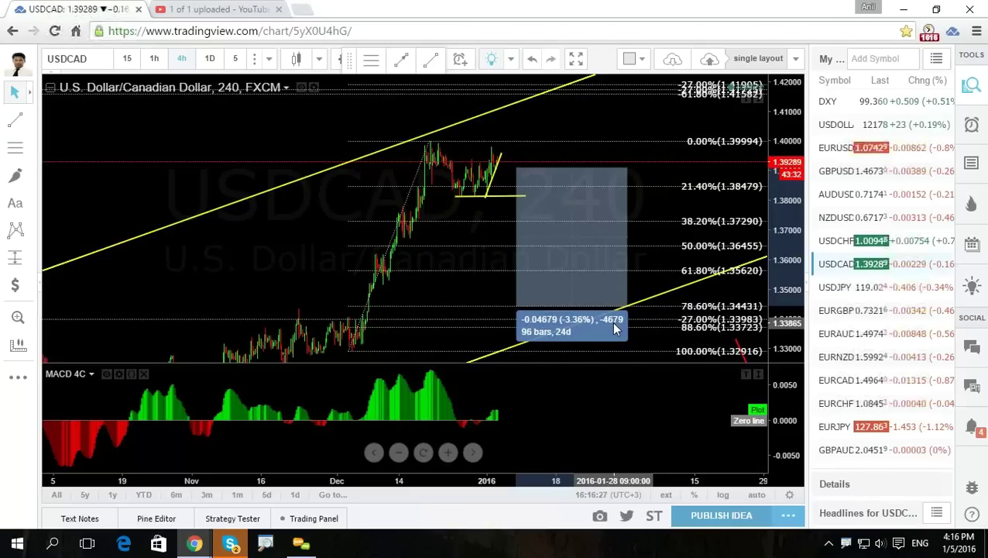
{"action": "left_click", "coordinate": [653, 243]}
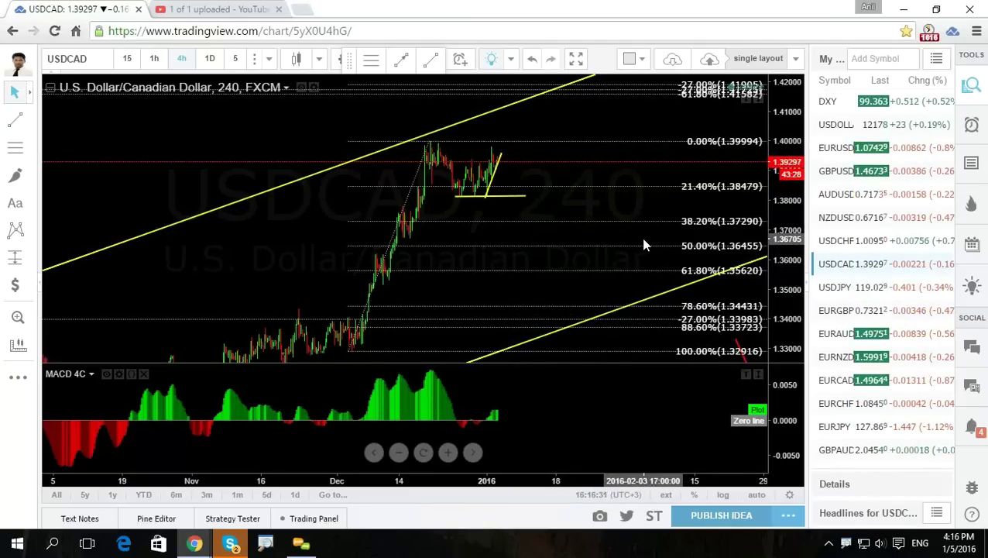
{"action": "left_click_drag", "start_coordinate": [645, 242], "coordinate": [608, 243]}
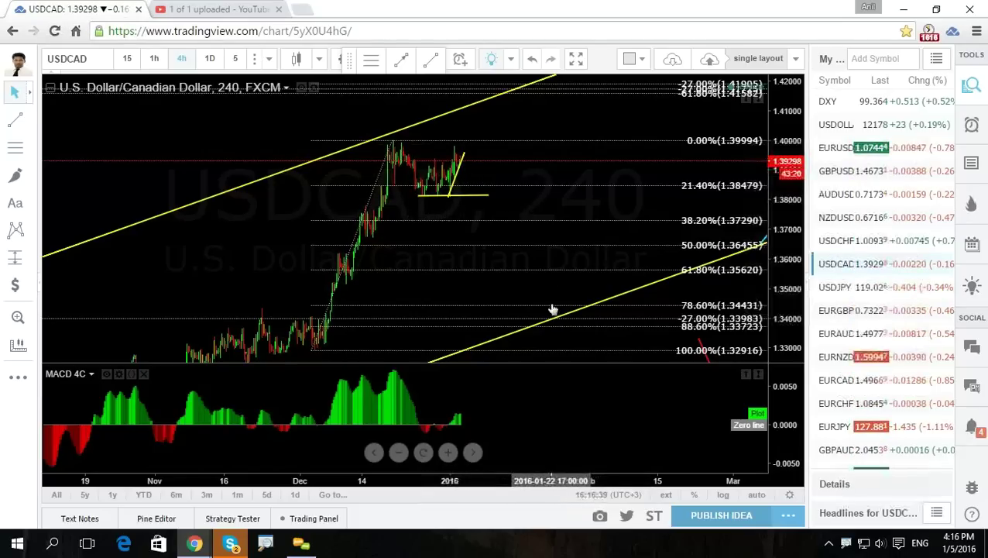
Load USDJPY on 1-hour candles and undo the freehand annotation.
{"action": "left_click", "coordinate": [841, 242]}
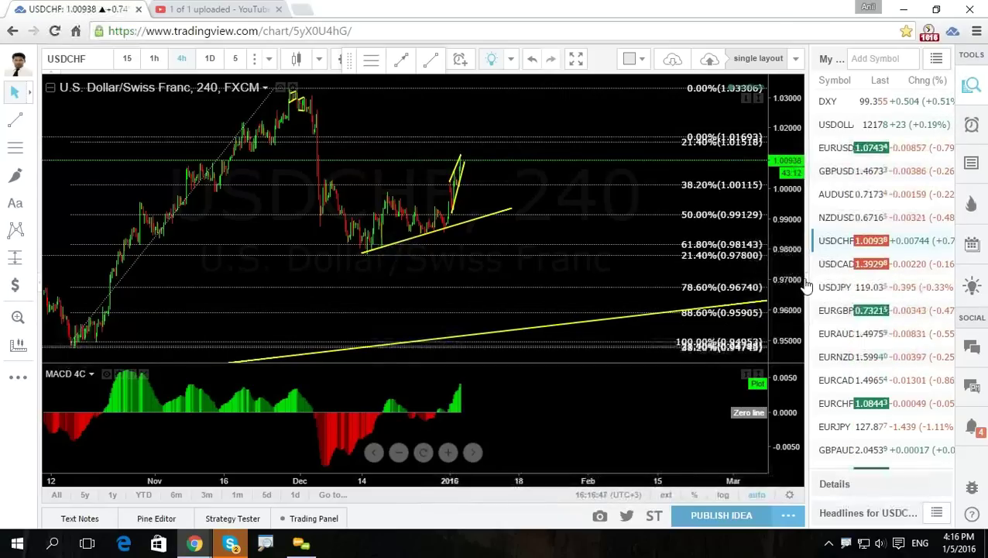
{"action": "left_click", "coordinate": [832, 290]}
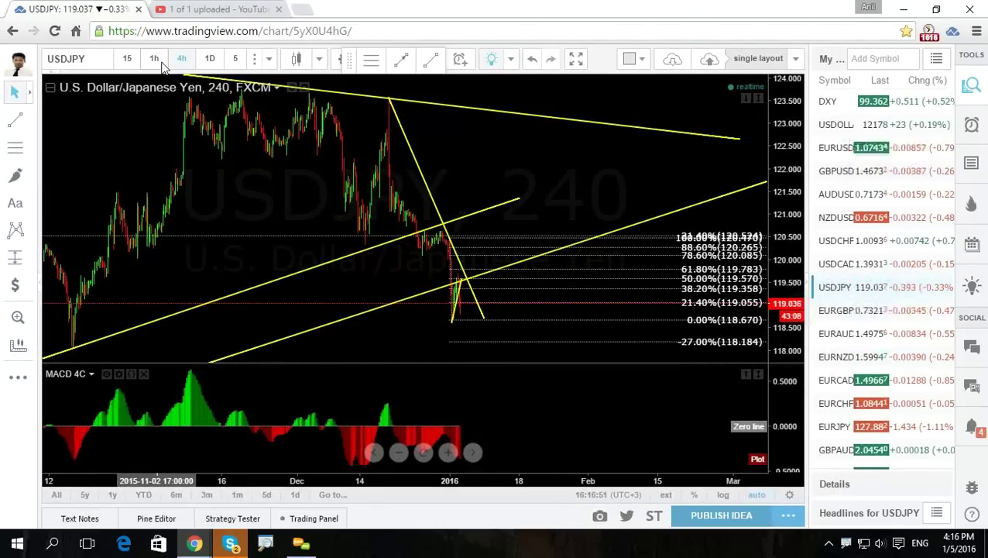
{"action": "left_click", "coordinate": [159, 62]}
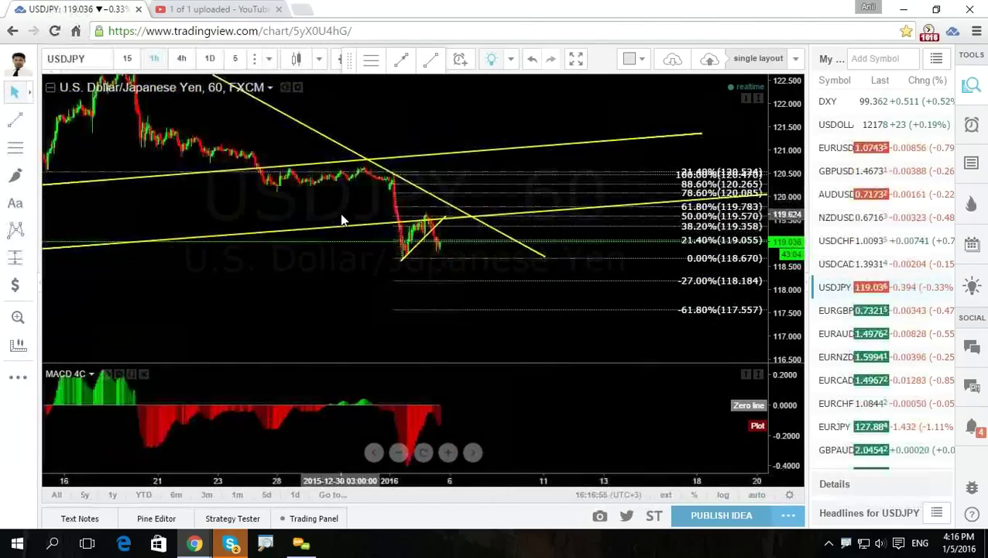
{"action": "scroll", "coordinate": [357, 305], "scroll_direction": "up", "scroll_amount": 3}
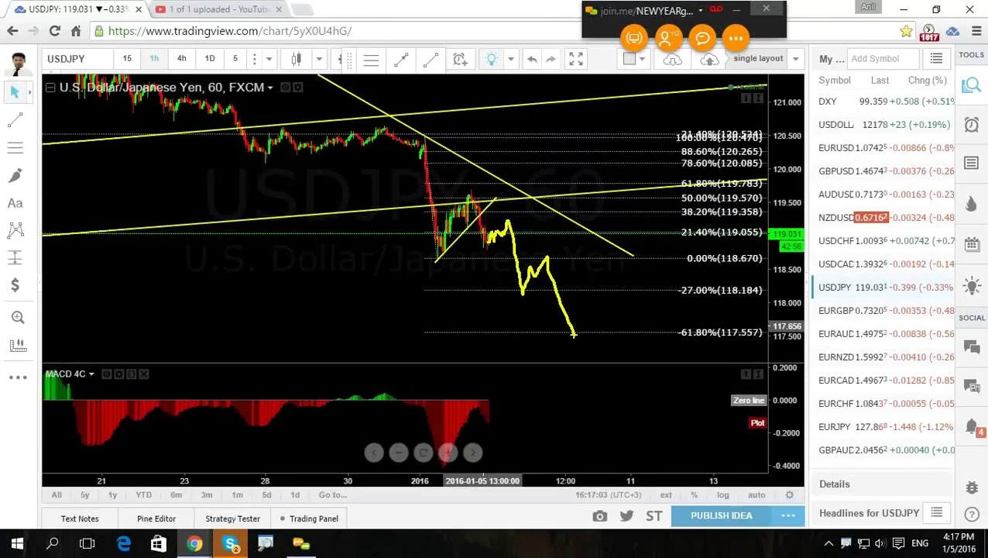
{"action": "key", "text": "ctrl+z"}
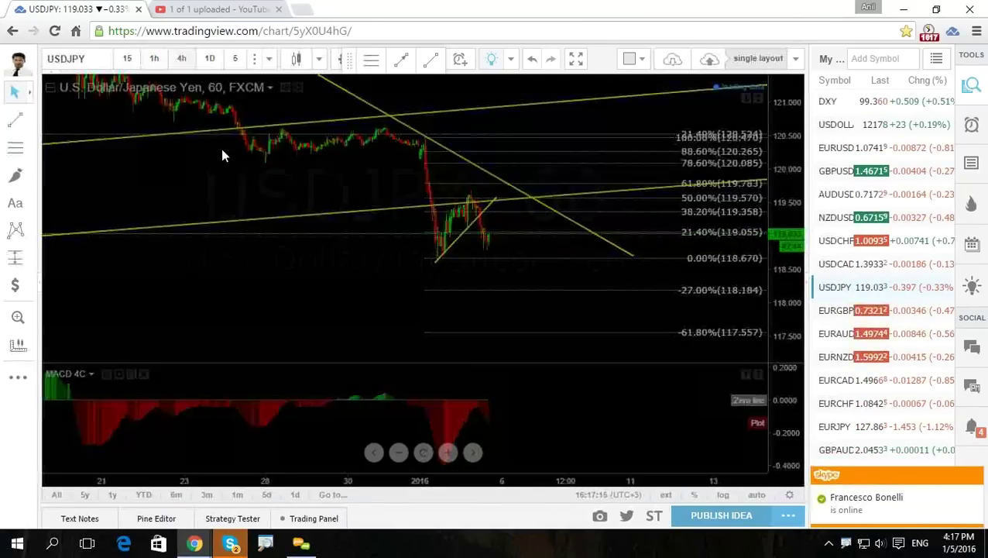
Zoom into recent USDJPY 1-hour price action against the lower Fibonacci levels.
{"action": "left_click_drag", "start_coordinate": [792, 240], "coordinate": [791, 292]}
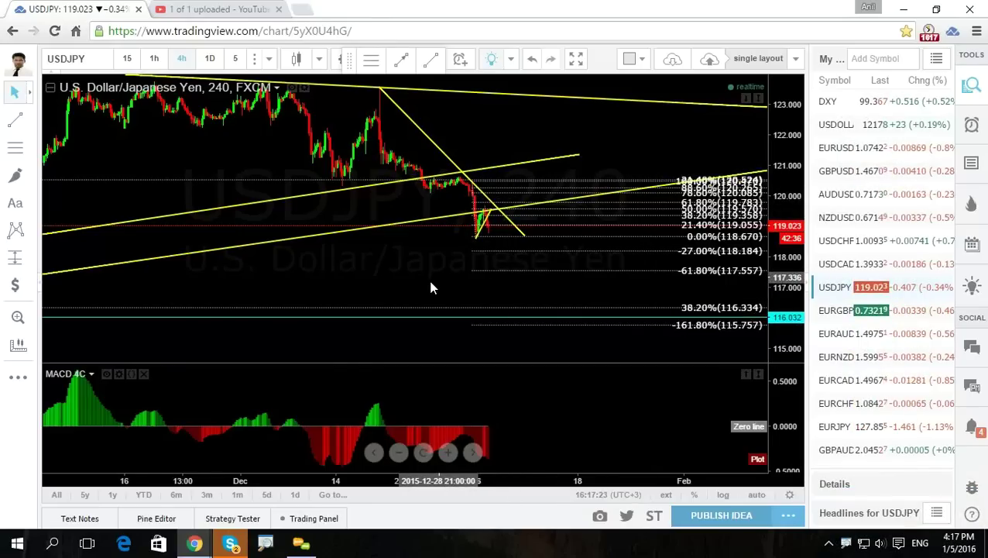
{"action": "left_click_drag", "start_coordinate": [392, 287], "coordinate": [413, 282]}
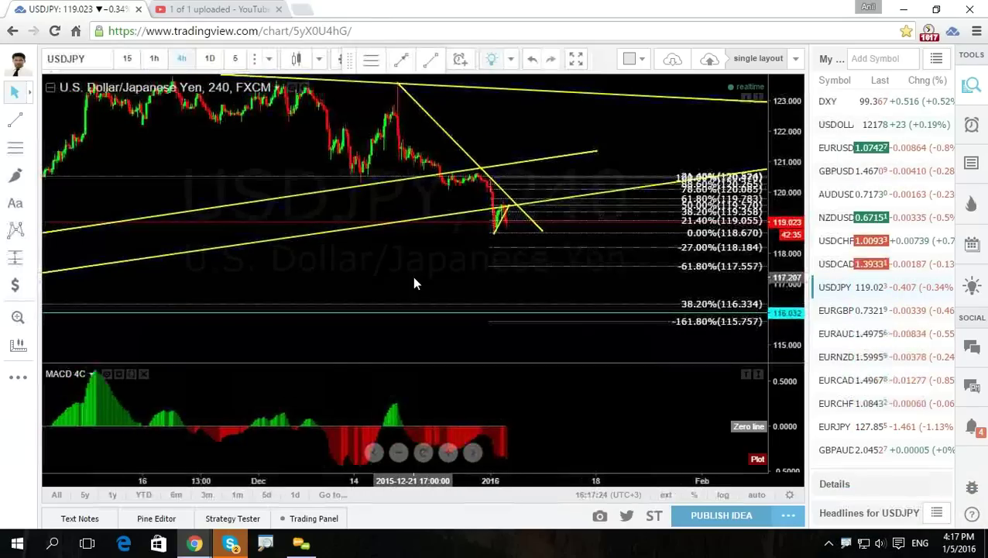
{"action": "left_click", "coordinate": [154, 59]}
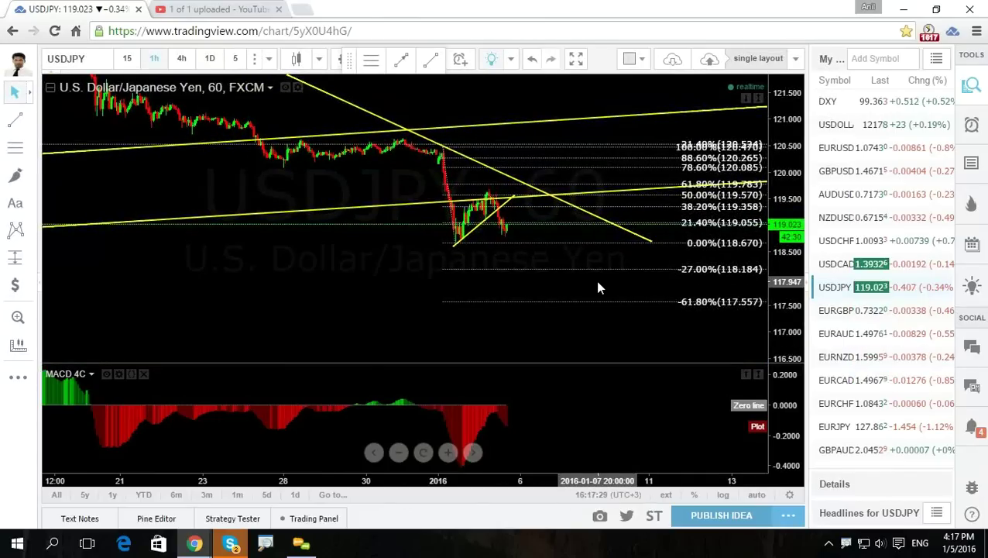
{"action": "scroll", "coordinate": [595, 280], "scroll_direction": "up", "scroll_amount": 2}
{"action": "mouse_move", "coordinate": [595, 281]}
{"action": "left_mouse_down"}
{"action": "mouse_move", "coordinate": [562, 279]}
{"action": "mouse_move", "coordinate": [603, 279]}
{"action": "left_mouse_up"}
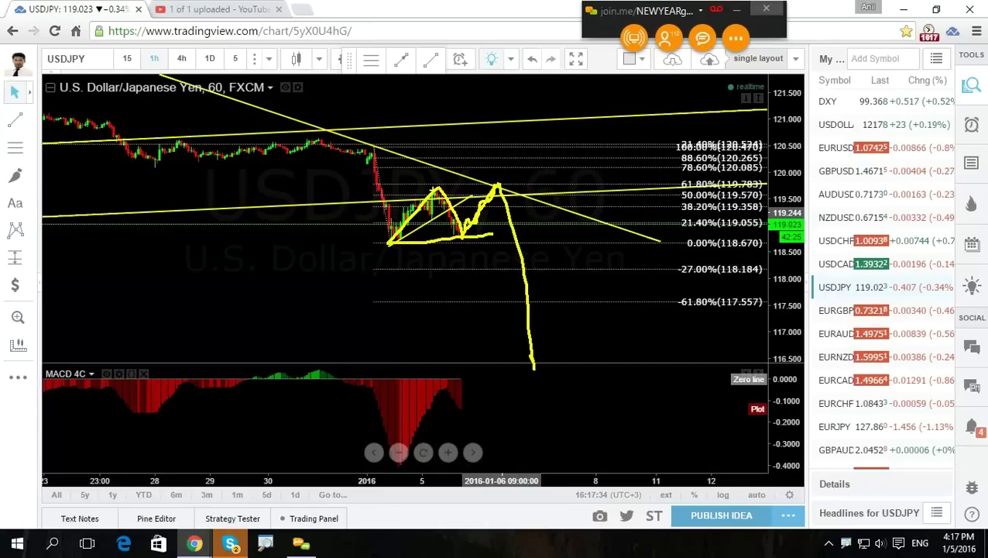
{"action": "key", "text": "Escape"}
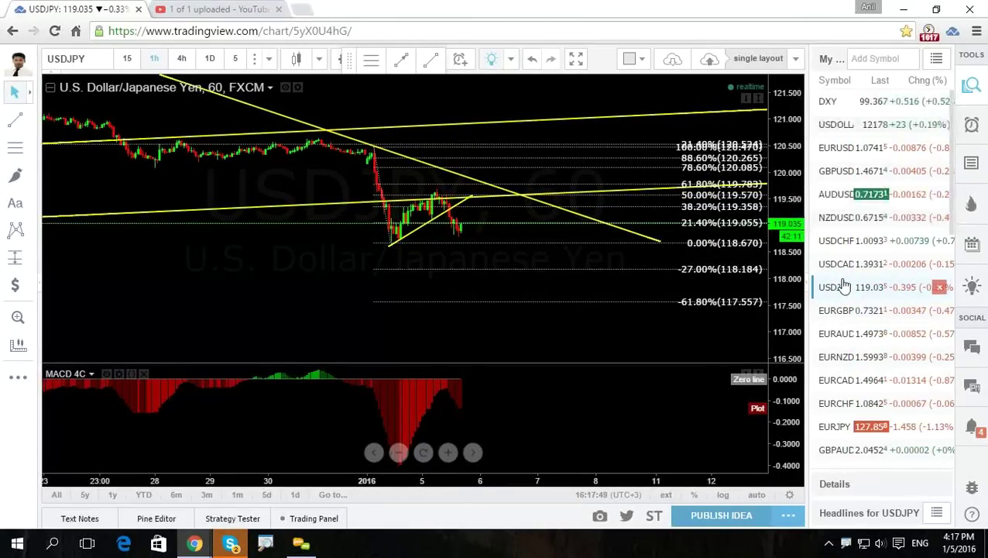
Load EURUSD, GBPUSD, AUDUSD and finally NZDUSD from the watchlist.
{"action": "left_click", "coordinate": [827, 150]}
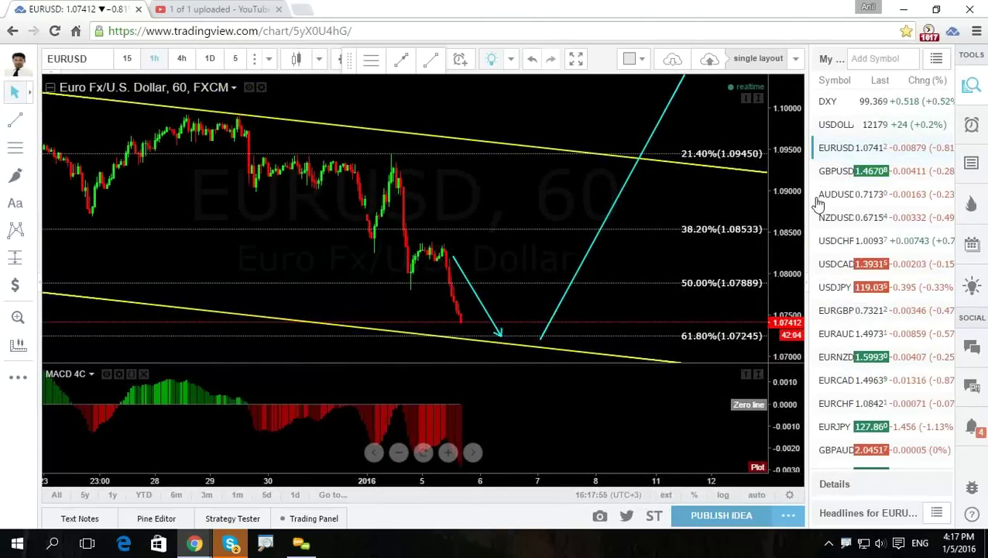
{"action": "left_click", "coordinate": [825, 171]}
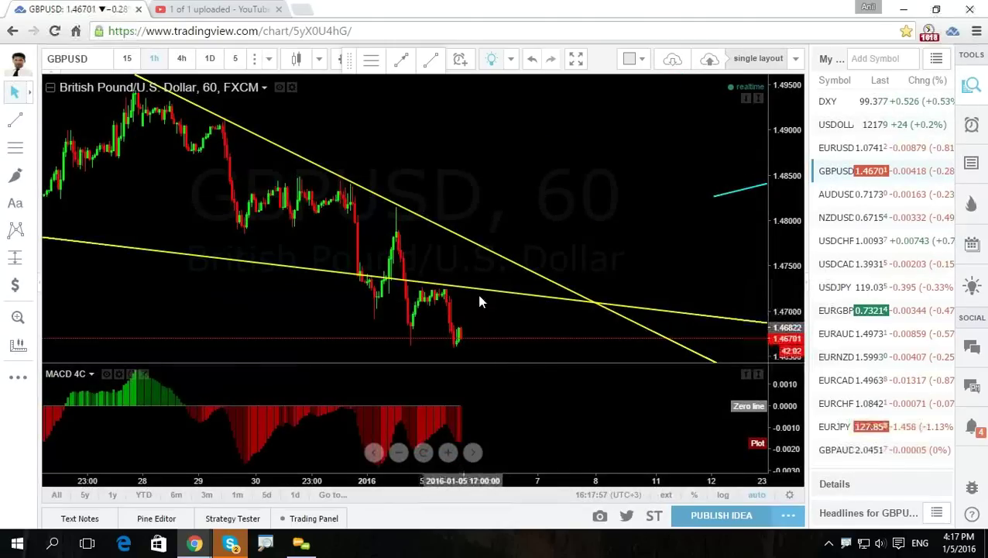
{"action": "left_click", "coordinate": [832, 195]}
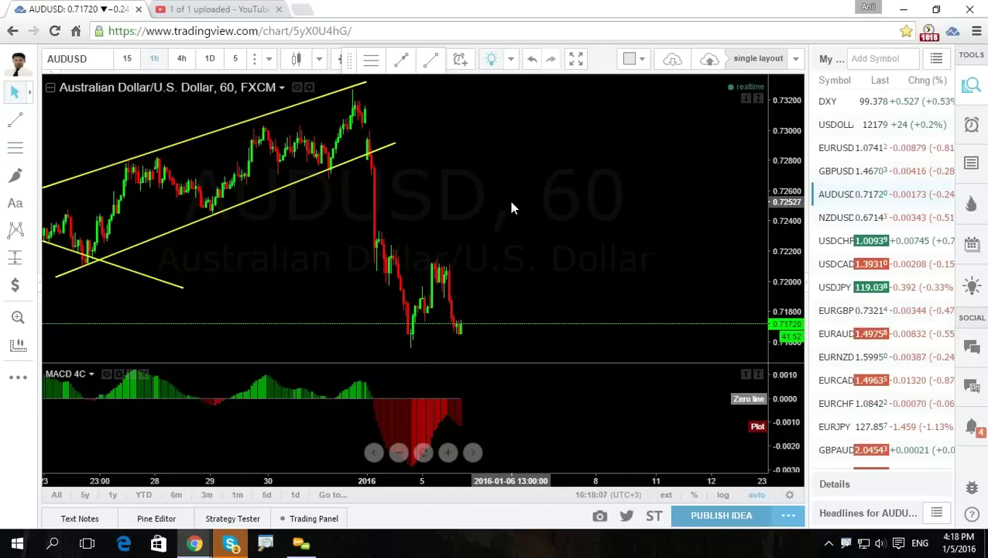
{"action": "left_click", "coordinate": [838, 217]}
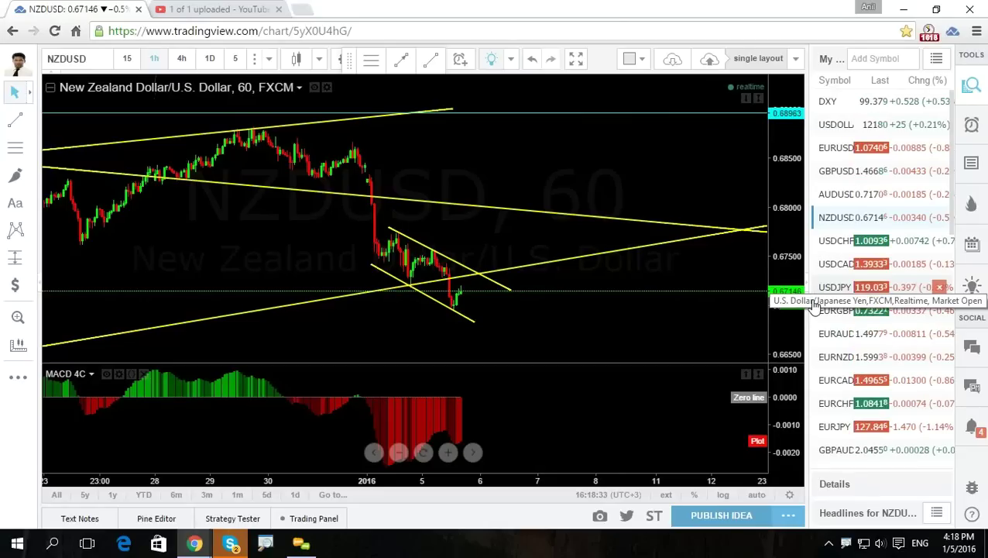
{"action": "scroll", "coordinate": [839, 305], "scroll_direction": "down", "scroll_amount": 3}
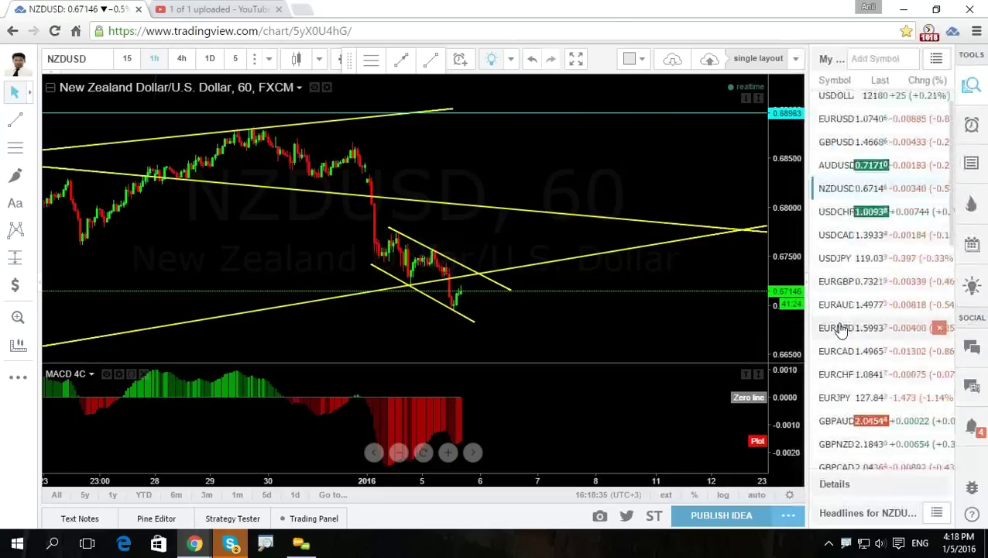
Load EURAUD and extend its falling trendline's lower end down and to the right.
{"action": "left_click", "coordinate": [836, 279]}
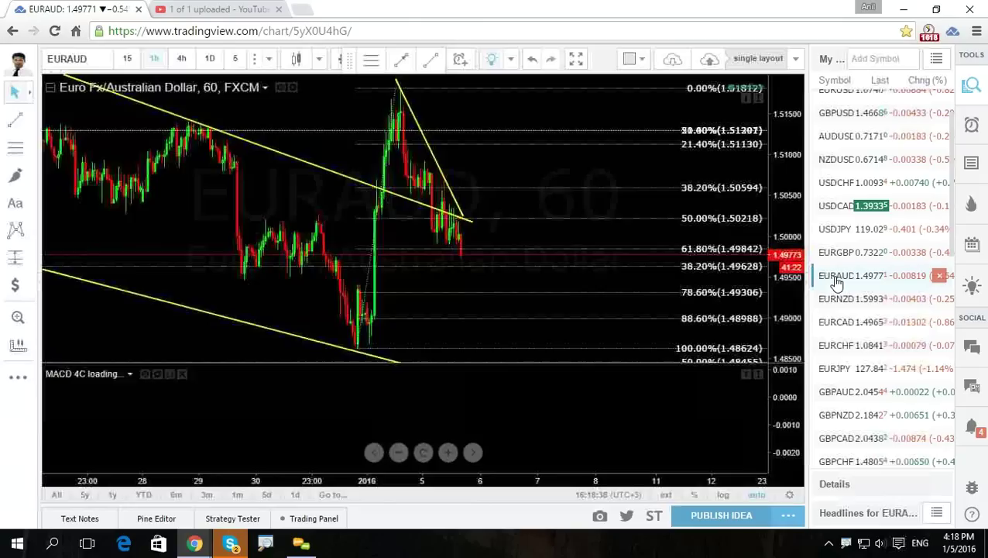
{"action": "left_click_drag", "start_coordinate": [796, 178], "coordinate": [635, 261]}
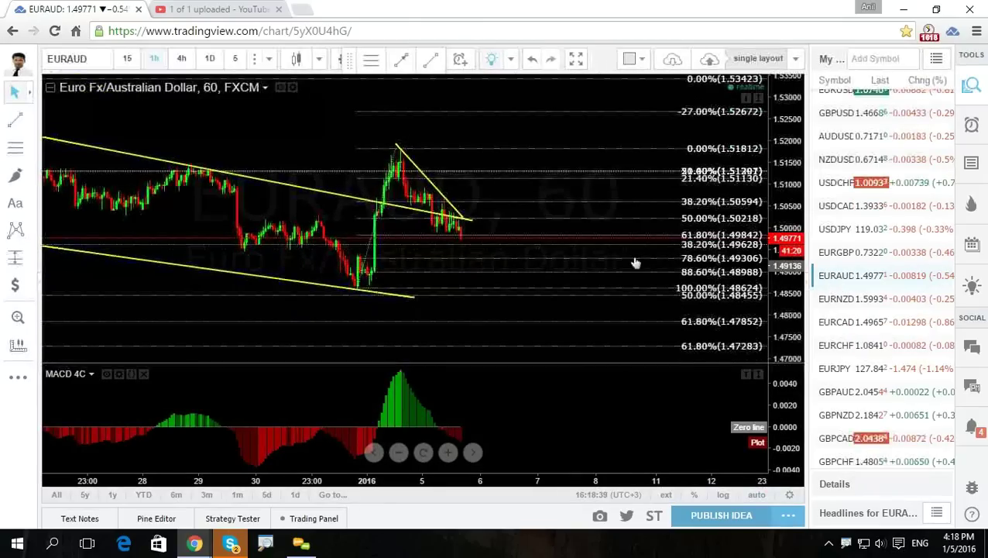
{"action": "left_click_drag", "start_coordinate": [462, 218], "coordinate": [492, 247]}
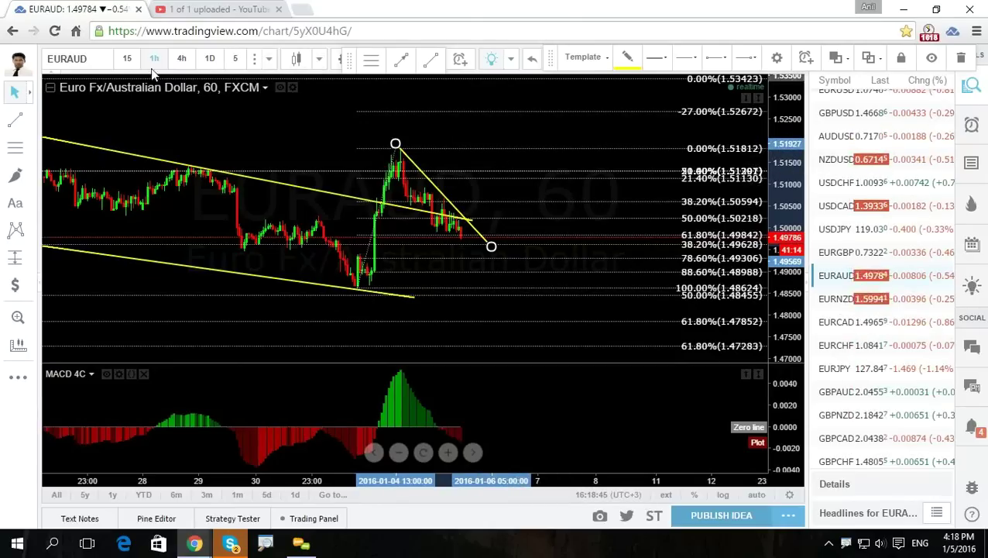
On 15-minute candles, add and remove a horizontal line, trim the trendline, then load GBPAUD.
{"action": "left_click", "coordinate": [127, 58]}
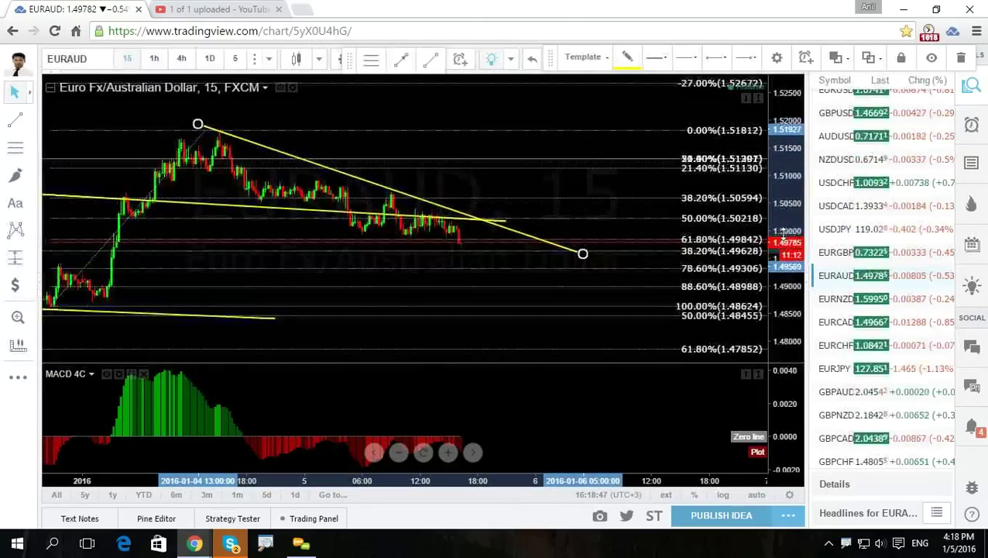
{"action": "left_click", "coordinate": [15, 119]}
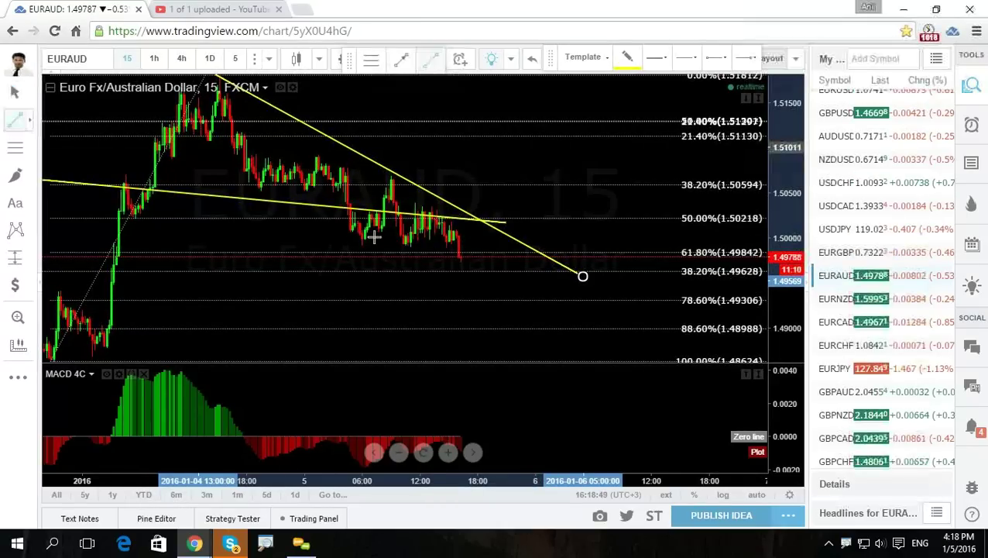
{"action": "left_click", "coordinate": [494, 246]}
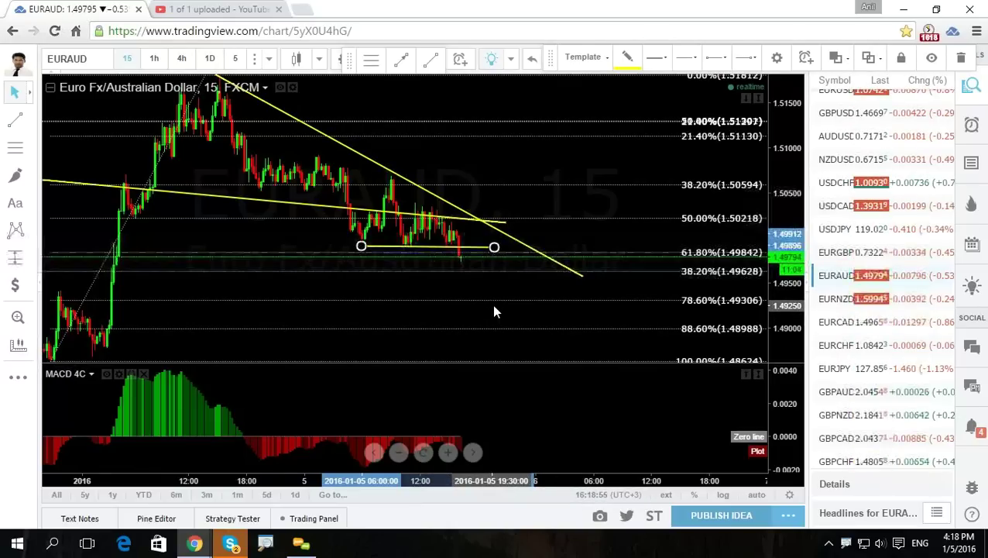
{"action": "left_click", "coordinate": [961, 58]}
{"action": "left_click_drag", "start_coordinate": [583, 277], "coordinate": [571, 278]}
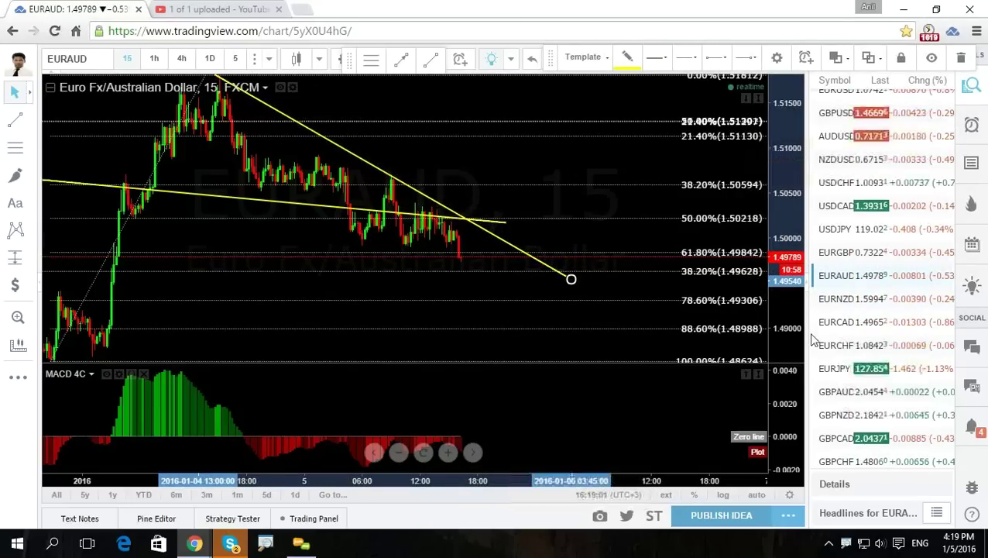
{"action": "left_click", "coordinate": [827, 392]}
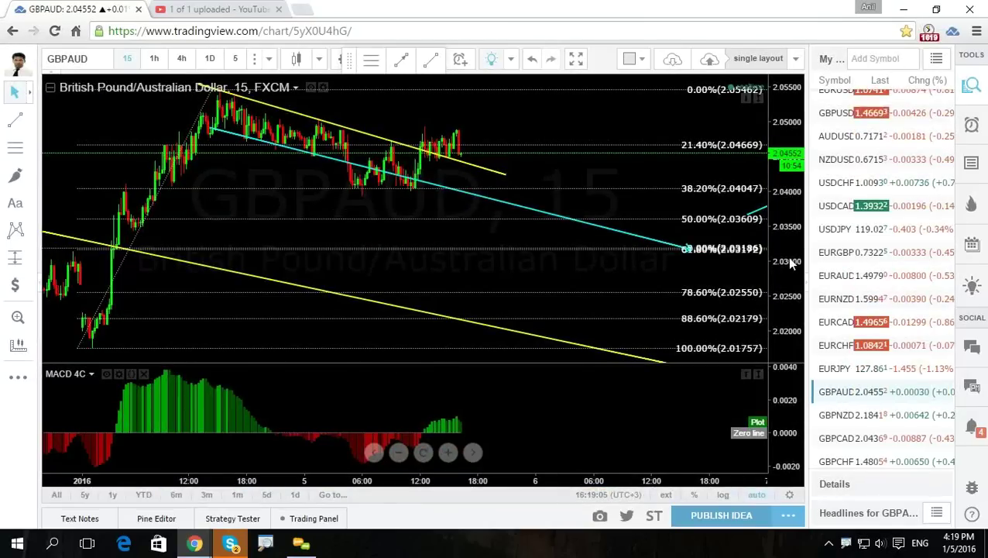
Browse GBPAUD on 1-hour and 15-minute candles, rescaling to reveal earlier bars and trend lines.
{"action": "left_click", "coordinate": [162, 59]}
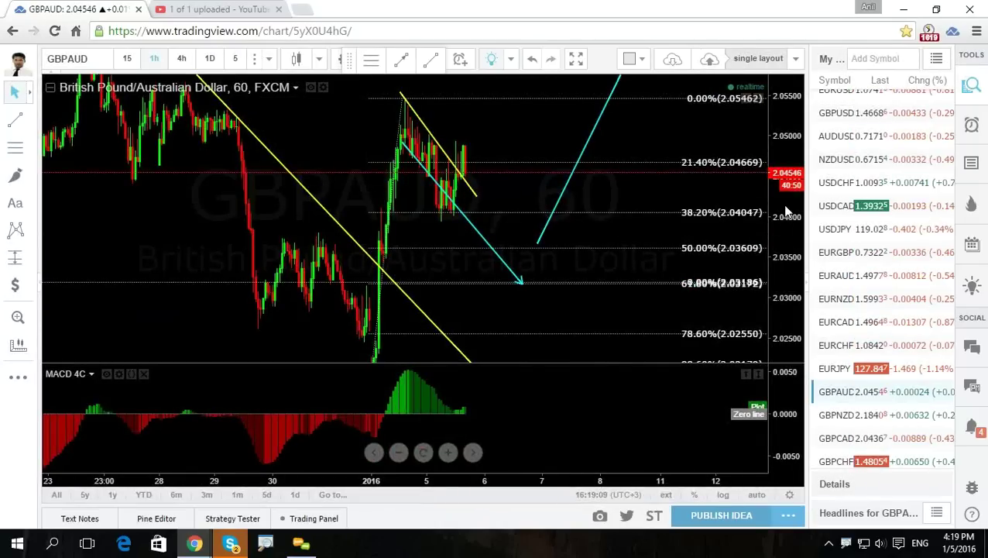
{"action": "left_click_drag", "start_coordinate": [787, 209], "coordinate": [655, 255]}
{"action": "scroll", "coordinate": [629, 250], "scroll_direction": "up", "scroll_amount": 2}
{"action": "left_click_drag", "start_coordinate": [562, 211], "coordinate": [604, 191]}
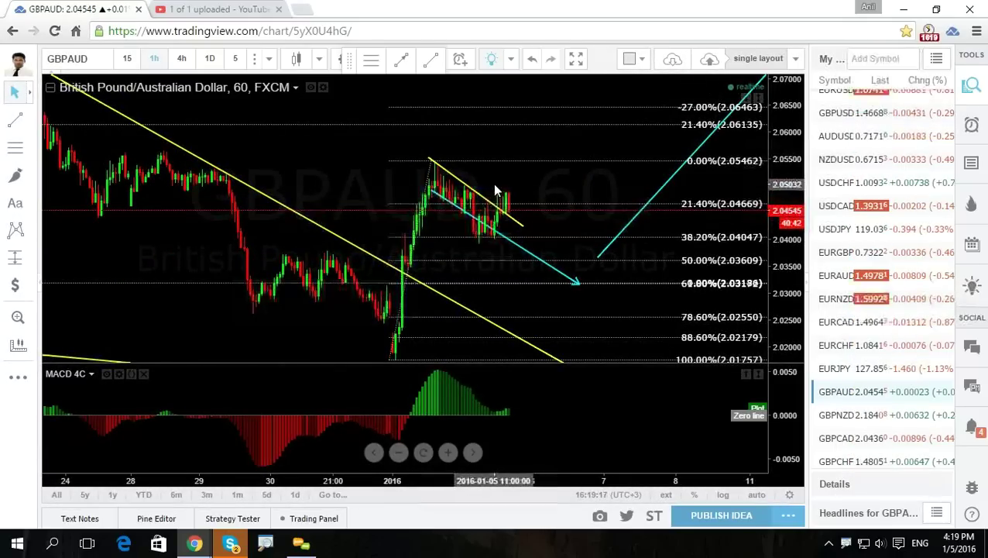
{"action": "scroll", "coordinate": [486, 175], "scroll_direction": "up", "scroll_amount": 3}
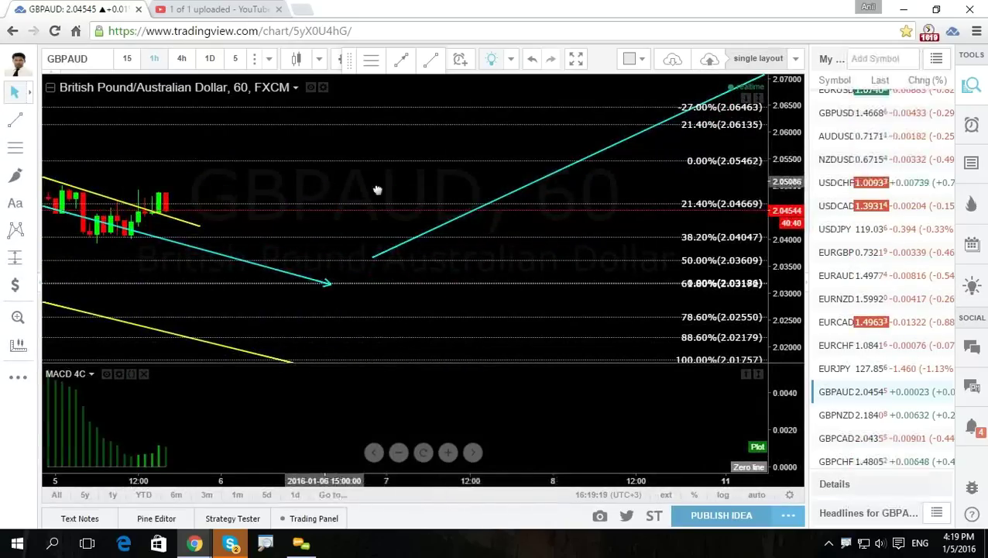
{"action": "left_click_drag", "start_coordinate": [377, 190], "coordinate": [496, 193]}
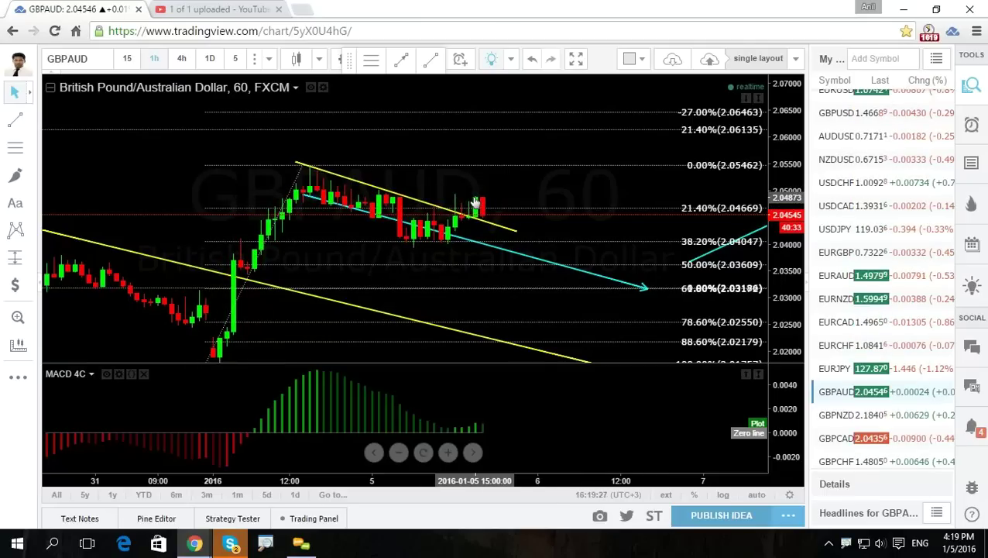
{"action": "left_click", "coordinate": [127, 58]}
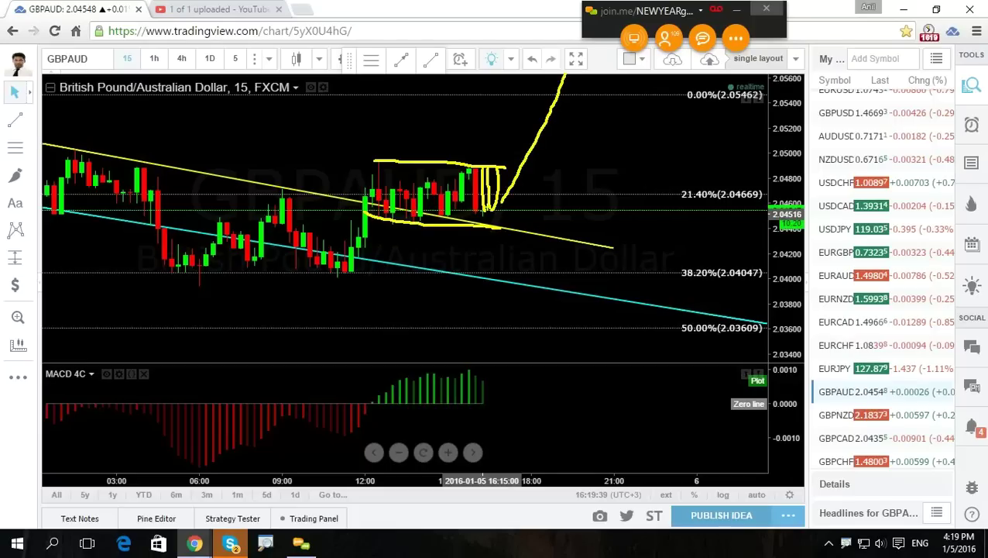
Return GBPAUD to 1-hour candles, clear sketches and stretch the upper yellow trend line further right.
{"action": "key", "text": "Escape"}
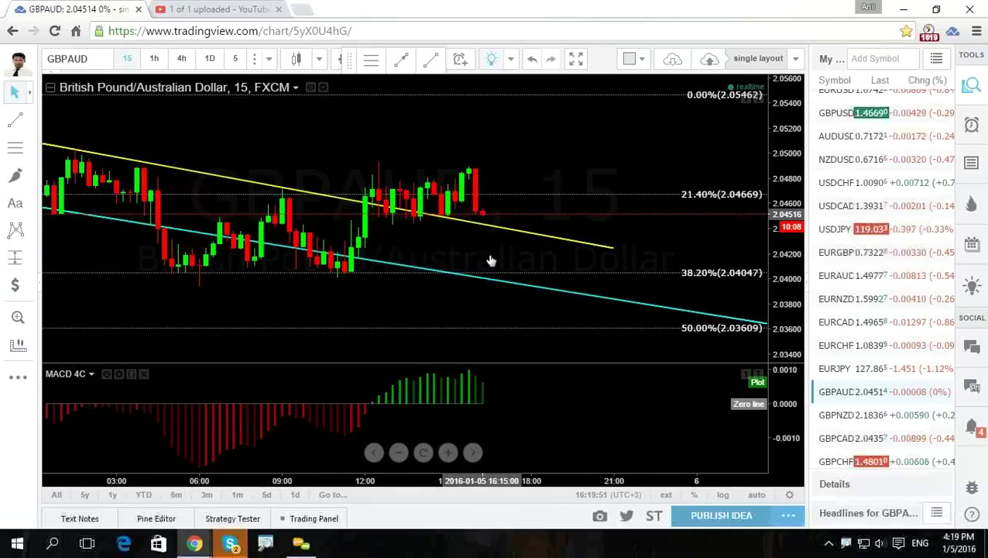
{"action": "left_click", "coordinate": [154, 59]}
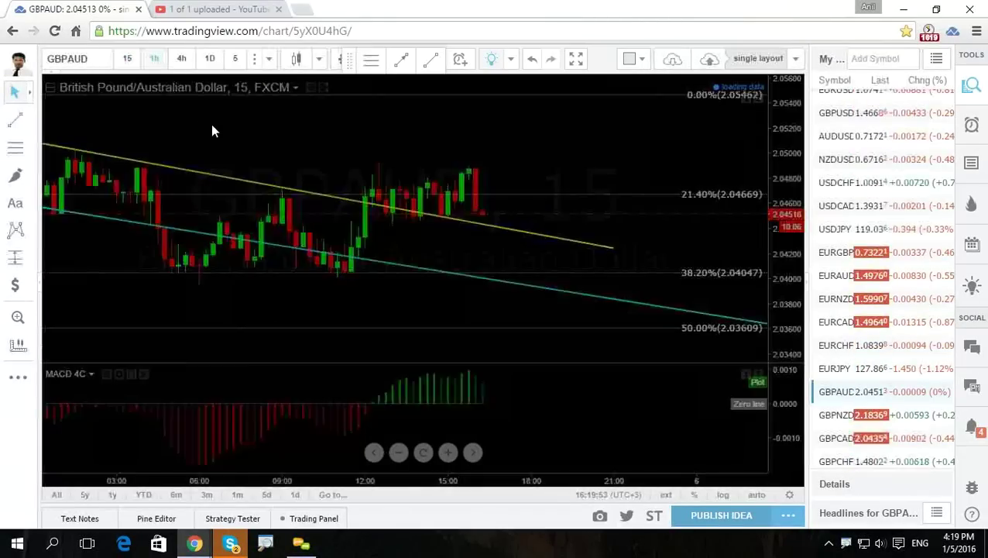
{"action": "left_click_drag", "start_coordinate": [790, 217], "coordinate": [790, 259]}
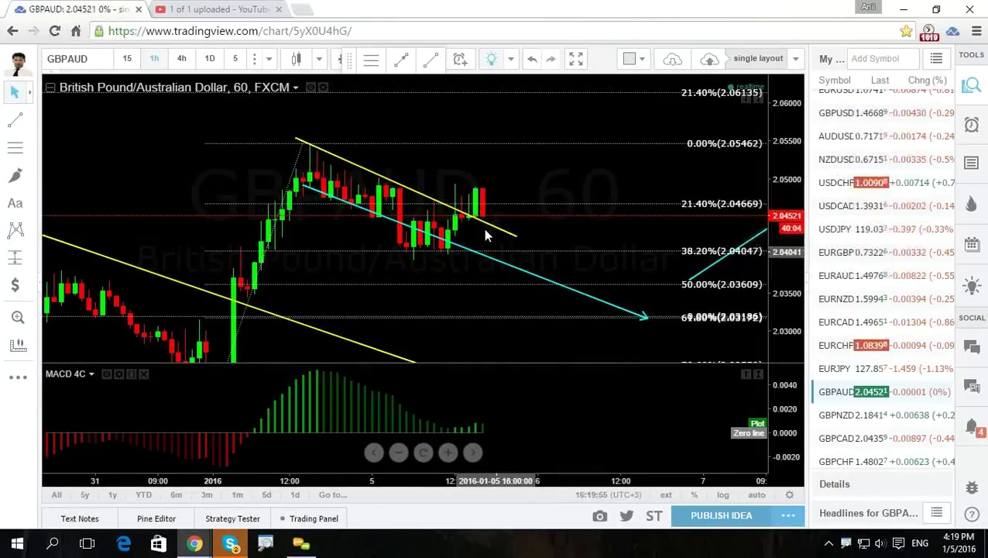
{"action": "left_click_drag", "start_coordinate": [470, 141], "coordinate": [549, 178]}
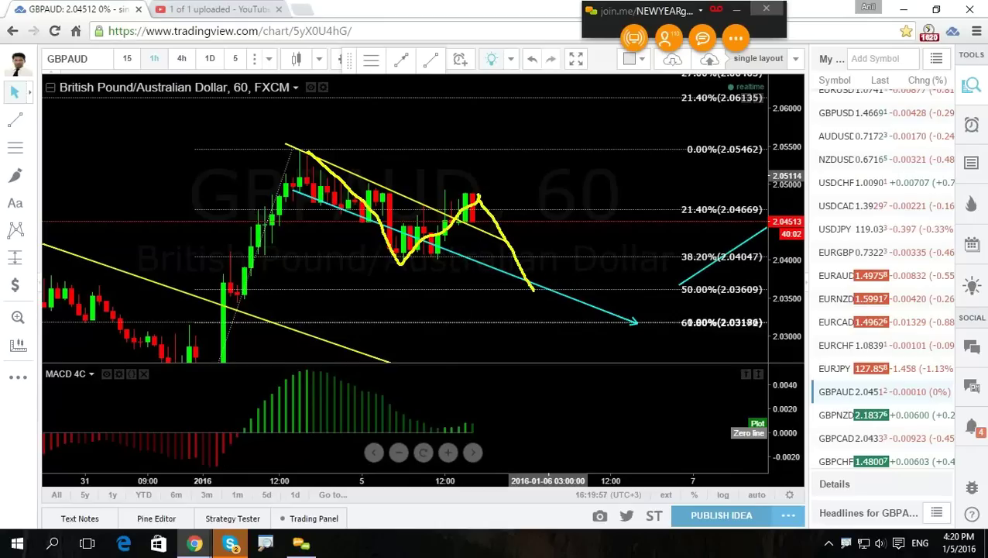
{"action": "key", "text": "Escape"}
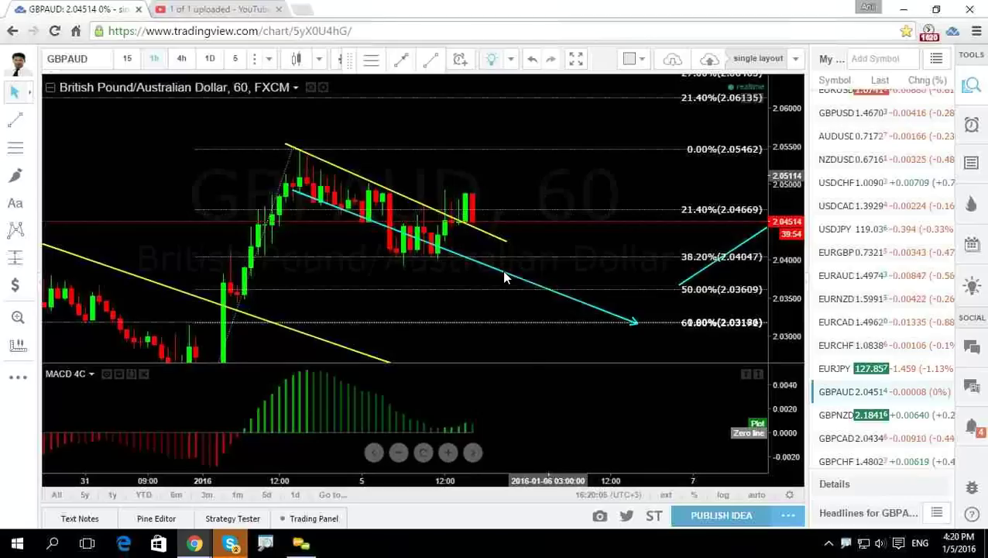
{"action": "mouse_move", "coordinate": [507, 246]}
{"action": "left_mouse_down"}
{"action": "mouse_move", "coordinate": [514, 236]}
{"action": "mouse_move", "coordinate": [604, 229]}
{"action": "left_mouse_up"}
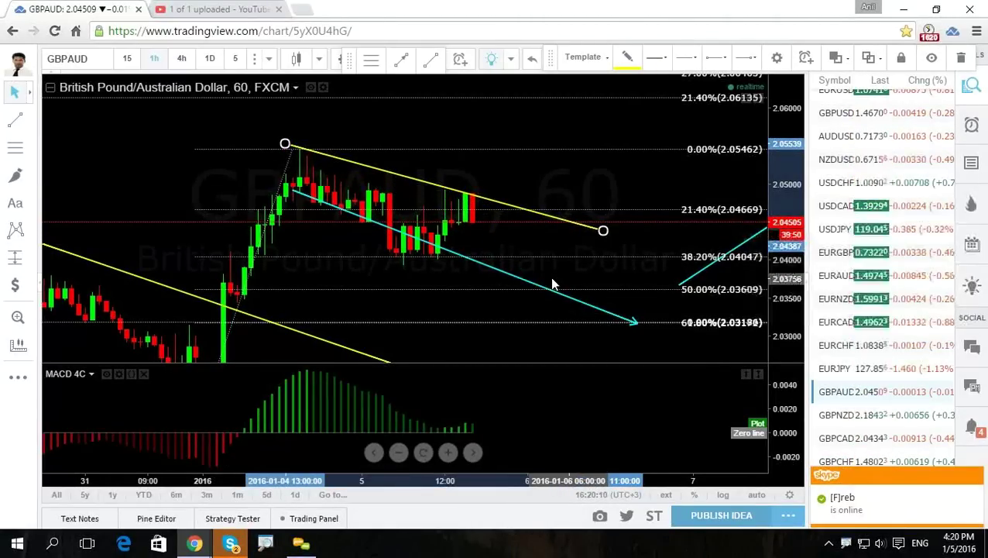
Zoom out and compress the GBPAUD hourly price scale down to 2.01757, clearing the projection sketches.
{"action": "scroll", "coordinate": [548, 274], "scroll_direction": "down", "scroll_amount": 2}
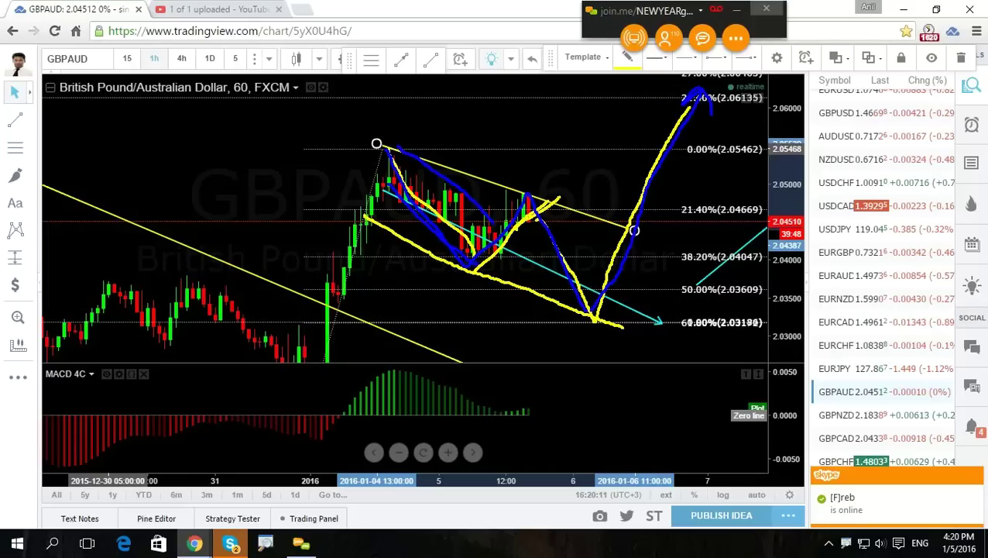
{"action": "key", "text": "Escape"}
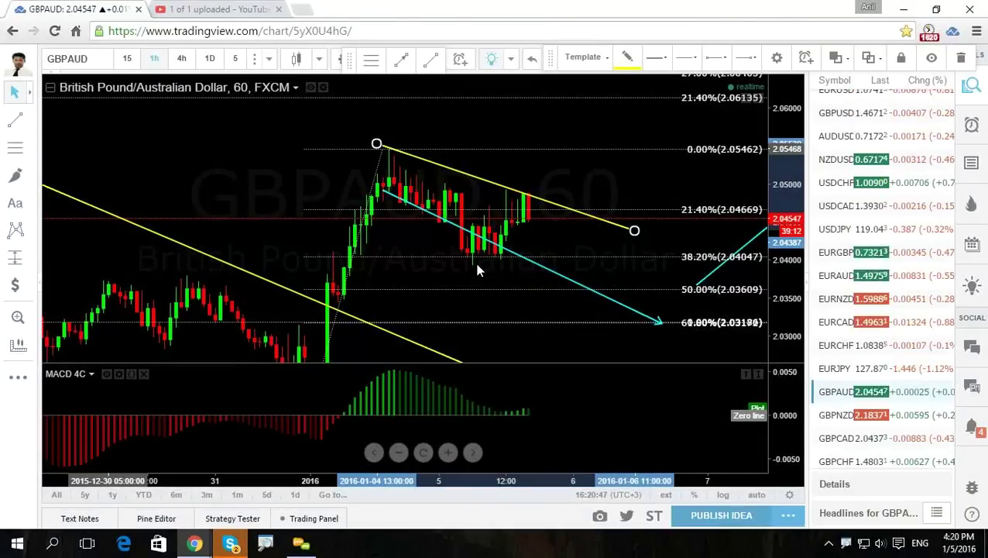
{"action": "scroll", "coordinate": [203, 147], "scroll_direction": "down", "scroll_amount": 2}
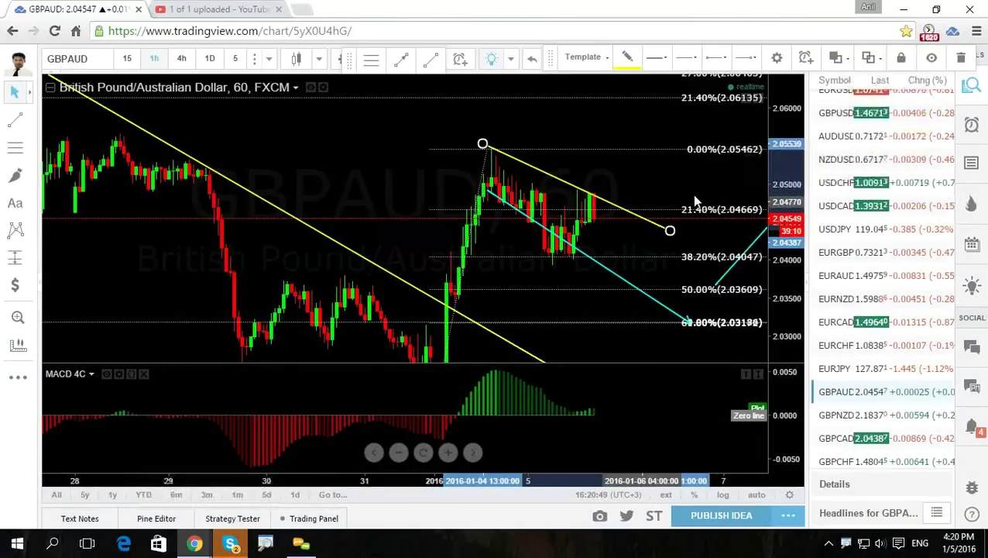
{"action": "left_click_drag", "start_coordinate": [786, 118], "coordinate": [549, 156]}
{"action": "scroll", "coordinate": [549, 156], "scroll_direction": "down", "scroll_amount": 2}
{"action": "left_click_drag", "start_coordinate": [563, 282], "coordinate": [496, 269]}
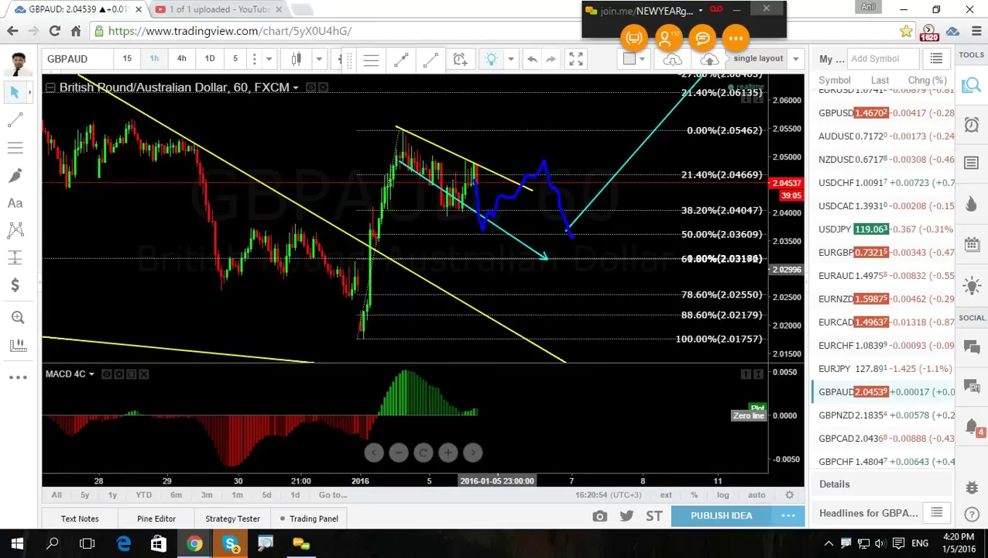
{"action": "mouse_move", "coordinate": [685, 190]}
{"action": "left_mouse_down"}
{"action": "mouse_move", "coordinate": [745, 56]}
{"action": "mouse_move", "coordinate": [398, 172]}
{"action": "mouse_move", "coordinate": [681, 167]}
{"action": "mouse_move", "coordinate": [645, 245]}
{"action": "left_mouse_up"}
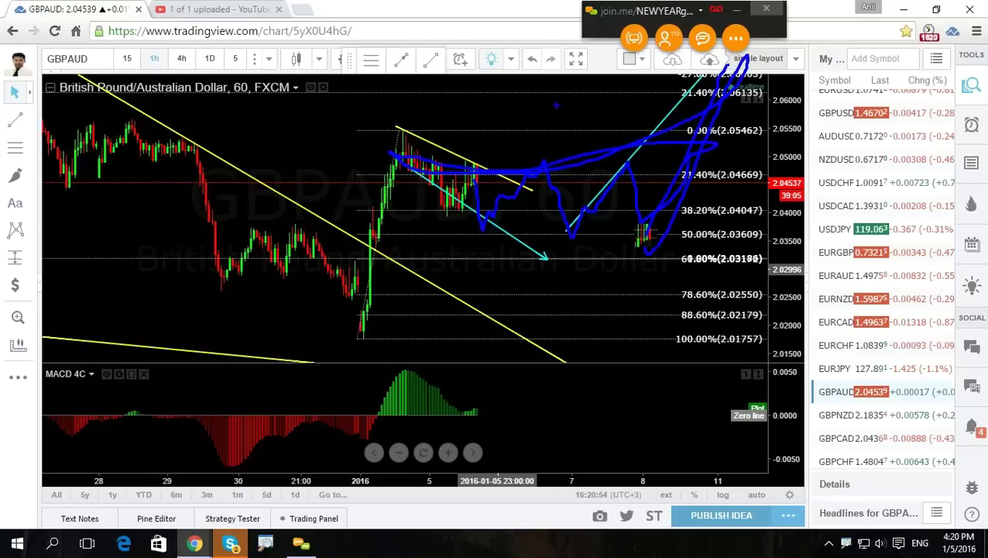
{"action": "key", "text": "Escape"}
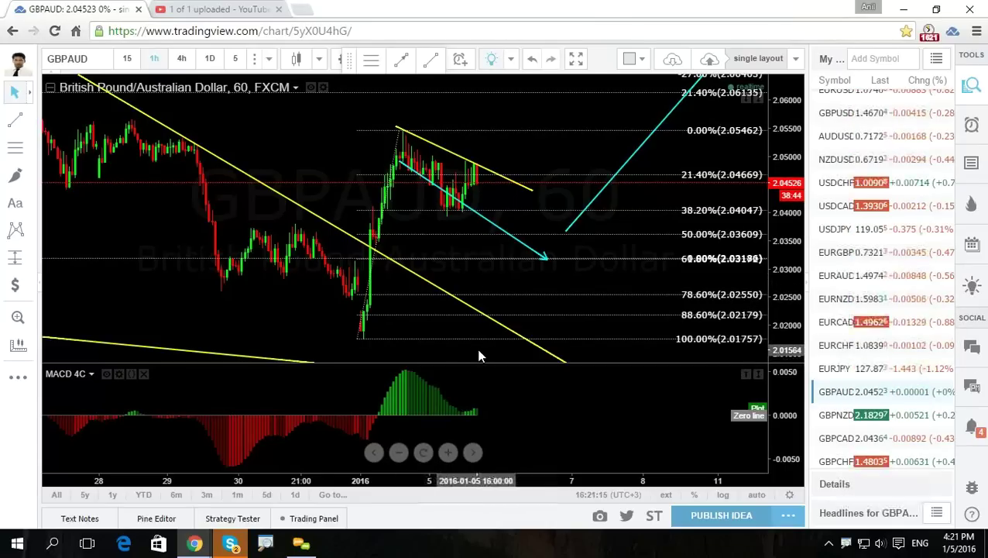
Readjust the yellow channel line's right end and switch GBPAUD to 15-minute bars.
{"action": "left_click_drag", "start_coordinate": [531, 190], "coordinate": [577, 211]}
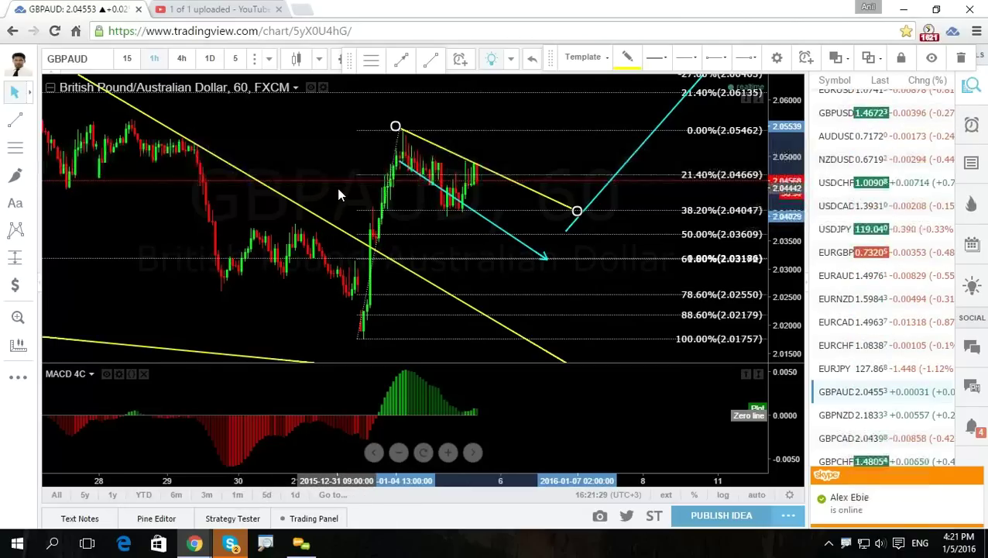
{"action": "left_click_drag", "start_coordinate": [577, 211], "coordinate": [536, 222]}
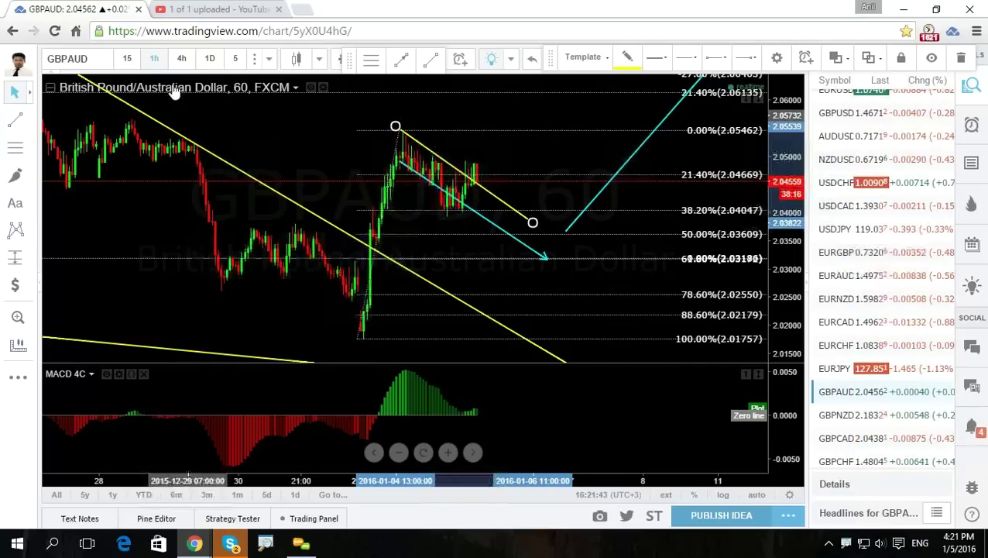
{"action": "left_click", "coordinate": [127, 58]}
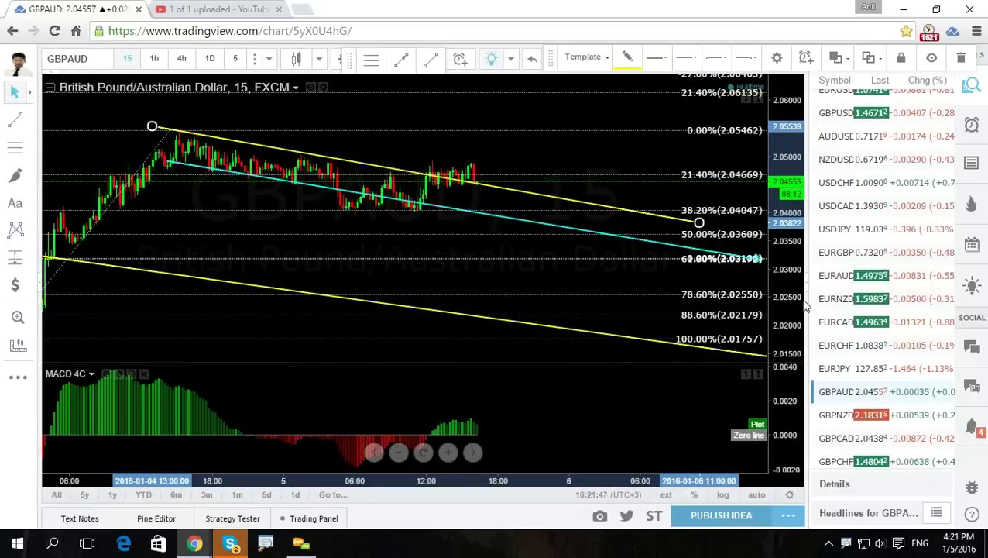
{"action": "left_click", "coordinate": [529, 207]}
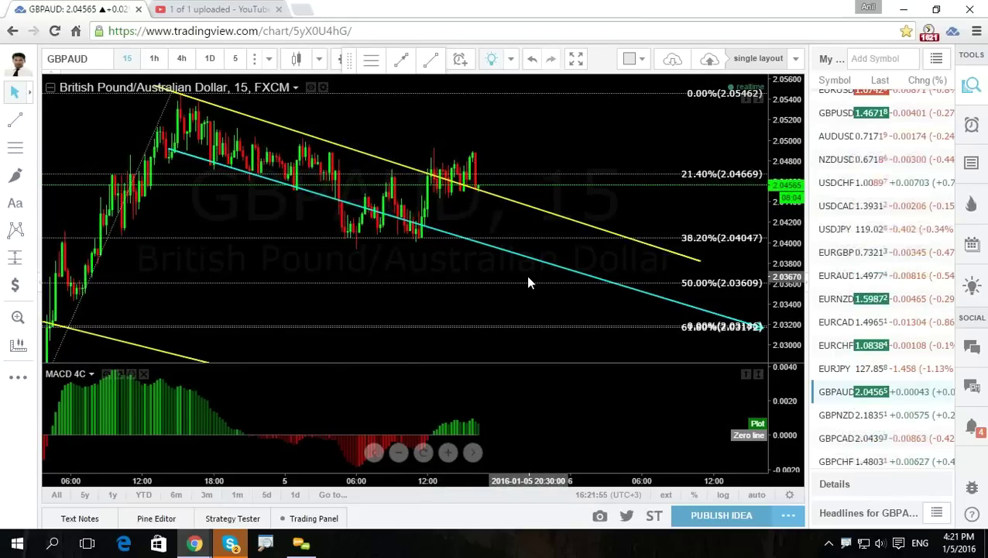
Draw a short trend line across the two recent highs near 2.049 and fine-tune its ends.
{"action": "left_click", "coordinate": [15, 118]}
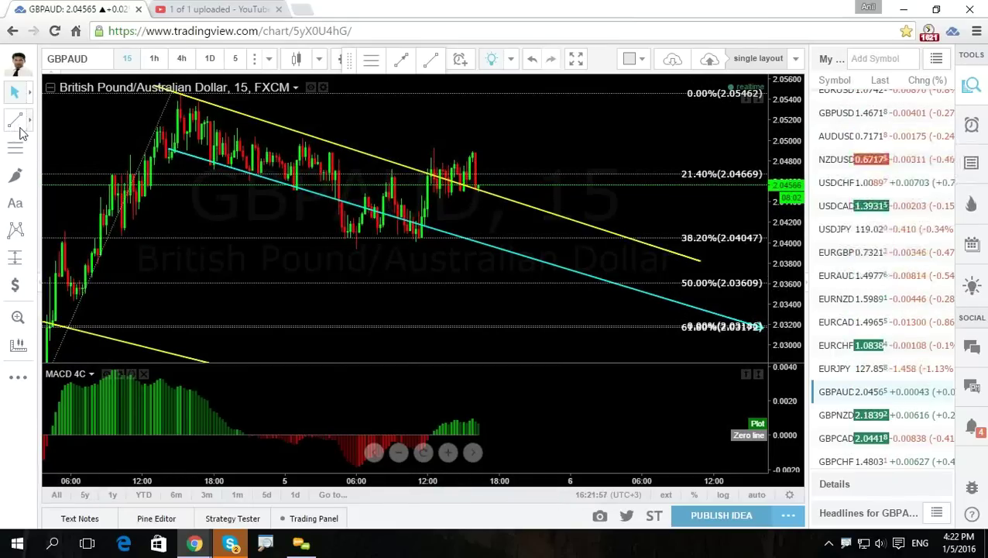
{"action": "left_click", "coordinate": [433, 148]}
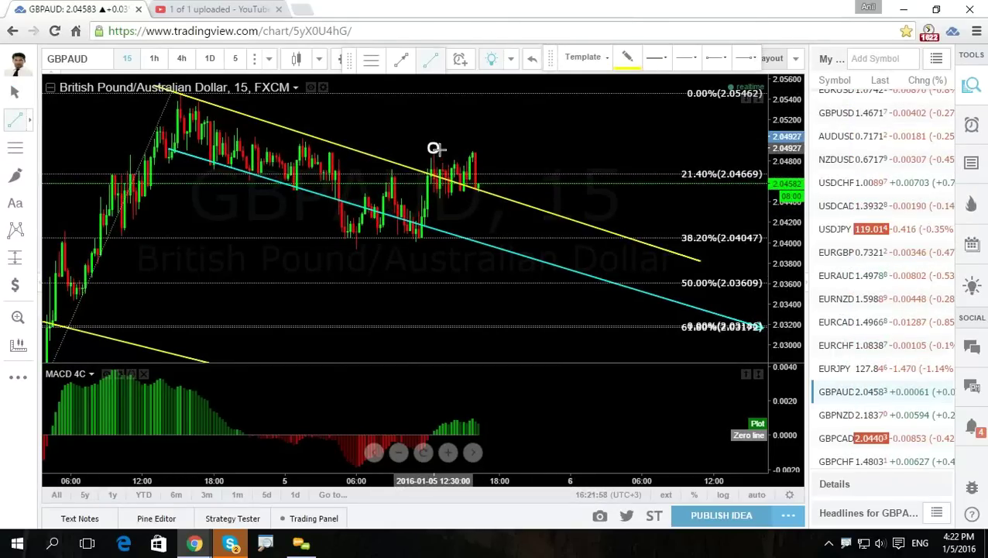
{"action": "left_click", "coordinate": [538, 164]}
{"action": "left_click_drag", "start_coordinate": [433, 148], "coordinate": [421, 148]}
{"action": "left_click_drag", "start_coordinate": [537, 162], "coordinate": [538, 159]}
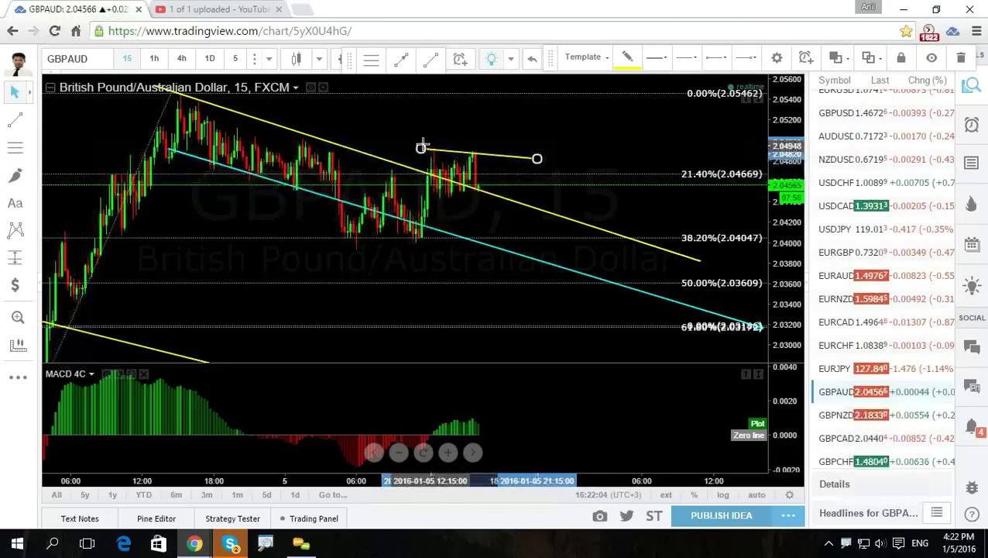
{"action": "left_click_drag", "start_coordinate": [422, 148], "coordinate": [419, 145]}
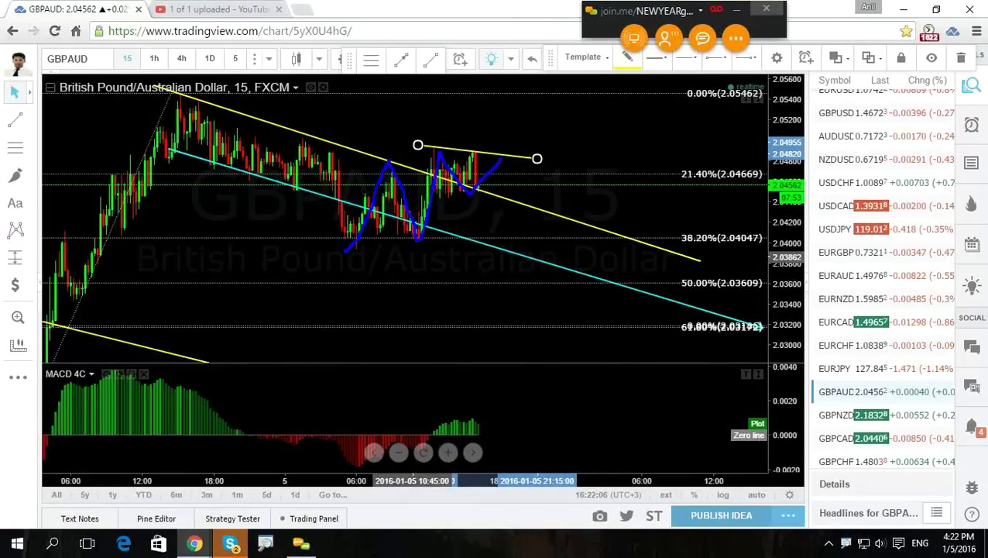
Sketch the recent swings and a drop-then-rally projection, then clear them and zoom out.
{"action": "left_click_drag", "start_coordinate": [329, 267], "coordinate": [519, 192]}
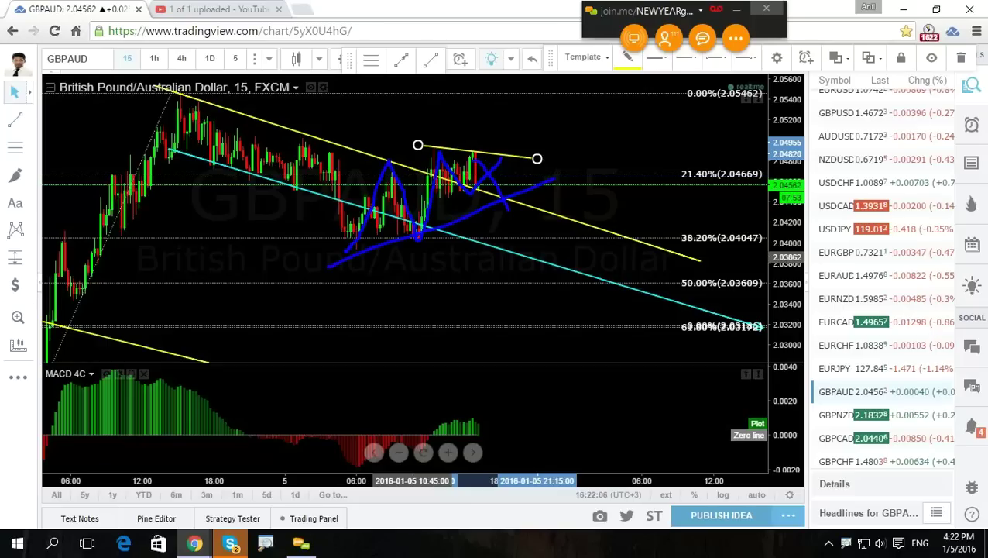
{"action": "left_click_drag", "start_coordinate": [535, 297], "coordinate": [635, 93]}
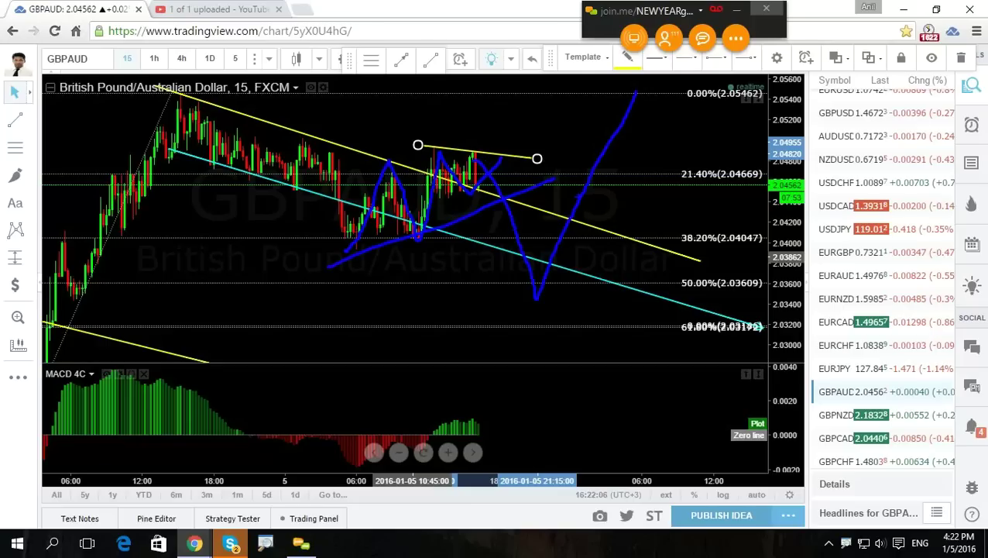
{"action": "key", "text": "Escape"}
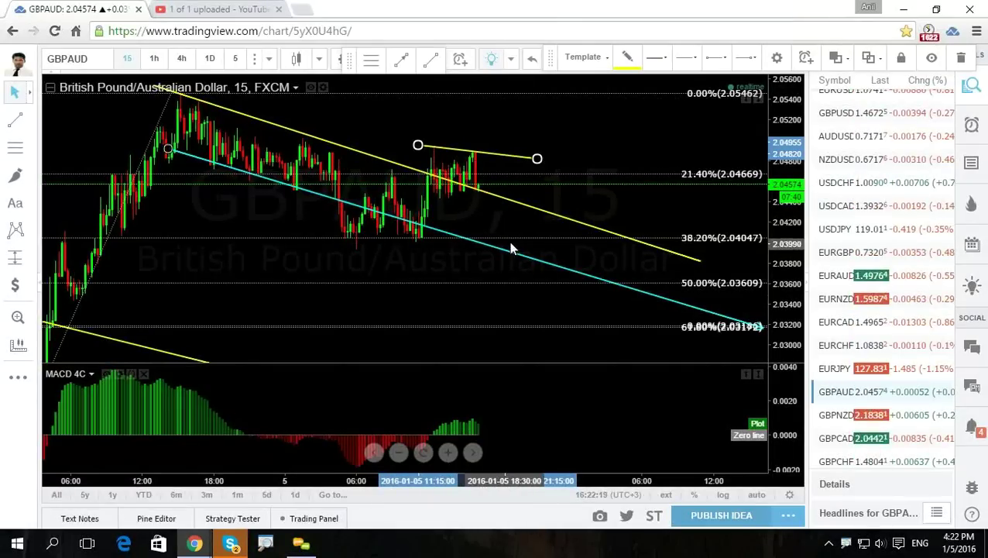
{"action": "scroll", "coordinate": [634, 219], "scroll_direction": "down", "scroll_amount": 1}
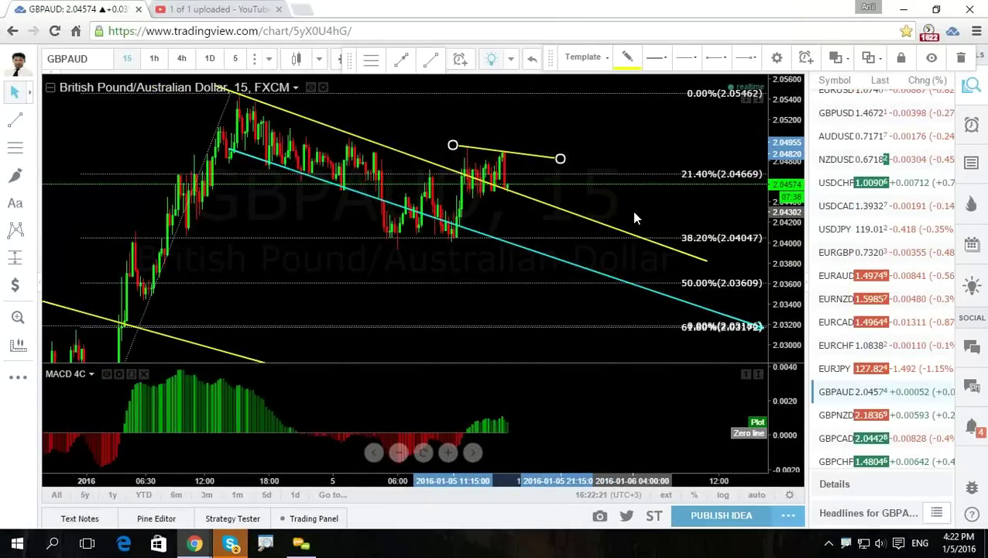
{"action": "scroll", "coordinate": [633, 216], "scroll_direction": "down", "scroll_amount": 1}
Recentre the GBPAUD 15-minute chart, then view GBPNZD, EURAUD and finally EURJPY.
{"action": "left_click_drag", "start_coordinate": [633, 216], "coordinate": [587, 224]}
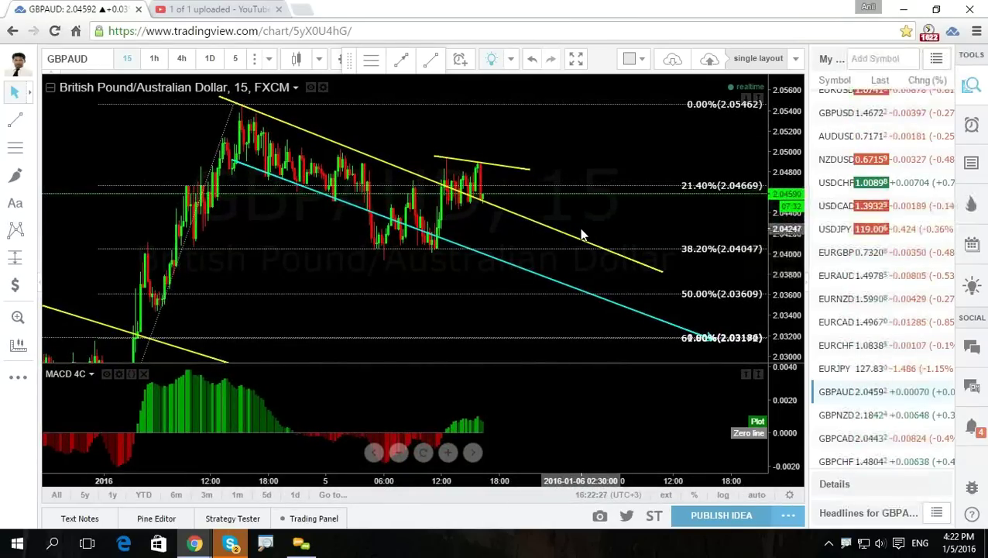
{"action": "left_click_drag", "start_coordinate": [779, 134], "coordinate": [778, 166]}
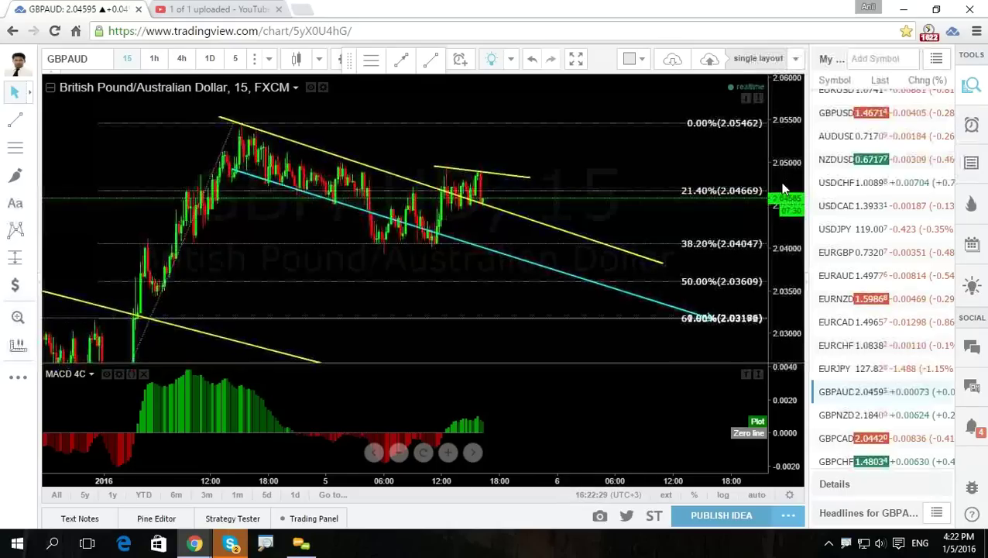
{"action": "left_click", "coordinate": [841, 418]}
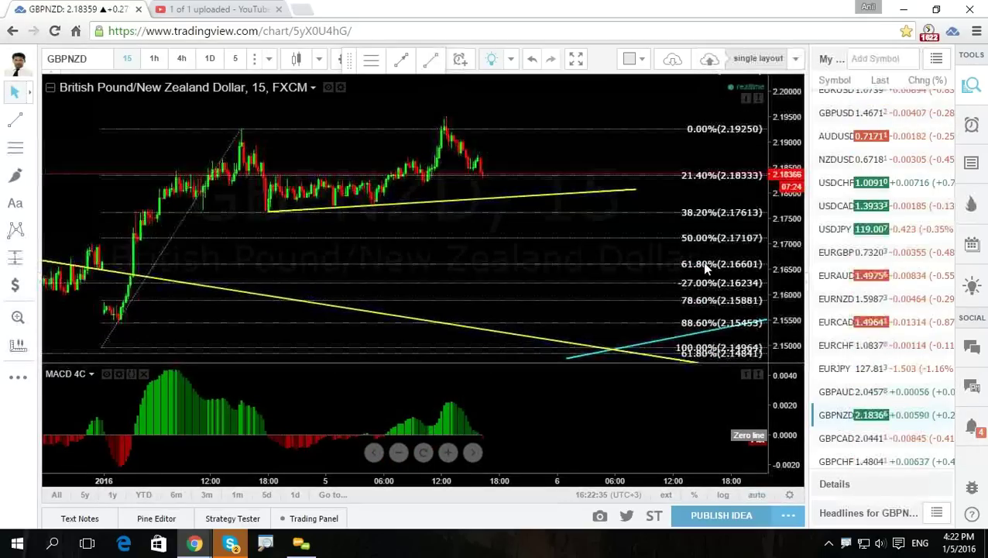
{"action": "left_click", "coordinate": [828, 280]}
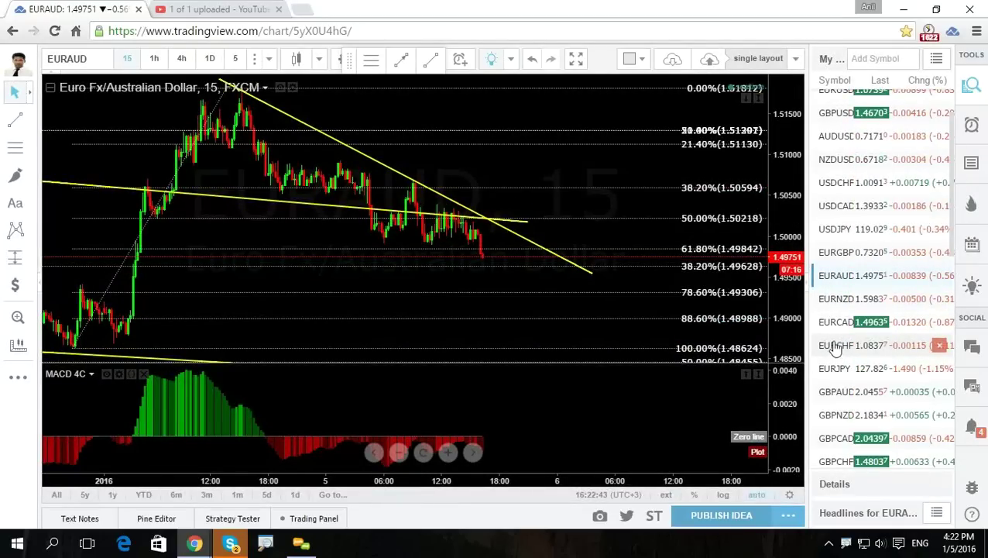
{"action": "left_click", "coordinate": [835, 370]}
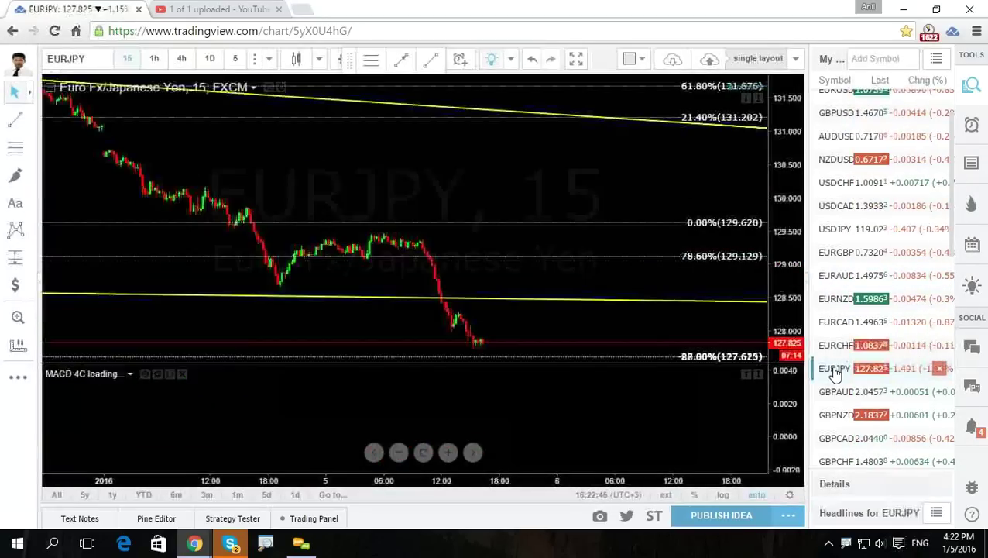
Put EURJPY on daily bars with the whole falling channel in view, then show the interval list.
{"action": "left_click", "coordinate": [209, 60]}
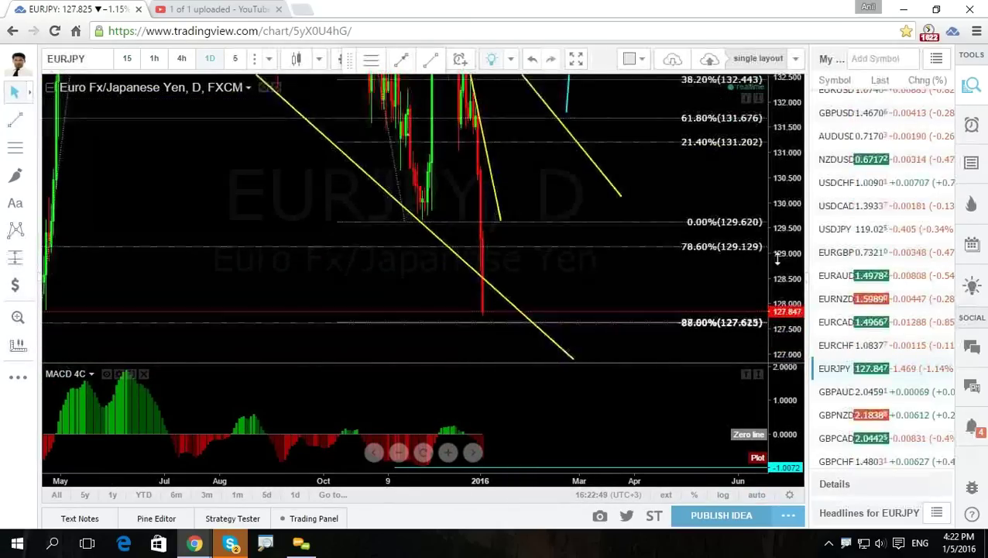
{"action": "left_click_drag", "start_coordinate": [778, 259], "coordinate": [774, 202]}
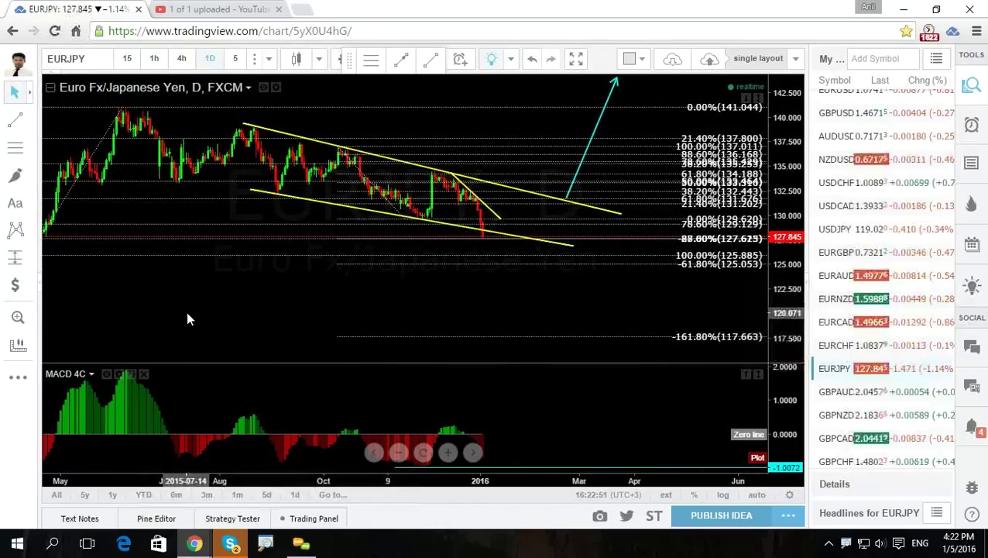
{"action": "left_click_drag", "start_coordinate": [186, 319], "coordinate": [314, 305]}
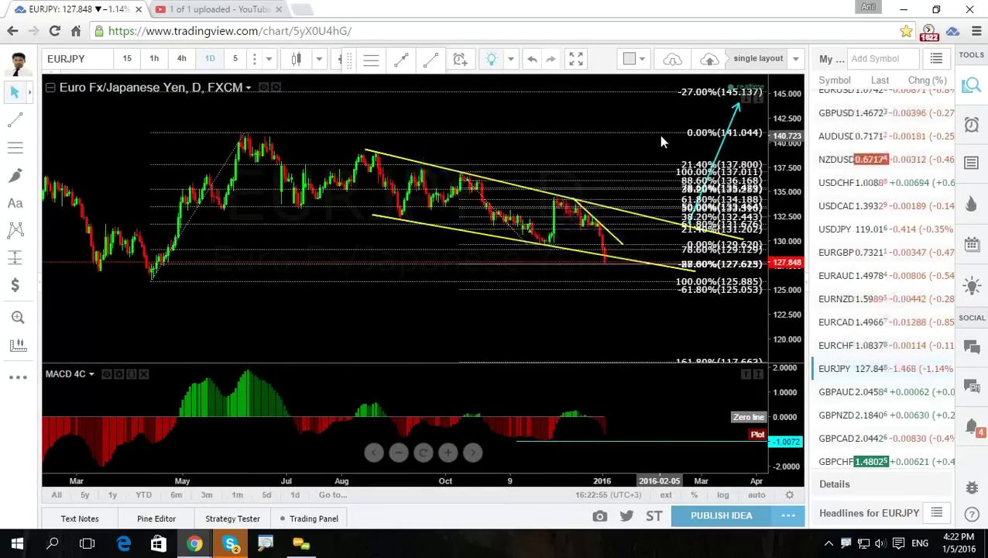
{"action": "left_click_drag", "start_coordinate": [662, 142], "coordinate": [597, 147]}
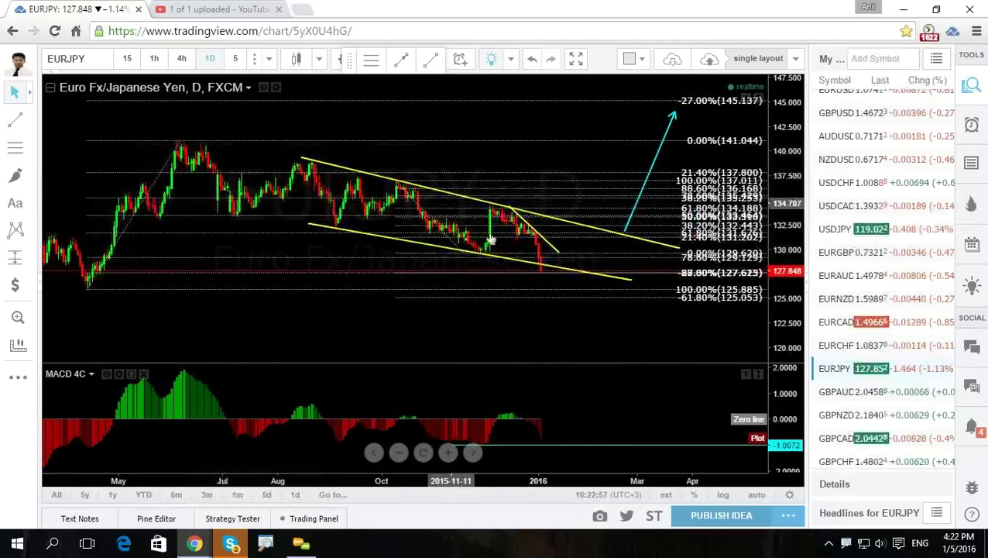
{"action": "left_click", "coordinate": [268, 62]}
{"action": "scroll", "coordinate": [342, 414], "scroll_direction": "down", "scroll_amount": 2}
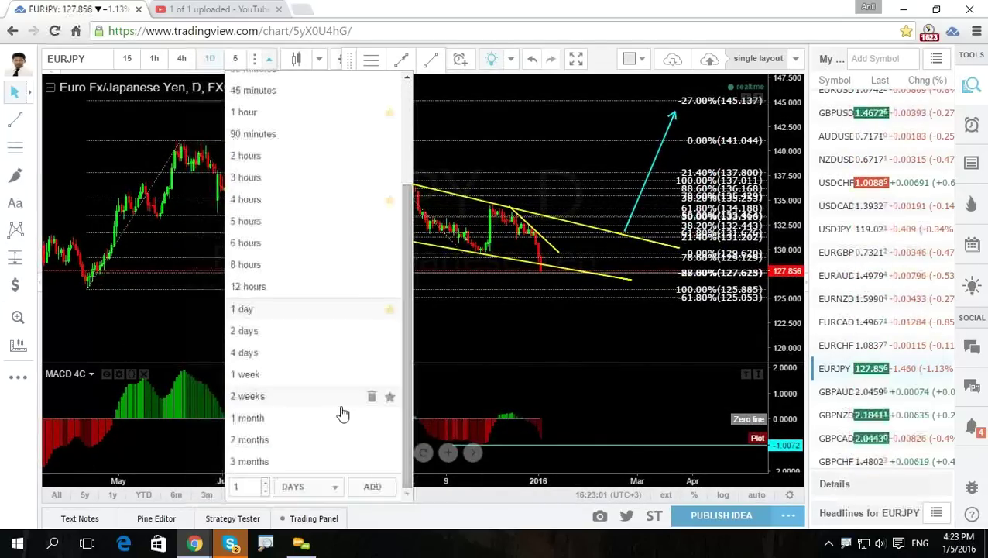
{"action": "left_click", "coordinate": [248, 374]}
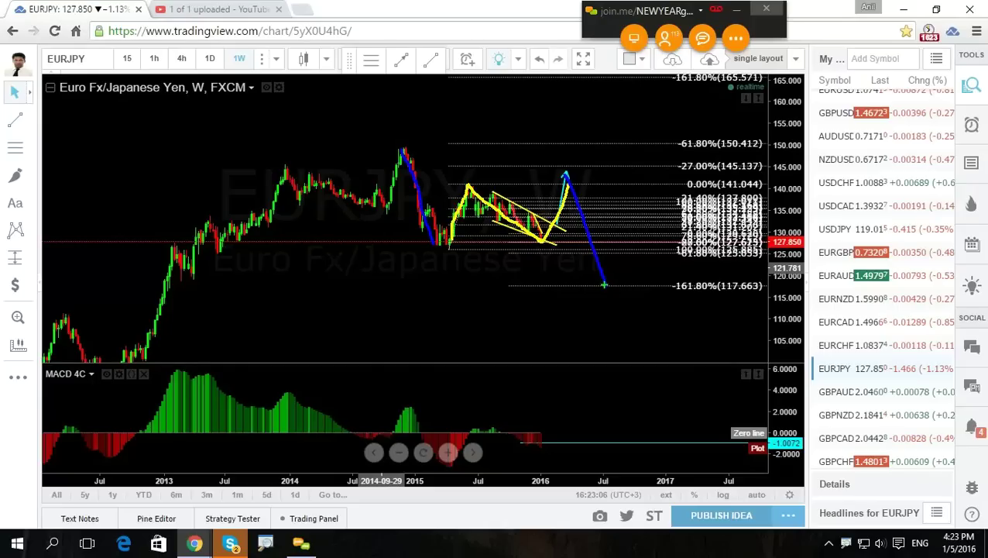
{"action": "left_click_drag", "start_coordinate": [604, 285], "coordinate": [728, 122]}
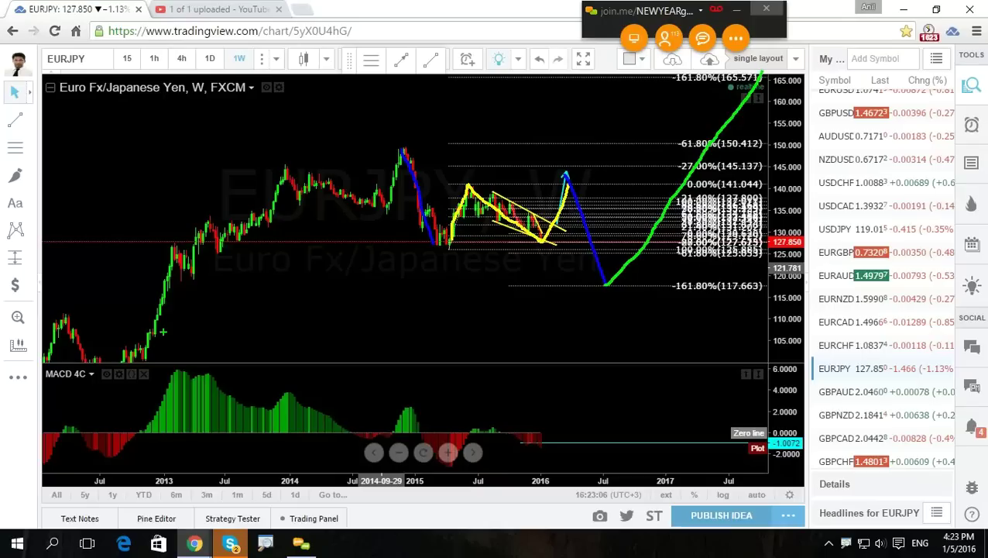
{"action": "mouse_move", "coordinate": [46, 375]}
{"action": "left_mouse_down"}
{"action": "mouse_move", "coordinate": [377, 147]}
{"action": "mouse_move", "coordinate": [342, 200]}
{"action": "mouse_move", "coordinate": [120, 374]}
{"action": "left_mouse_up"}
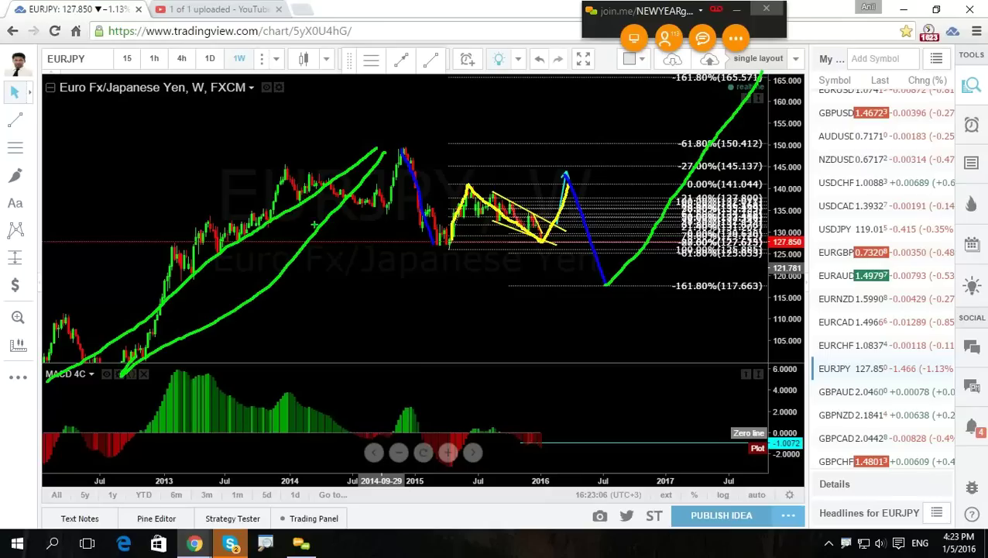
{"action": "mouse_move", "coordinate": [379, 149]}
{"action": "left_mouse_down"}
{"action": "mouse_move", "coordinate": [611, 282]}
{"action": "mouse_move", "coordinate": [751, 105]}
{"action": "left_mouse_up"}
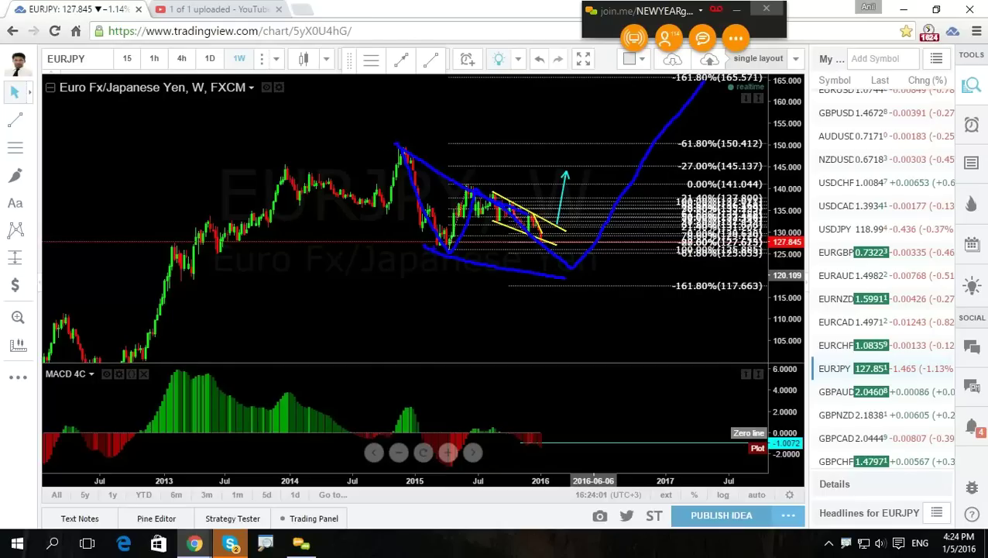
{"action": "key", "text": "Escape"}
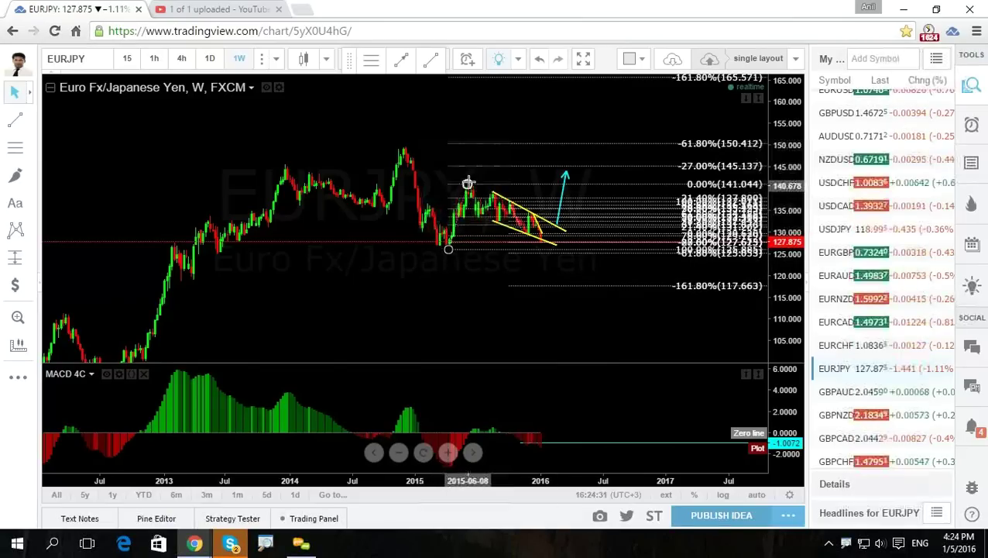
Switch EURJPY to daily, pan to leave space right of price, sketch a support line and clear it.
{"action": "left_click", "coordinate": [209, 59]}
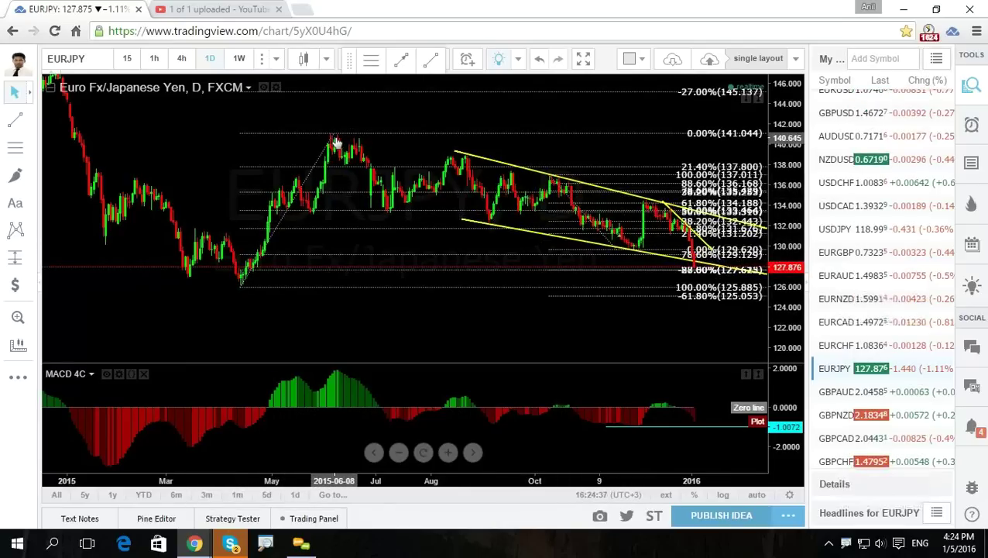
{"action": "left_click_drag", "start_coordinate": [448, 120], "coordinate": [387, 115]}
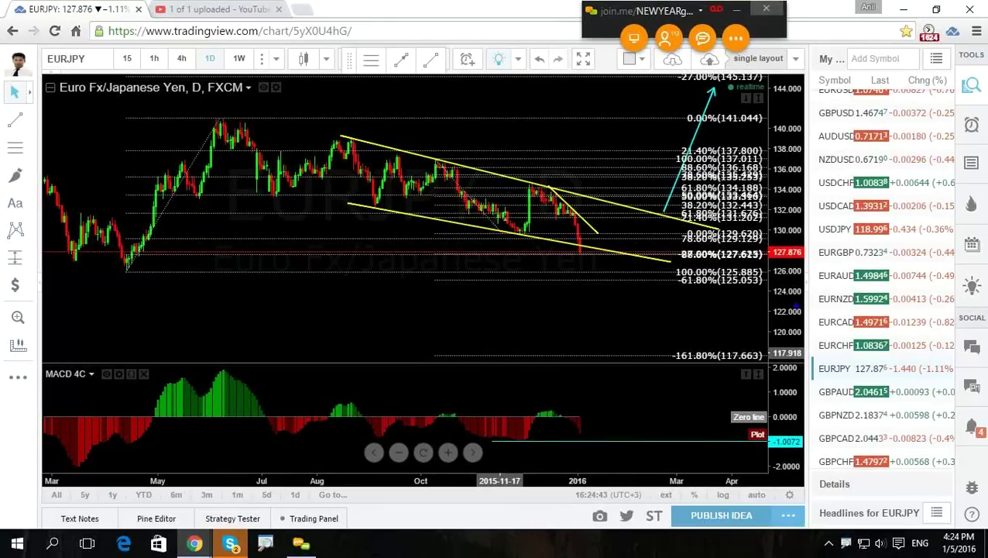
{"action": "left_click_drag", "start_coordinate": [115, 271], "coordinate": [624, 280]}
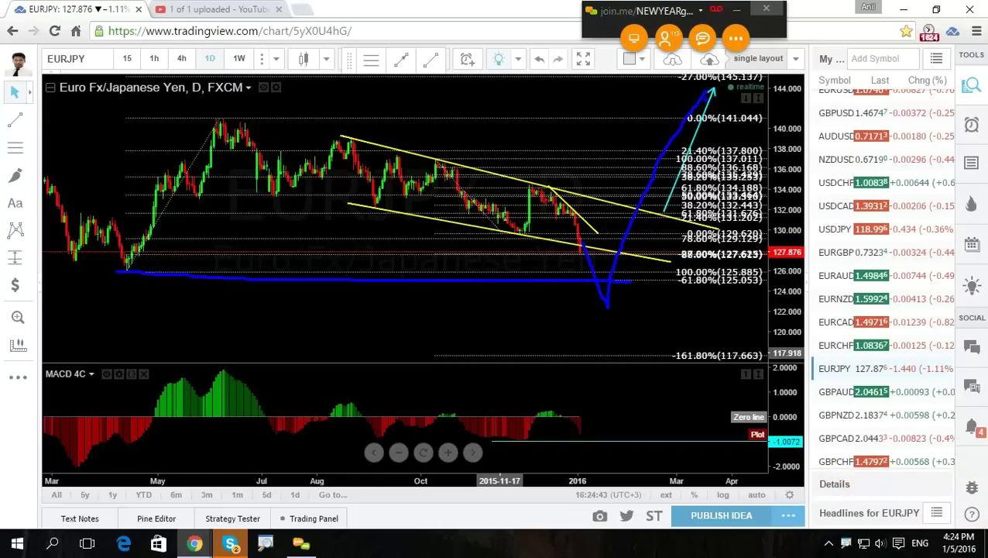
{"action": "key", "text": "Escape"}
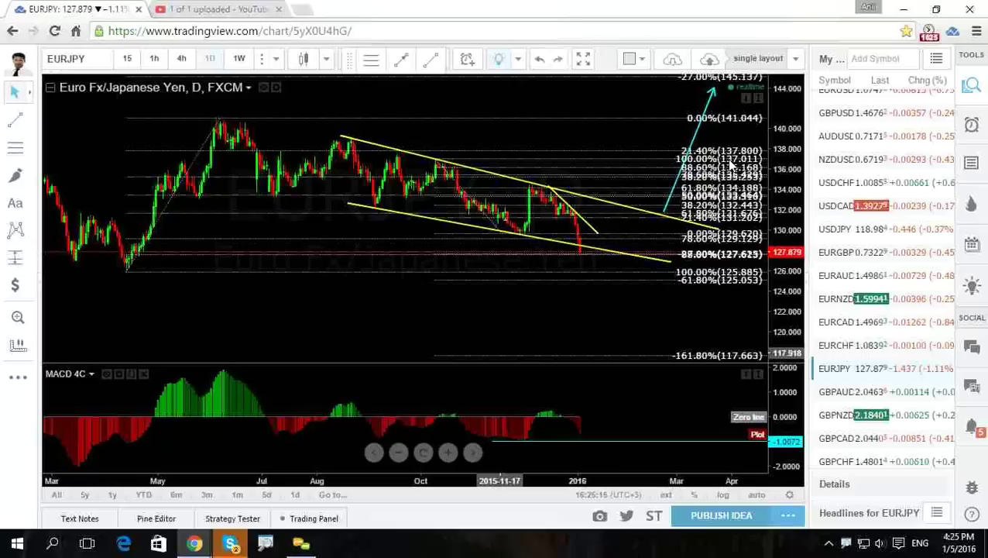
Switch EURJPY to weekly bars and widen the view to include the 2012–2014 history.
{"action": "left_click", "coordinate": [239, 58]}
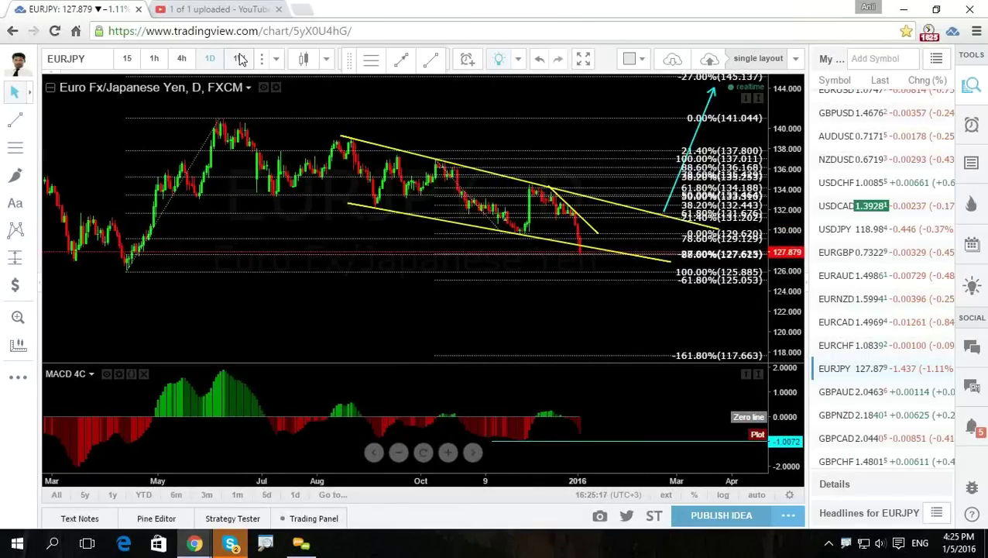
{"action": "left_click_drag", "start_coordinate": [773, 117], "coordinate": [782, 217]}
{"action": "left_click_drag", "start_coordinate": [357, 321], "coordinate": [531, 276]}
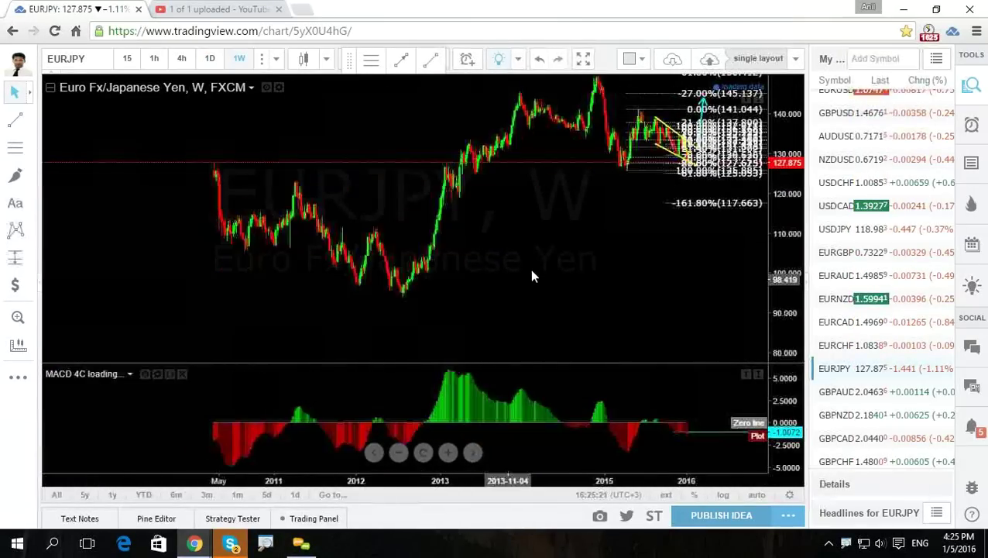
{"action": "scroll", "coordinate": [348, 304], "scroll_direction": "down", "scroll_amount": 4}
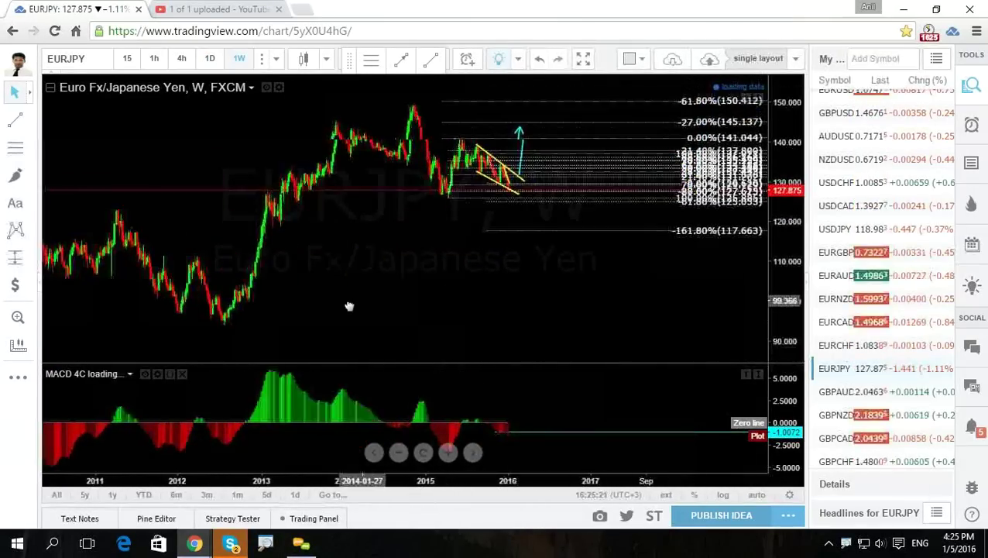
Draw an arrow from the 2012 low to the 2014 peak.
{"action": "left_click", "coordinate": [30, 121]}
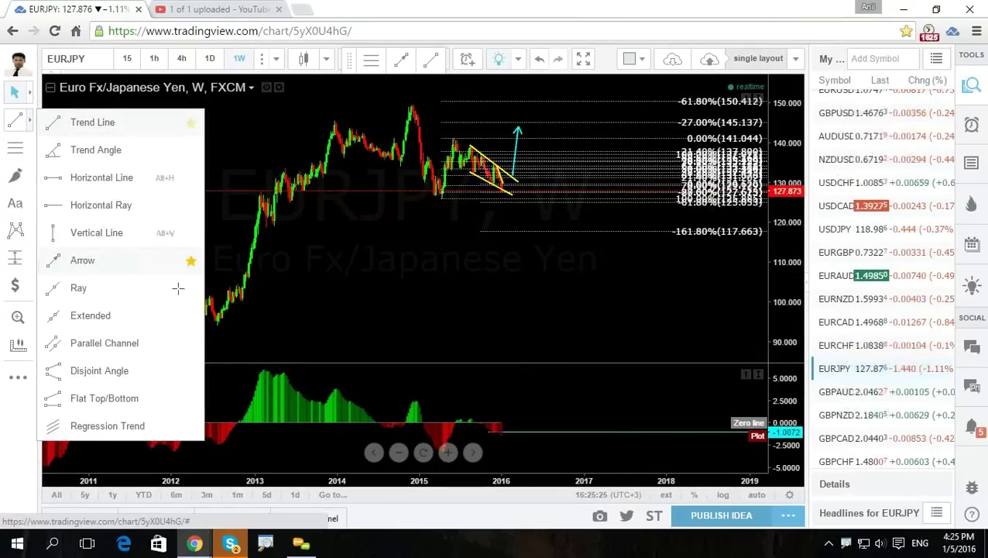
{"action": "left_click", "coordinate": [54, 258]}
{"action": "left_click", "coordinate": [213, 329]}
{"action": "left_click", "coordinate": [394, 104]}
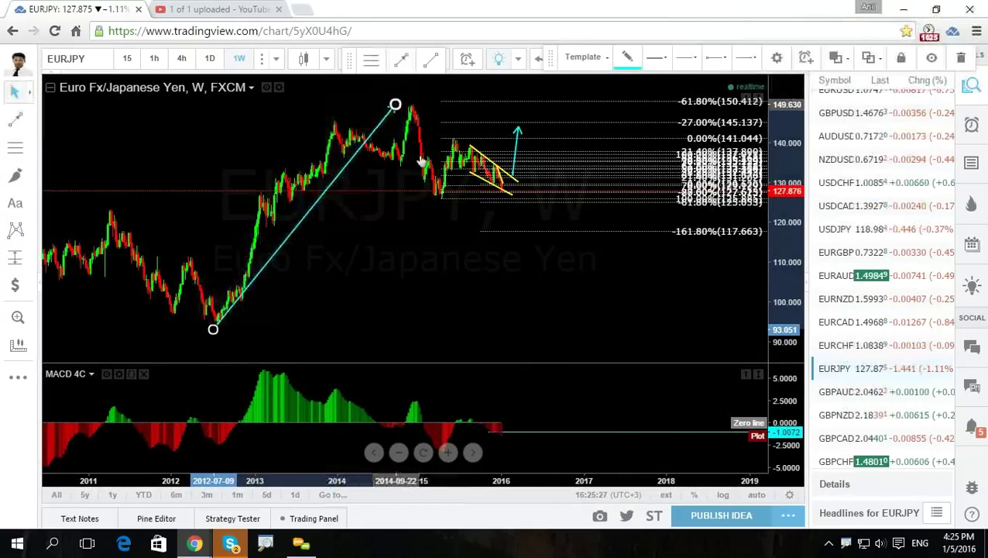
{"action": "left_click", "coordinate": [410, 322]}
{"action": "left_click_drag", "start_coordinate": [312, 254], "coordinate": [265, 289]}
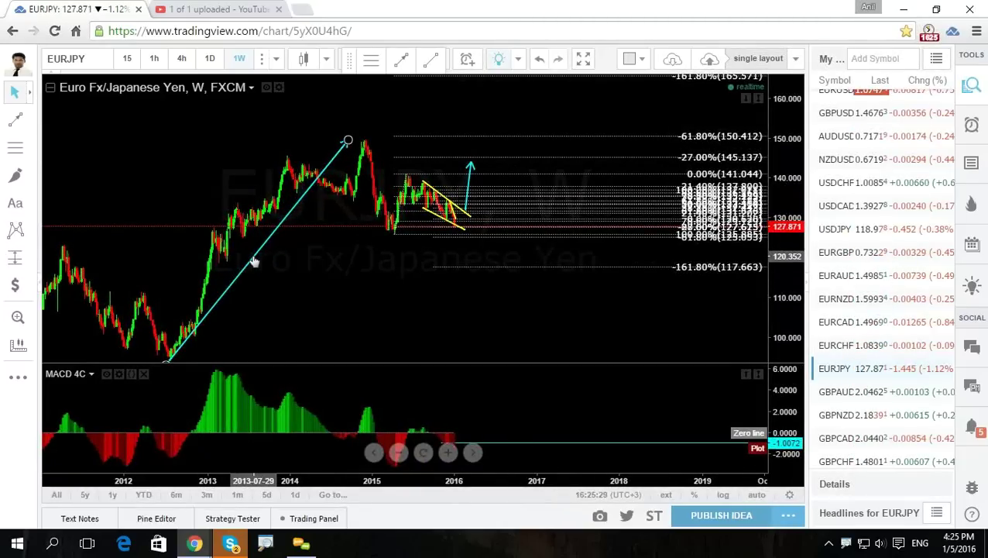
Clone the arrow and place the parallel copy at the channel breakout, clearing sketches.
{"action": "right_click", "coordinate": [255, 255]}
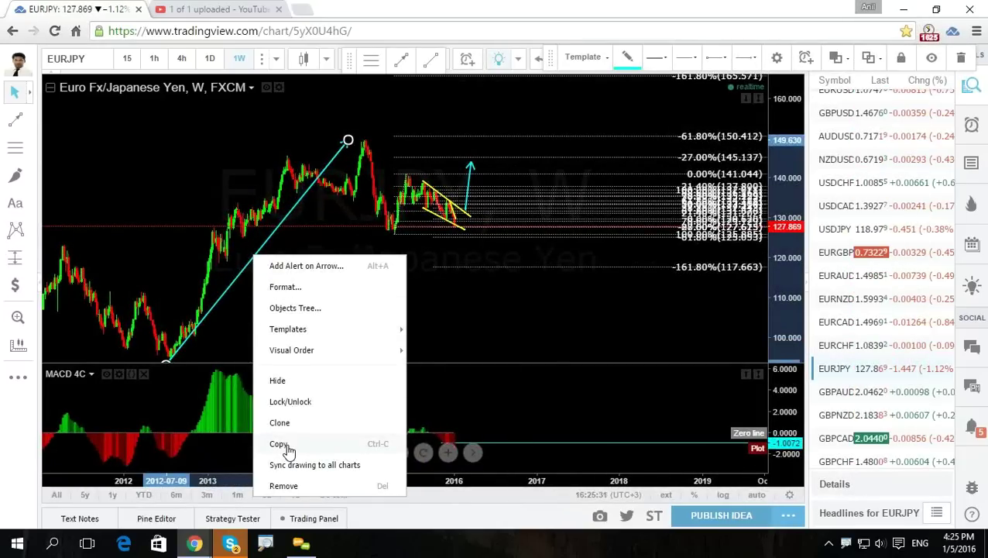
{"action": "left_click", "coordinate": [279, 444]}
{"action": "mouse_move", "coordinate": [268, 241]}
{"action": "left_mouse_down"}
{"action": "mouse_move", "coordinate": [319, 275]}
{"action": "mouse_move", "coordinate": [285, 247]}
{"action": "left_mouse_up"}
{"action": "right_click", "coordinate": [283, 247]}
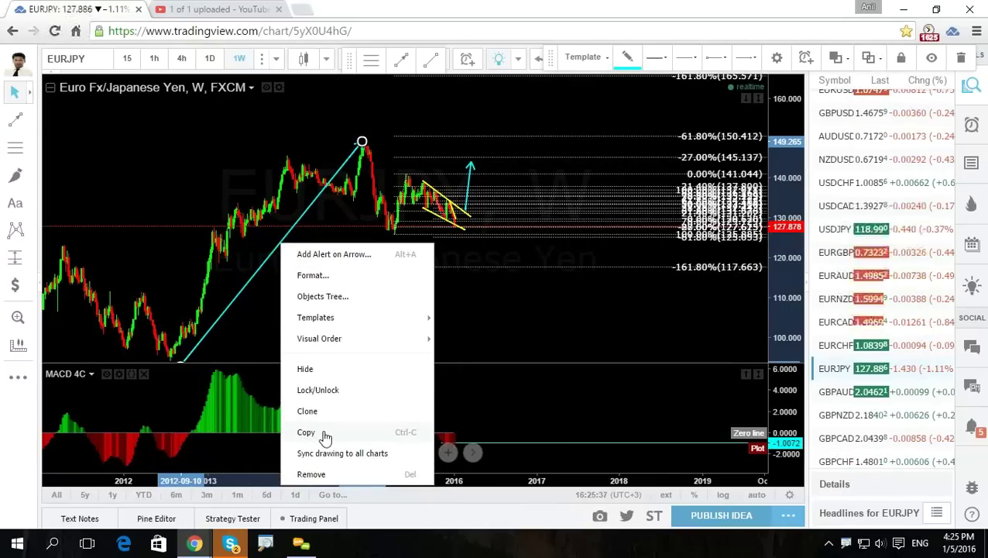
{"action": "left_click", "coordinate": [308, 411]}
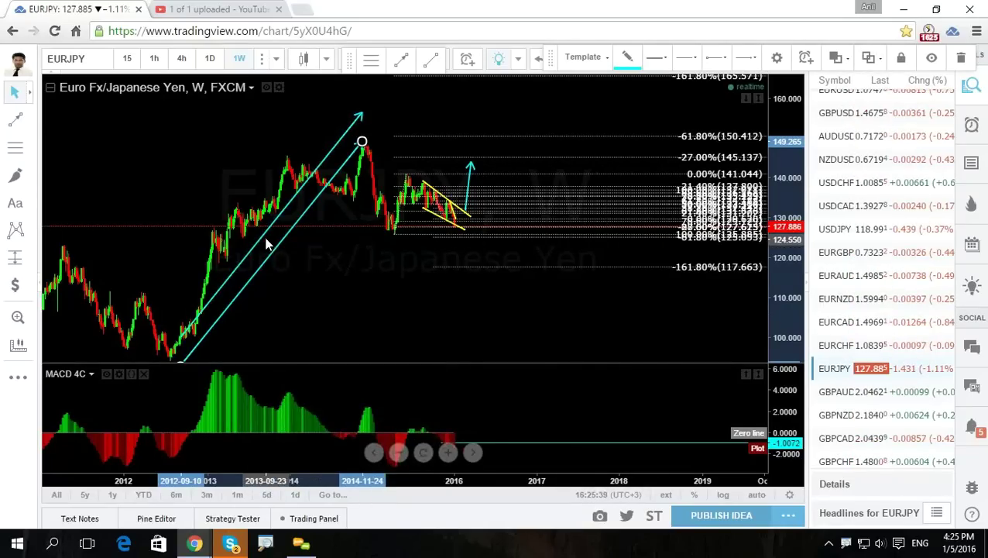
{"action": "mouse_move", "coordinate": [266, 245]}
{"action": "left_mouse_down"}
{"action": "mouse_move", "coordinate": [312, 242]}
{"action": "mouse_move", "coordinate": [582, 123]}
{"action": "mouse_move", "coordinate": [567, 90]}
{"action": "mouse_move", "coordinate": [526, 173]}
{"action": "left_mouse_up"}
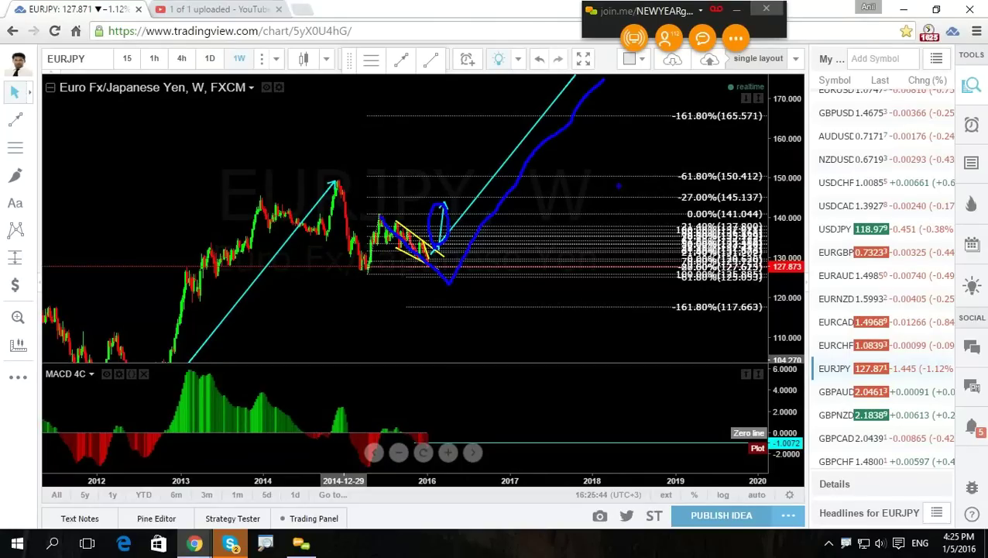
{"action": "key", "text": "Escape"}
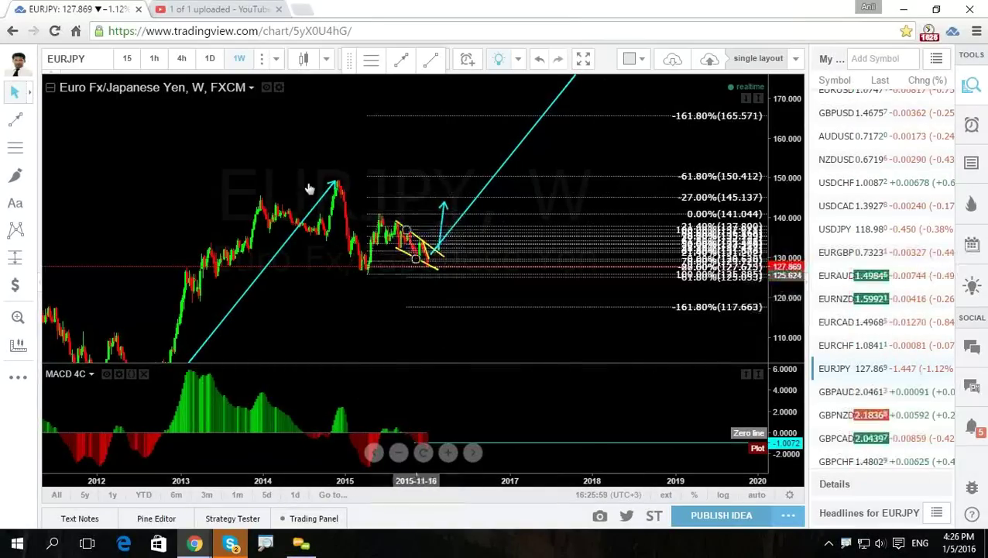
Put EURJPY on daily bars, zoom around the falling yellow channel, clear sketches and rescale prices.
{"action": "left_click", "coordinate": [209, 59]}
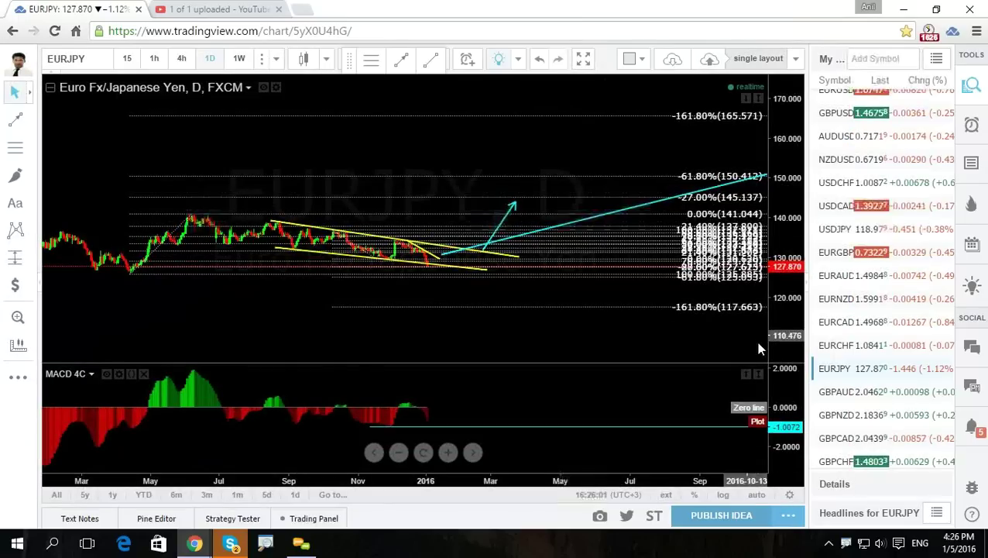
{"action": "scroll", "coordinate": [625, 224], "scroll_direction": "up", "scroll_amount": 5}
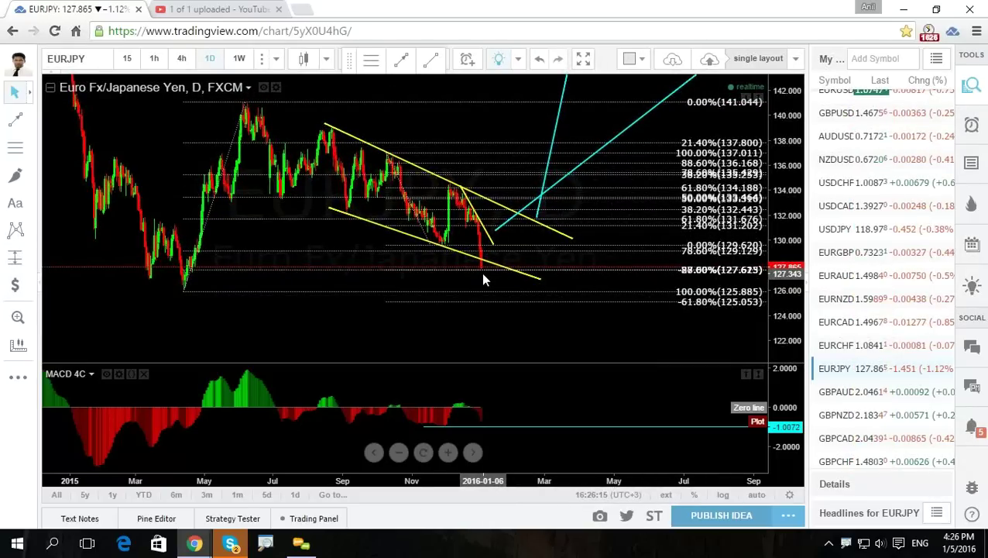
{"action": "scroll", "coordinate": [721, 326], "scroll_direction": "up", "scroll_amount": 3}
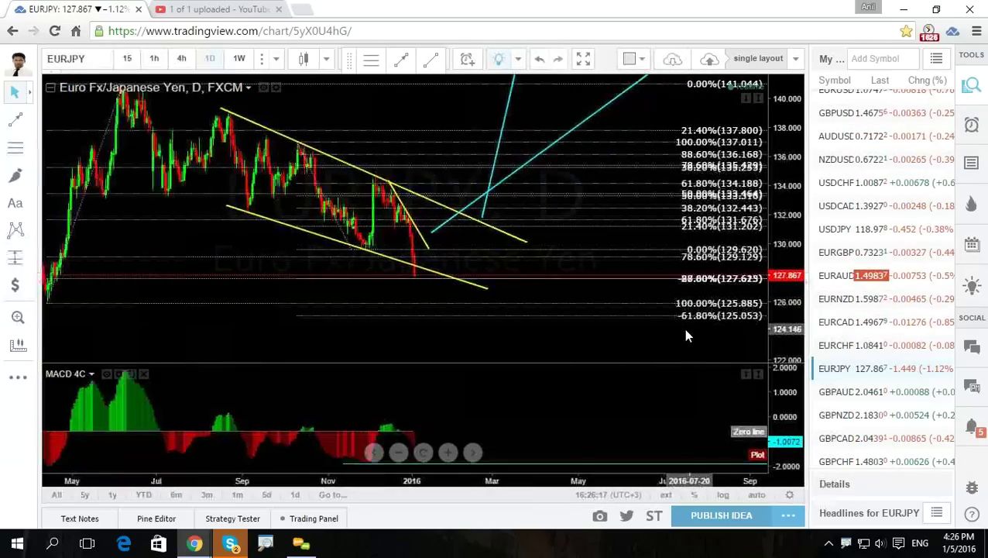
{"action": "scroll", "coordinate": [650, 322], "scroll_direction": "down", "scroll_amount": 4}
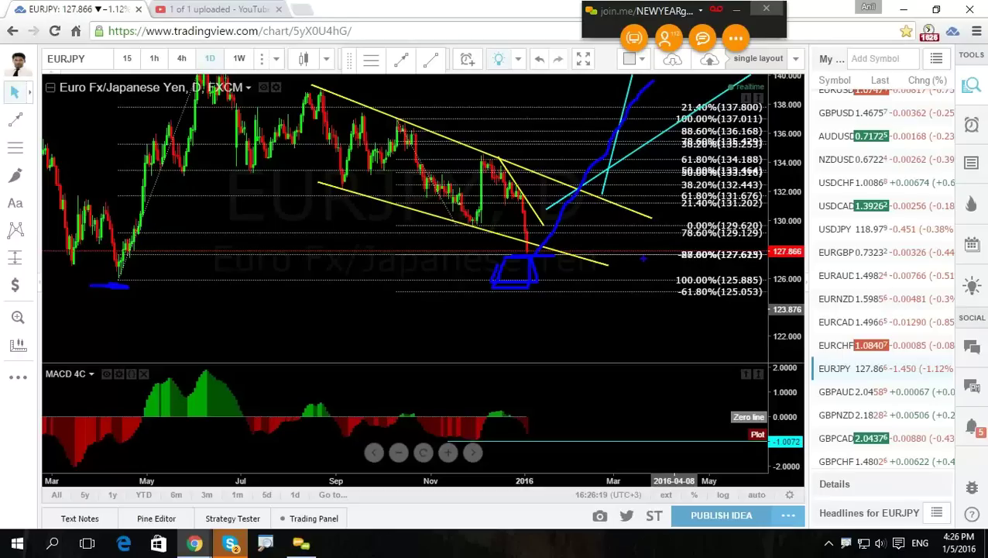
{"action": "key", "text": "Escape"}
{"action": "left_click_drag", "start_coordinate": [794, 221], "coordinate": [794, 231]}
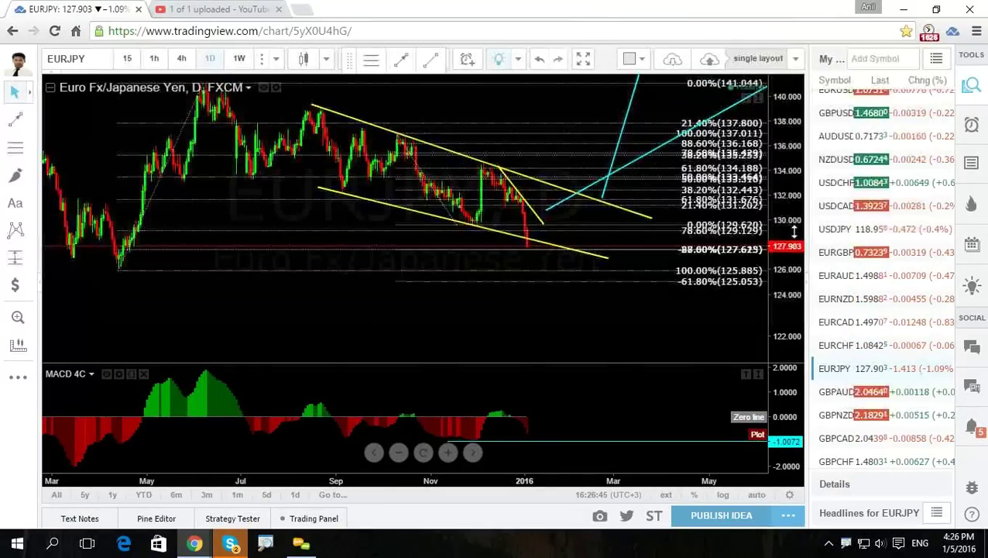
{"action": "left_click_drag", "start_coordinate": [601, 335], "coordinate": [602, 349]}
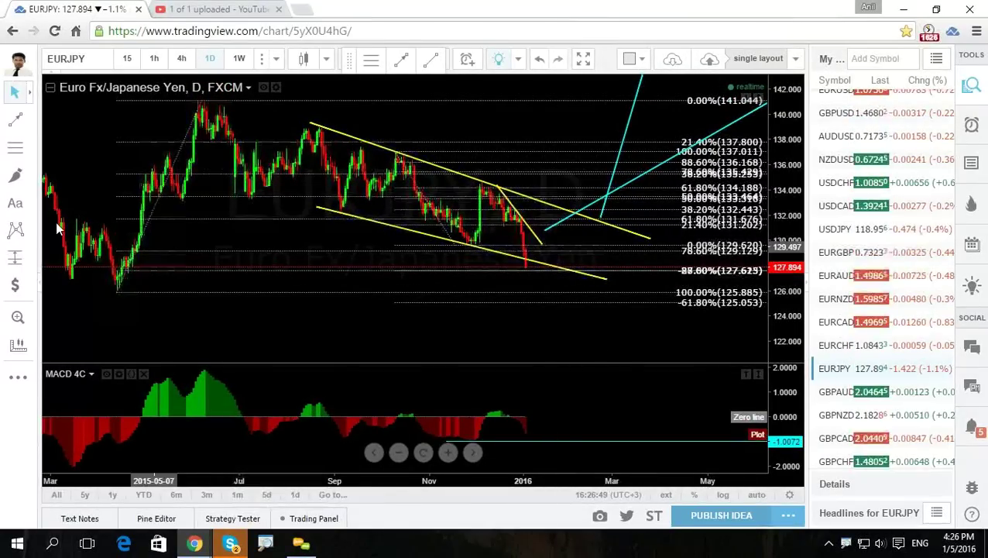
Draw an XABCD pattern: X April low, A June high, B July low, C August high, then D.
{"action": "left_click", "coordinate": [15, 230]}
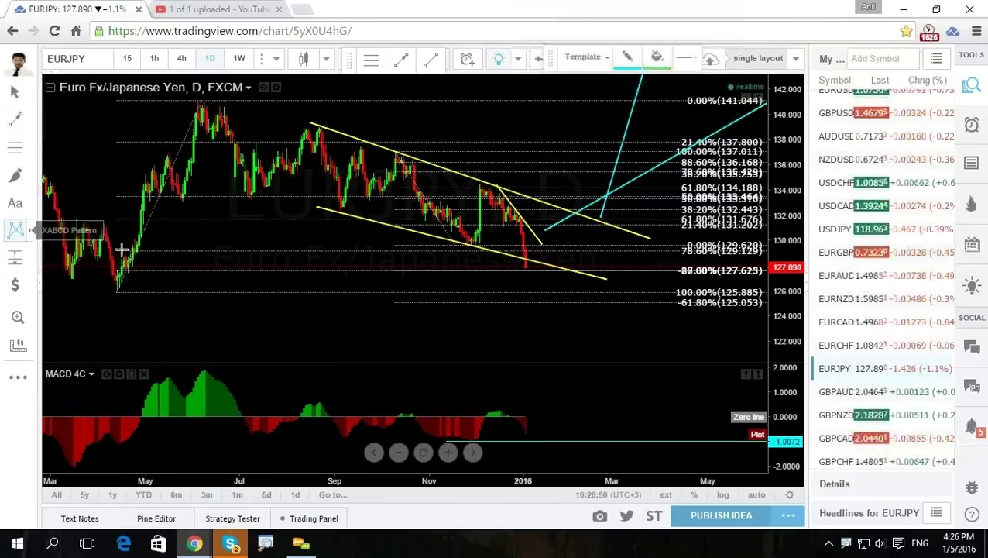
{"action": "left_click", "coordinate": [119, 292]}
{"action": "left_click", "coordinate": [202, 103]}
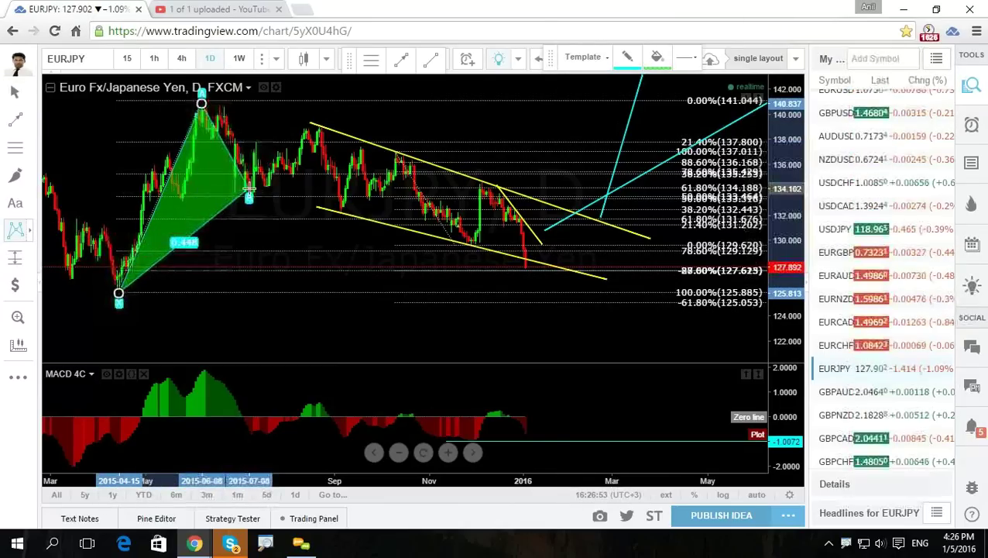
{"action": "left_click", "coordinate": [248, 189]}
{"action": "left_click", "coordinate": [310, 128]}
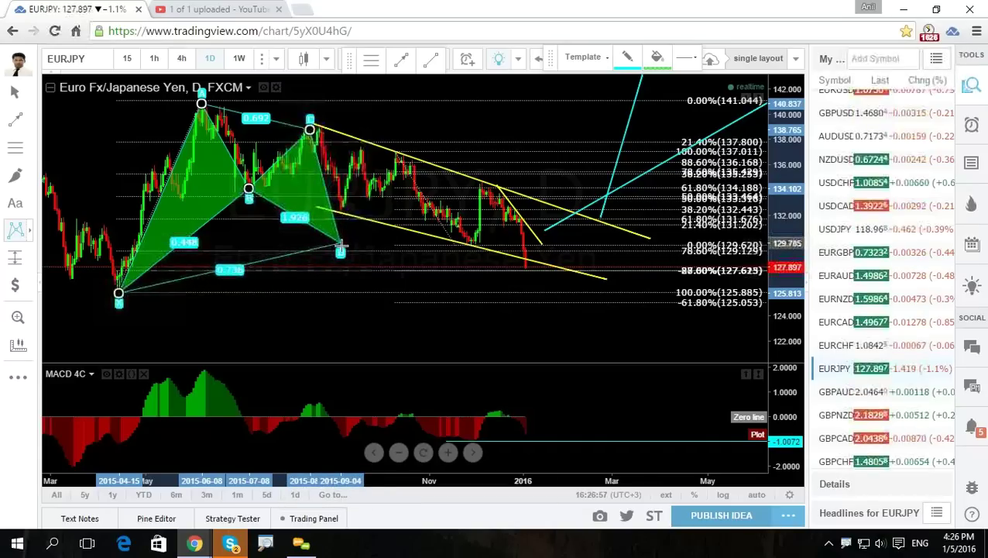
{"action": "left_click", "coordinate": [342, 247]}
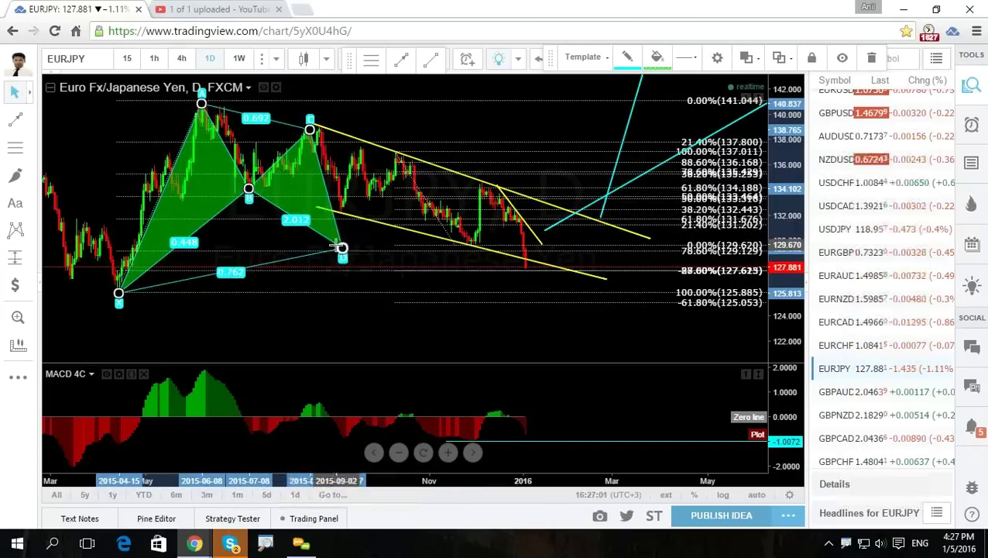
Move point D to the latest low near the channel bottom, then delete the pattern.
{"action": "left_click_drag", "start_coordinate": [341, 247], "coordinate": [472, 242]}
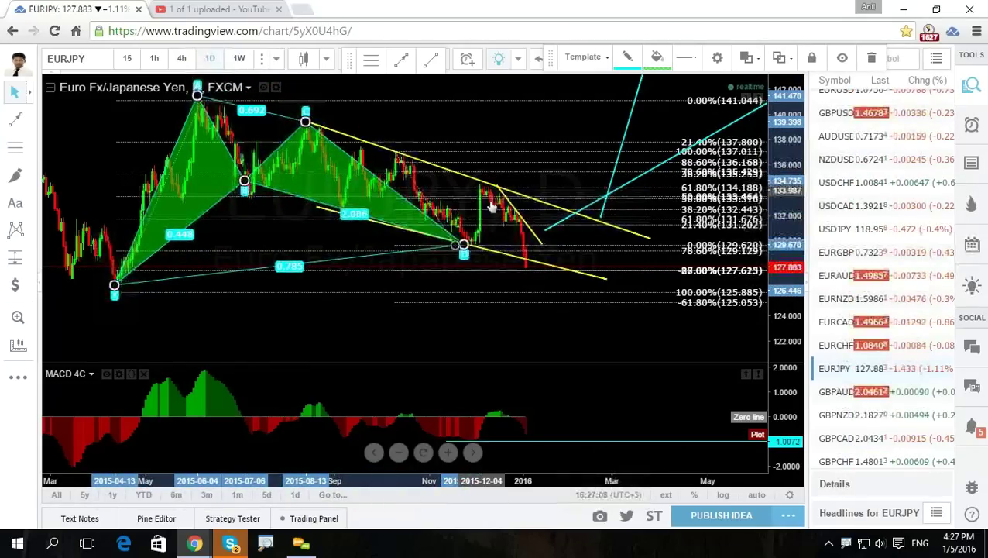
{"action": "left_click_drag", "start_coordinate": [492, 208], "coordinate": [502, 278]}
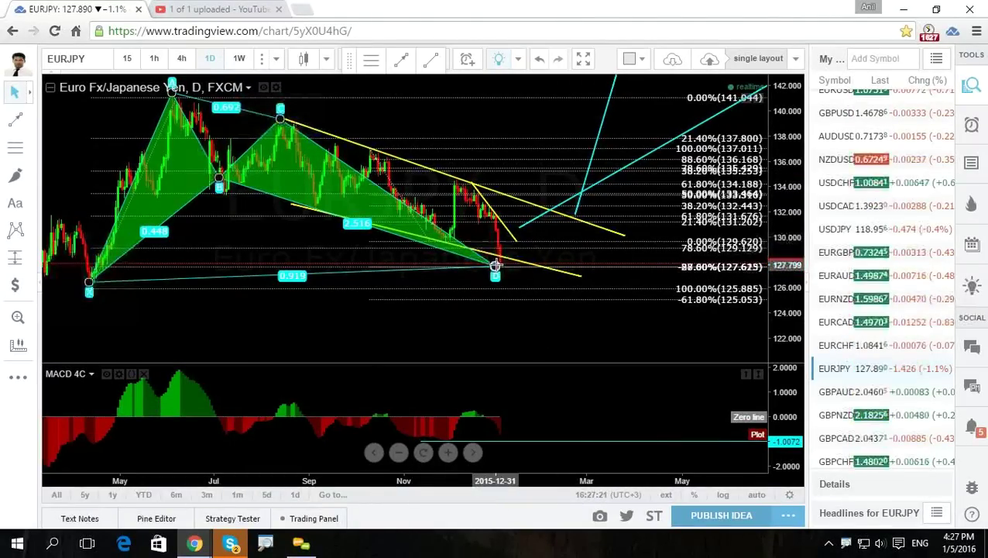
{"action": "mouse_move", "coordinate": [495, 265]}
{"action": "left_mouse_down"}
{"action": "mouse_move", "coordinate": [306, 225]}
{"action": "mouse_move", "coordinate": [419, 232]}
{"action": "mouse_move", "coordinate": [529, 272]}
{"action": "mouse_move", "coordinate": [279, 242]}
{"action": "left_mouse_up"}
{"action": "right_click", "coordinate": [278, 241]}
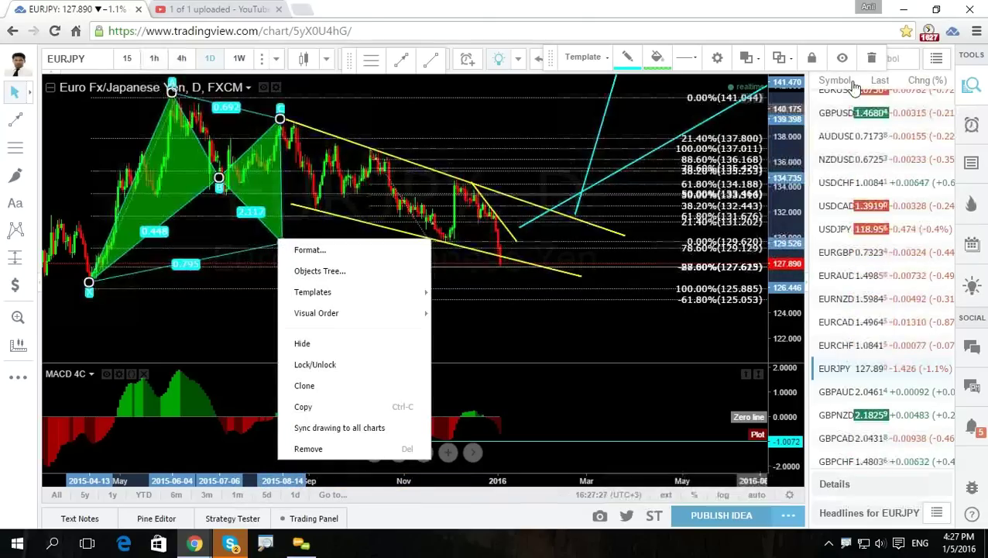
{"action": "key", "text": "Delete"}
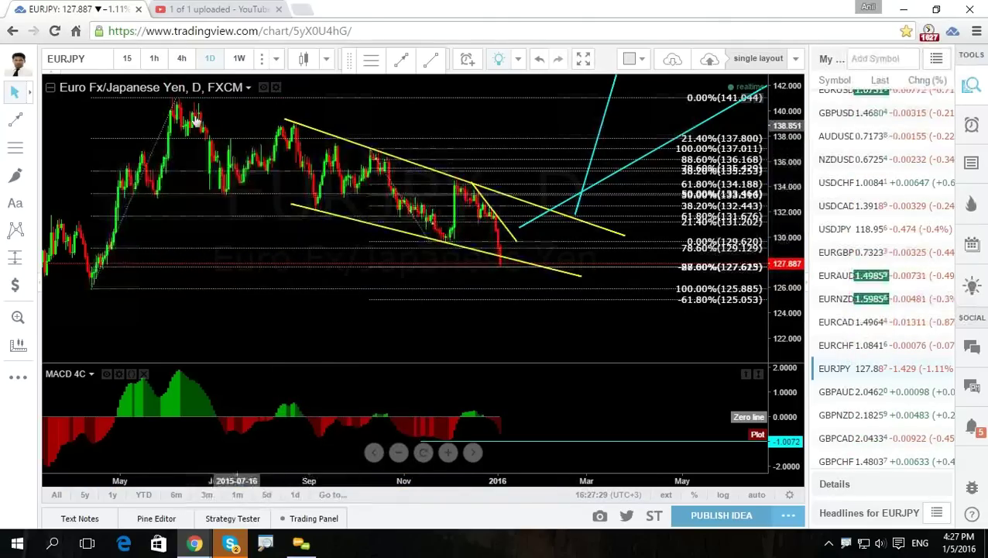
Switch EURJPY to 4-hour candles, sketch a rising path from the low, clear it and zoom out.
{"action": "left_click_drag", "start_coordinate": [406, 163], "coordinate": [419, 192]}
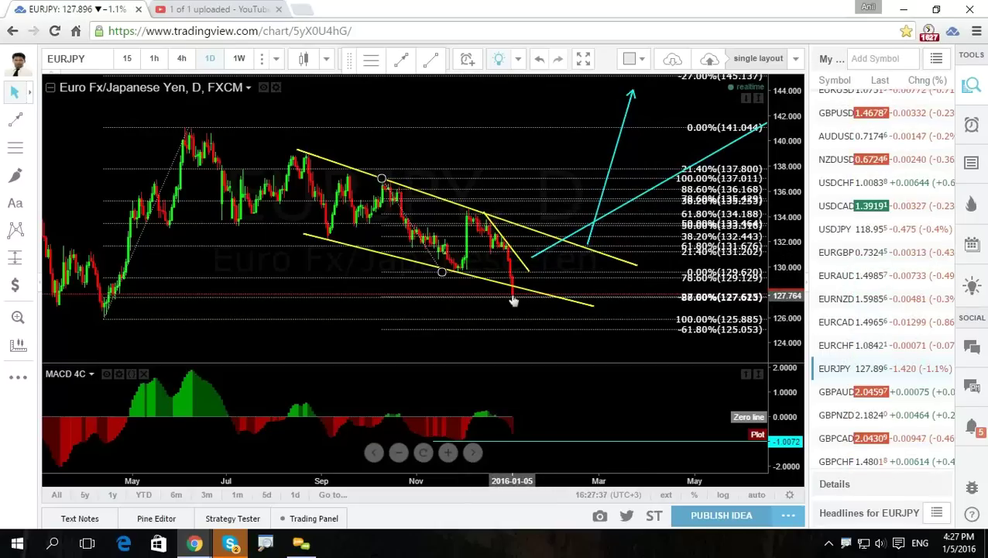
{"action": "left_click", "coordinate": [181, 58]}
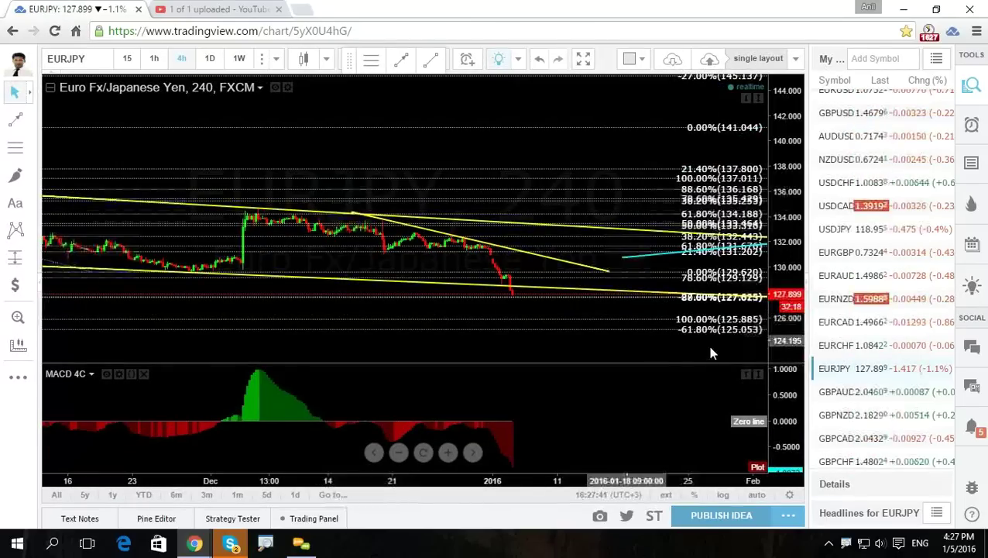
{"action": "left_click_drag", "start_coordinate": [784, 341], "coordinate": [784, 271]}
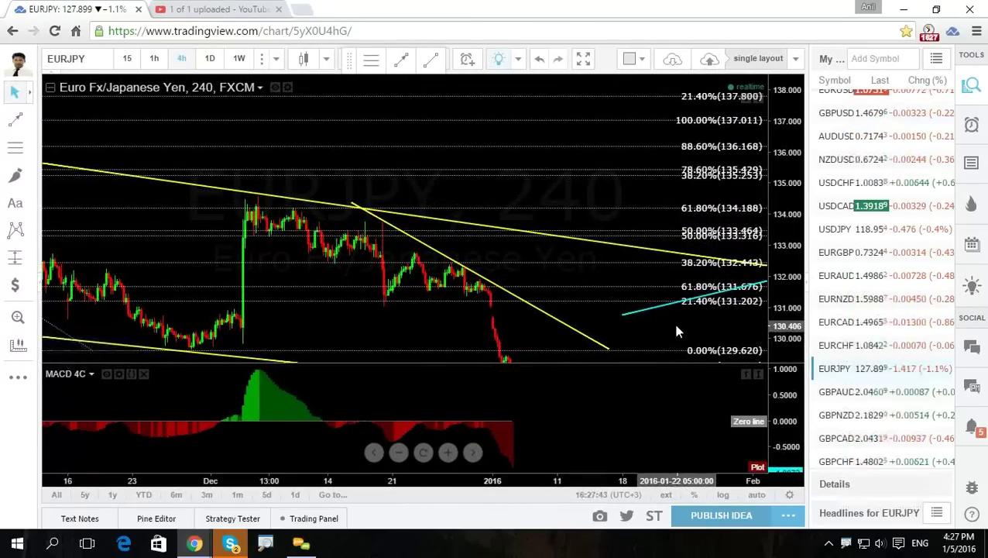
{"action": "left_click_drag", "start_coordinate": [672, 320], "coordinate": [662, 188]}
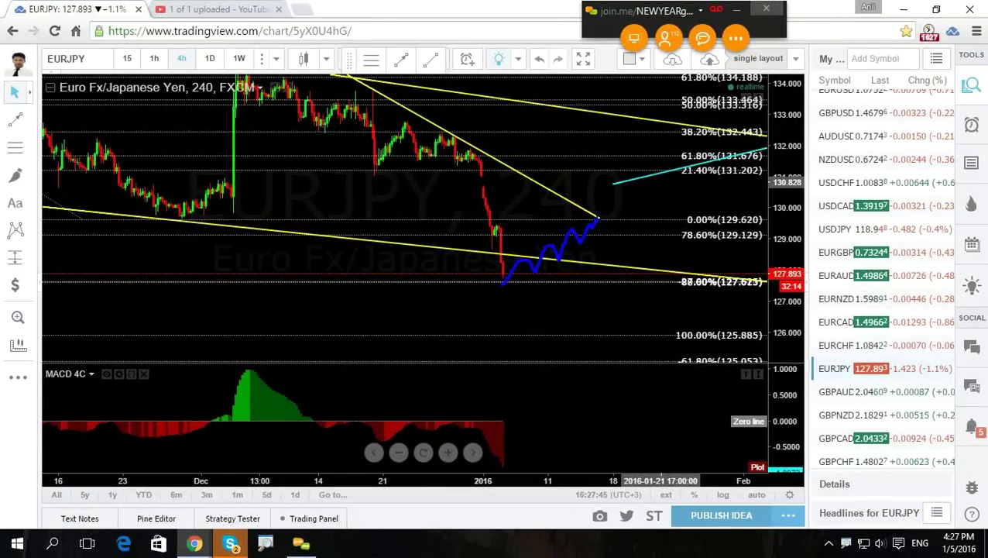
{"action": "left_click_drag", "start_coordinate": [505, 282], "coordinate": [564, 125]}
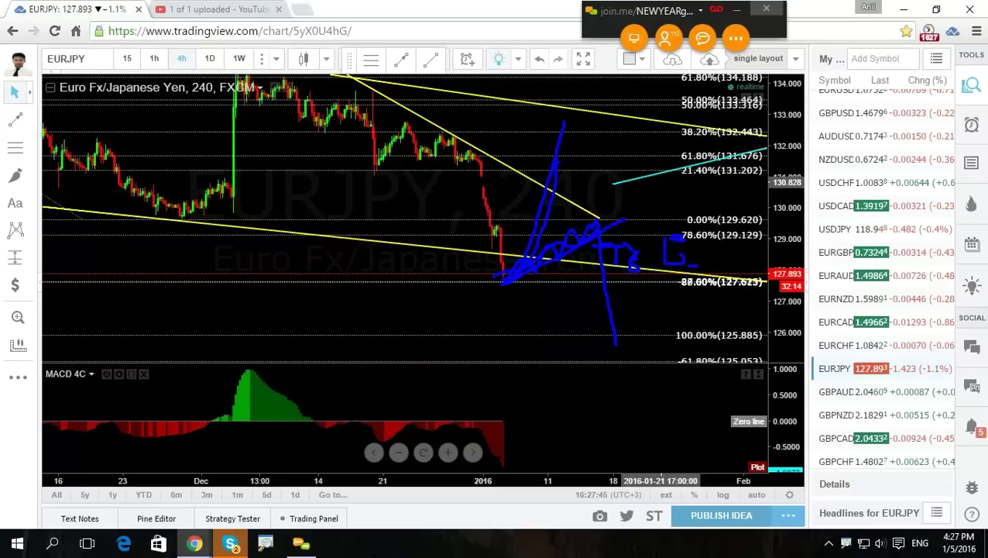
{"action": "key", "text": "Escape"}
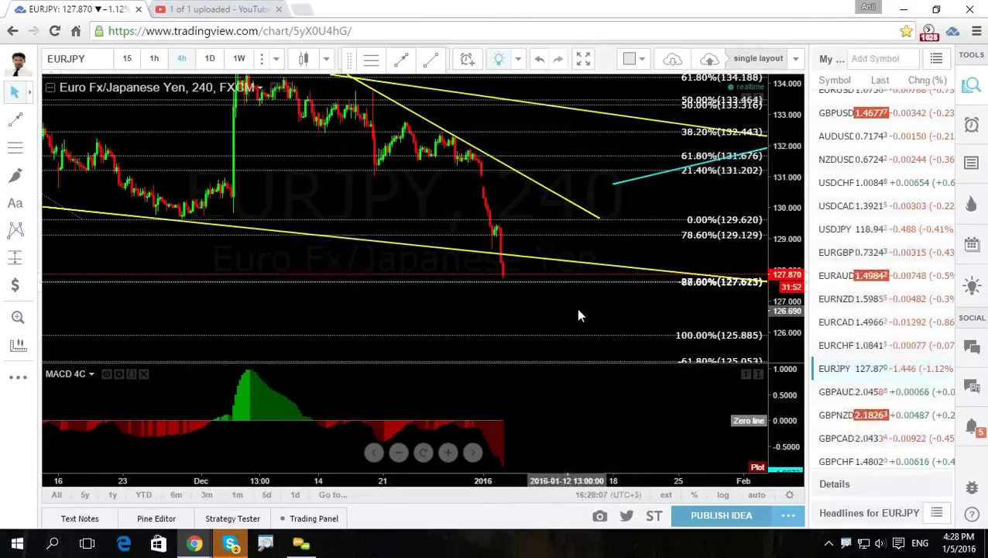
{"action": "left_click_drag", "start_coordinate": [578, 315], "coordinate": [591, 260]}
{"action": "scroll", "coordinate": [521, 241], "scroll_direction": "down", "scroll_amount": 5}
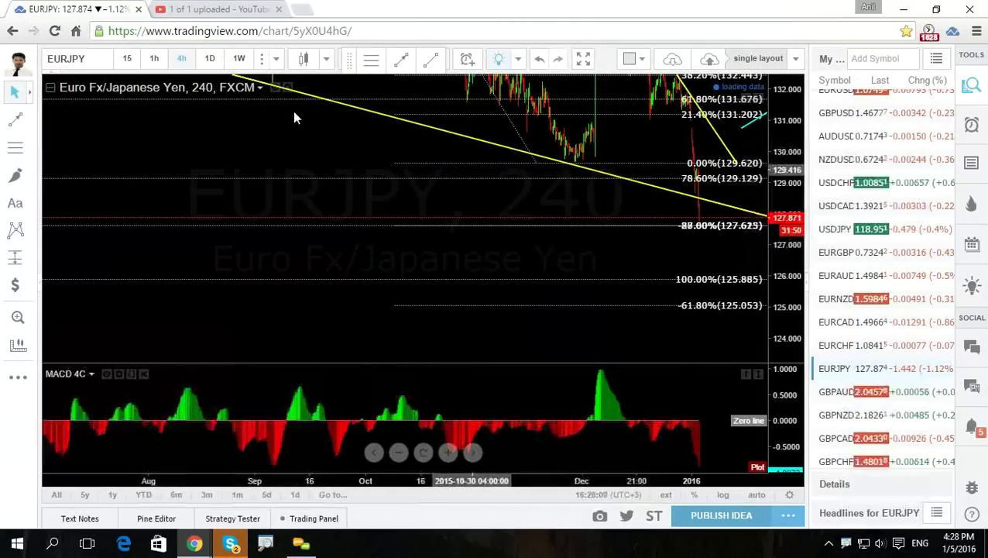
{"action": "left_click", "coordinate": [210, 58]}
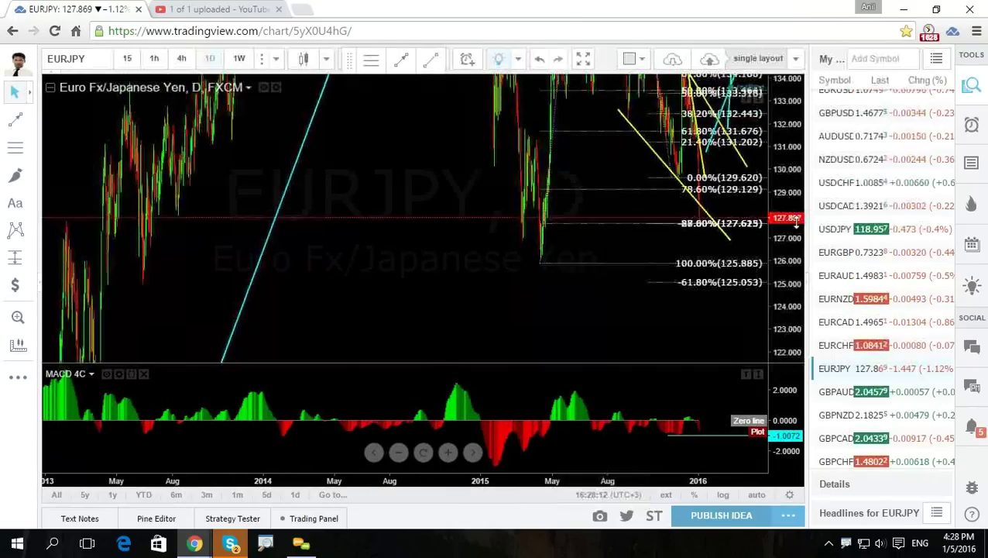
{"action": "left_click_drag", "start_coordinate": [618, 299], "coordinate": [343, 334]}
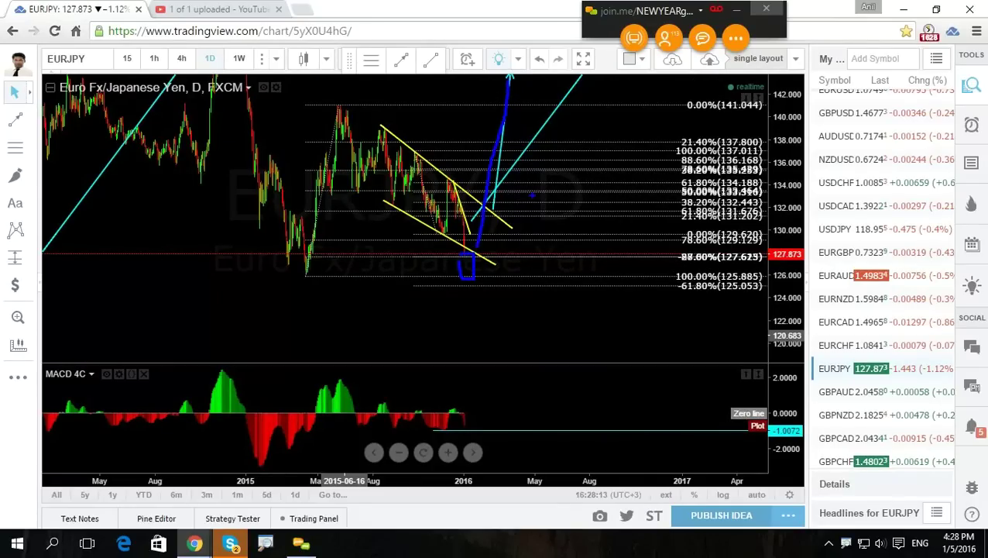
{"action": "key", "text": "Escape"}
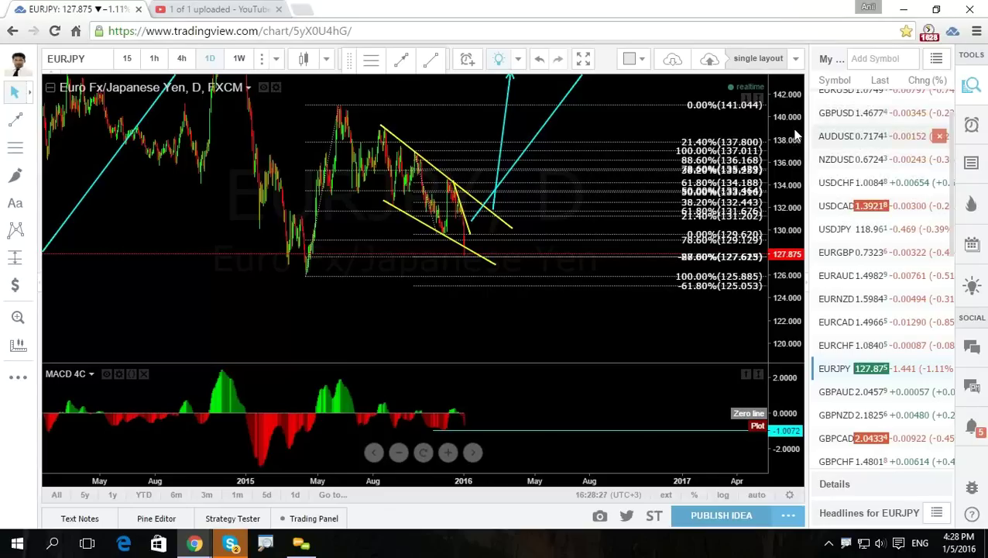
{"action": "left_click_drag", "start_coordinate": [788, 151], "coordinate": [789, 177]}
{"action": "left_click_drag", "start_coordinate": [645, 137], "coordinate": [648, 164]}
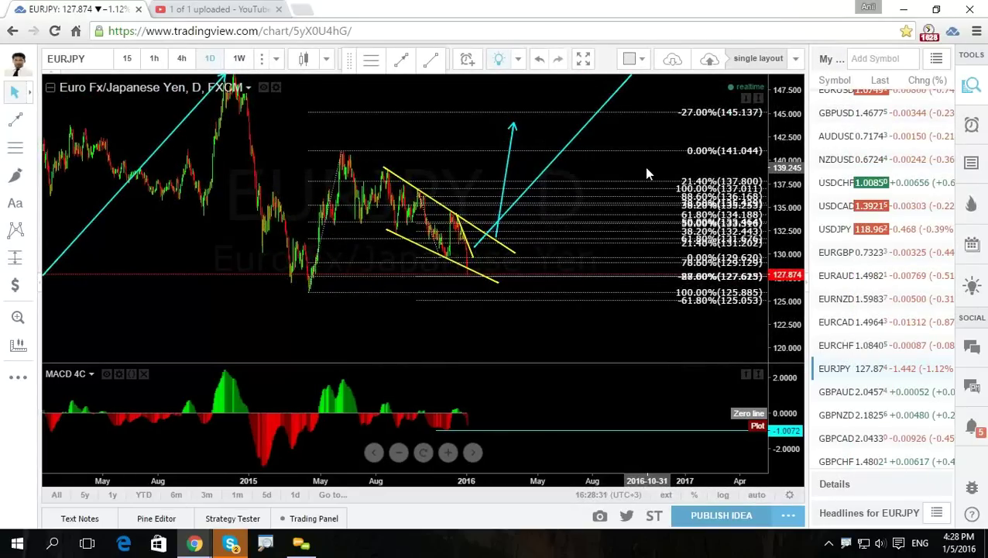
{"action": "scroll", "coordinate": [642, 167], "scroll_direction": "up", "scroll_amount": 1}
{"action": "scroll", "coordinate": [642, 167], "scroll_direction": "up", "scroll_amount": 1}
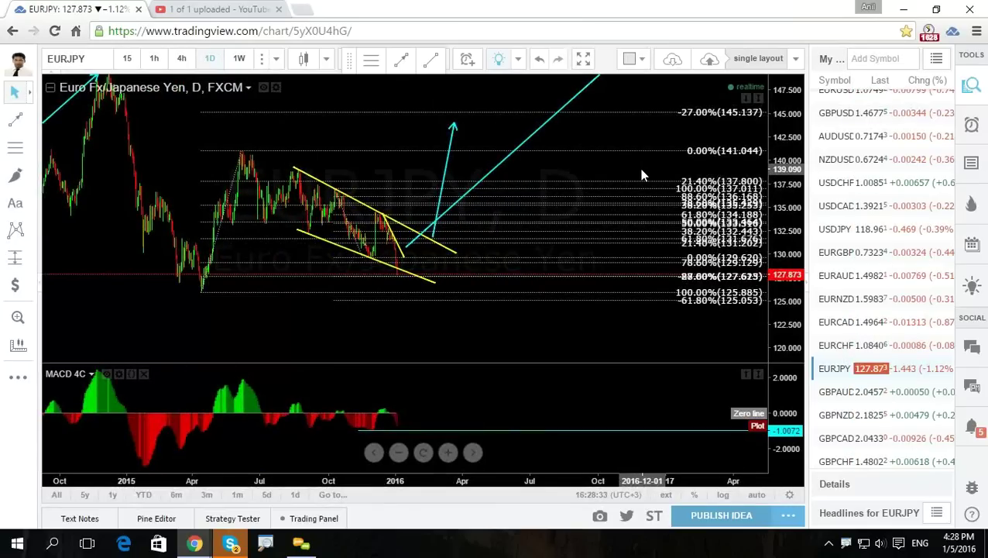
{"action": "left_click_drag", "start_coordinate": [639, 168], "coordinate": [698, 198]}
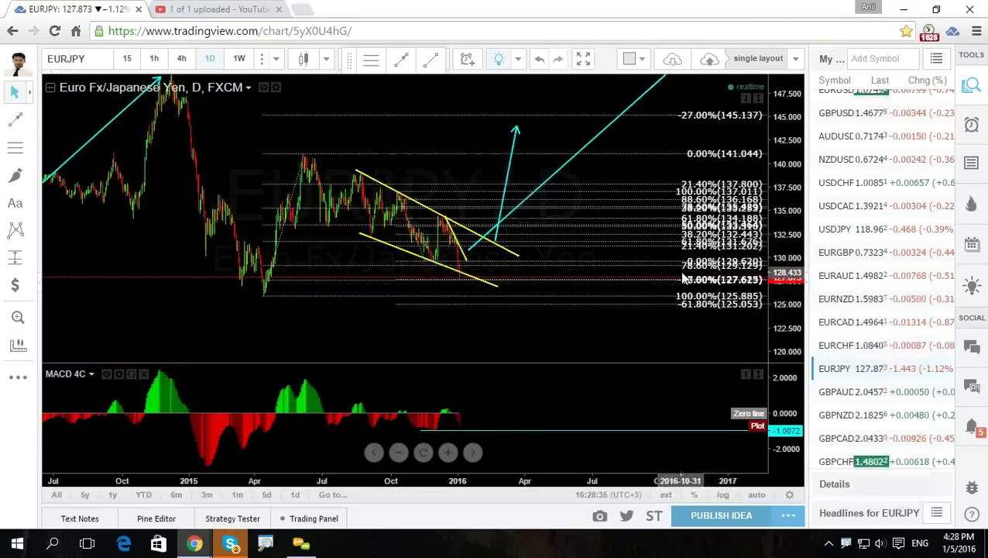
{"action": "left_click", "coordinate": [181, 58]}
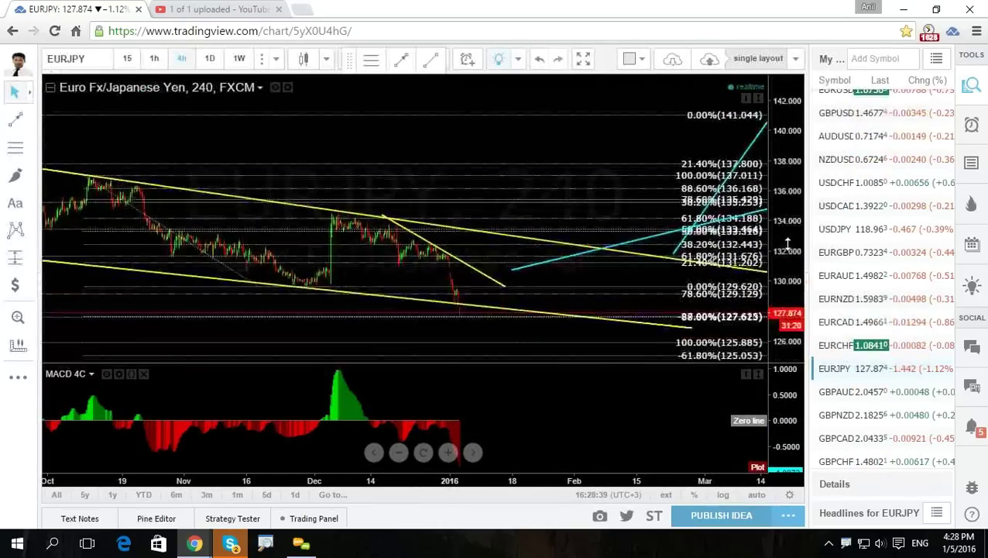
{"action": "scroll", "coordinate": [624, 254], "scroll_direction": "up", "scroll_amount": 2}
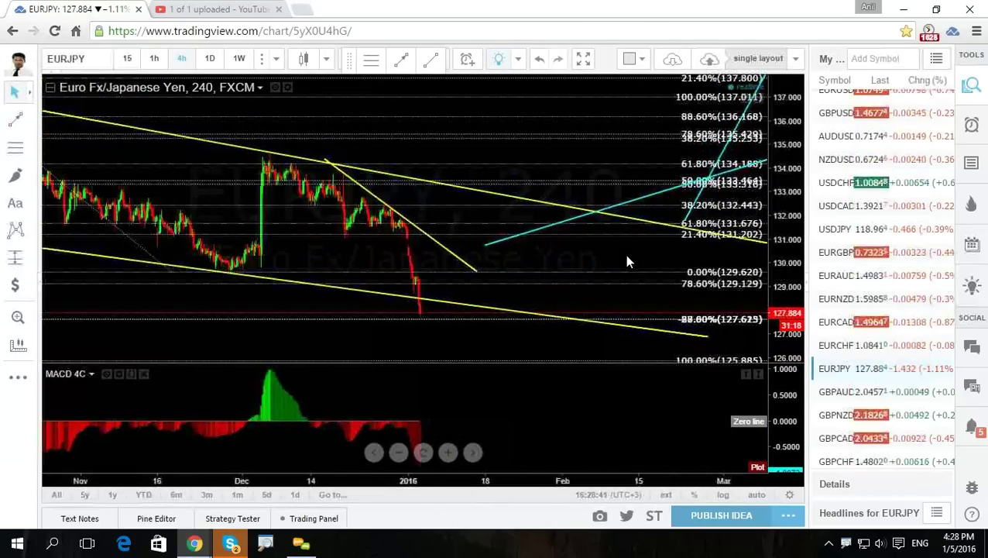
{"action": "left_click_drag", "start_coordinate": [603, 248], "coordinate": [657, 208]}
{"action": "scroll", "coordinate": [604, 294], "scroll_direction": "up", "scroll_amount": 2}
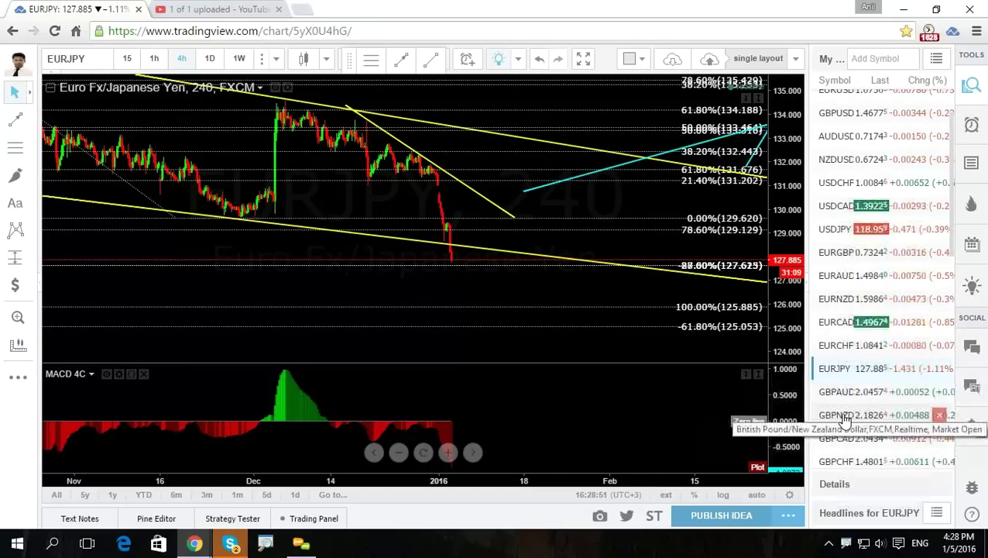
{"action": "scroll", "coordinate": [840, 439], "scroll_direction": "down", "scroll_amount": 3}
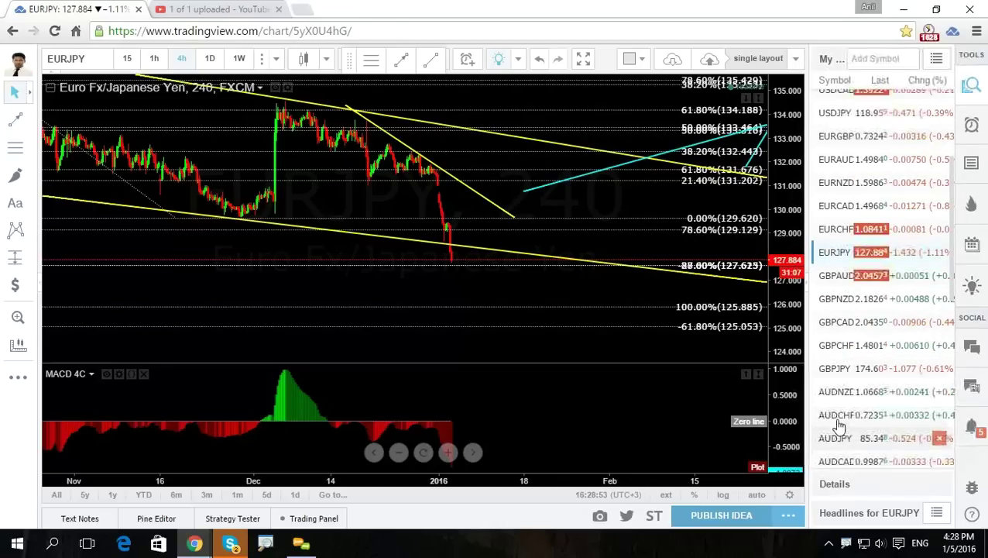
{"action": "scroll", "coordinate": [837, 385], "scroll_direction": "down", "scroll_amount": 3}
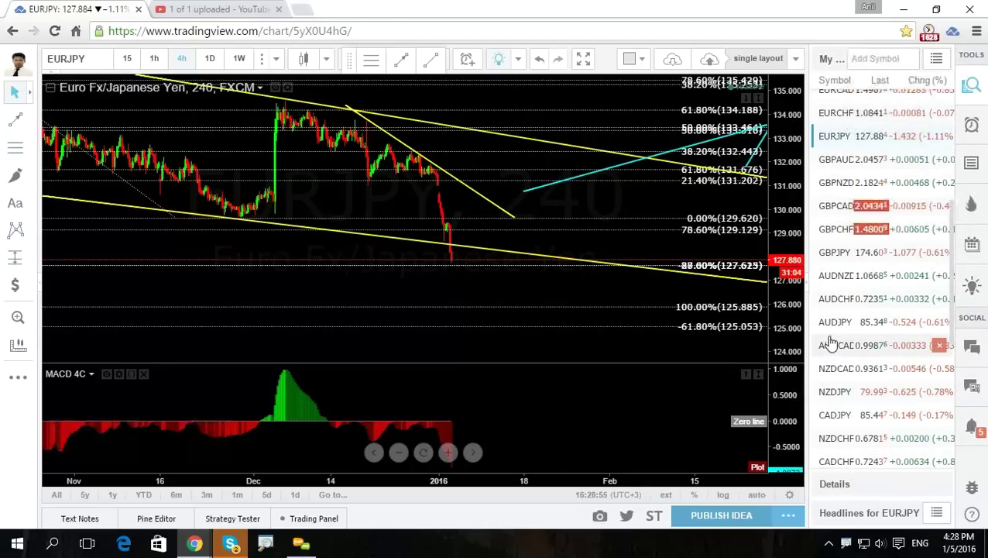
Open AUDCHF from the watchlist and check its 1-hour and 15-minute charts around the rising channel.
{"action": "left_click", "coordinate": [835, 300]}
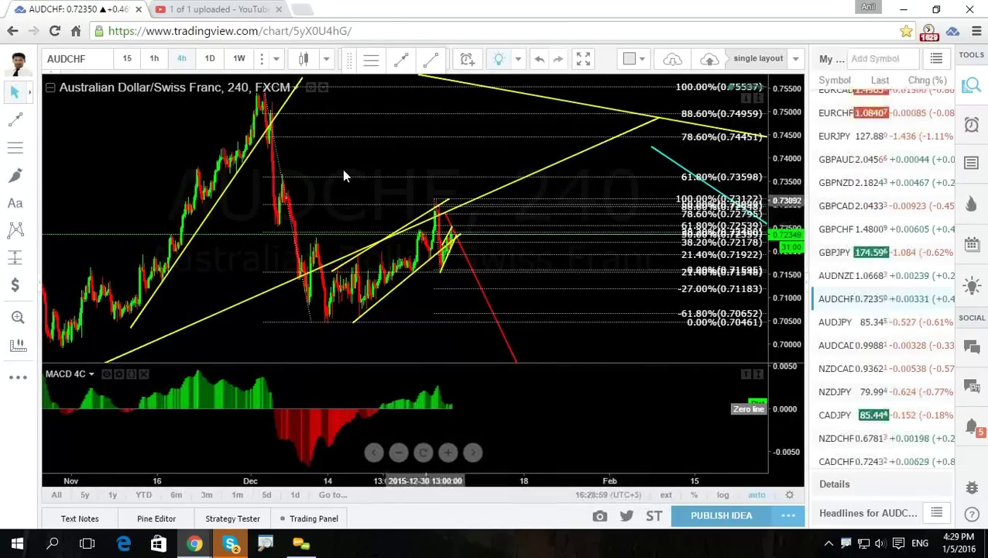
{"action": "left_click", "coordinate": [154, 59]}
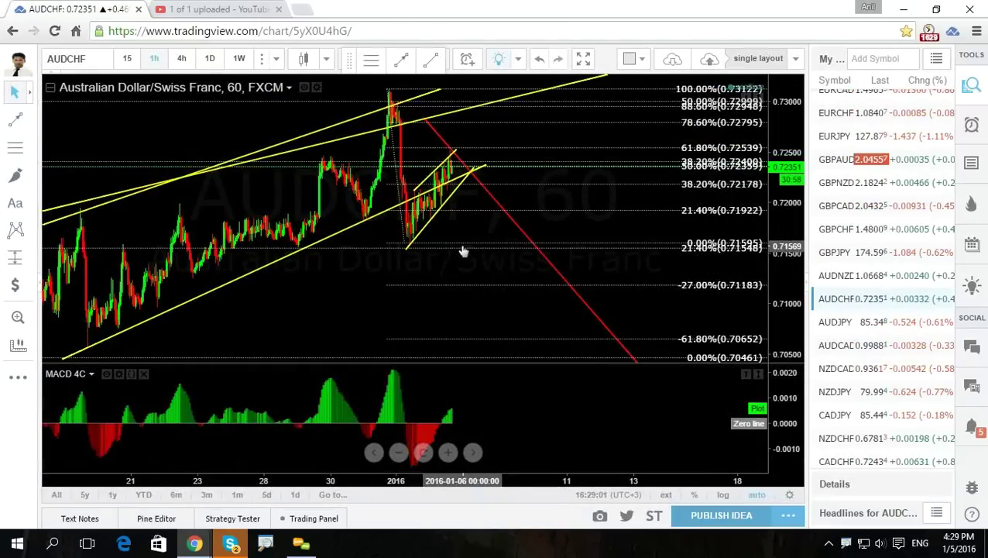
{"action": "left_click", "coordinate": [127, 59]}
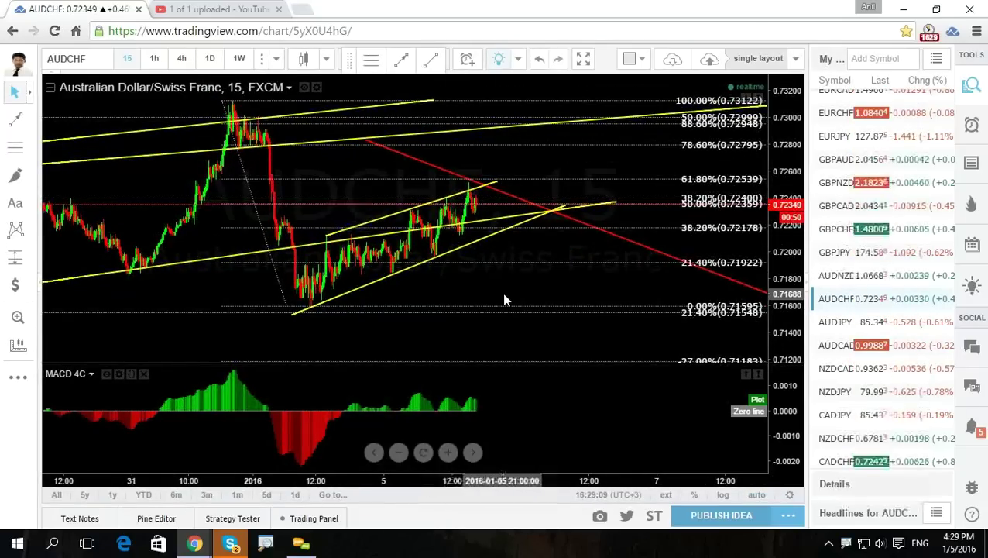
{"action": "left_click_drag", "start_coordinate": [504, 297], "coordinate": [504, 264]}
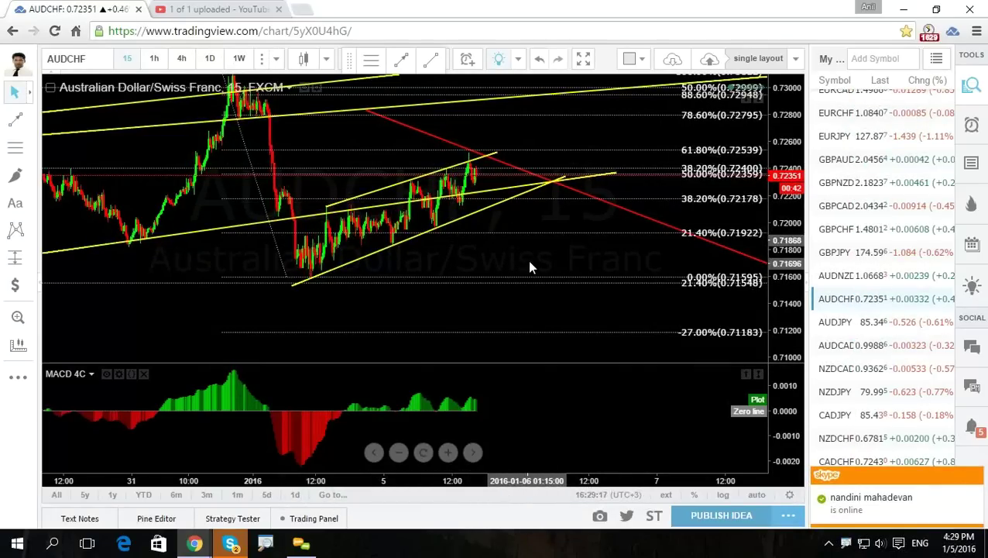
{"action": "scroll", "coordinate": [529, 264], "scroll_direction": "up", "scroll_amount": 2}
{"action": "scroll", "coordinate": [635, 248], "scroll_direction": "up", "scroll_amount": 2}
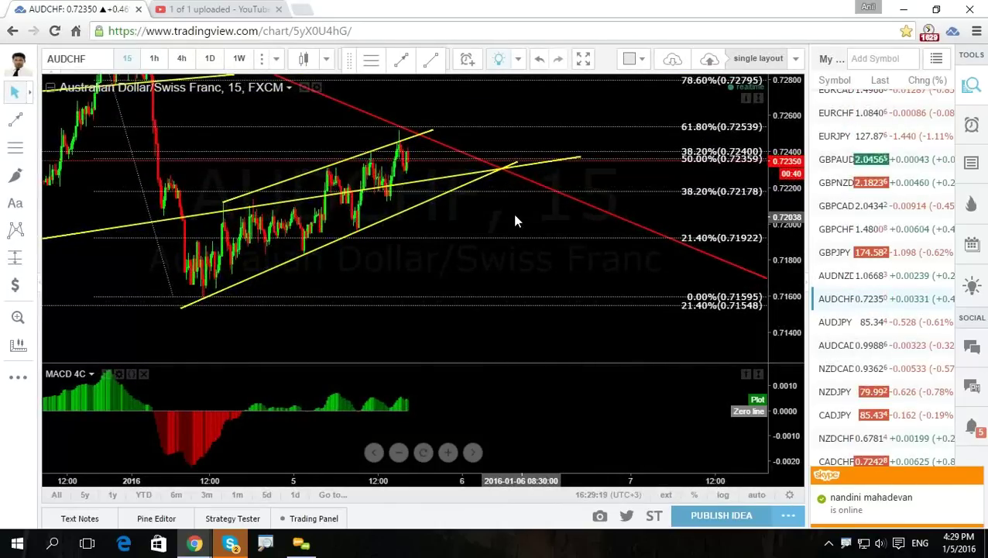
{"action": "scroll", "coordinate": [596, 264], "scroll_direction": "up", "scroll_amount": 2}
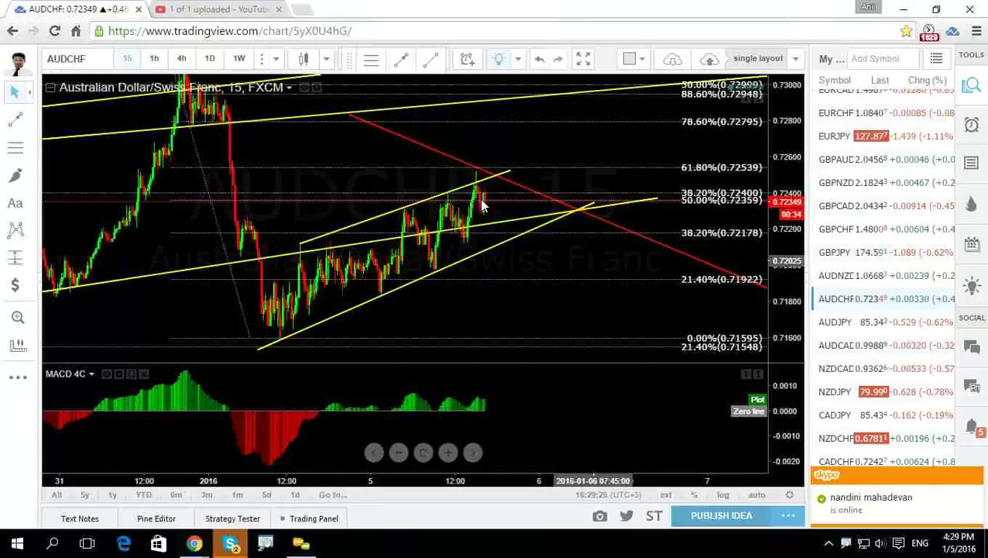
Switch AUDCHF to daily bars and rescale to show the red arrows and the -161.8% level at 0.62249.
{"action": "left_click_drag", "start_coordinate": [798, 149], "coordinate": [798, 178]}
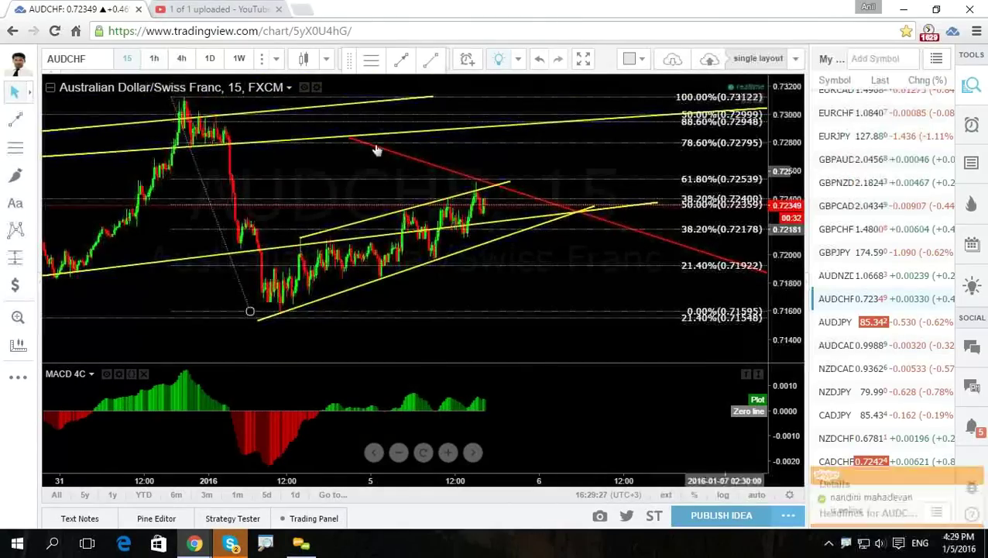
{"action": "left_click", "coordinate": [209, 58]}
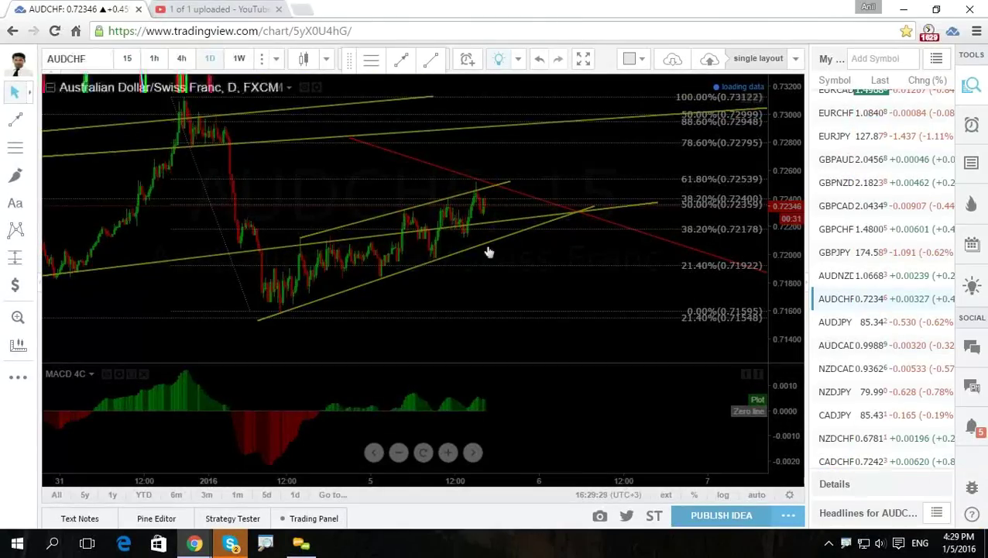
{"action": "left_click_drag", "start_coordinate": [775, 154], "coordinate": [782, 285]}
{"action": "double_click", "coordinate": [782, 285]}
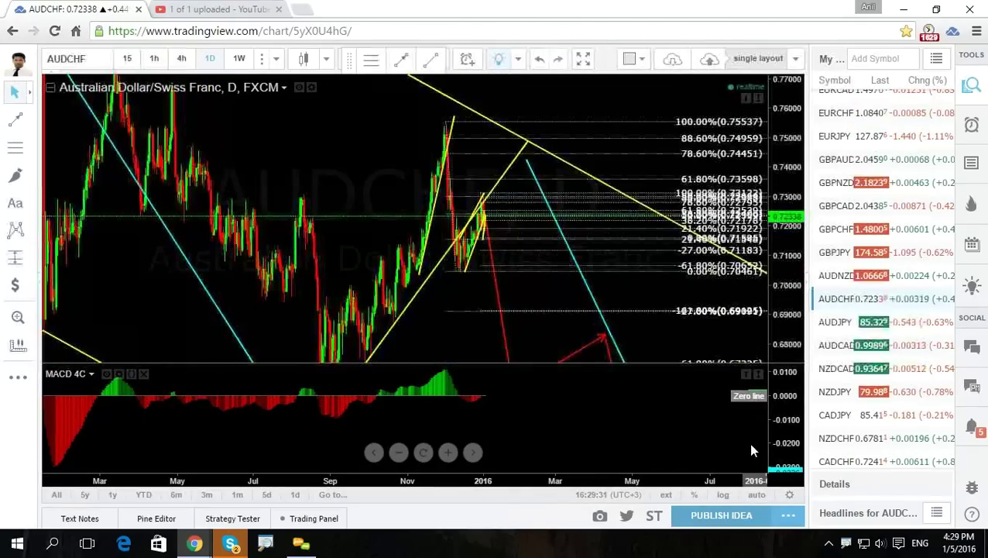
{"action": "left_click_drag", "start_coordinate": [783, 242], "coordinate": [642, 315]}
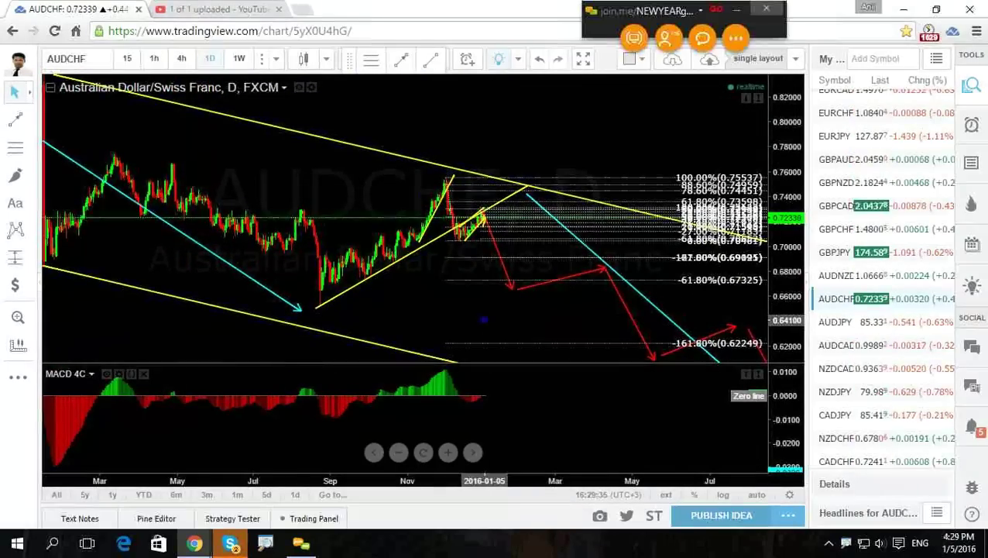
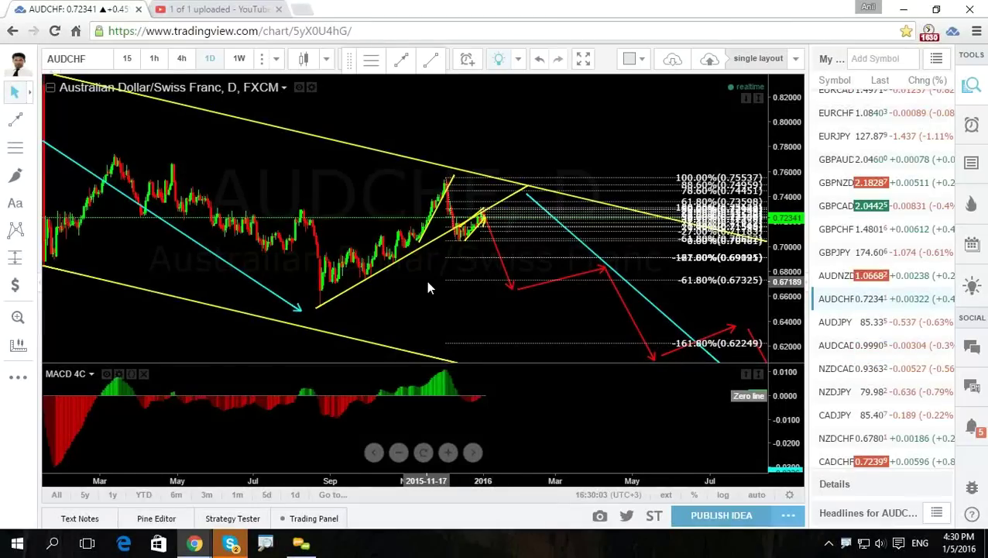
Put AUDCHF on 4-hour candles and clear the blue freehand screen markup.
{"action": "left_click", "coordinate": [181, 58]}
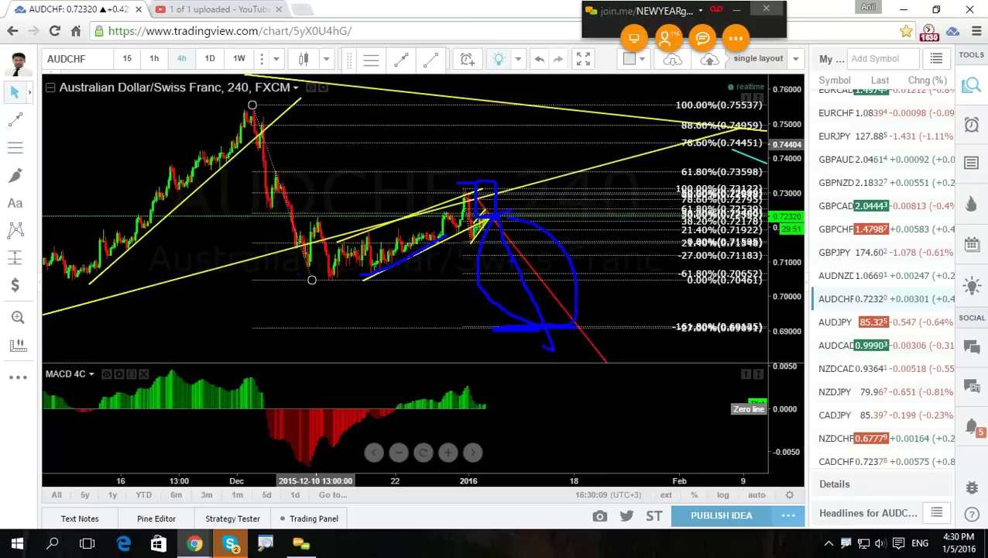
{"action": "key", "text": "Escape"}
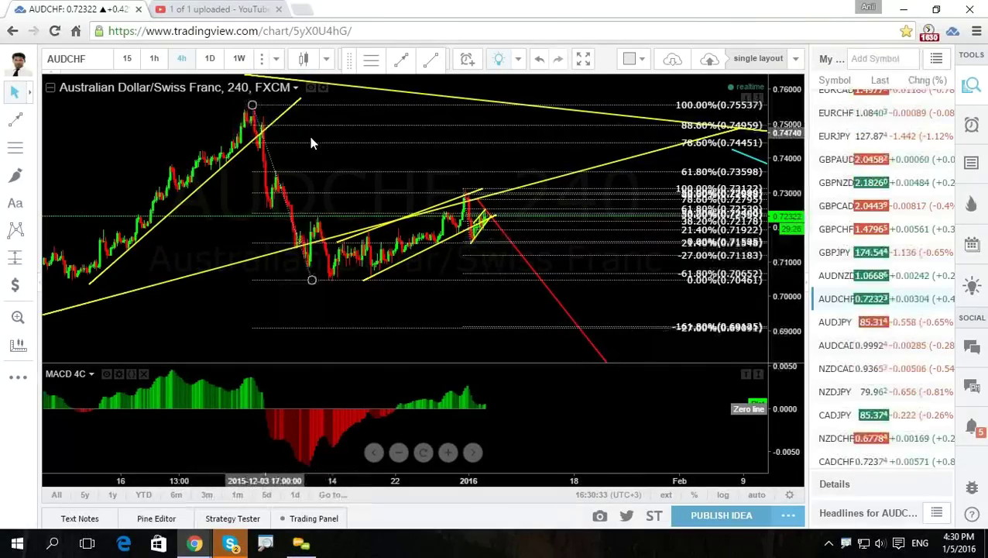
Switch AUDCHF to 1-hour candles via '60', stretching the price scale and panning to earlier candles.
{"action": "type", "text": "60"}
{"action": "key", "text": "Return"}
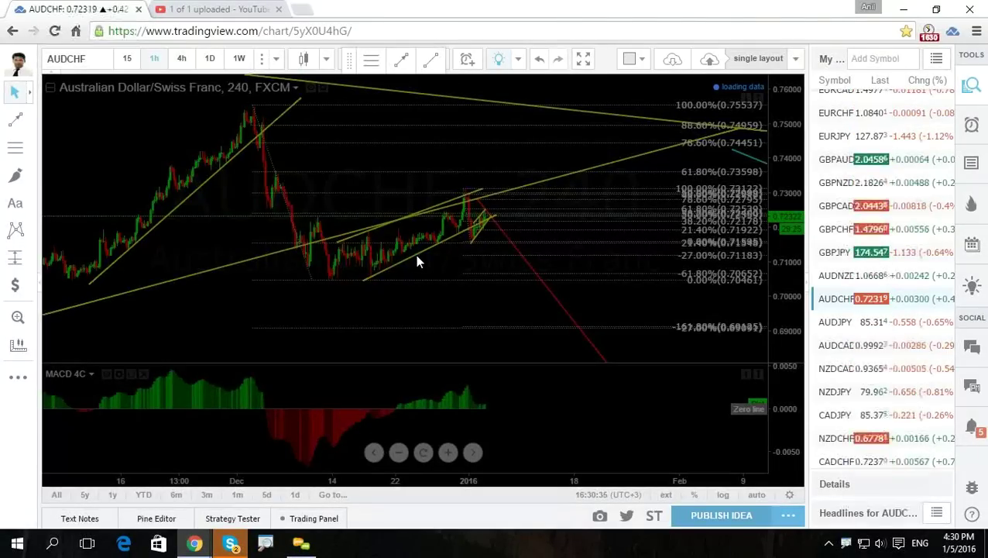
{"action": "left_click_drag", "start_coordinate": [787, 155], "coordinate": [787, 191]}
{"action": "scroll", "coordinate": [474, 309], "scroll_direction": "up", "scroll_amount": 2}
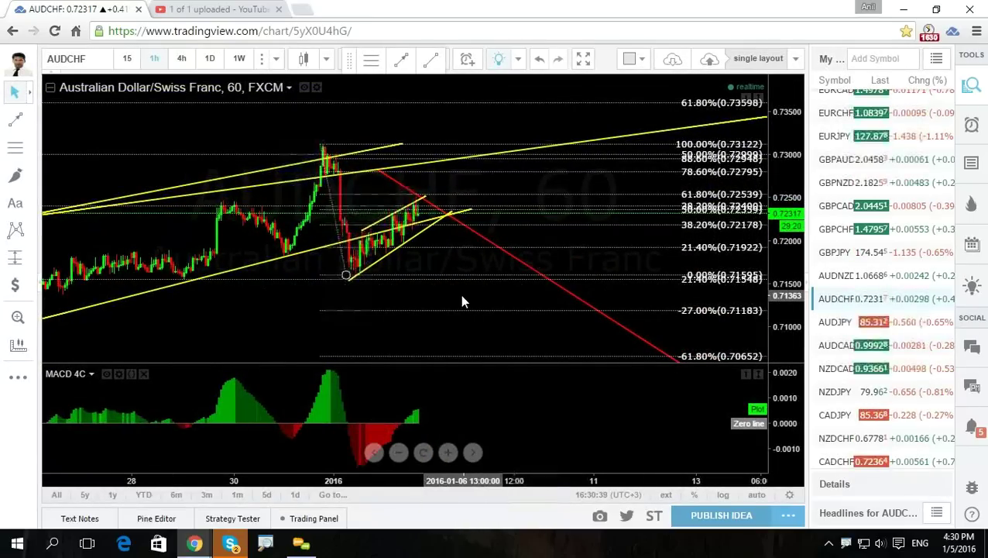
{"action": "left_click_drag", "start_coordinate": [463, 301], "coordinate": [565, 284]}
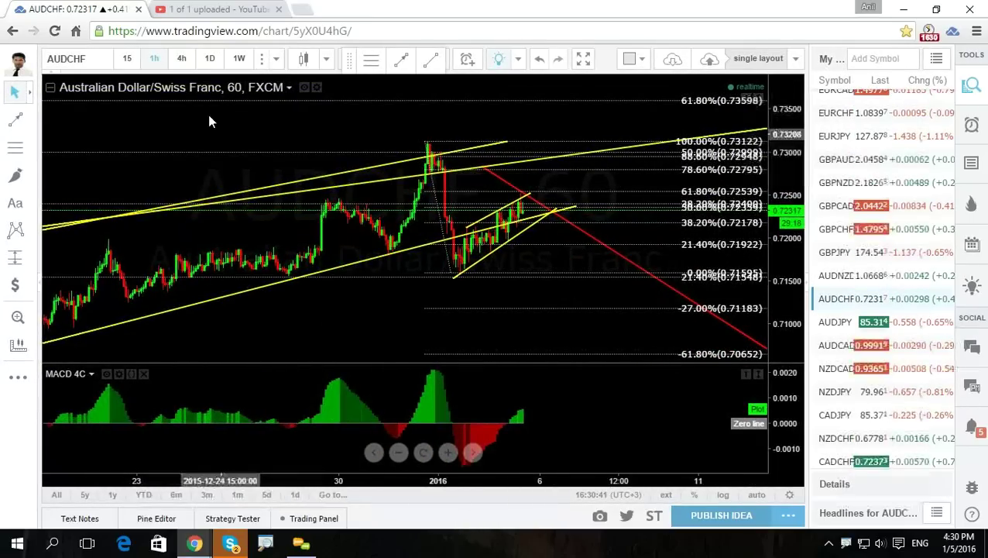
On 15-minute candles, raise the upper channel line's right endpoint slightly.
{"action": "left_click", "coordinate": [127, 59]}
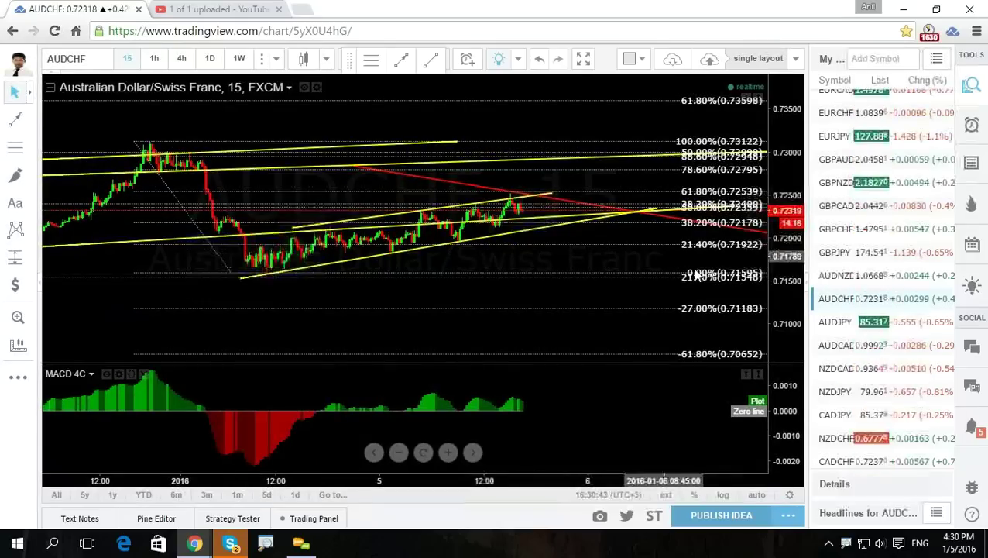
{"action": "left_click_drag", "start_coordinate": [773, 300], "coordinate": [774, 329]}
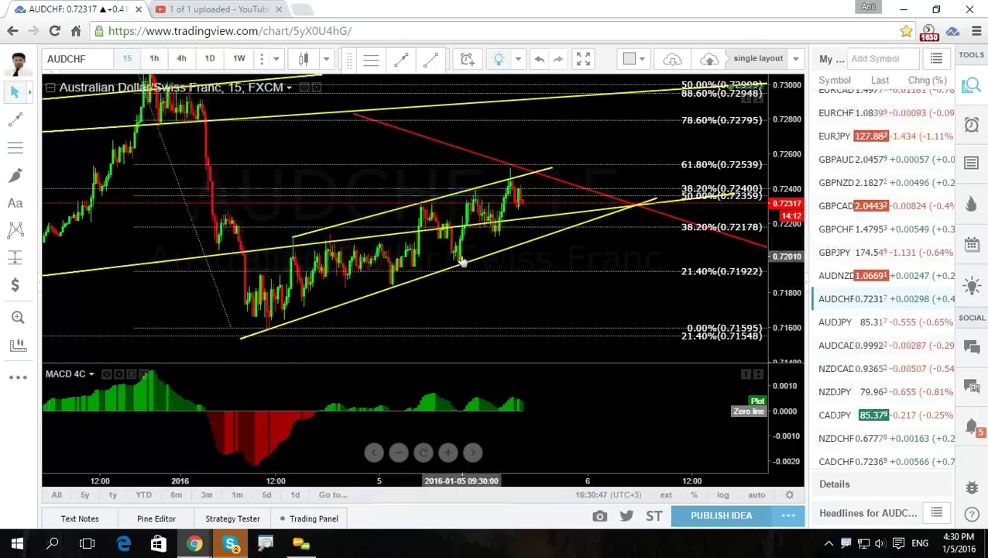
{"action": "left_click_drag", "start_coordinate": [549, 166], "coordinate": [550, 158]}
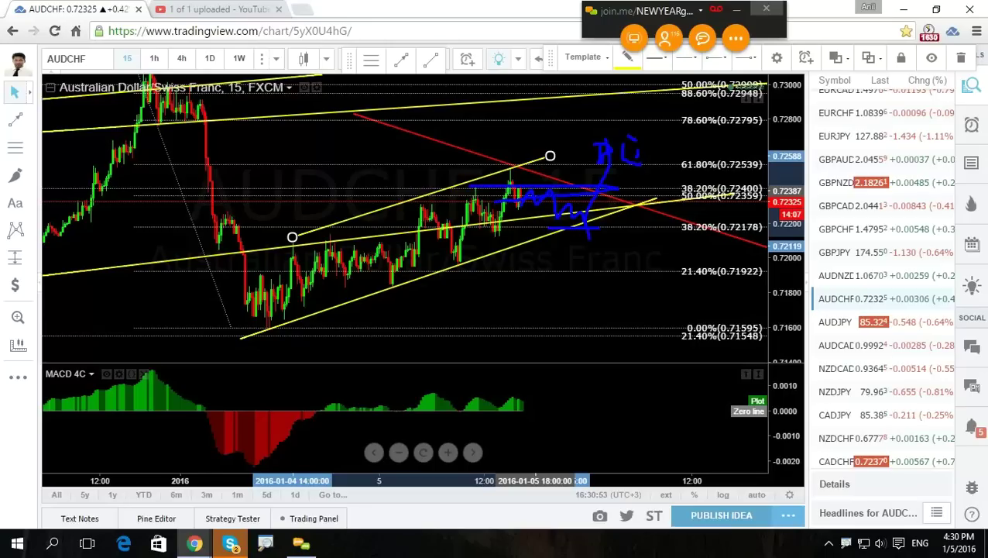
{"action": "key", "text": "Escape"}
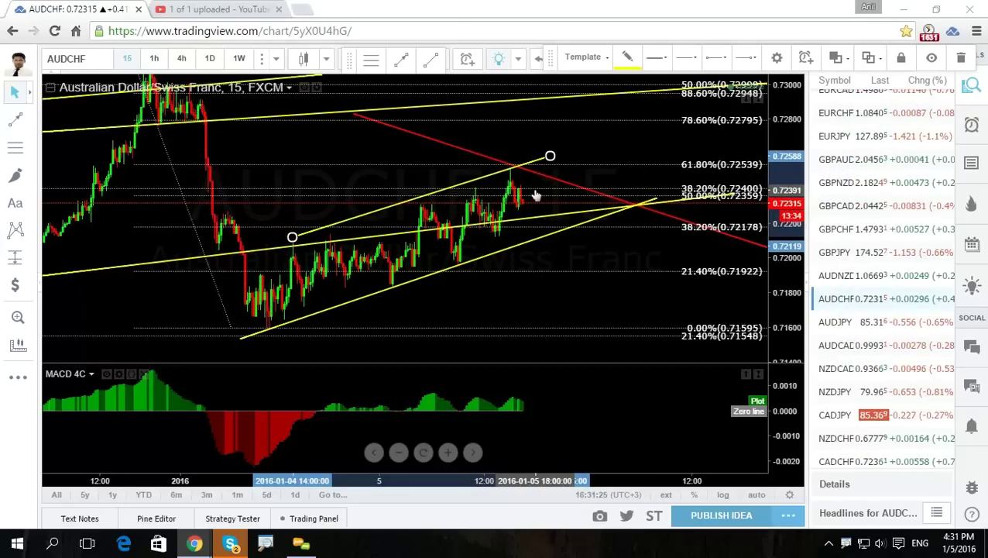
{"action": "left_click", "coordinate": [628, 269]}
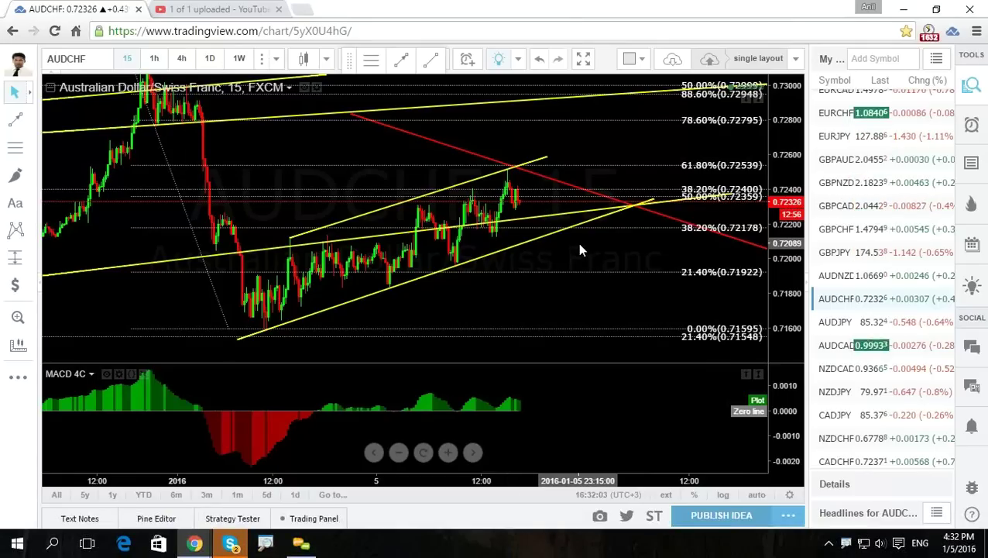
Pan the 15-minute AUDCHF chart to review the lower Fibonacci levels and earlier candles.
{"action": "left_click_drag", "start_coordinate": [609, 243], "coordinate": [593, 228]}
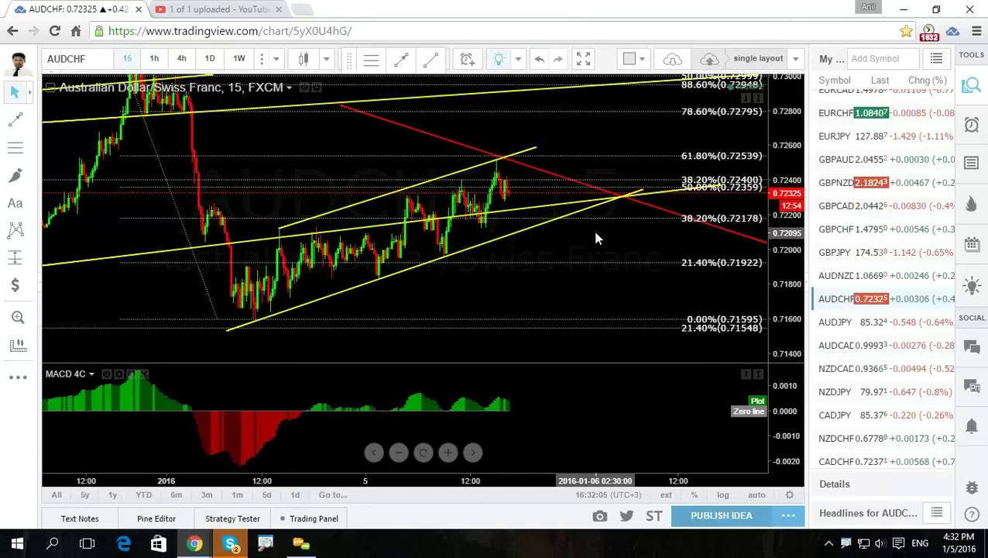
{"action": "left_click_drag", "start_coordinate": [593, 137], "coordinate": [606, 169]}
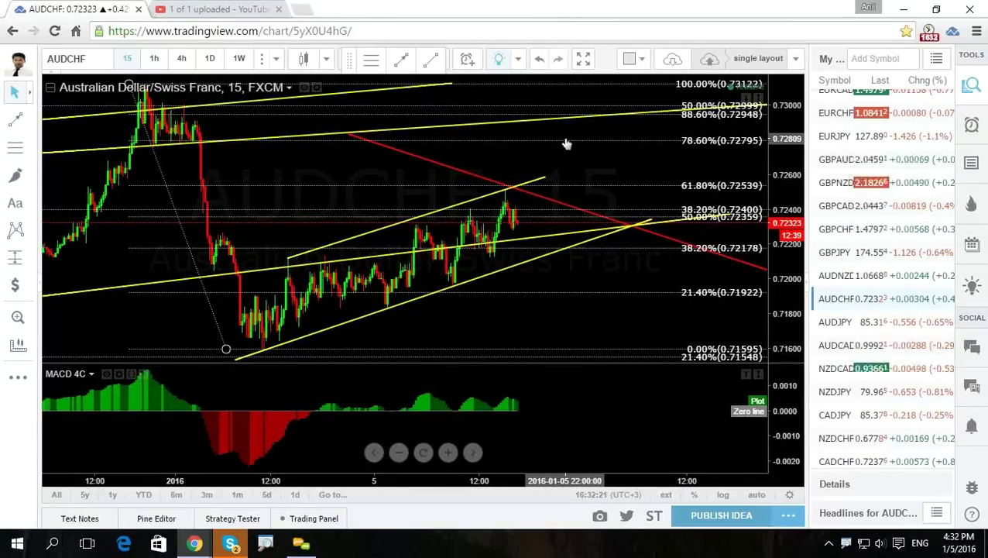
{"action": "left_click_drag", "start_coordinate": [575, 329], "coordinate": [576, 133]}
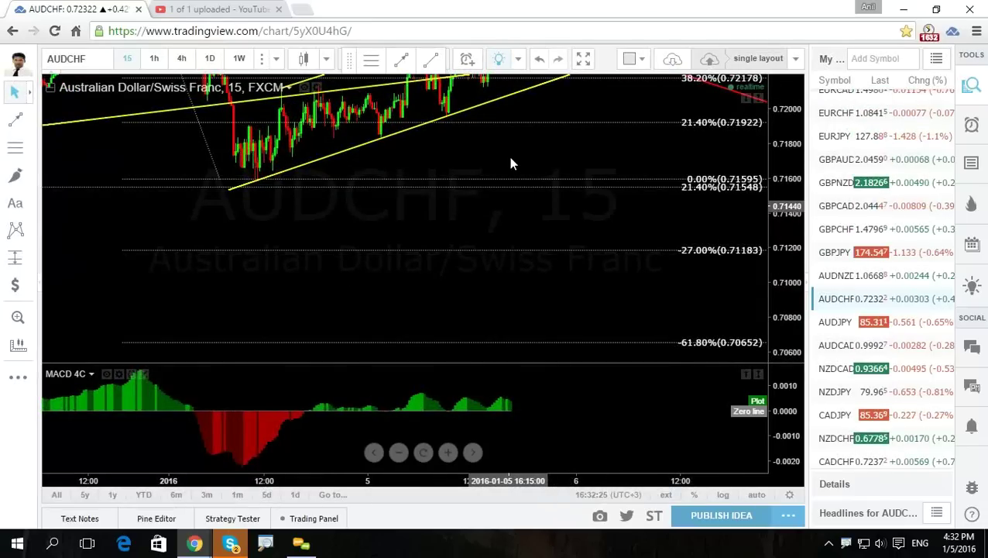
{"action": "left_click_drag", "start_coordinate": [510, 164], "coordinate": [565, 245]}
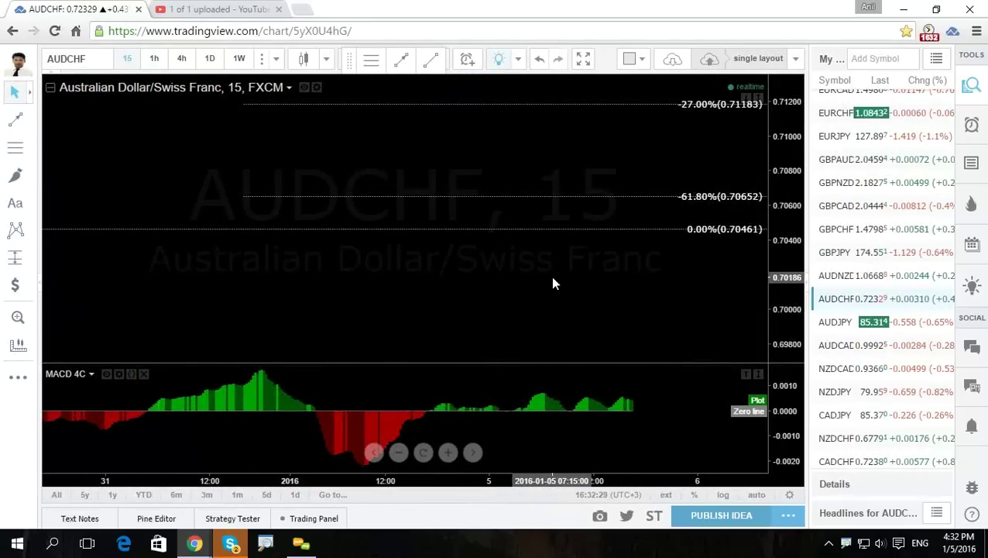
{"action": "left_click_drag", "start_coordinate": [553, 283], "coordinate": [653, 313]}
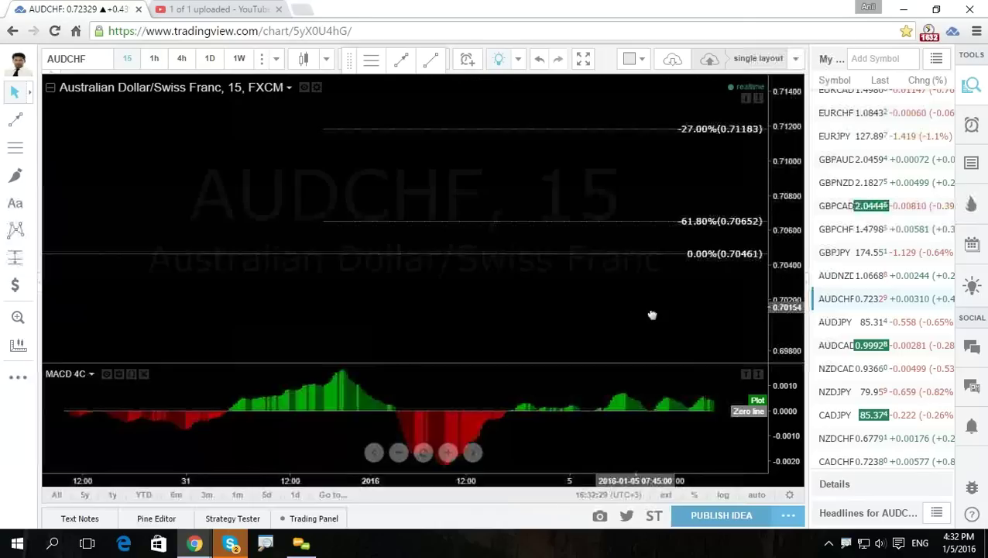
Review the hourly chart's later dates and top peak, then return to 4-hour candles.
{"action": "left_click", "coordinate": [154, 61]}
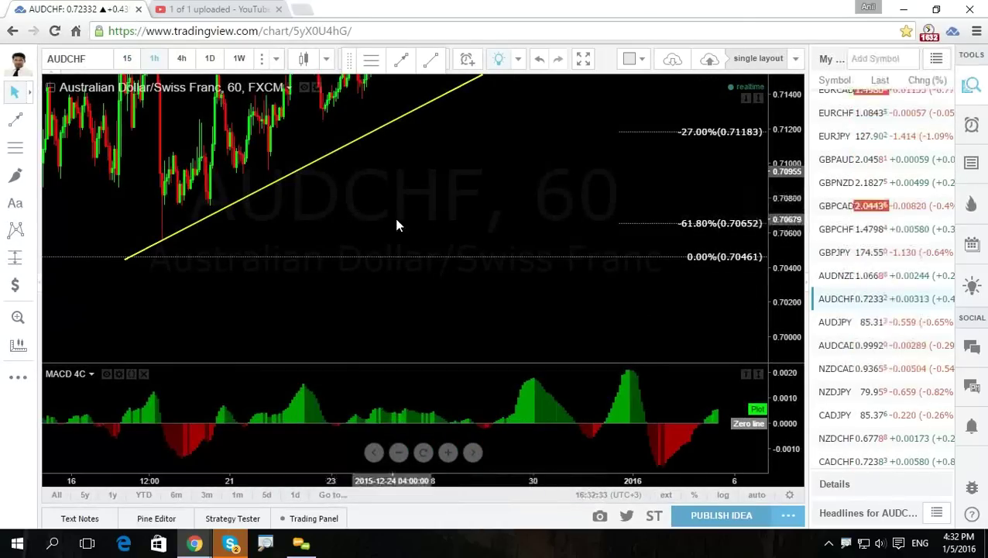
{"action": "left_click_drag", "start_coordinate": [779, 147], "coordinate": [302, 171]}
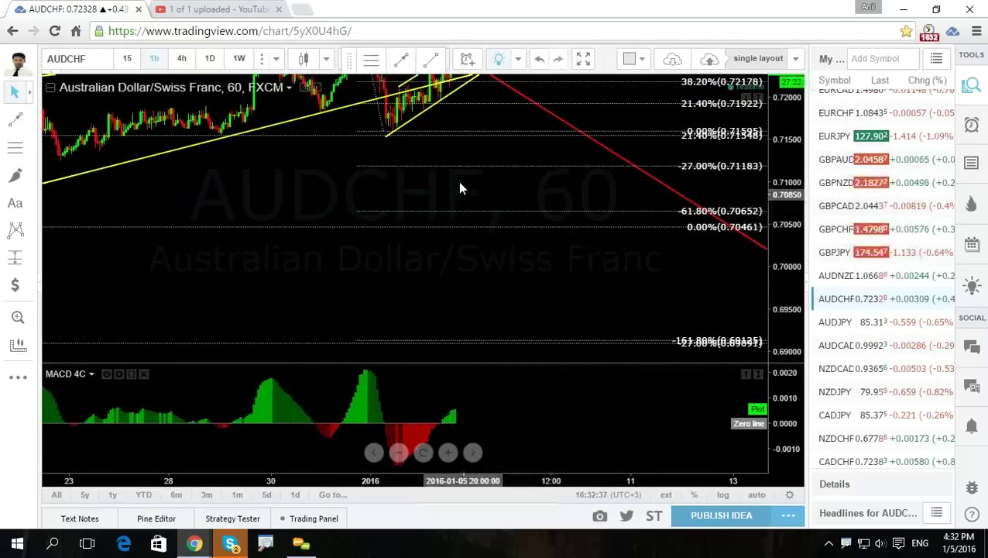
{"action": "left_click_drag", "start_coordinate": [504, 184], "coordinate": [499, 245]}
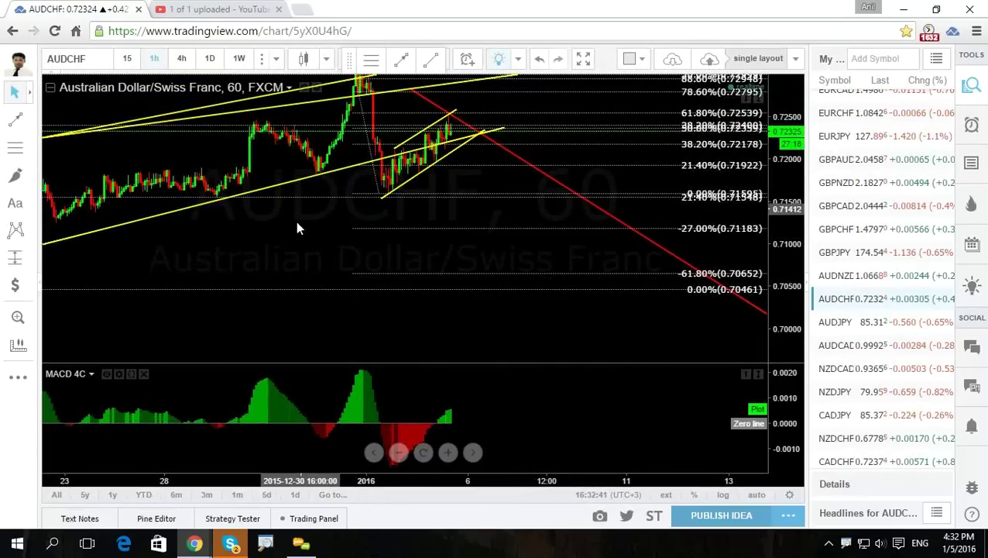
{"action": "left_click_drag", "start_coordinate": [297, 223], "coordinate": [465, 246]}
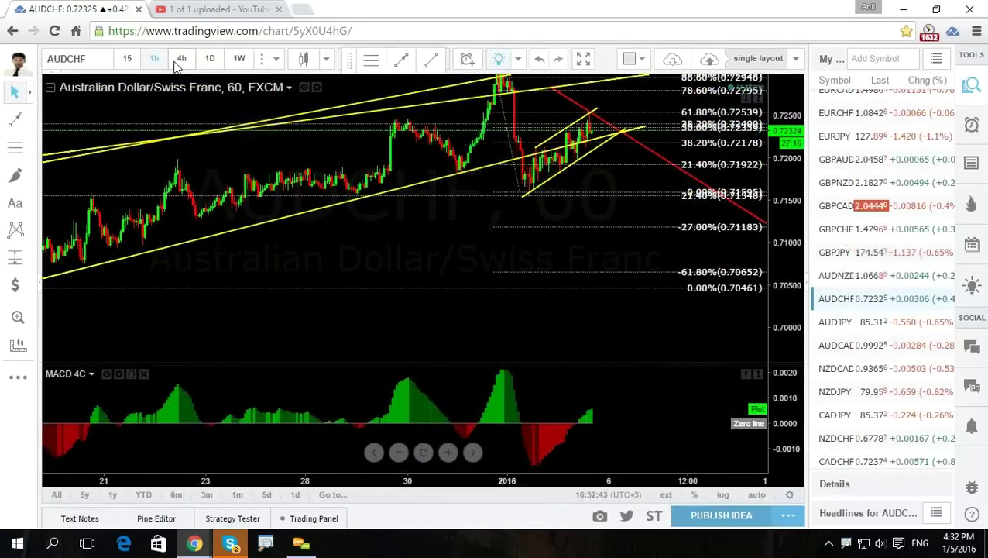
{"action": "left_click", "coordinate": [181, 58]}
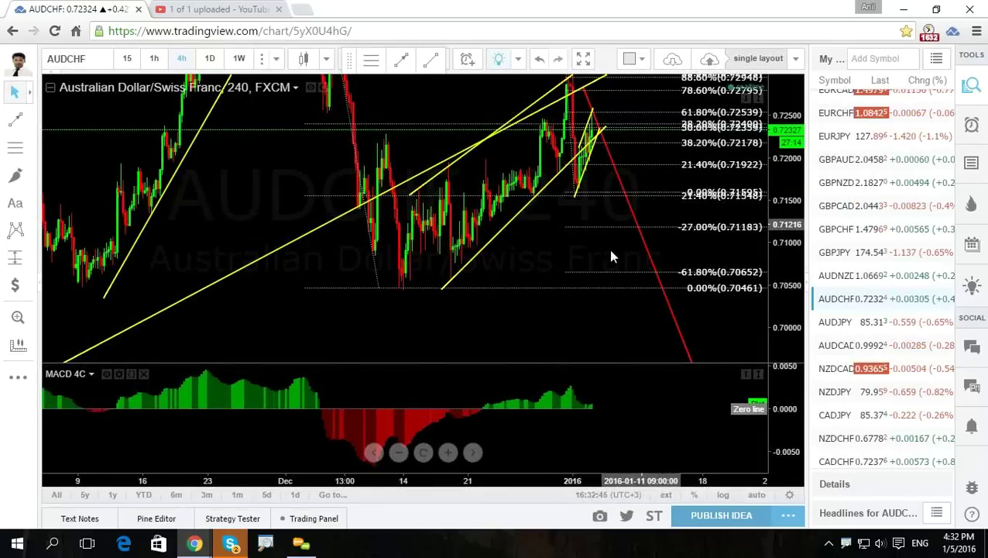
{"action": "left_click_drag", "start_coordinate": [544, 312], "coordinate": [519, 211]}
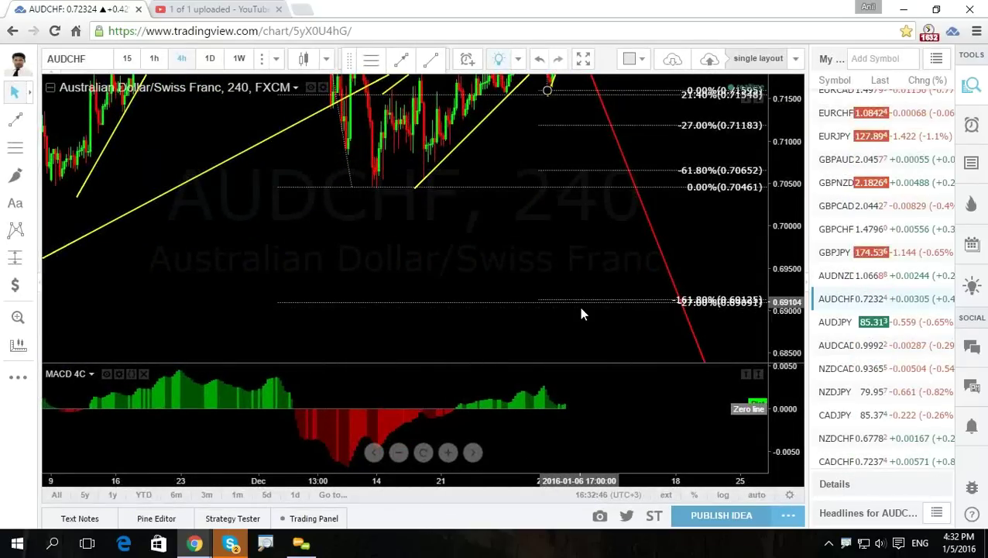
Add a horizontal ray near 0.691 at the −161.8% level and rescale to fit all drawings.
{"action": "left_click", "coordinate": [31, 121]}
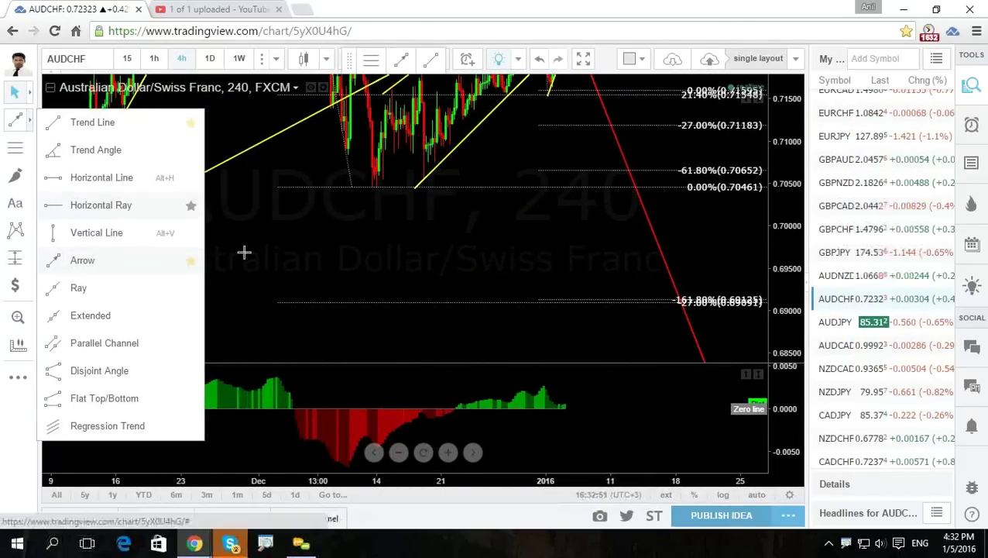
{"action": "left_click", "coordinate": [49, 206]}
{"action": "left_click", "coordinate": [434, 302]}
{"action": "mouse_move", "coordinate": [586, 283]}
{"action": "left_mouse_down"}
{"action": "mouse_move", "coordinate": [543, 325]}
{"action": "mouse_move", "coordinate": [578, 247]}
{"action": "left_mouse_up"}
{"action": "left_click_drag", "start_coordinate": [800, 191], "coordinate": [800, 233]}
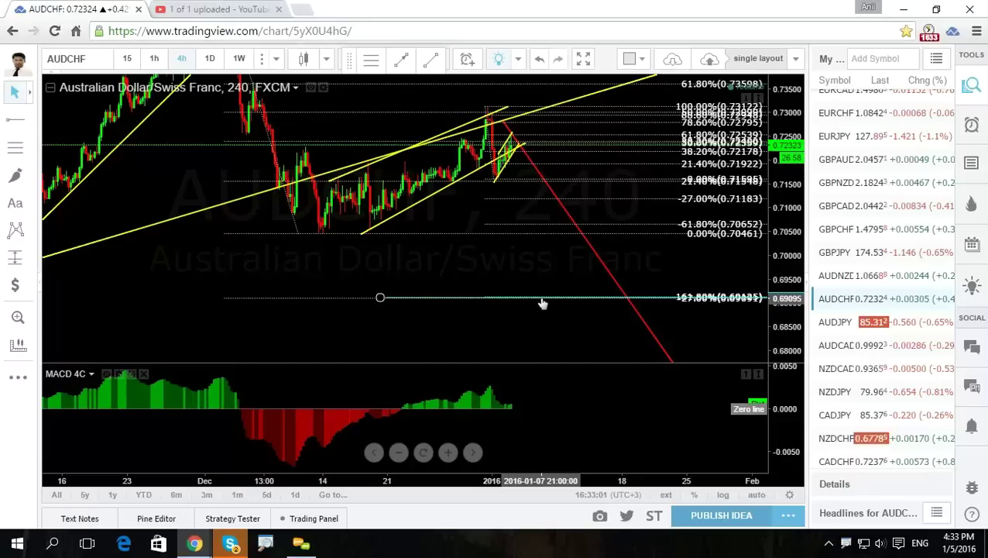
Switch AUDCHF to 1-hour candles and bring the higher price levels into view.
{"action": "key", "text": "1"}
{"action": "key", "text": "h"}
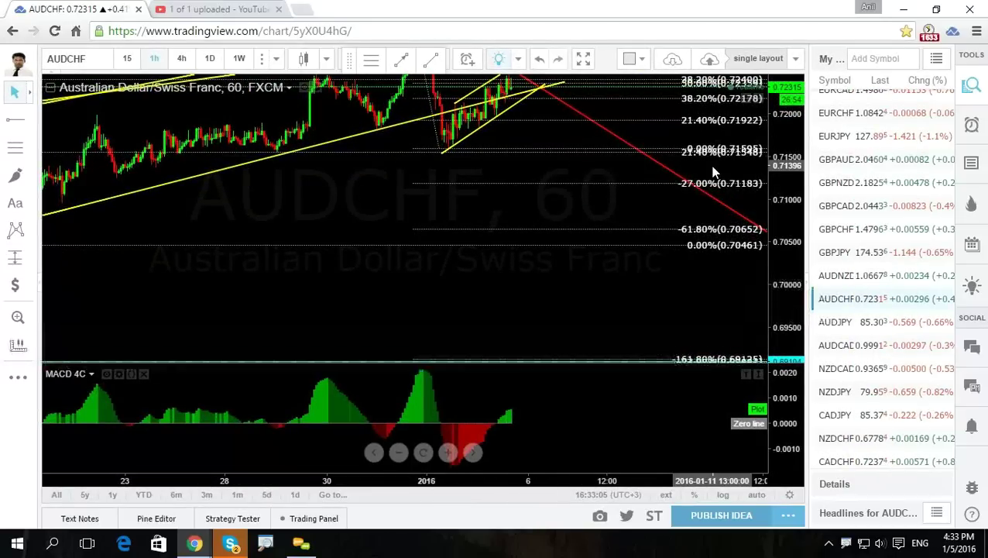
{"action": "left_click_drag", "start_coordinate": [608, 211], "coordinate": [618, 334]}
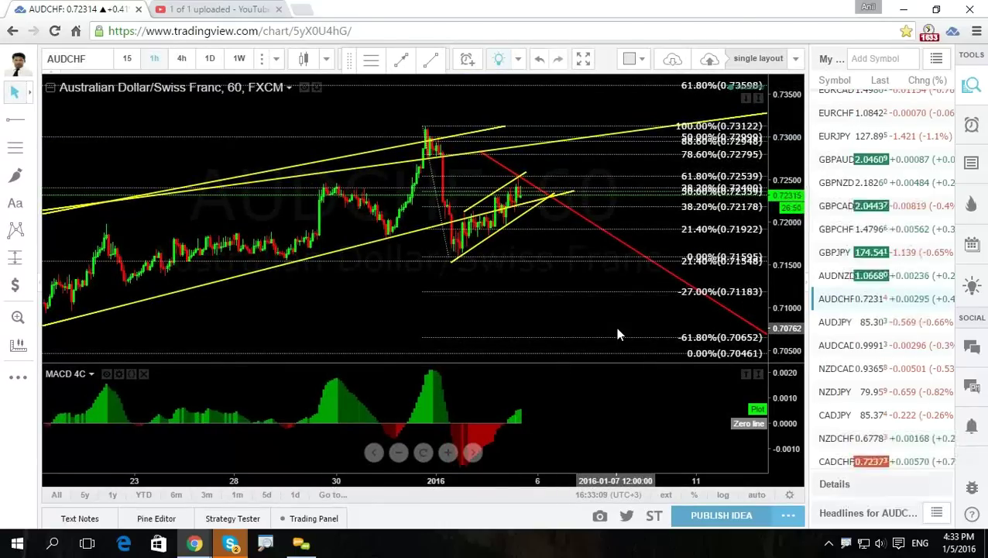
Load AUDJPY, AUDCAD and NZDCAD in turn, then the annotated GBPJPY chart.
{"action": "left_click", "coordinate": [827, 325]}
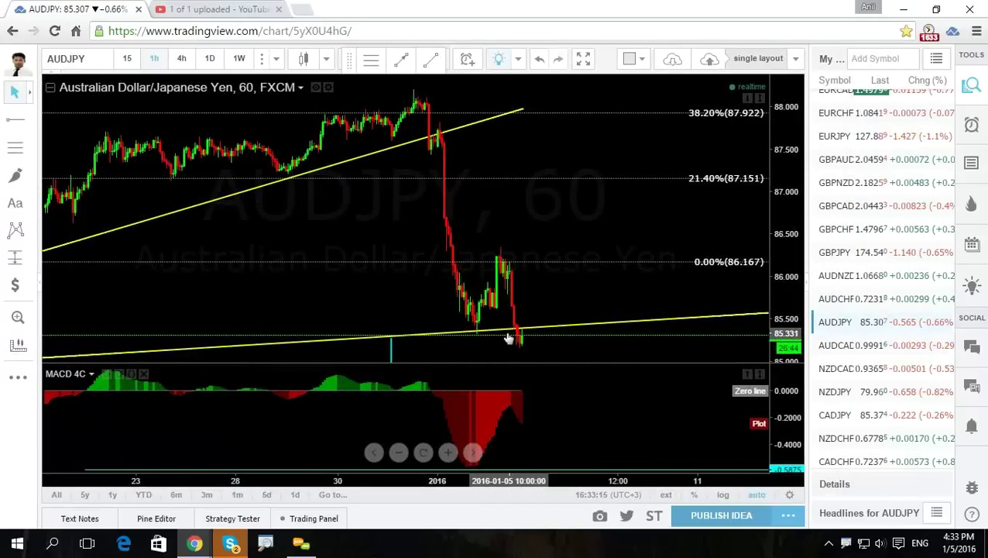
{"action": "left_click", "coordinate": [827, 349]}
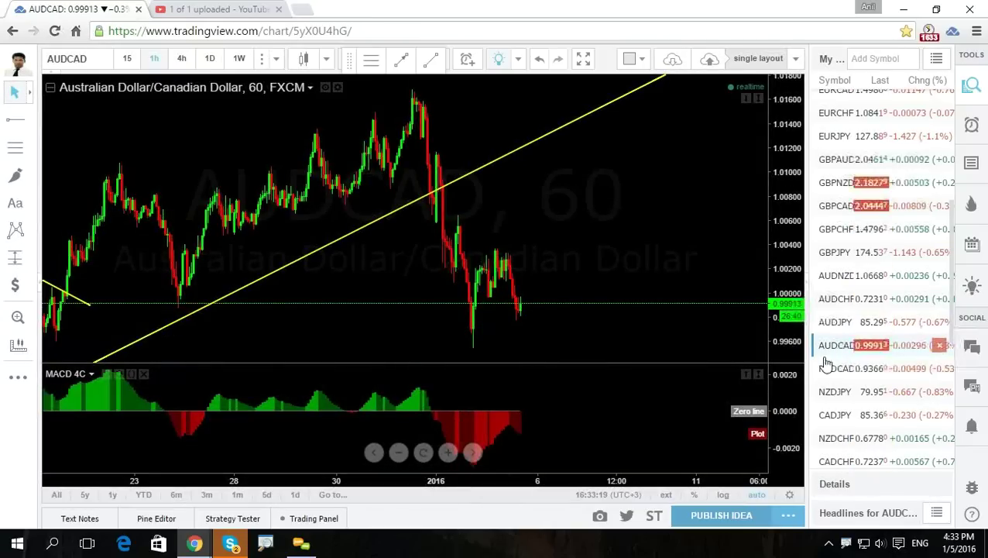
{"action": "left_click", "coordinate": [827, 373]}
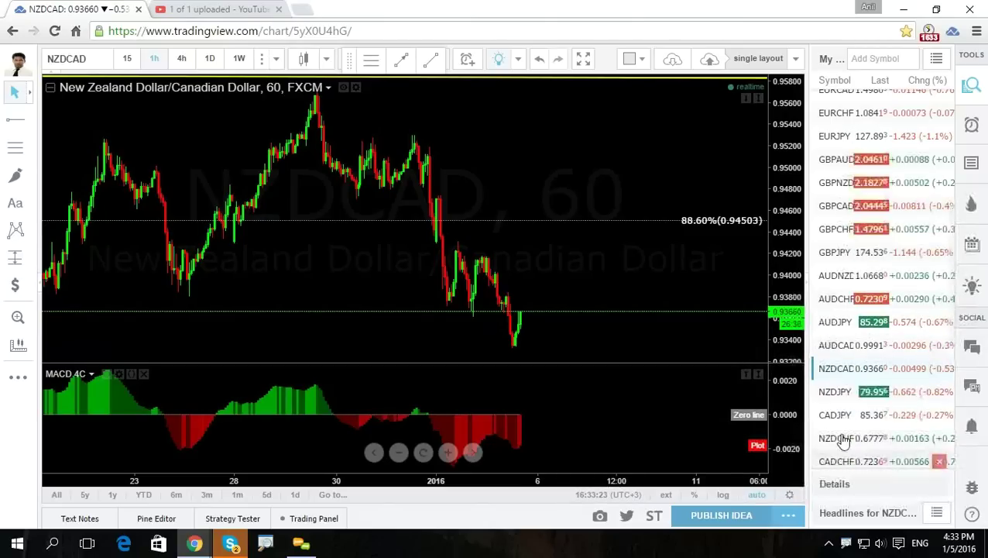
{"action": "scroll", "coordinate": [830, 386], "scroll_direction": "down", "scroll_amount": 3}
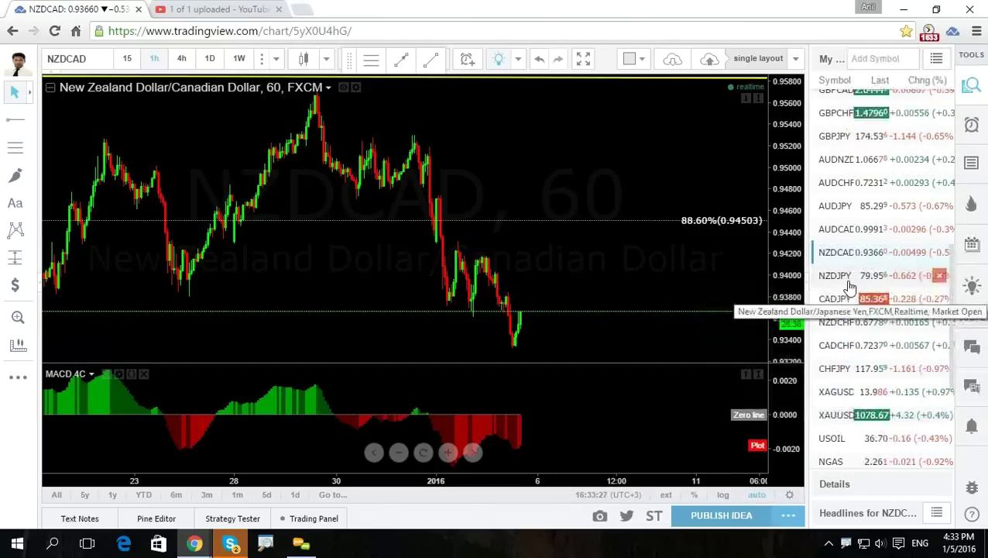
{"action": "scroll", "coordinate": [837, 282], "scroll_direction": "up", "scroll_amount": 3}
{"action": "scroll", "coordinate": [850, 281], "scroll_direction": "up", "scroll_amount": 1}
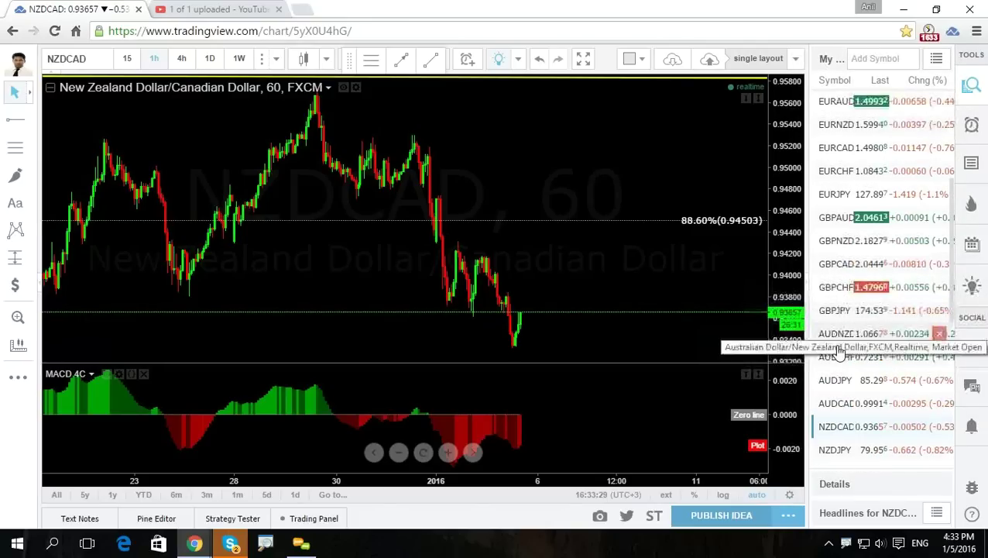
{"action": "left_click", "coordinate": [834, 313]}
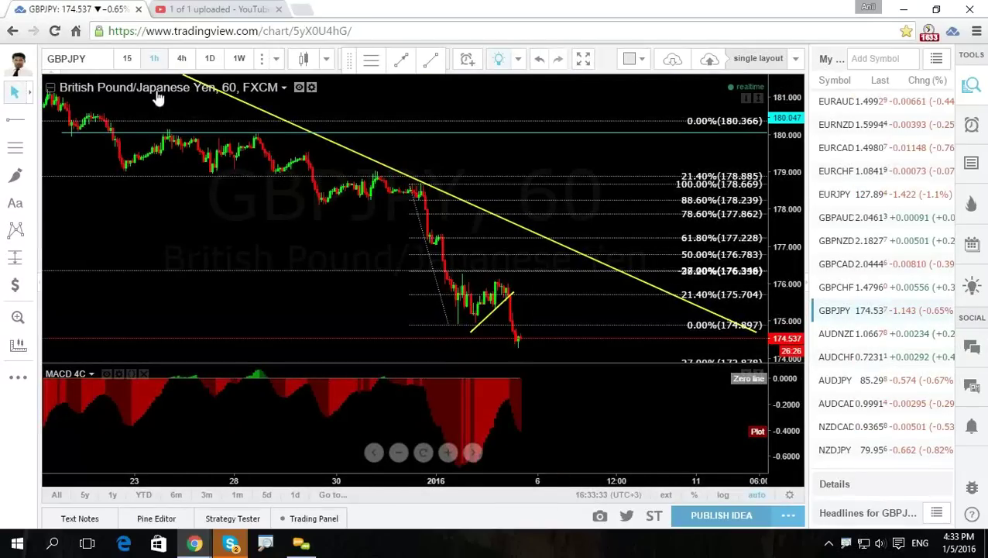
Check GBPJPY on 15-minute then hourly candles, compressing the price scale to show the -27% level.
{"action": "left_click", "coordinate": [132, 66]}
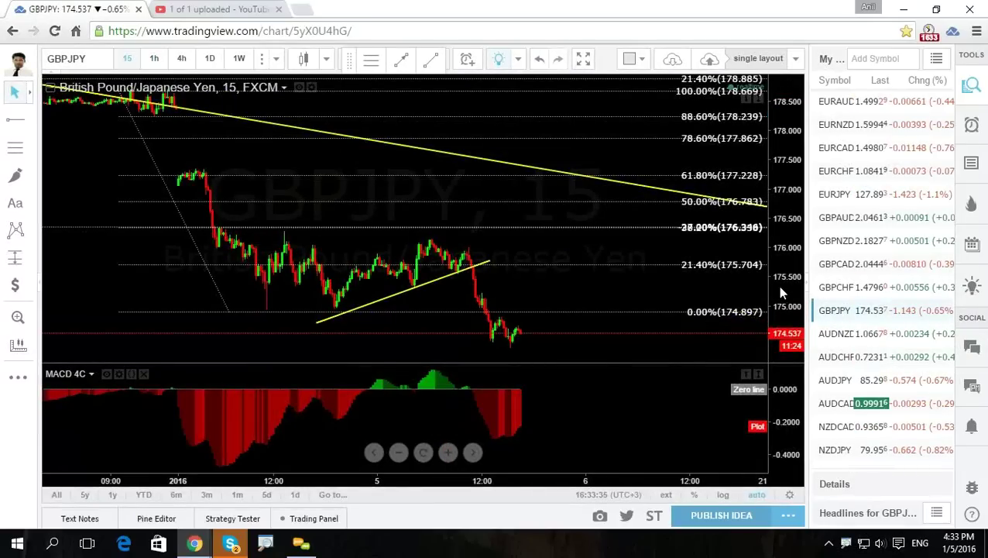
{"action": "left_click_drag", "start_coordinate": [699, 297], "coordinate": [542, 240]}
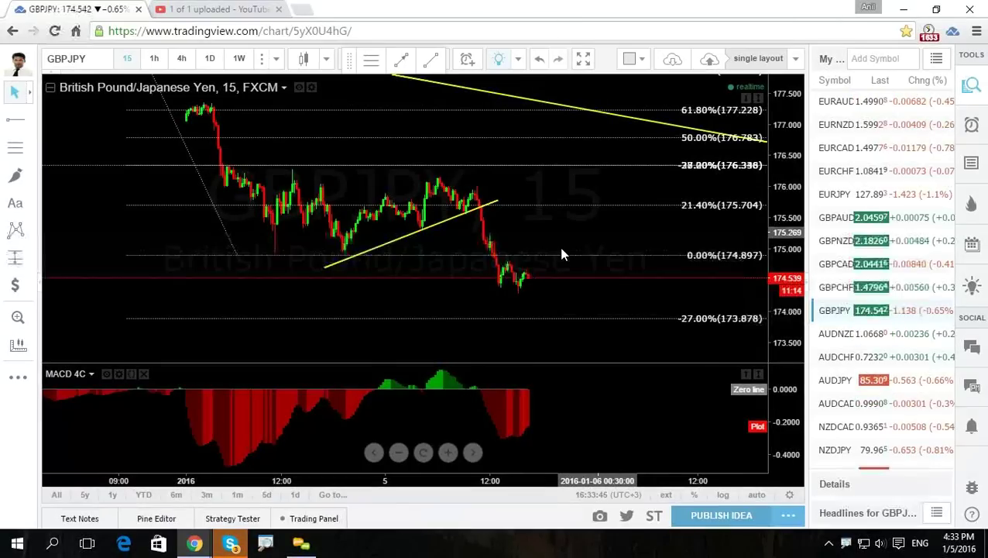
{"action": "scroll", "coordinate": [525, 222], "scroll_direction": "up", "scroll_amount": 3}
{"action": "scroll", "coordinate": [525, 223], "scroll_direction": "up", "scroll_amount": 2}
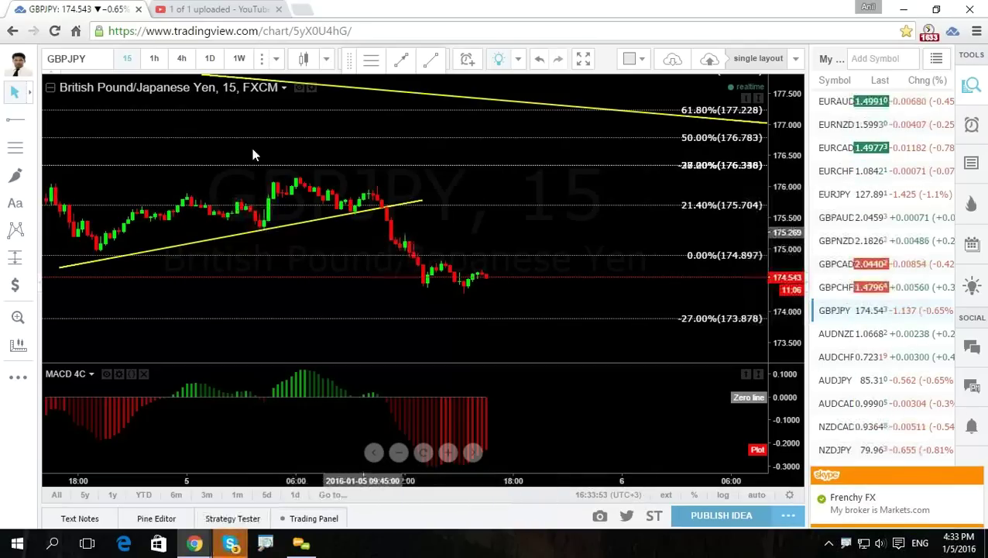
{"action": "left_click", "coordinate": [155, 60]}
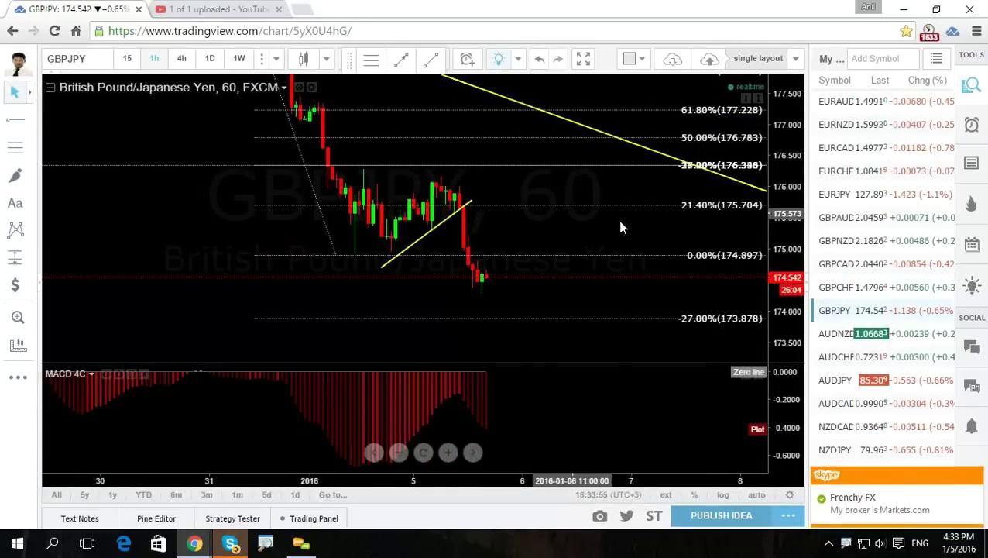
{"action": "left_click_drag", "start_coordinate": [790, 249], "coordinate": [503, 269]}
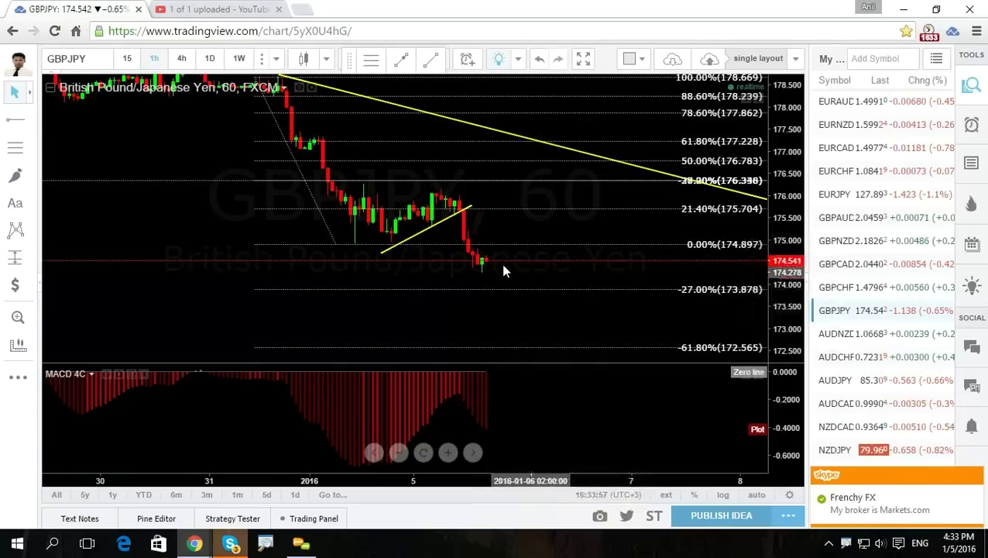
Flip through 15-minute, hourly and 4-hour candles, compressing the scale for more Fibonacci levels.
{"action": "left_click", "coordinate": [128, 59]}
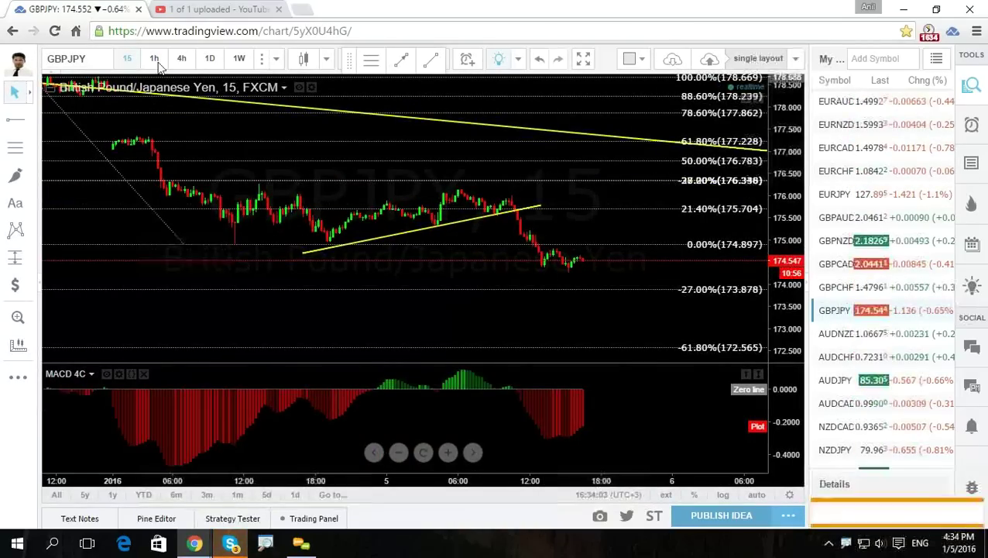
{"action": "left_click", "coordinate": [155, 58]}
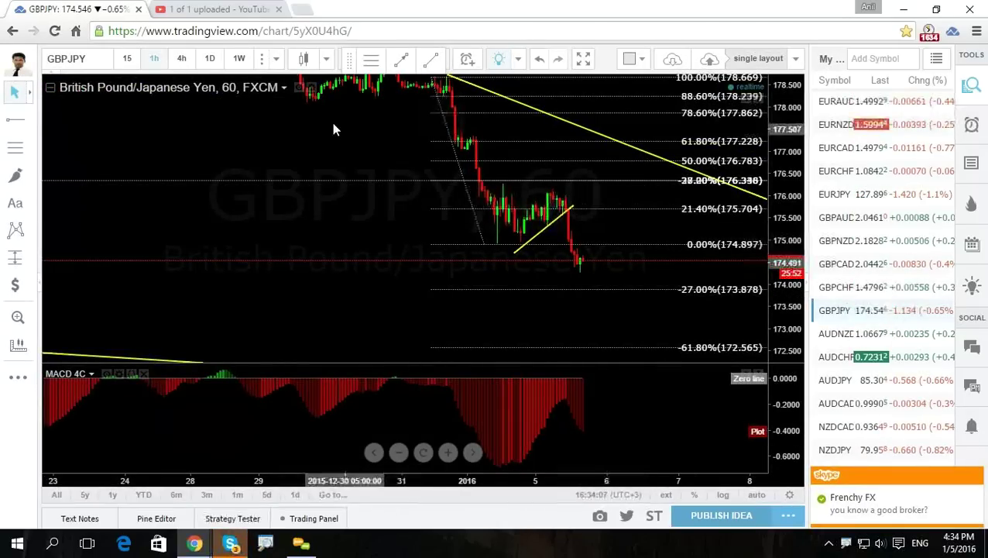
{"action": "left_click", "coordinate": [182, 59]}
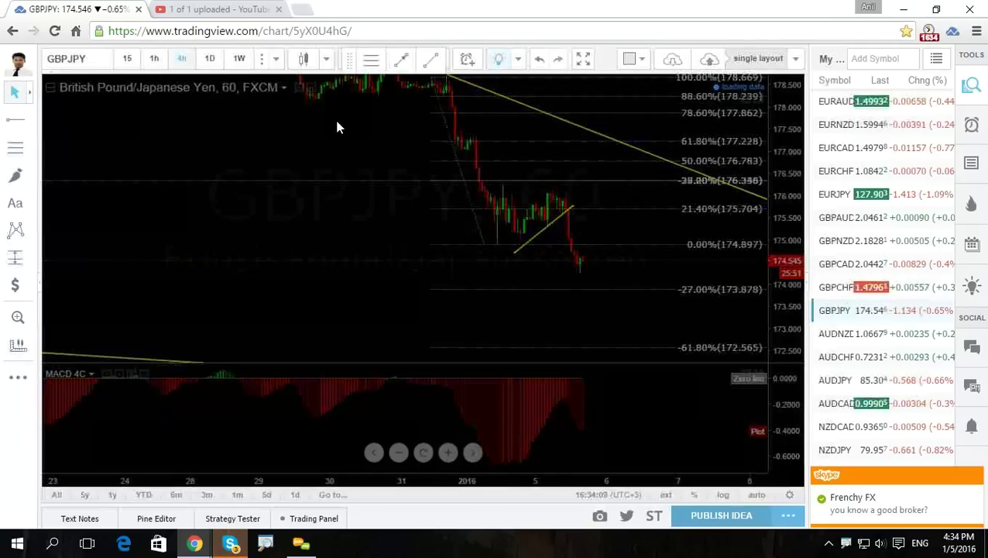
{"action": "left_click_drag", "start_coordinate": [790, 178], "coordinate": [790, 232]}
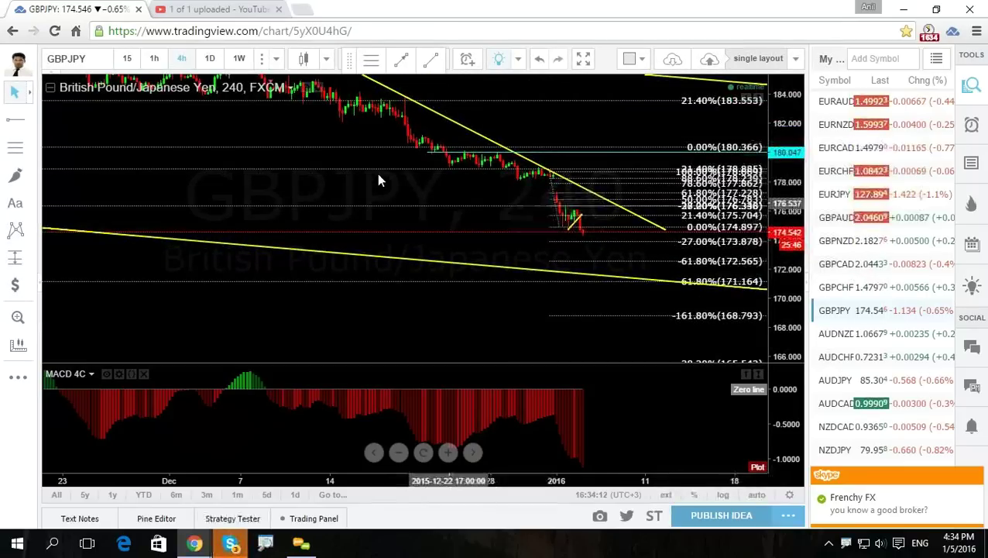
Move to daily candles from 2015, fit the full Fibonacci range, and erase the blue sketch.
{"action": "left_click", "coordinate": [209, 59]}
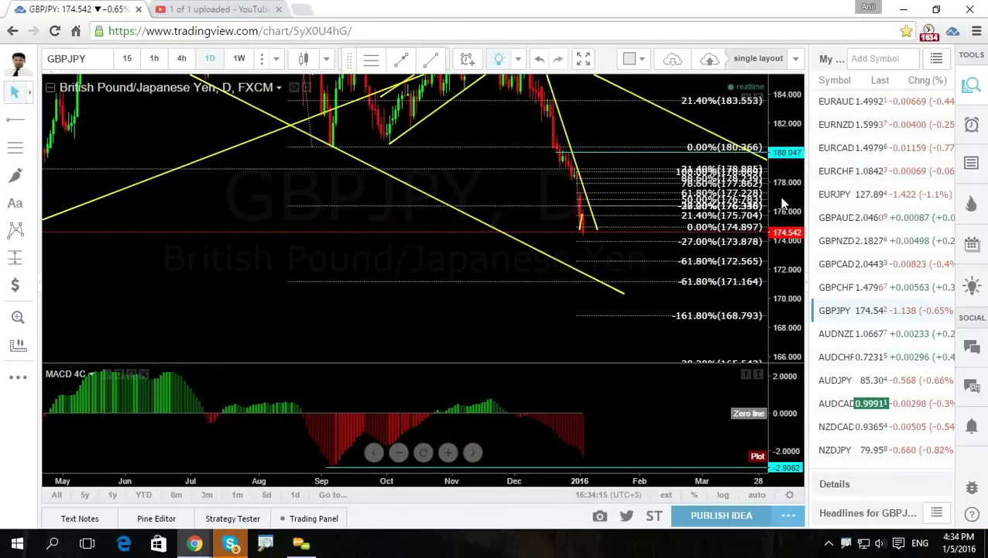
{"action": "left_click_drag", "start_coordinate": [779, 196], "coordinate": [779, 217]}
{"action": "left_click_drag", "start_coordinate": [529, 301], "coordinate": [494, 380]}
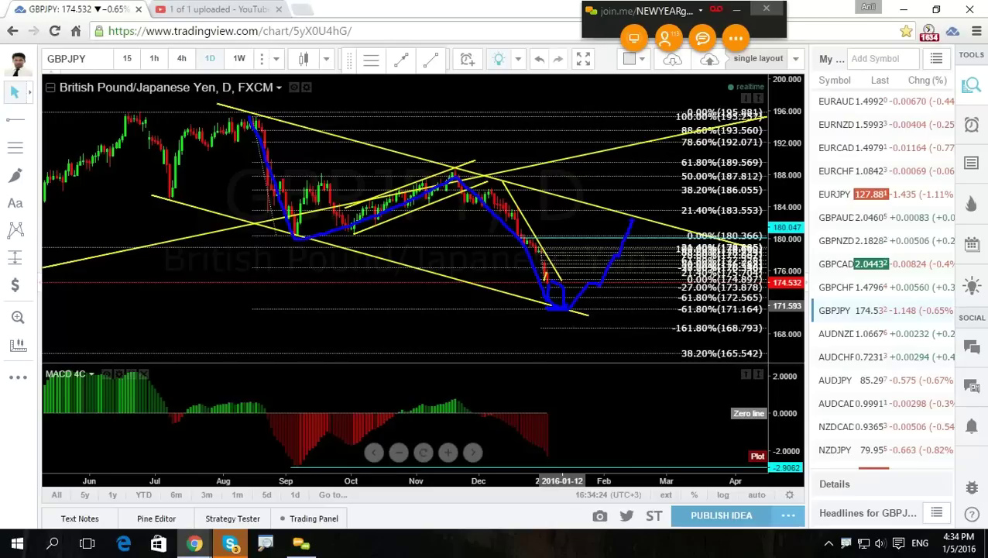
{"action": "key", "text": "Escape"}
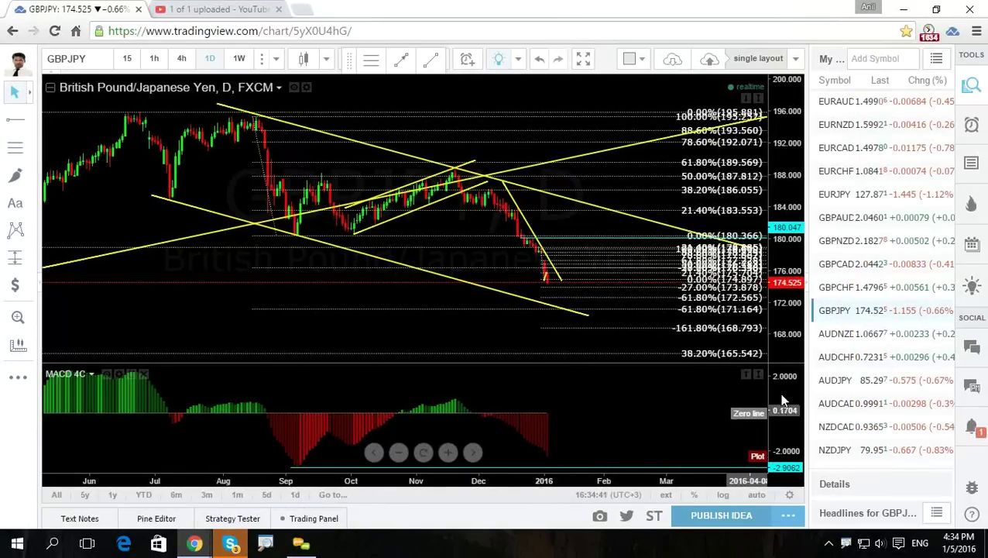
{"action": "scroll", "coordinate": [626, 418], "scroll_direction": "down", "scroll_amount": 2}
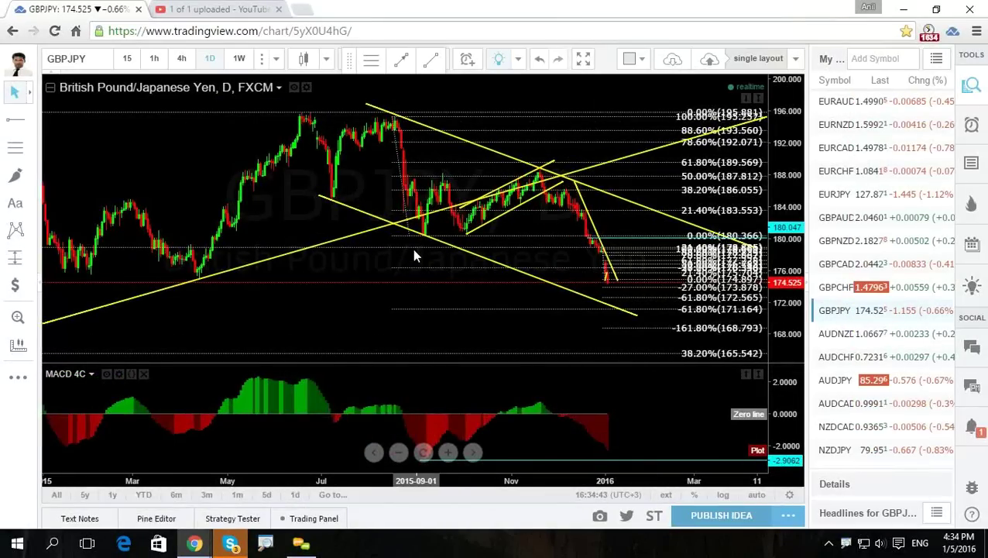
{"action": "left_click_drag", "start_coordinate": [496, 318], "coordinate": [504, 400]}
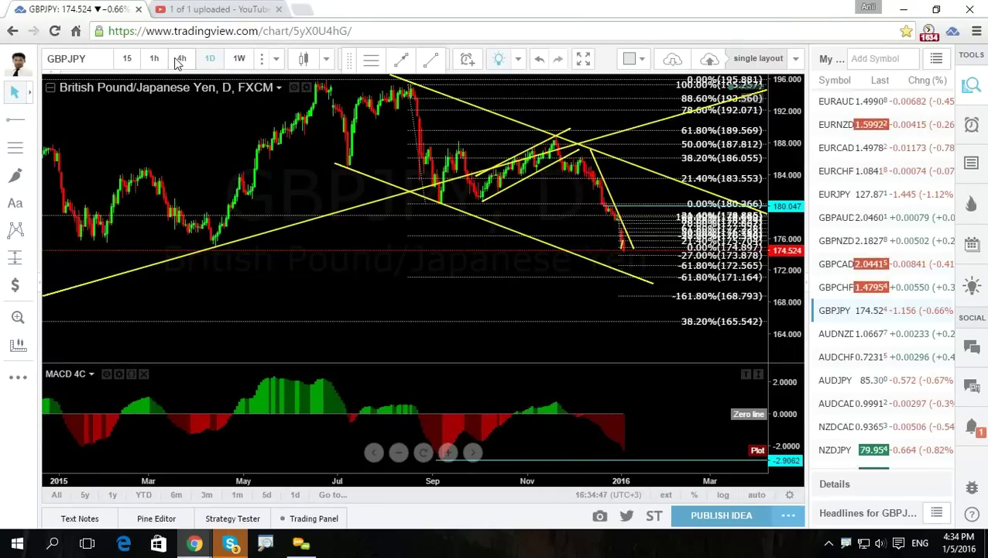
{"action": "type", "text": "240"}
{"action": "key", "text": "Return"}
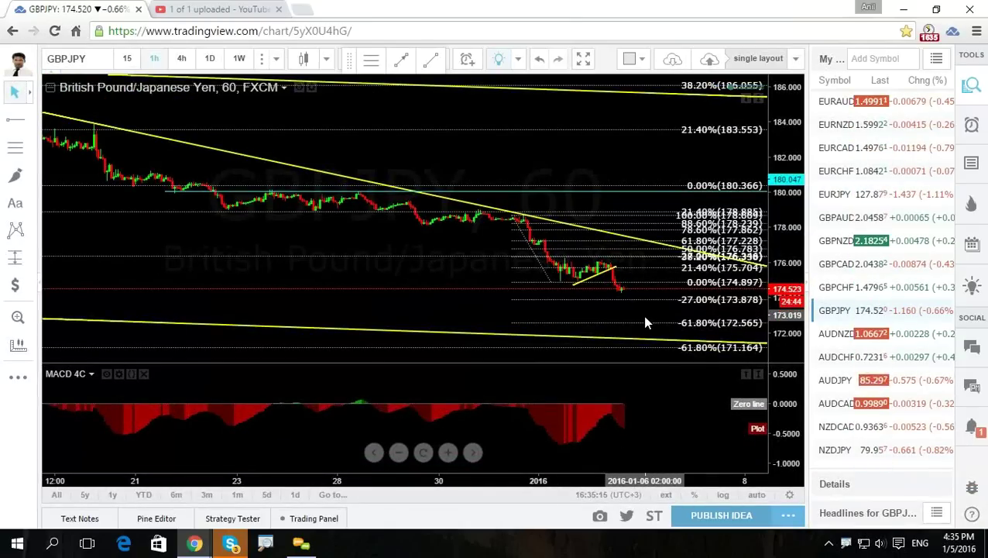
{"action": "left_click_drag", "start_coordinate": [642, 315], "coordinate": [590, 309]}
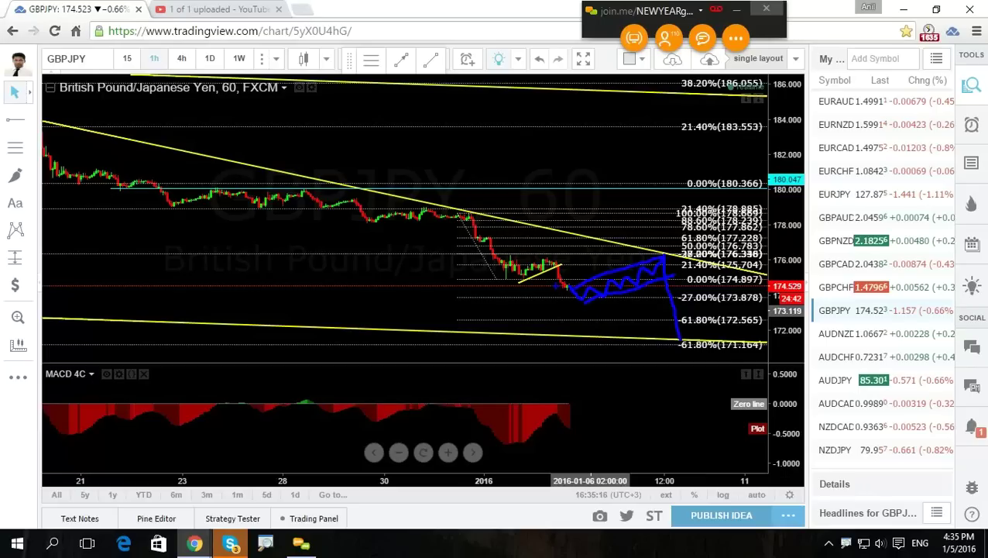
{"action": "key", "text": "Escape"}
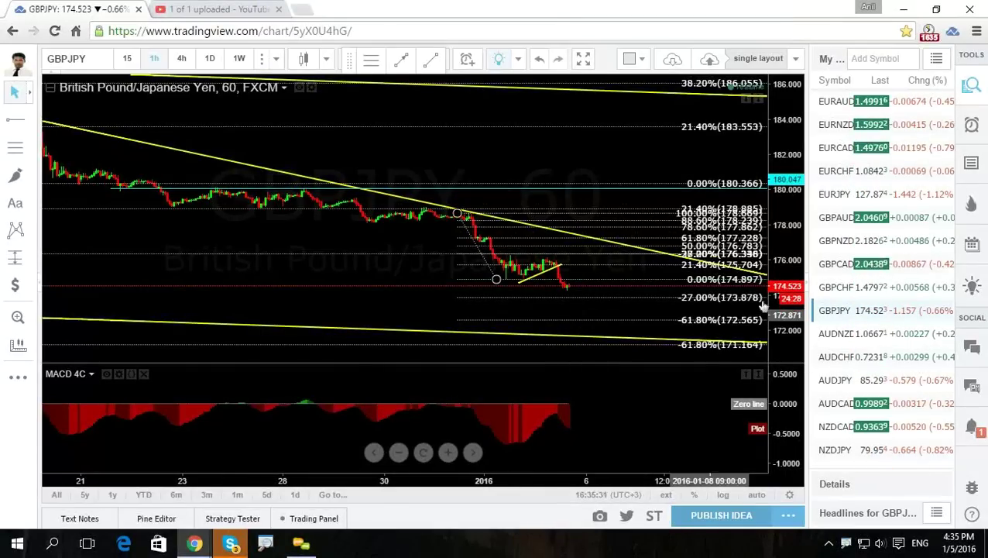
{"action": "scroll", "coordinate": [859, 272], "scroll_direction": "up", "scroll_amount": 1}
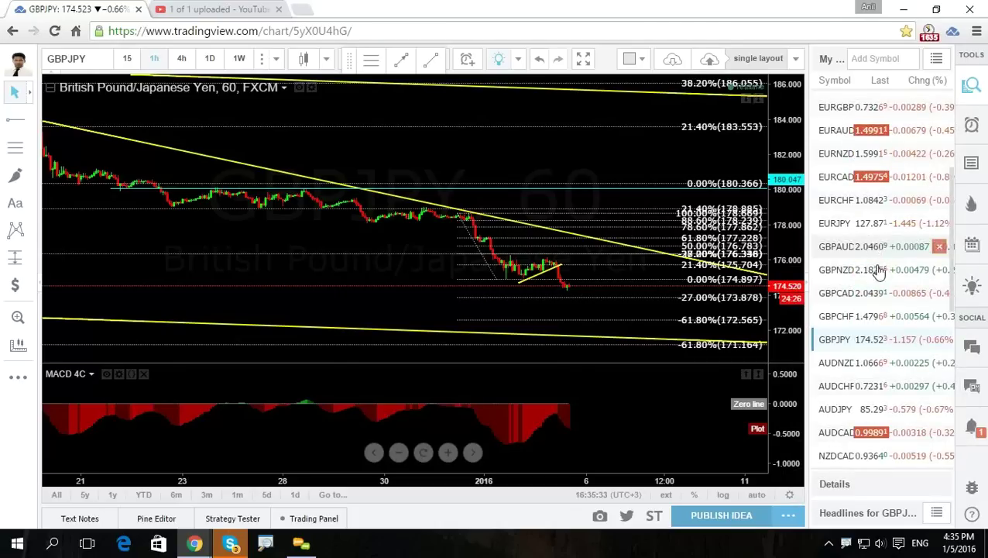
{"action": "scroll", "coordinate": [898, 362], "scroll_direction": "up", "scroll_amount": 2}
{"action": "scroll", "coordinate": [896, 358], "scroll_direction": "down", "scroll_amount": 10}
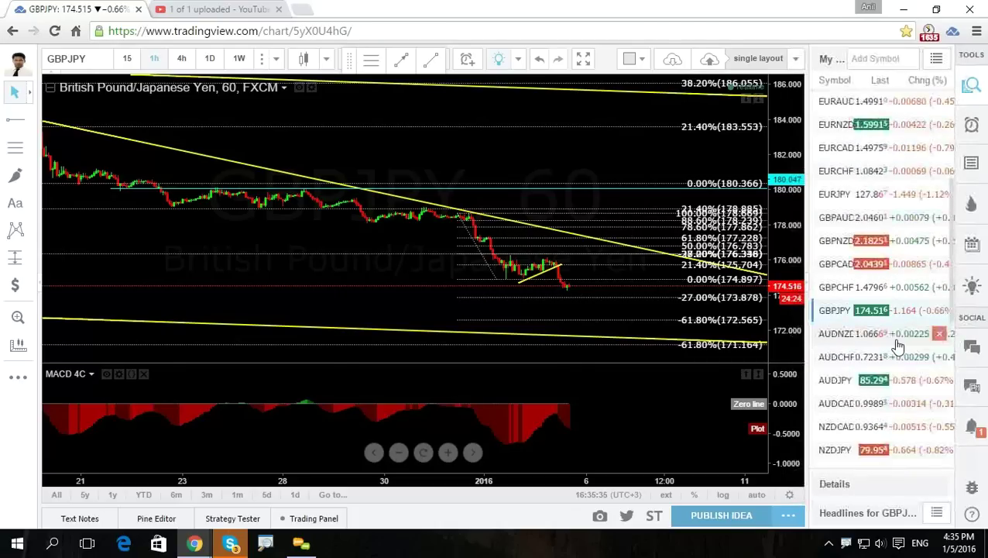
{"action": "scroll", "coordinate": [896, 358], "scroll_direction": "down", "scroll_amount": 5}
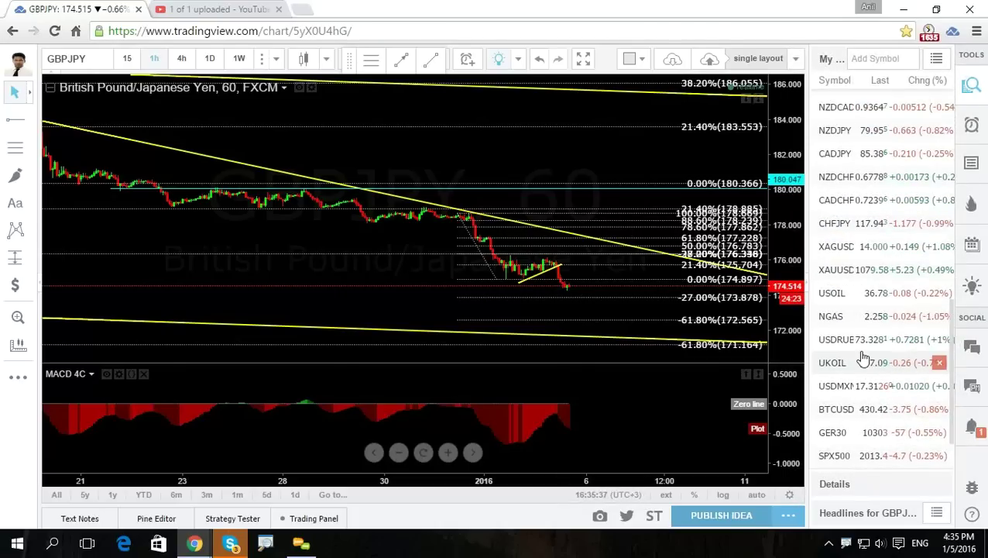
Load XAGUSD on 4-hour candles, shifted left to leave space after the latest price.
{"action": "left_click", "coordinate": [836, 249]}
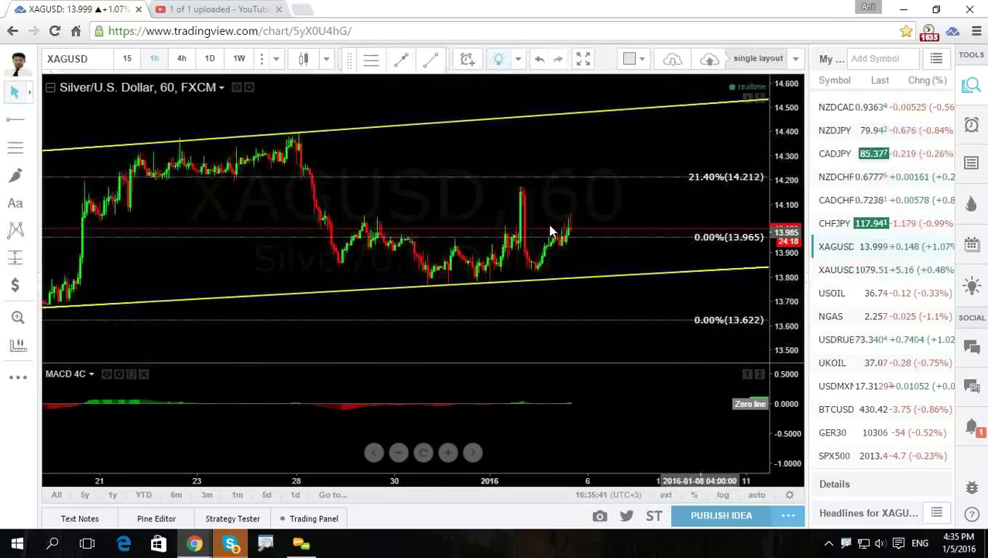
{"action": "left_click", "coordinate": [183, 58]}
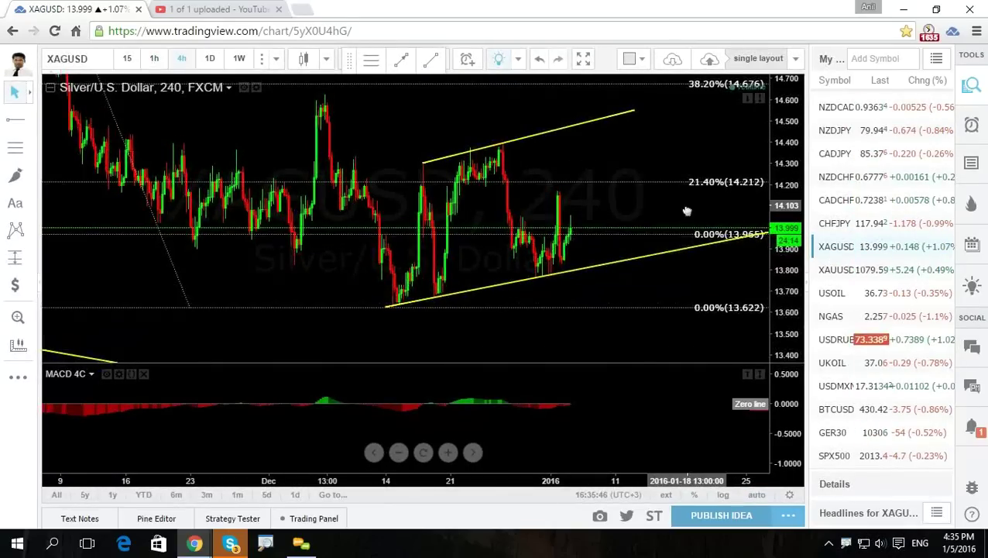
{"action": "left_click_drag", "start_coordinate": [686, 209], "coordinate": [635, 213]}
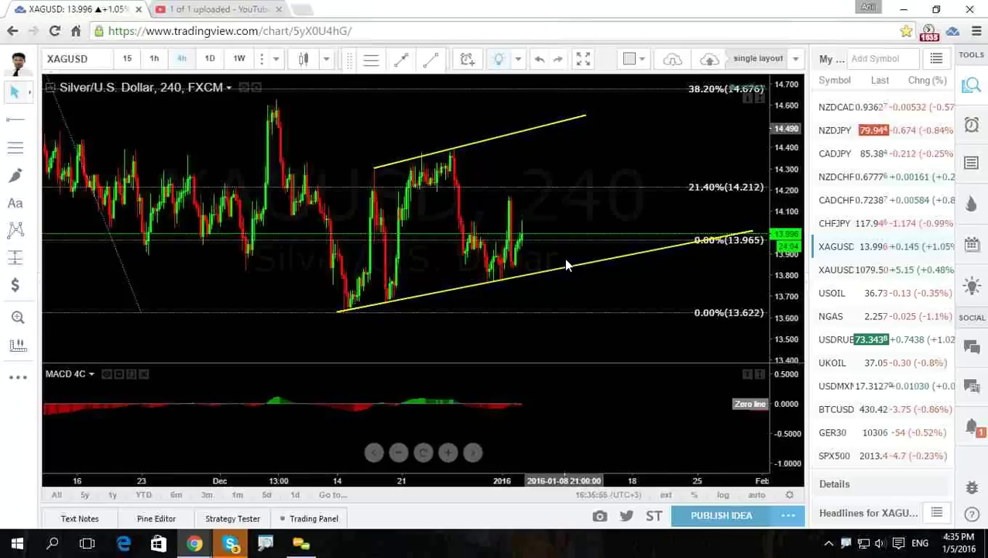
{"action": "scroll", "coordinate": [862, 271], "scroll_direction": "down", "scroll_amount": 3}
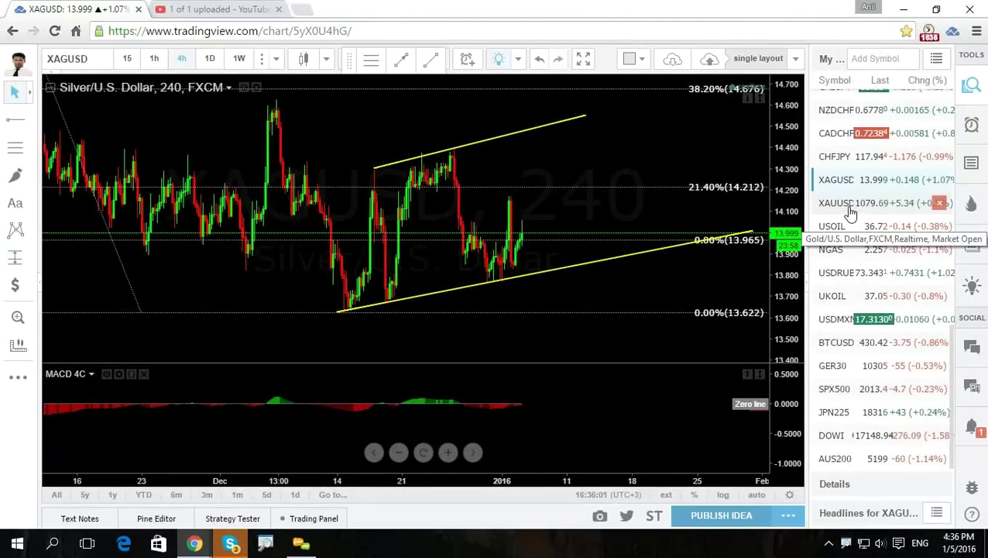
{"action": "scroll", "coordinate": [851, 209], "scroll_direction": "up", "scroll_amount": 3}
Load NZDCHF, check its 1-hour view, clear the freehand sketch, and return to 4-hour candles.
{"action": "left_click", "coordinate": [849, 174]}
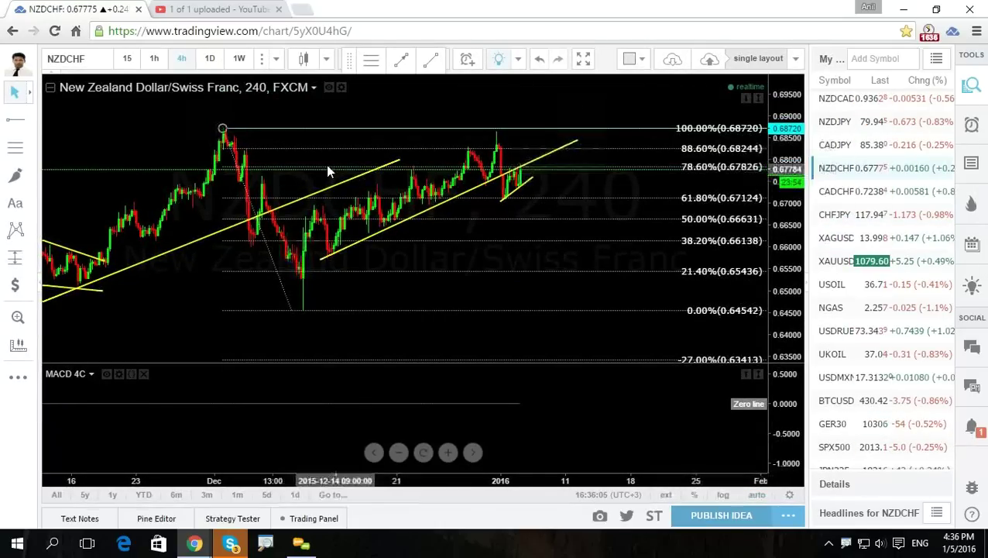
{"action": "left_click", "coordinate": [154, 59]}
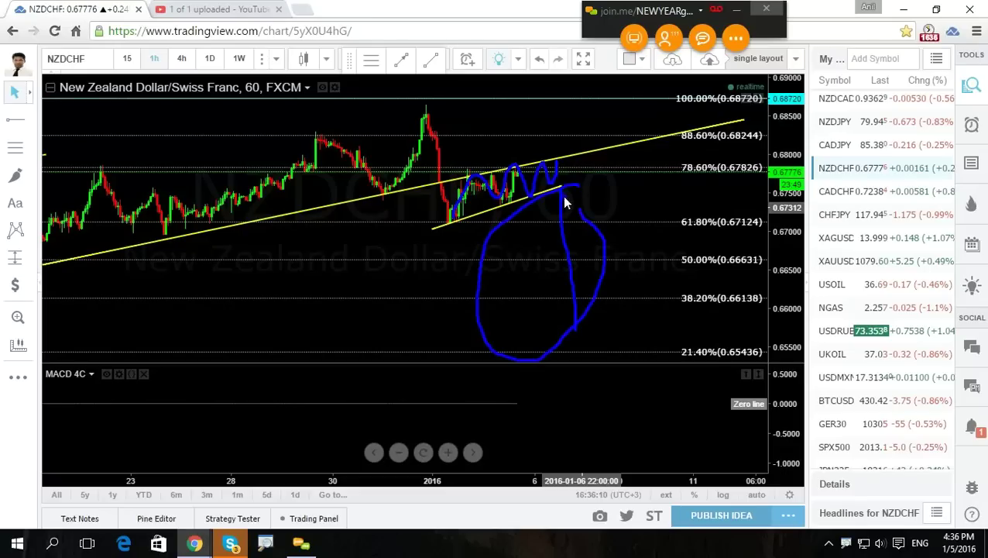
{"action": "key", "text": "Escape"}
{"action": "left_click", "coordinate": [179, 59]}
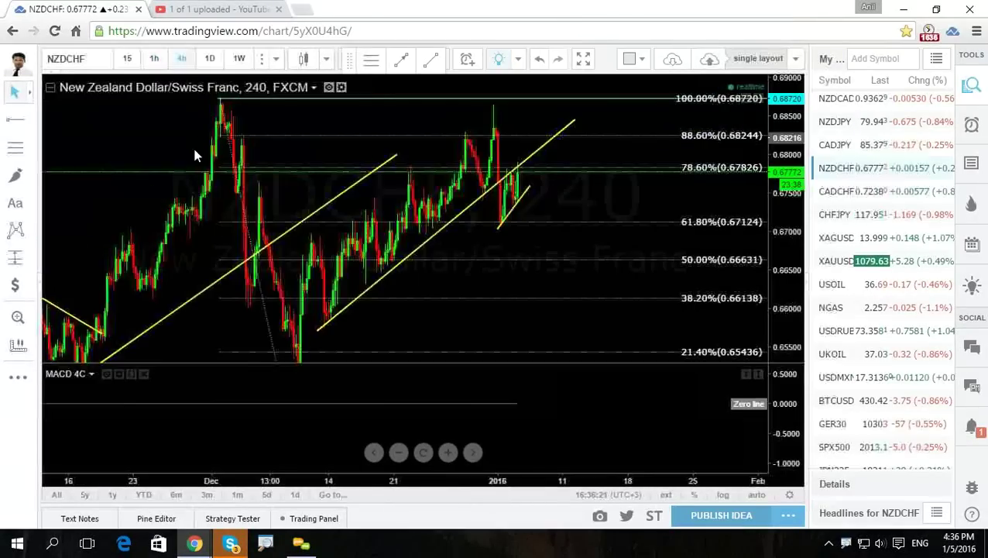
Reposition the Fibonacci retracement so its anchors sit at 0.68698 and 0.64587.
{"action": "left_click_drag", "start_coordinate": [781, 279], "coordinate": [781, 321]}
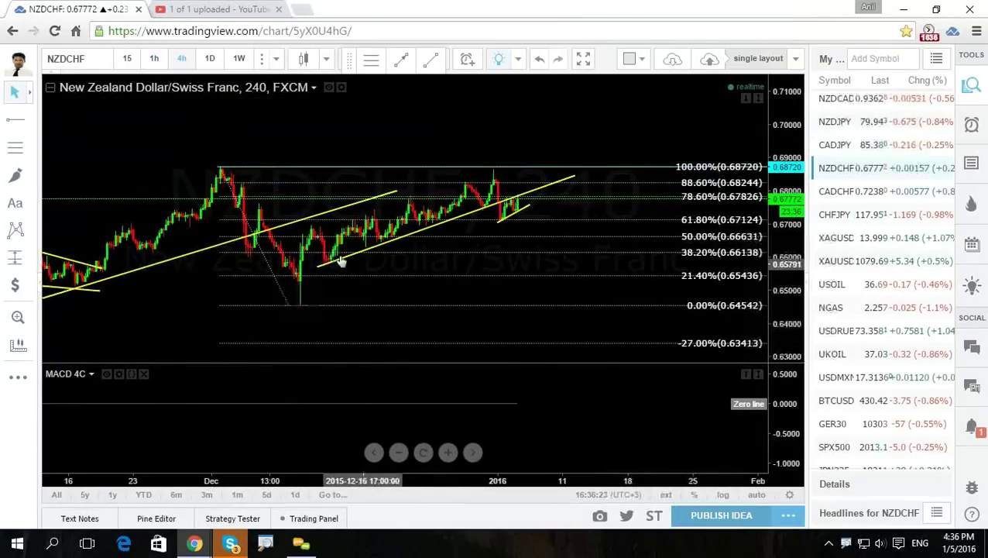
{"action": "left_click_drag", "start_coordinate": [261, 217], "coordinate": [232, 222]}
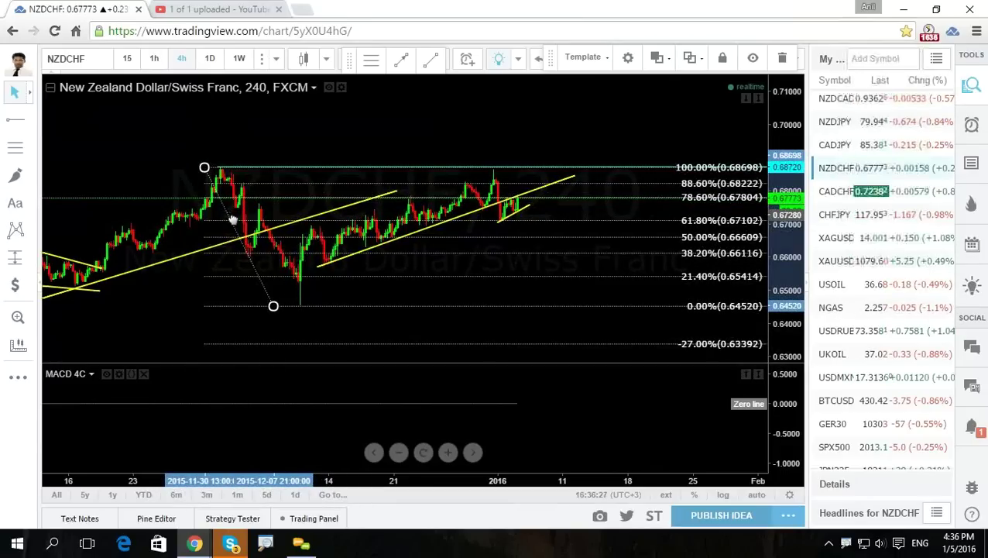
{"action": "left_click_drag", "start_coordinate": [273, 306], "coordinate": [282, 303]}
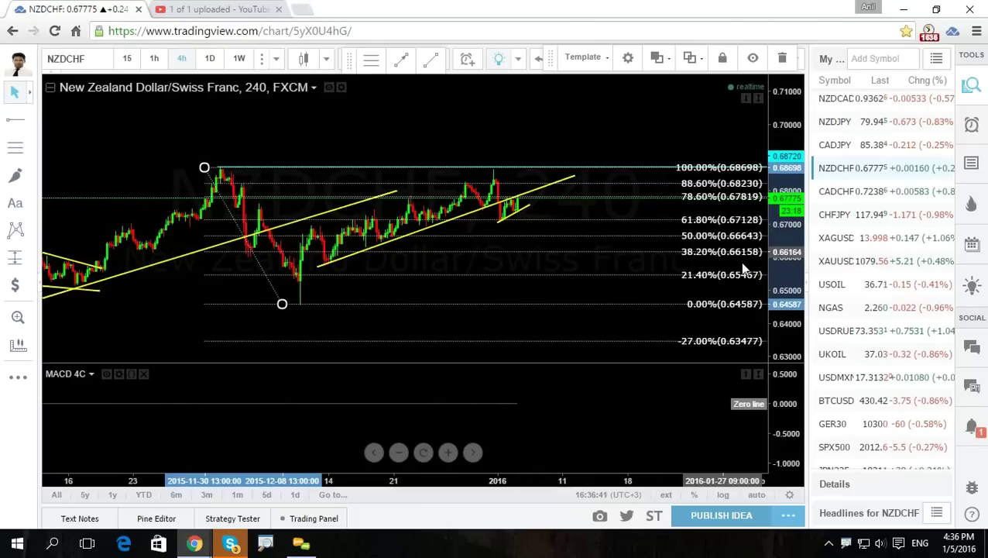
{"action": "left_click_drag", "start_coordinate": [793, 287], "coordinate": [793, 306]}
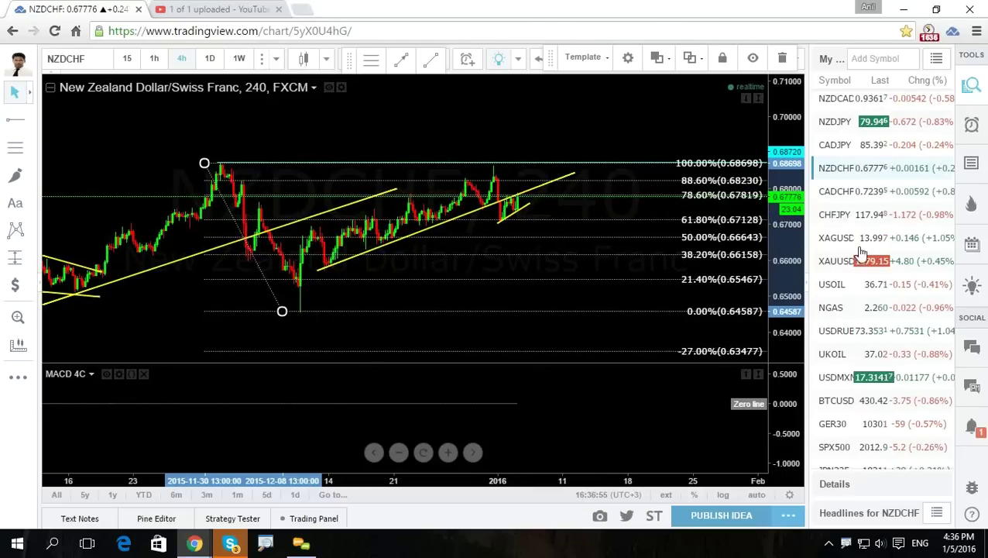
{"action": "scroll", "coordinate": [879, 260], "scroll_direction": "down", "scroll_amount": 1}
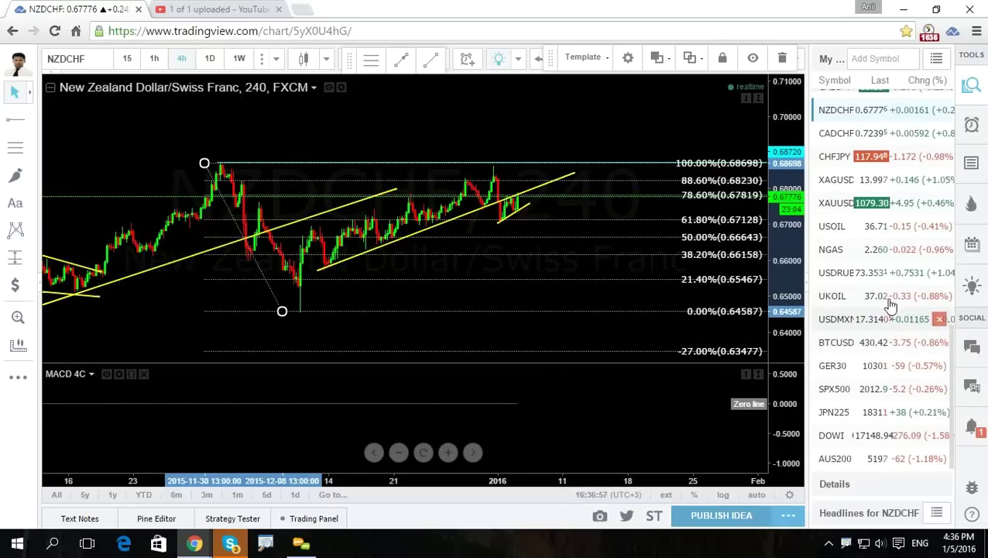
{"action": "scroll", "coordinate": [896, 294], "scroll_direction": "up", "scroll_amount": 7}
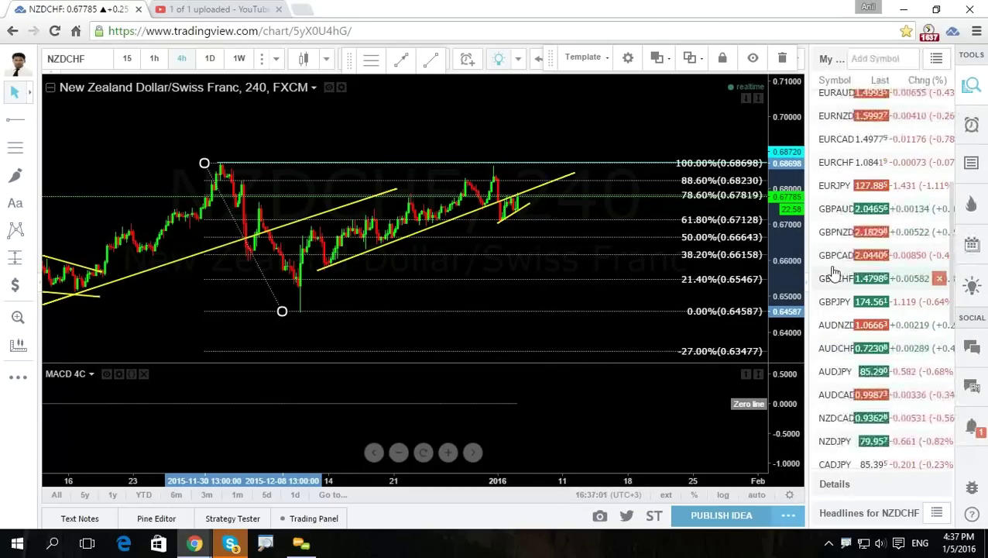
Load GBPCHF and delete the short upper trendline capping the recent sideways range.
{"action": "left_click", "coordinate": [832, 258]}
{"action": "left_click", "coordinate": [832, 279]}
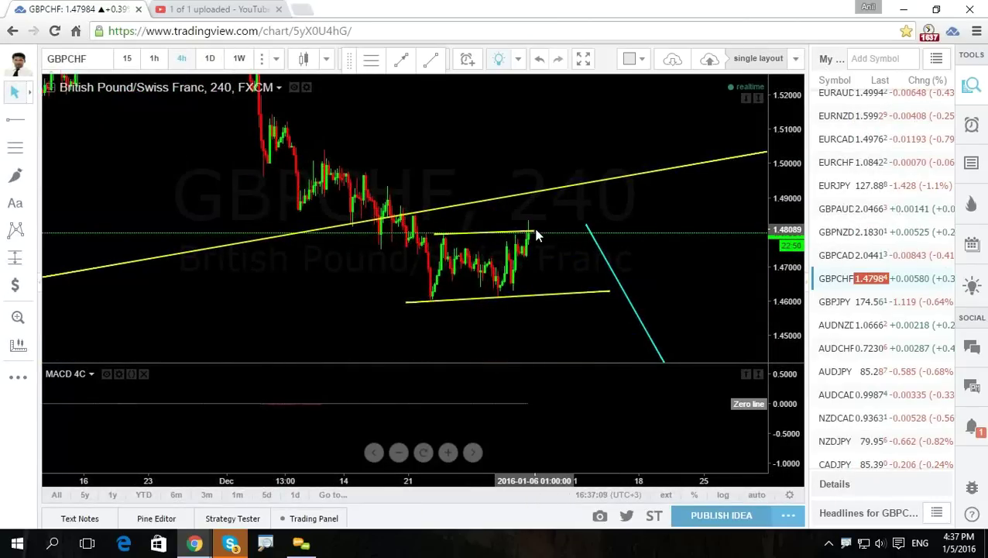
{"action": "left_click_drag", "start_coordinate": [534, 230], "coordinate": [538, 221]}
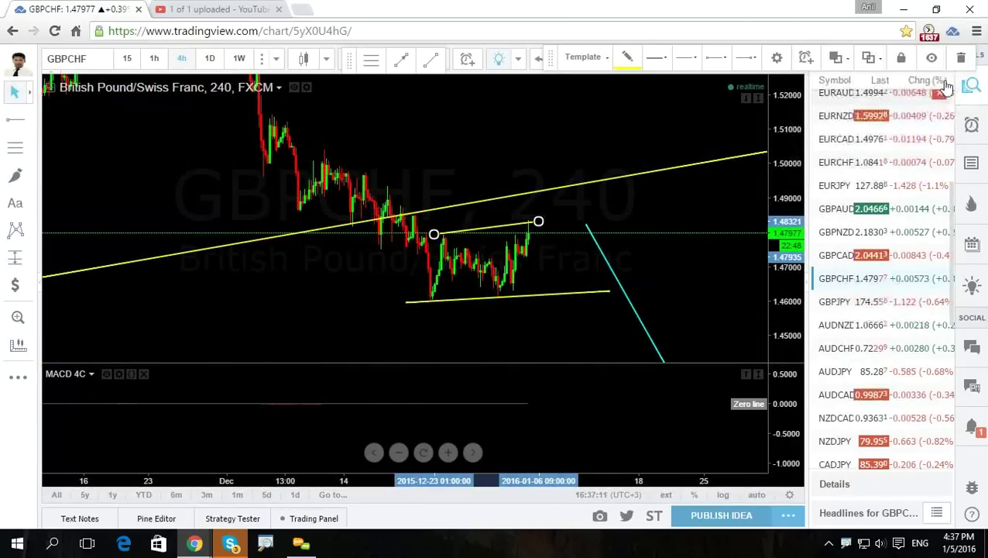
{"action": "key", "text": "Delete"}
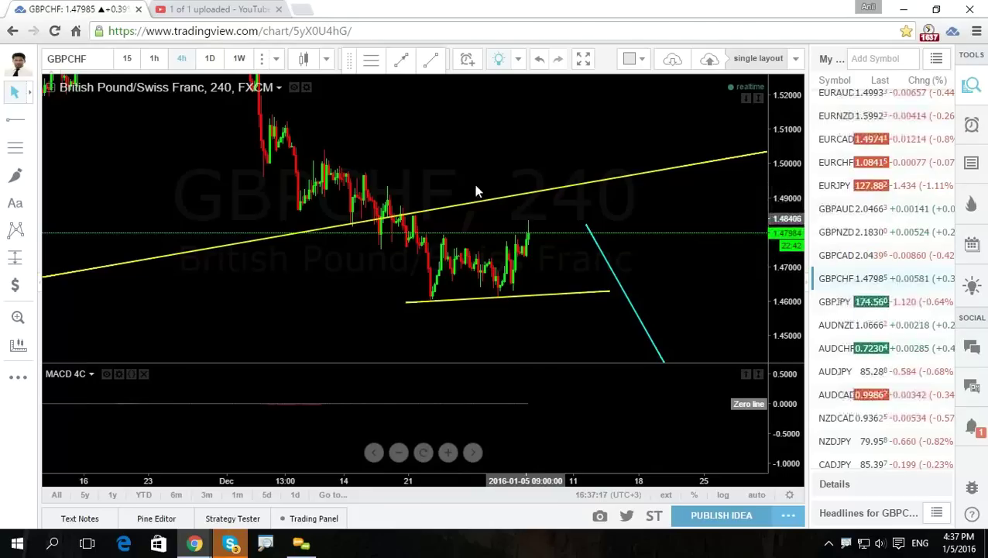
{"action": "left_click_drag", "start_coordinate": [418, 156], "coordinate": [428, 161]}
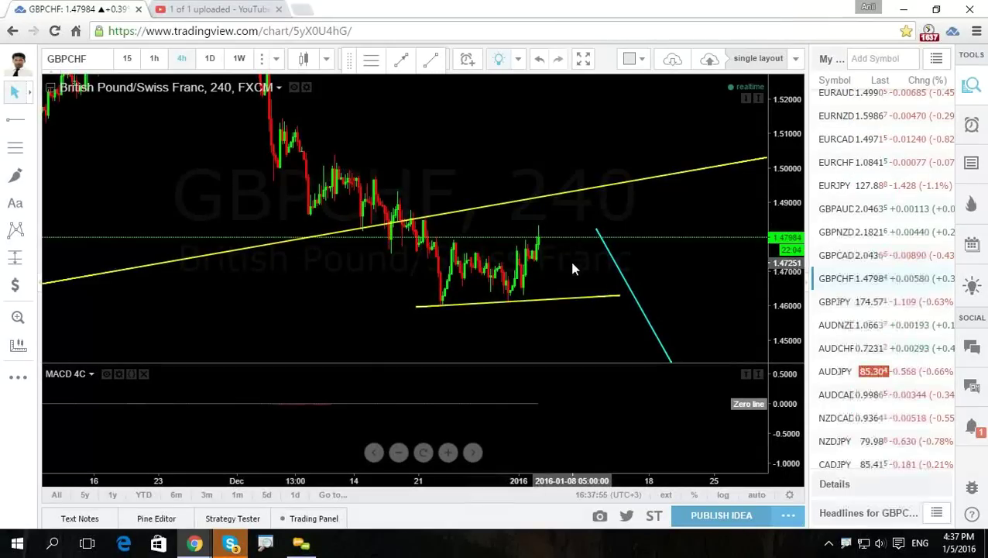
{"action": "scroll", "coordinate": [732, 268], "scroll_direction": "down", "scroll_amount": 2}
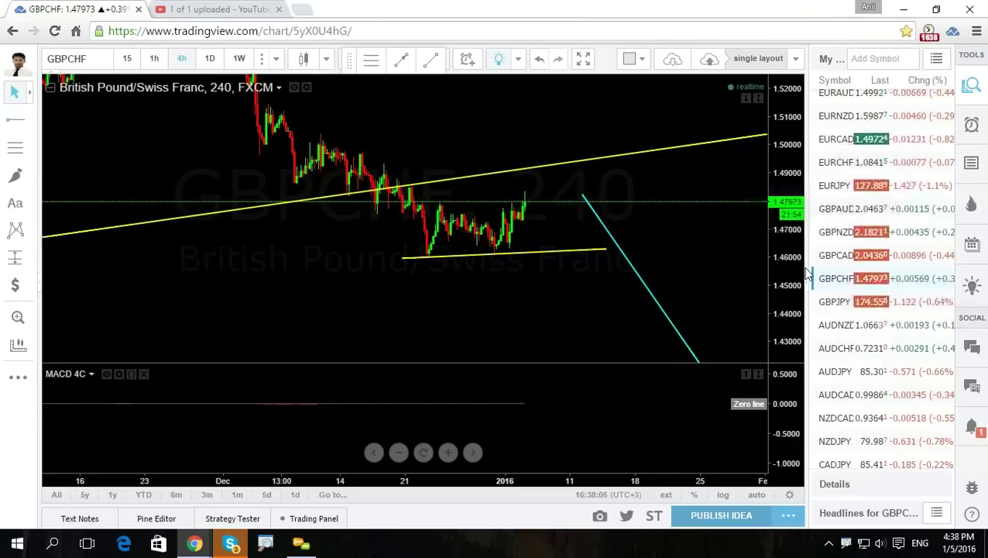
{"action": "left_click", "coordinate": [826, 216]}
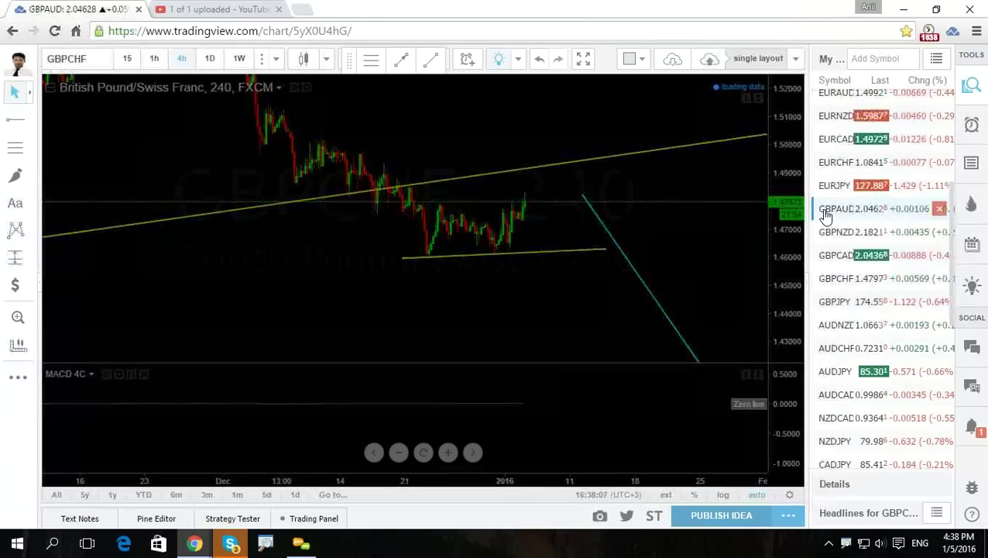
{"action": "left_click", "coordinate": [154, 61]}
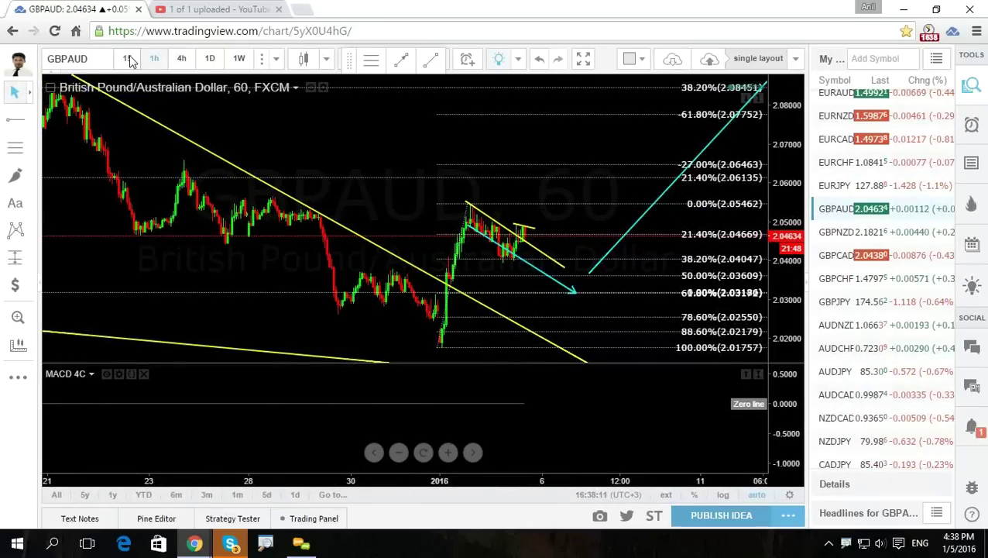
{"action": "left_click", "coordinate": [128, 59]}
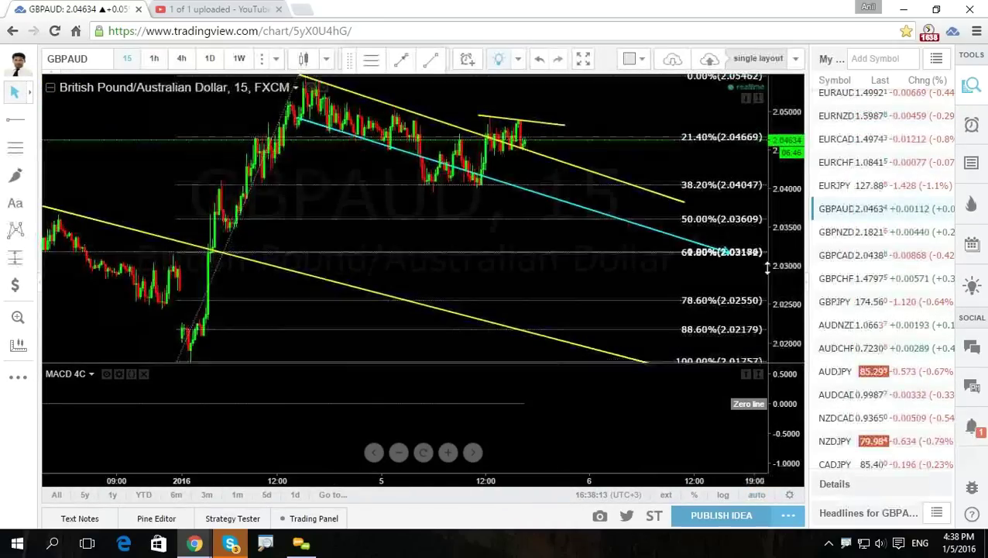
{"action": "left_click_drag", "start_coordinate": [767, 267], "coordinate": [538, 229]}
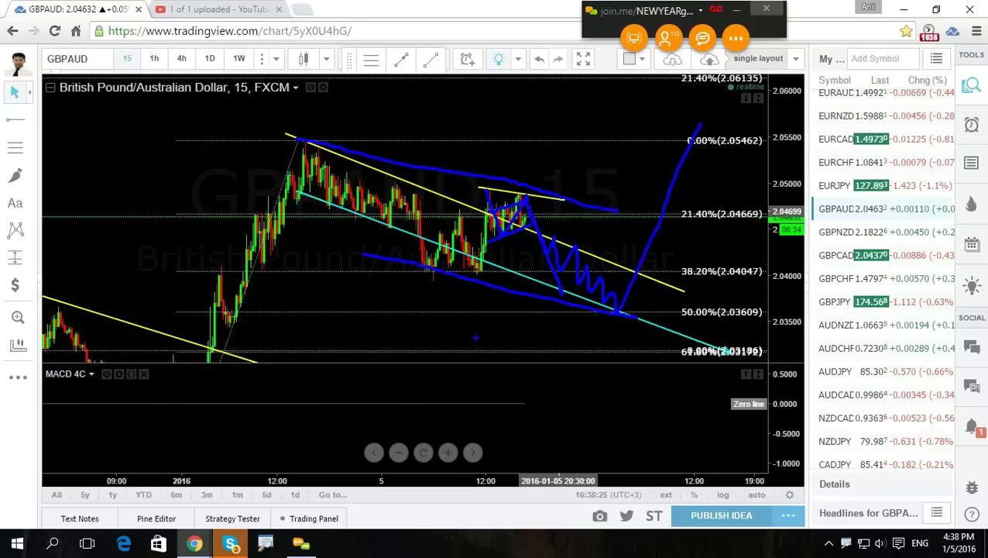
{"action": "key", "text": "Escape"}
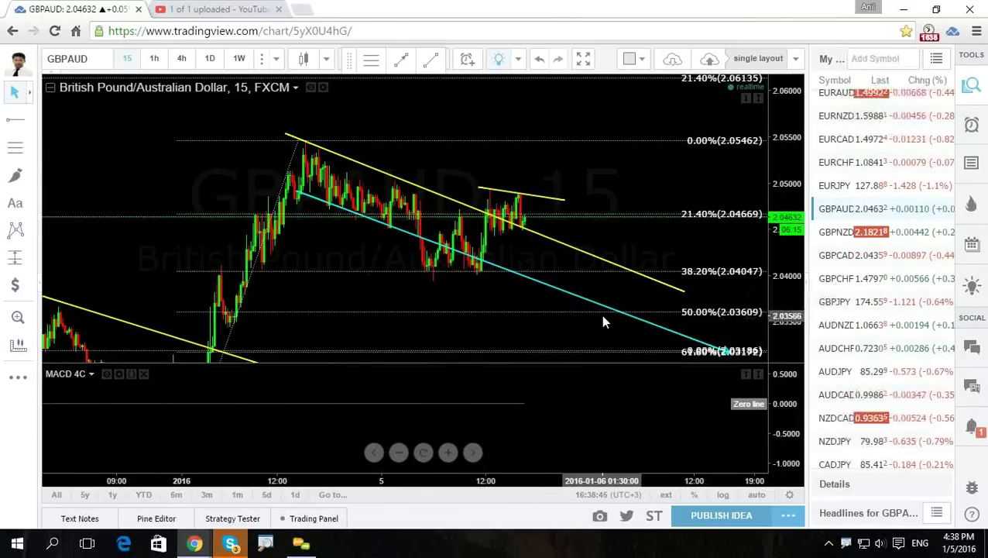
{"action": "left_click_drag", "start_coordinate": [664, 261], "coordinate": [631, 208]}
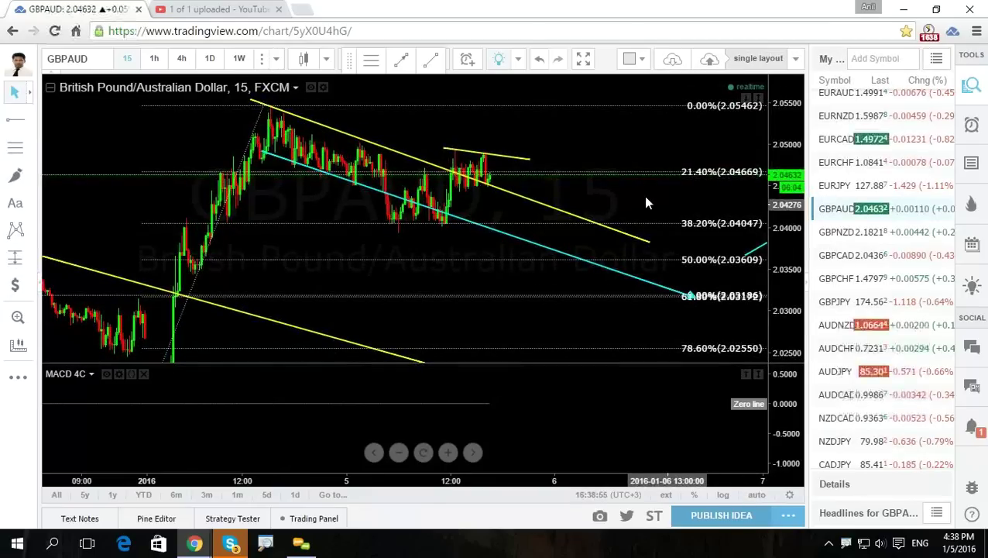
{"action": "left_click_drag", "start_coordinate": [584, 185], "coordinate": [601, 309]}
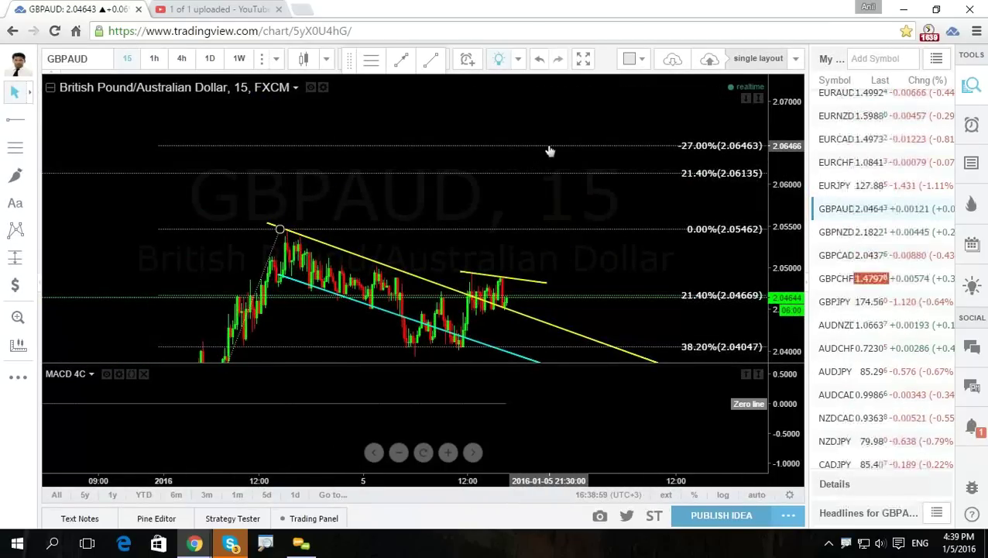
{"action": "left_click_drag", "start_coordinate": [577, 196], "coordinate": [620, 124]}
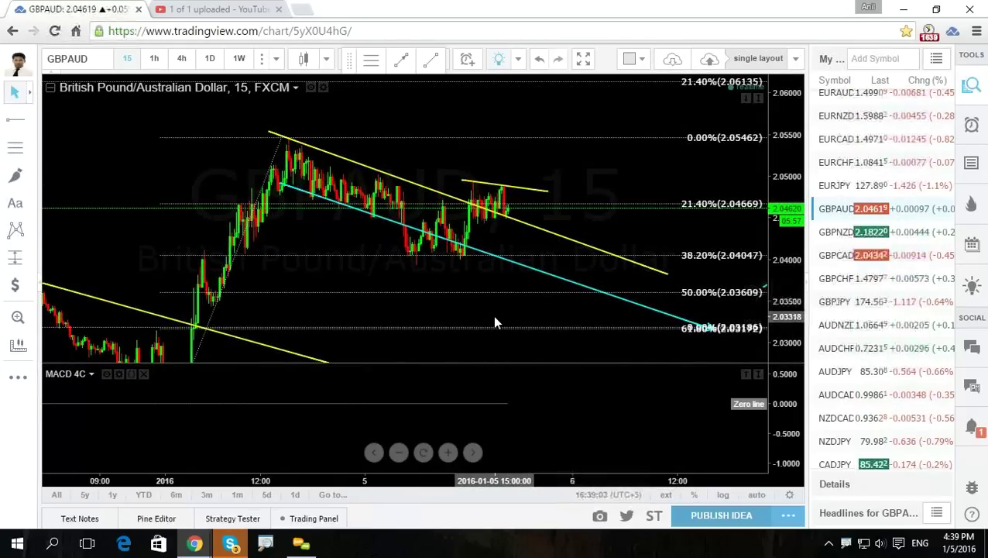
{"action": "left_click_drag", "start_coordinate": [520, 210], "coordinate": [511, 209]}
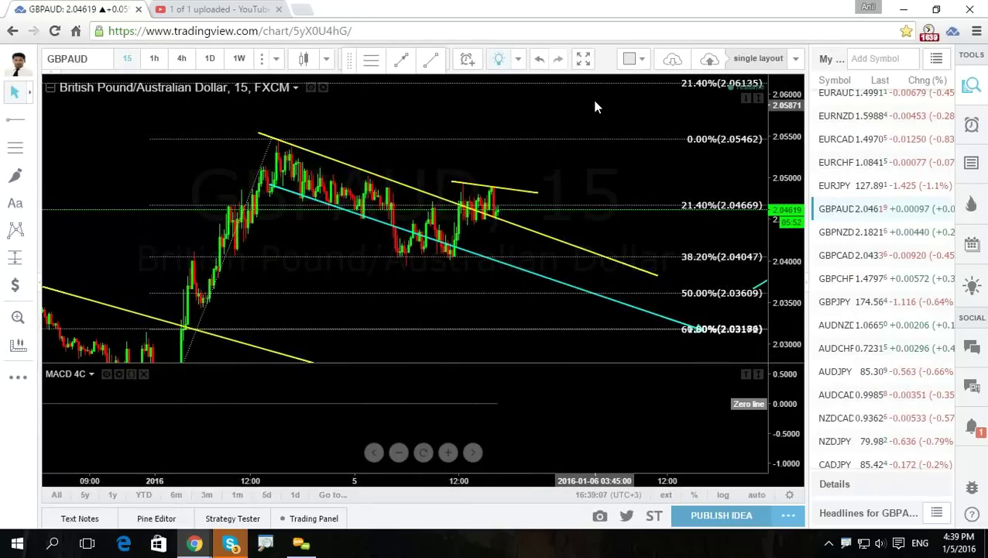
{"action": "left_click_drag", "start_coordinate": [655, 199], "coordinate": [638, 194]}
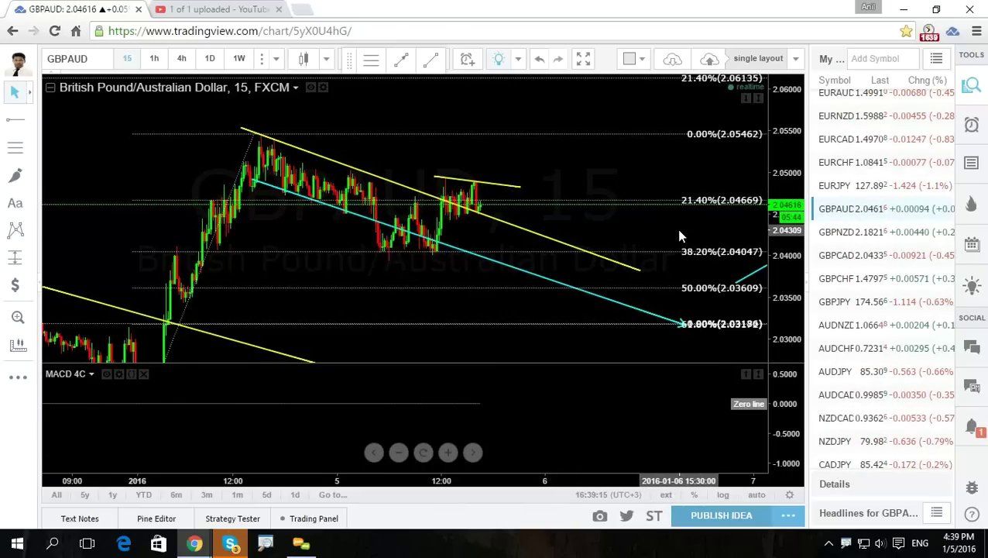
{"action": "scroll", "coordinate": [680, 234], "scroll_direction": "down", "scroll_amount": 1}
{"action": "scroll", "coordinate": [833, 319], "scroll_direction": "down", "scroll_amount": 6}
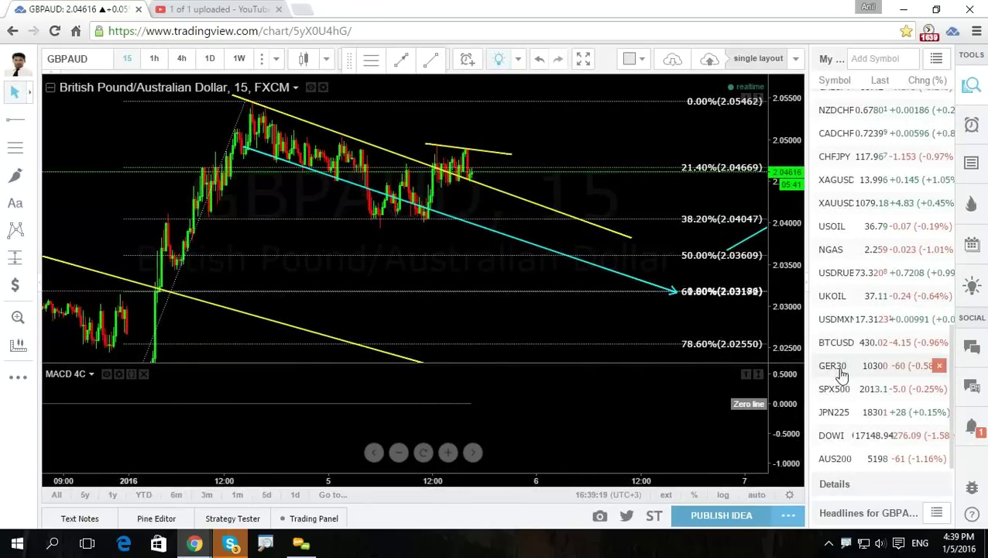
{"action": "scroll", "coordinate": [844, 348], "scroll_direction": "up", "scroll_amount": 10}
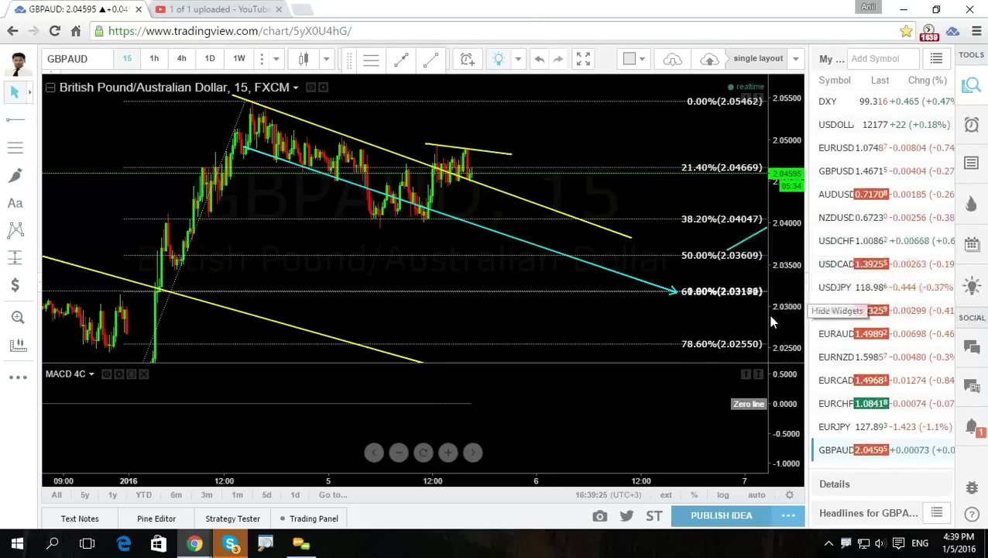
{"action": "left_click_drag", "start_coordinate": [584, 124], "coordinate": [593, 165]}
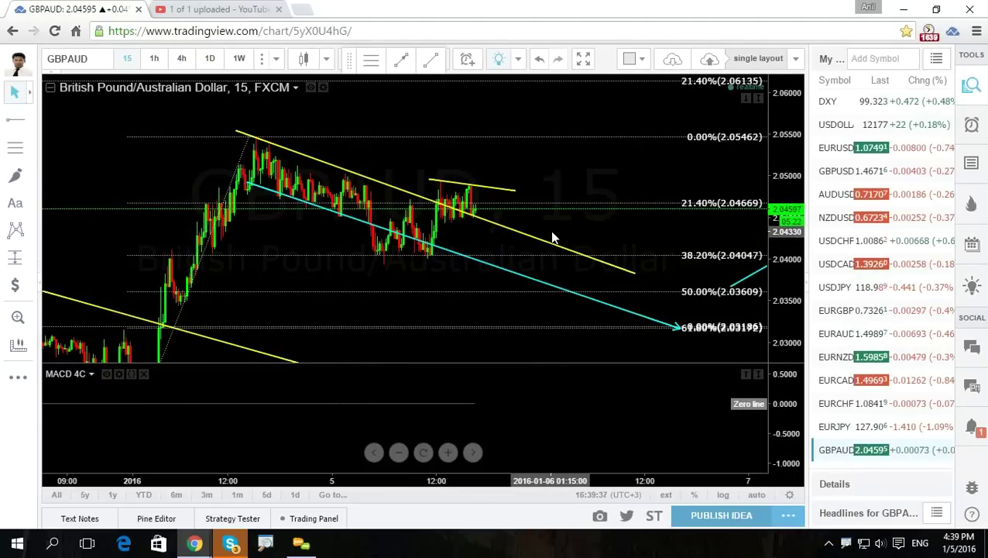
{"action": "left_click_drag", "start_coordinate": [592, 229], "coordinate": [577, 225]}
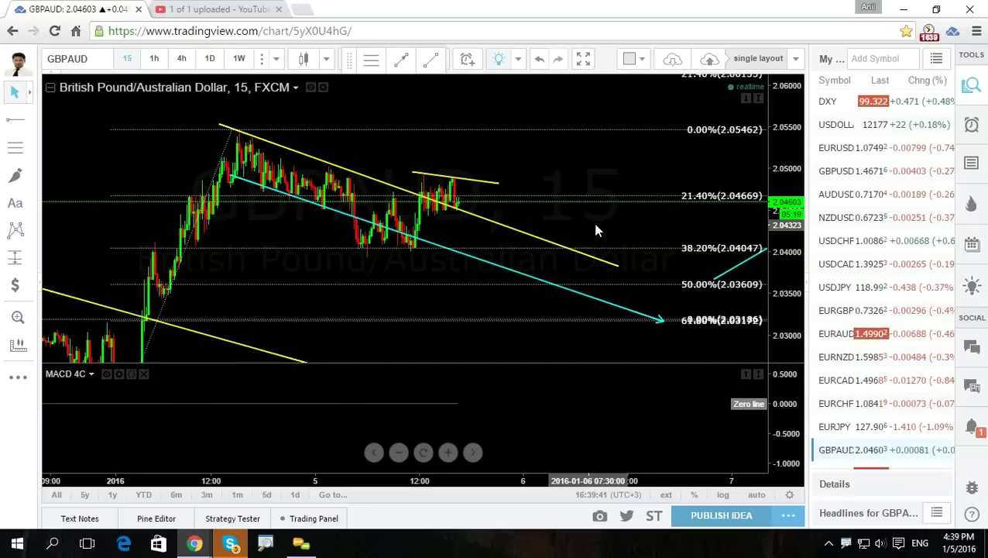
{"action": "left_click_drag", "start_coordinate": [776, 213], "coordinate": [776, 203]}
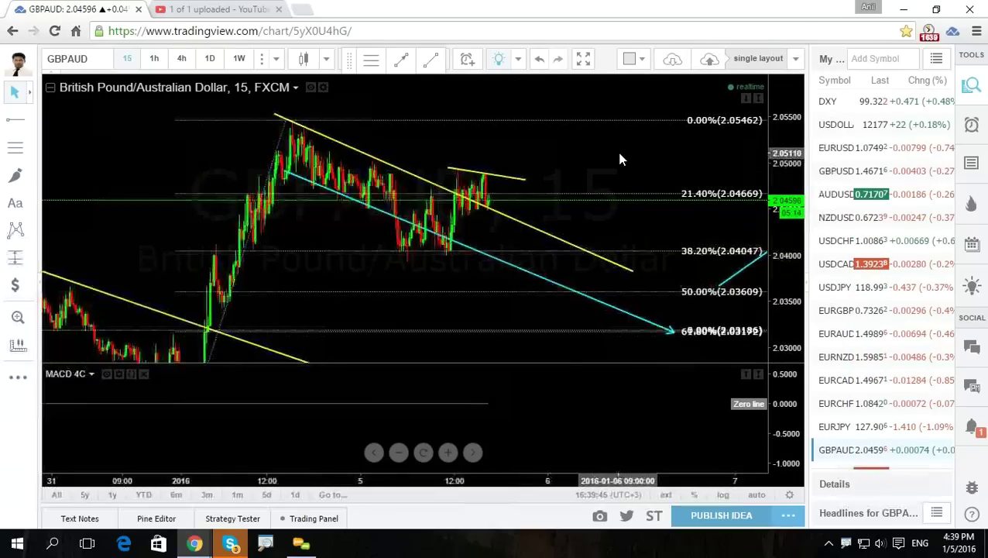
{"action": "scroll", "coordinate": [621, 158], "scroll_direction": "down", "scroll_amount": 1}
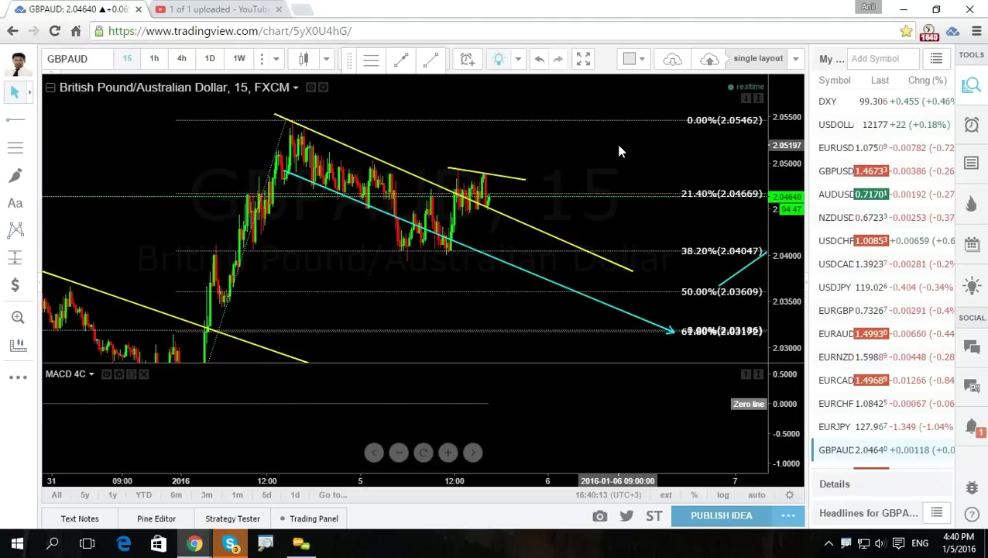
{"action": "left_click_drag", "start_coordinate": [619, 152], "coordinate": [620, 159]}
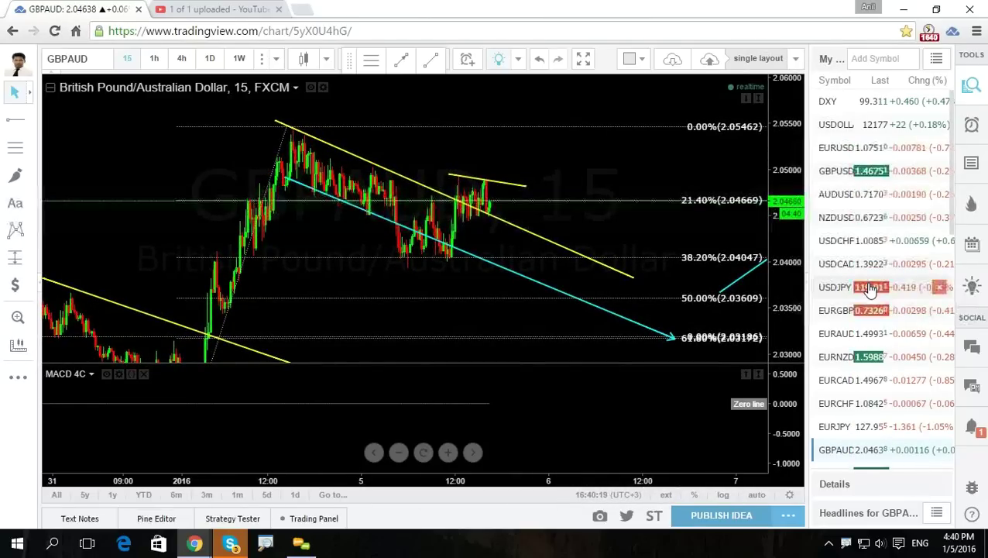
{"action": "scroll", "coordinate": [883, 326], "scroll_direction": "down", "scroll_amount": 5}
{"action": "scroll", "coordinate": [899, 348], "scroll_direction": "down", "scroll_amount": 4}
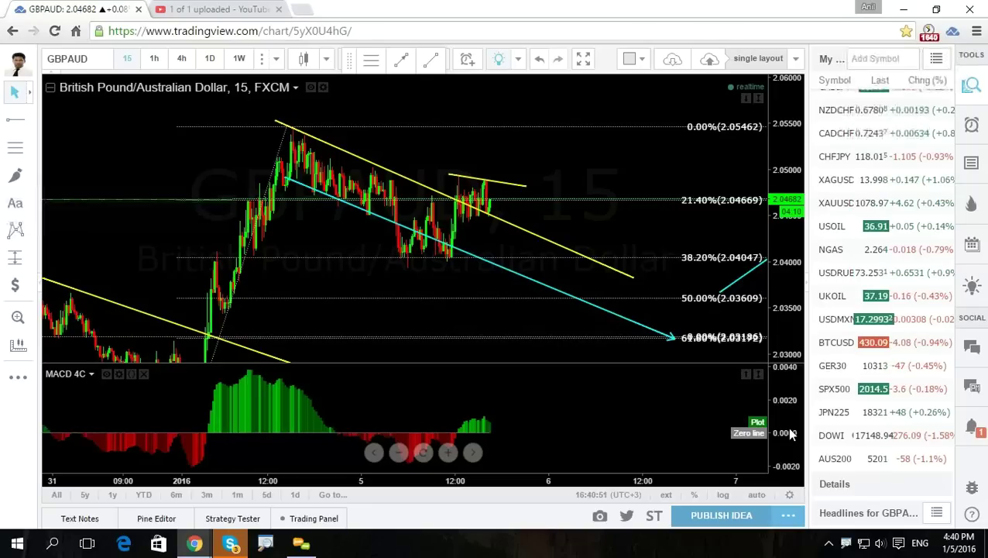
Load CHFJPY and compare its daily and 4-hour timeframes, ending on daily.
{"action": "left_click", "coordinate": [838, 160]}
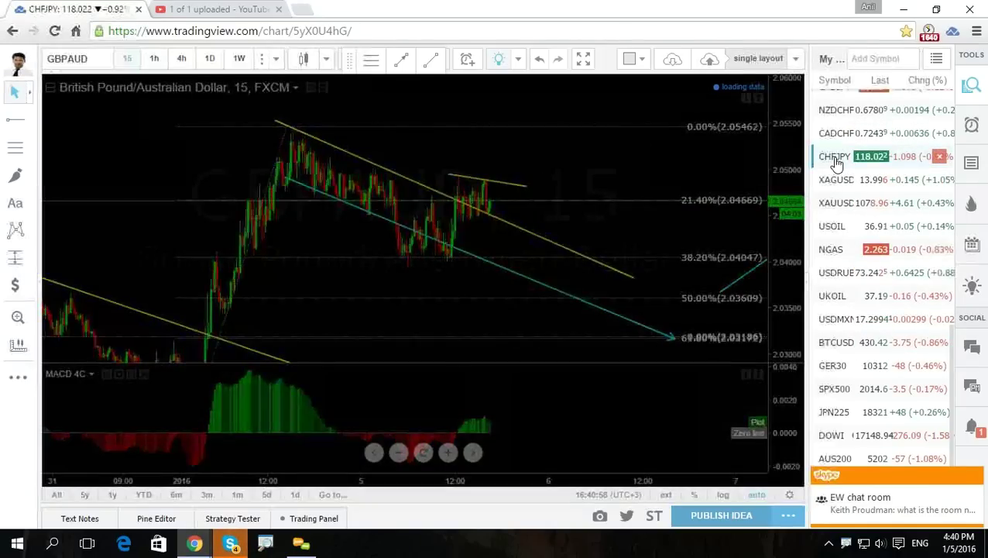
{"action": "left_click", "coordinate": [209, 60]}
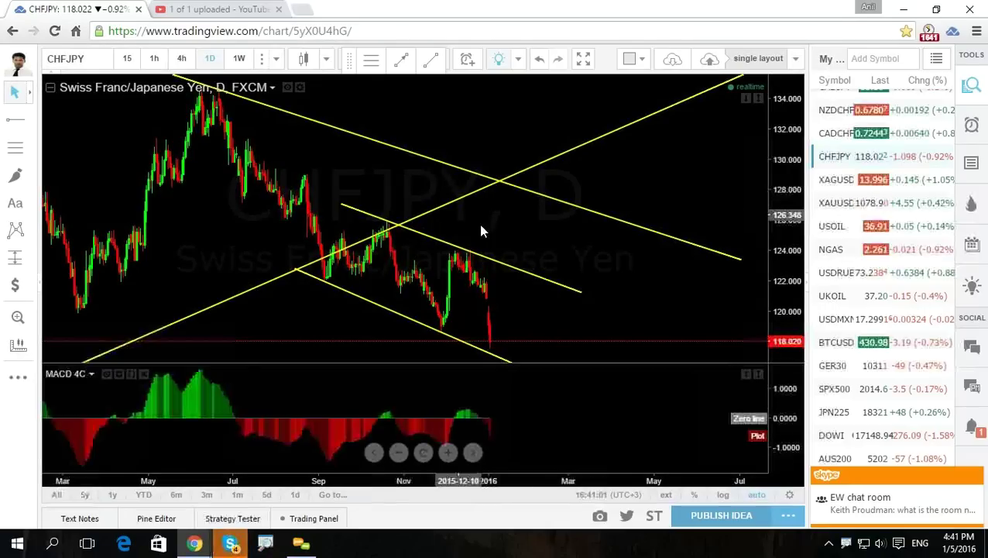
{"action": "left_click", "coordinate": [181, 59]}
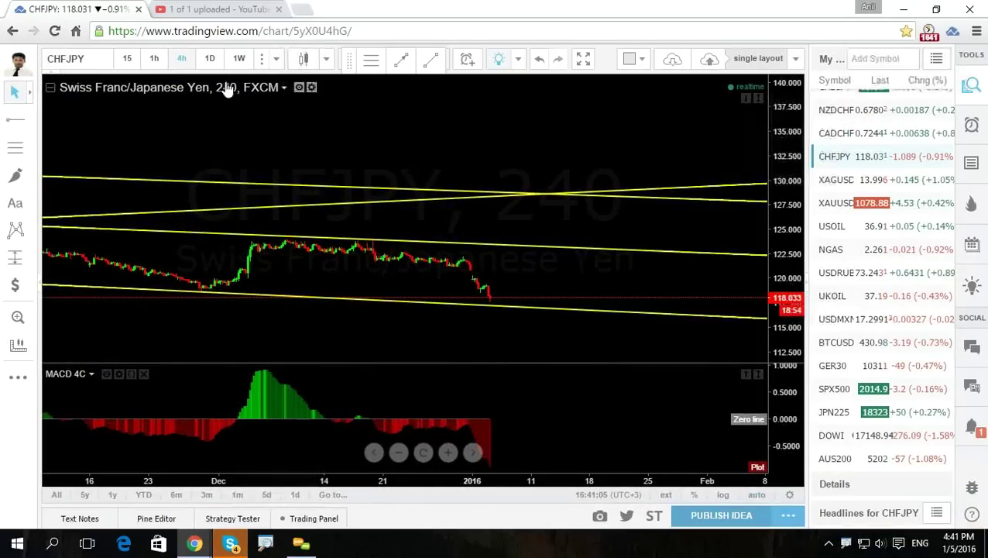
{"action": "left_click", "coordinate": [209, 59]}
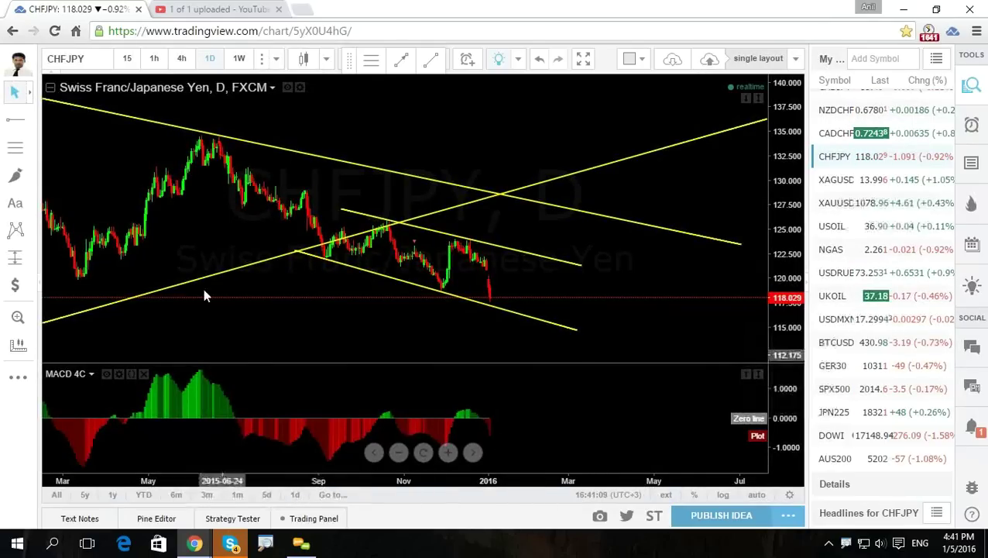
Draw a rising trend line across the MACD histogram lows.
{"action": "left_click", "coordinate": [31, 120]}
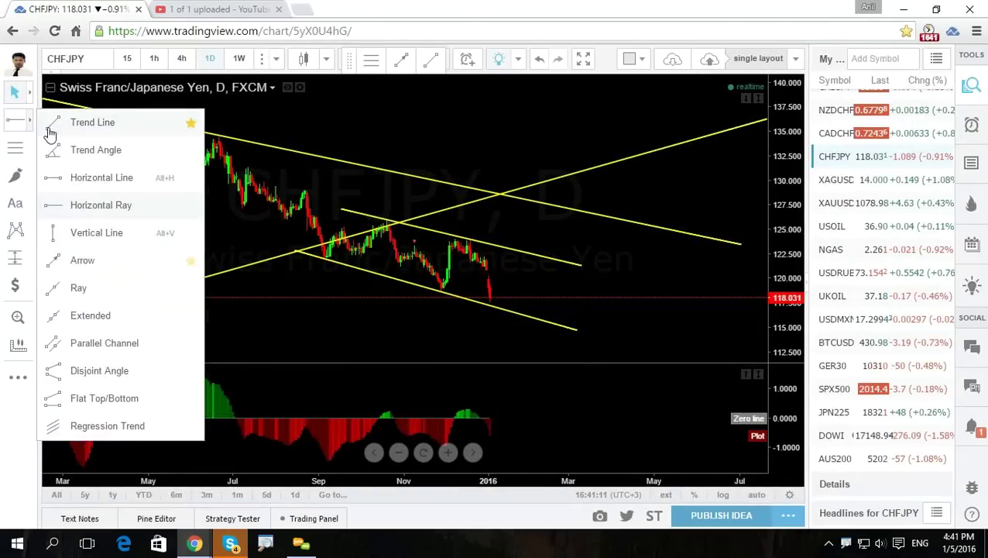
{"action": "left_click", "coordinate": [50, 122]}
{"action": "left_click", "coordinate": [327, 465]}
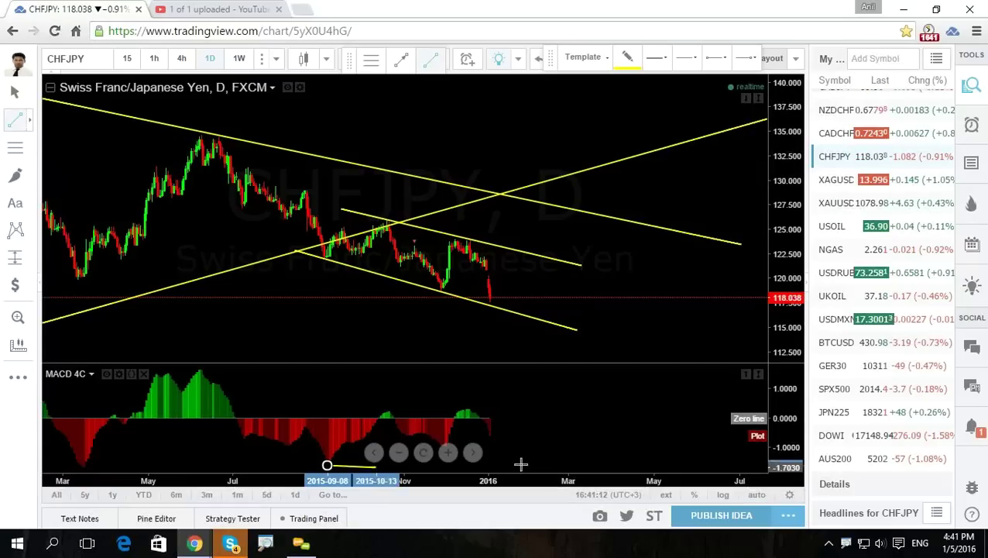
{"action": "left_click", "coordinate": [632, 419]}
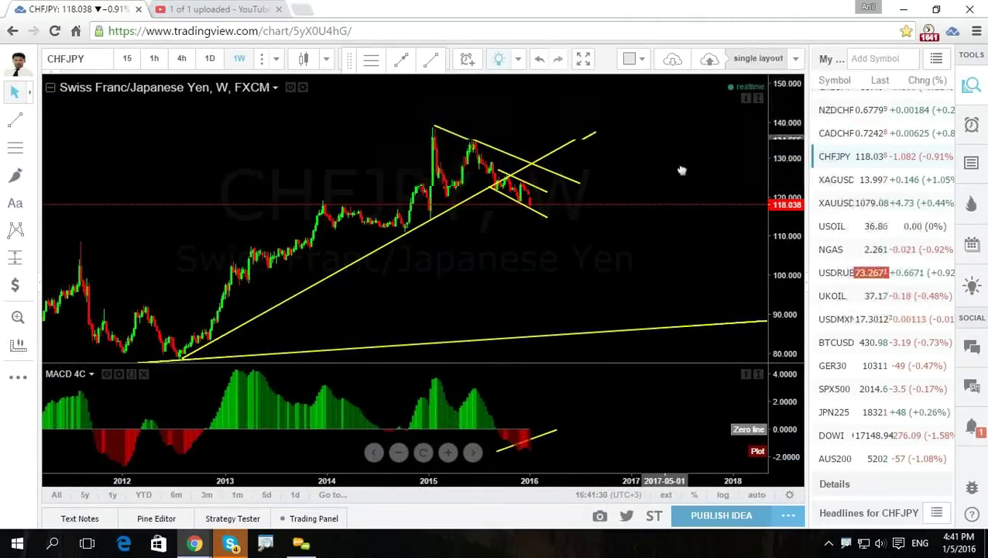
Clear the blue projection sketch and refit the weekly CHFJPY chart to its candles.
{"action": "left_click_drag", "start_coordinate": [684, 170], "coordinate": [603, 300]}
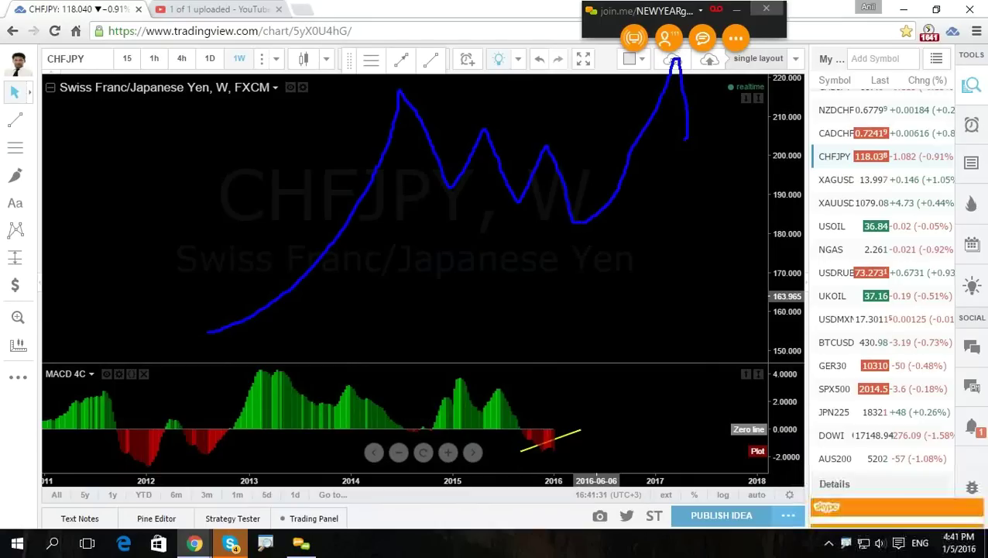
{"action": "key", "text": "Escape"}
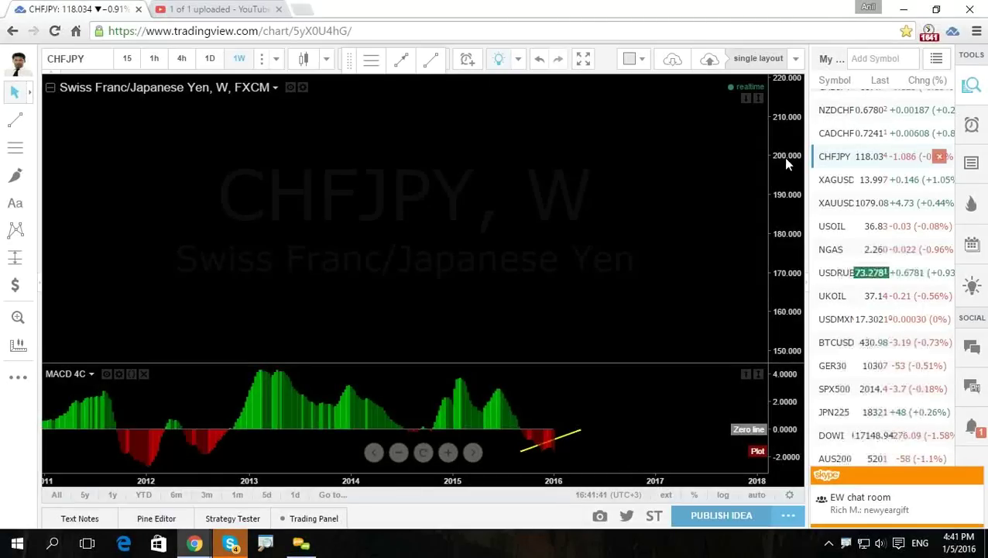
{"action": "double_click", "coordinate": [770, 202]}
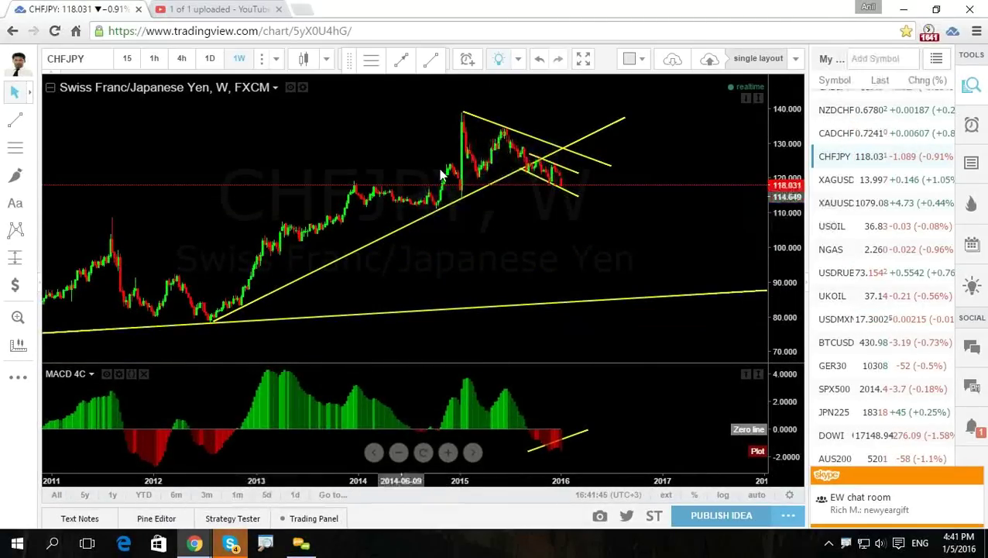
Frame the triangle's trendlines with room for future prices, then switch CHFJPY to daily candles.
{"action": "left_click", "coordinate": [464, 114]}
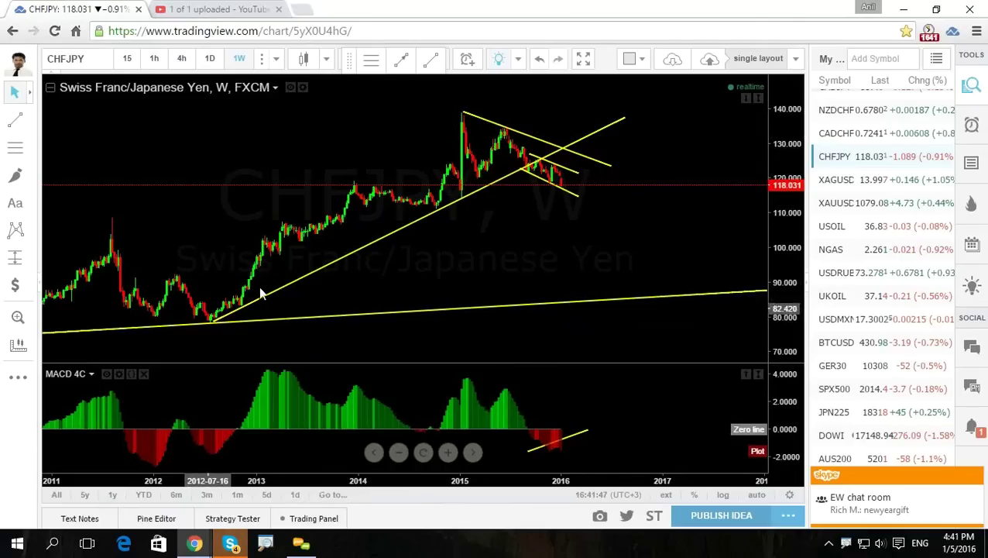
{"action": "scroll", "coordinate": [352, 168], "scroll_direction": "down", "scroll_amount": 5}
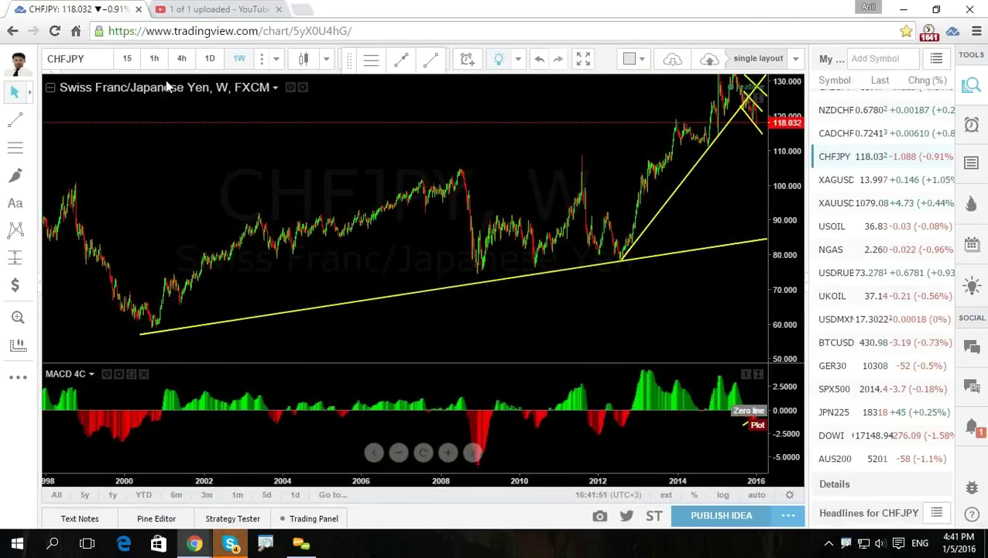
{"action": "scroll", "coordinate": [358, 155], "scroll_direction": "down", "scroll_amount": 2}
{"action": "left_click_drag", "start_coordinate": [357, 155], "coordinate": [316, 164]}
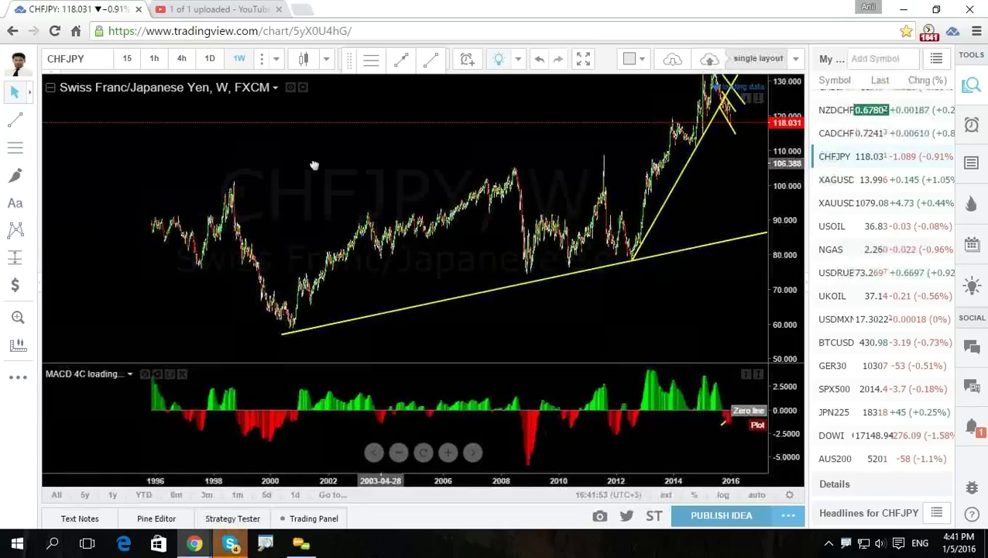
{"action": "left_click_drag", "start_coordinate": [790, 171], "coordinate": [790, 203]}
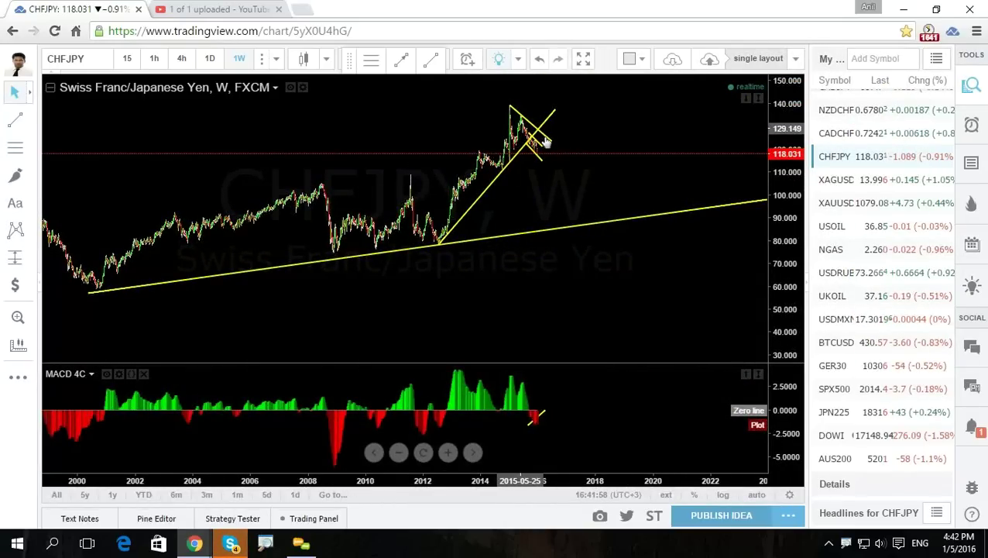
{"action": "left_click_drag", "start_coordinate": [591, 167], "coordinate": [599, 188]}
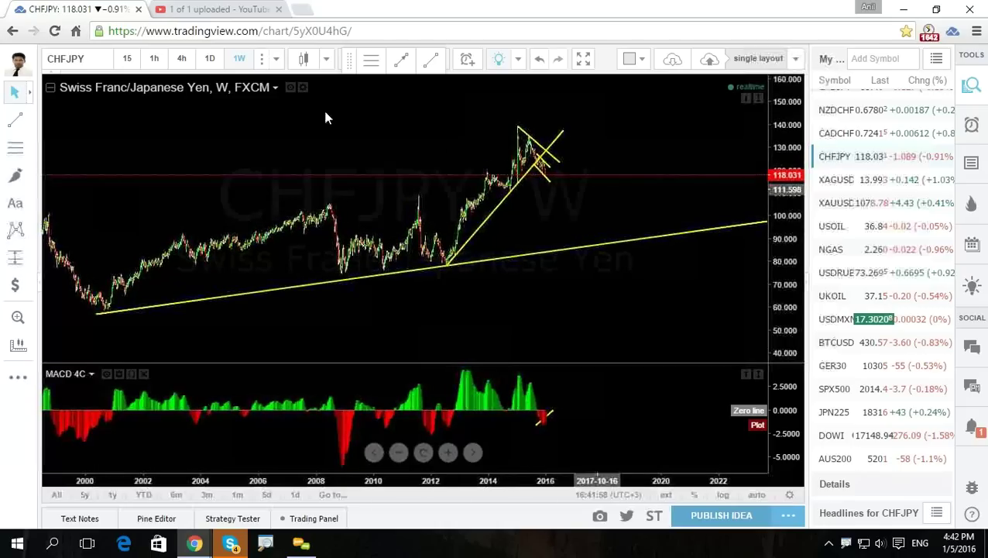
{"action": "left_click", "coordinate": [209, 58]}
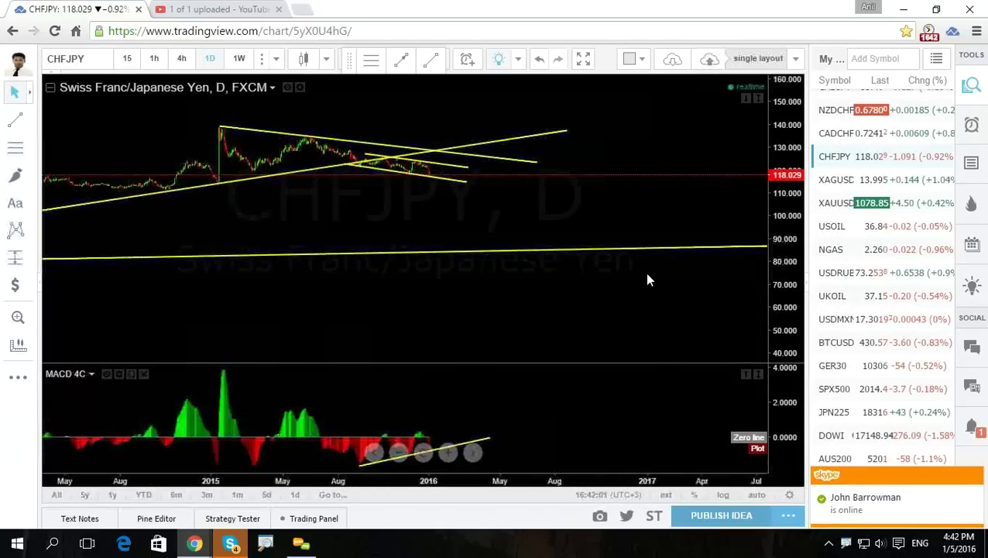
Centre the 2014–2015 triangle on the daily CHFJPY chart, then sketch and clear a path to the 2015 peak.
{"action": "left_click_drag", "start_coordinate": [791, 280], "coordinate": [784, 220]}
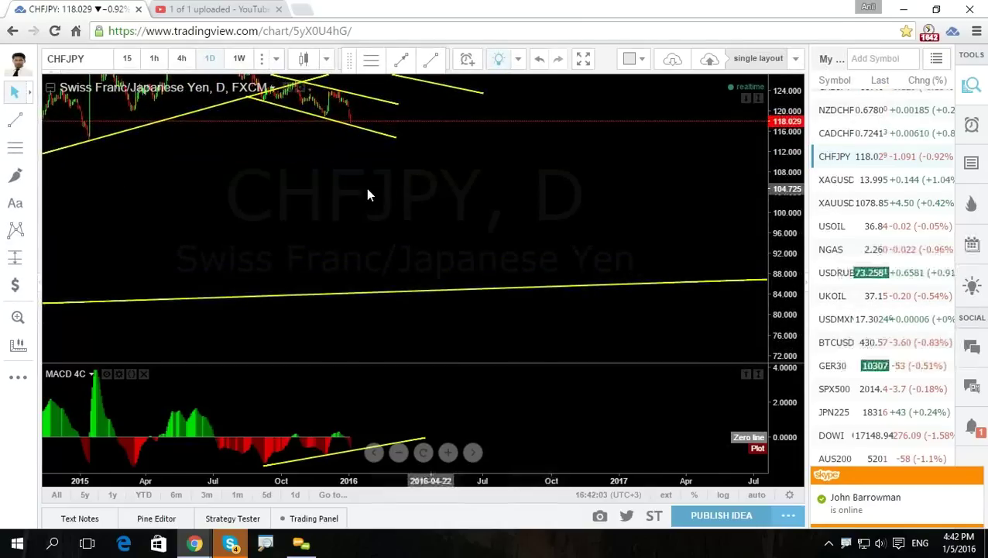
{"action": "left_click_drag", "start_coordinate": [367, 194], "coordinate": [546, 337]}
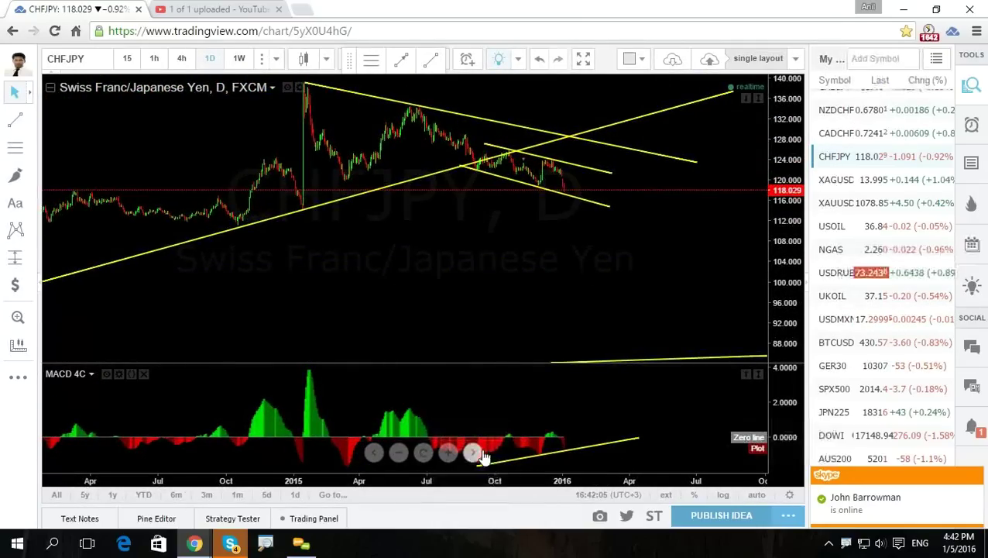
{"action": "mouse_move", "coordinate": [541, 297]}
{"action": "left_mouse_down"}
{"action": "mouse_move", "coordinate": [486, 328]}
{"action": "mouse_move", "coordinate": [489, 289]}
{"action": "mouse_move", "coordinate": [477, 276]}
{"action": "left_mouse_up"}
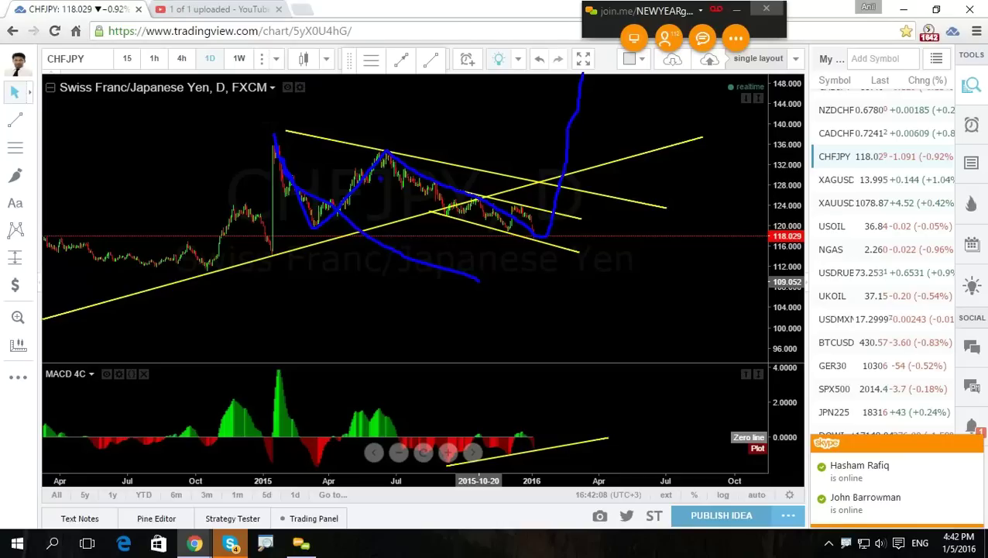
{"action": "left_click_drag", "start_coordinate": [48, 245], "coordinate": [273, 129]}
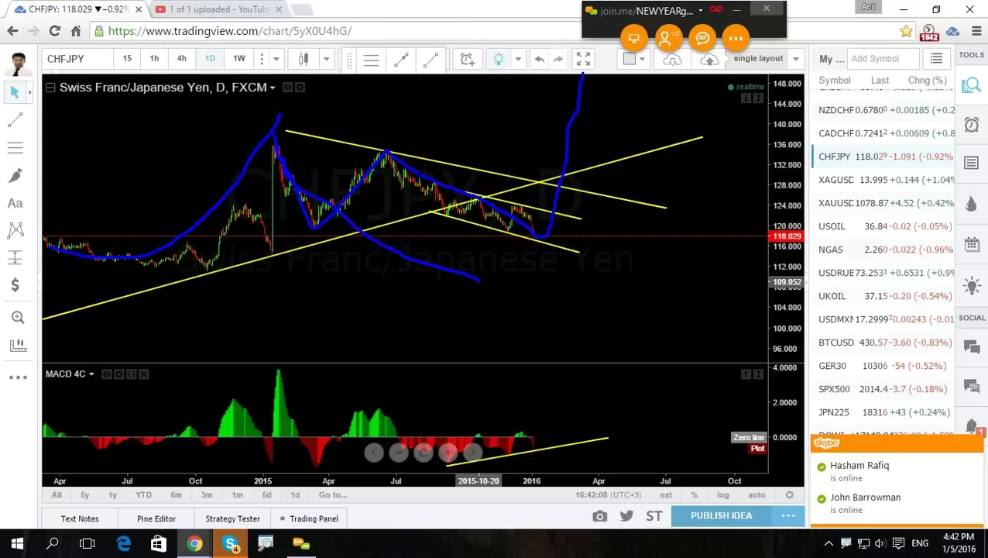
{"action": "key", "text": "Escape"}
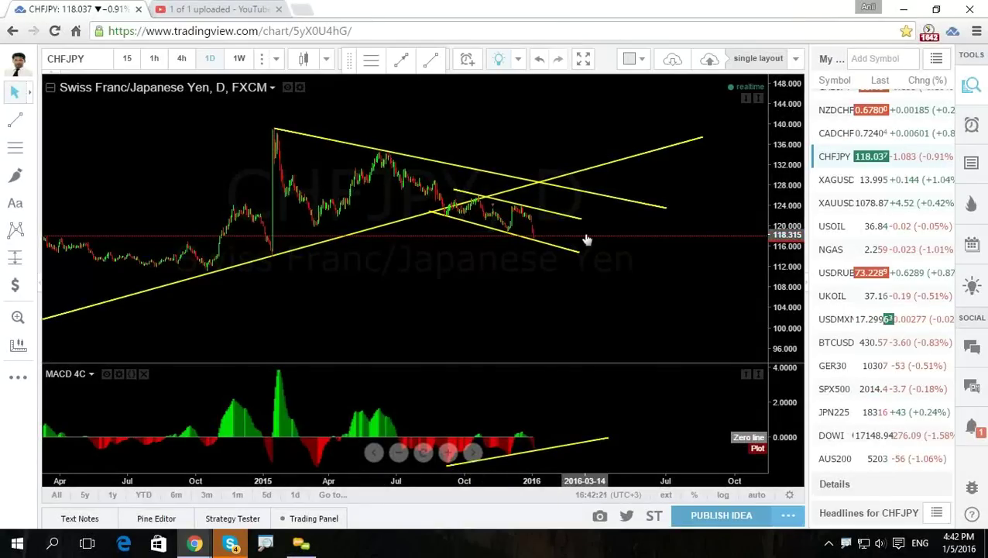
Enlarge the recent channel and open the USDJPY chart from the watchlist.
{"action": "scroll", "coordinate": [695, 291], "scroll_direction": "up", "scroll_amount": 1}
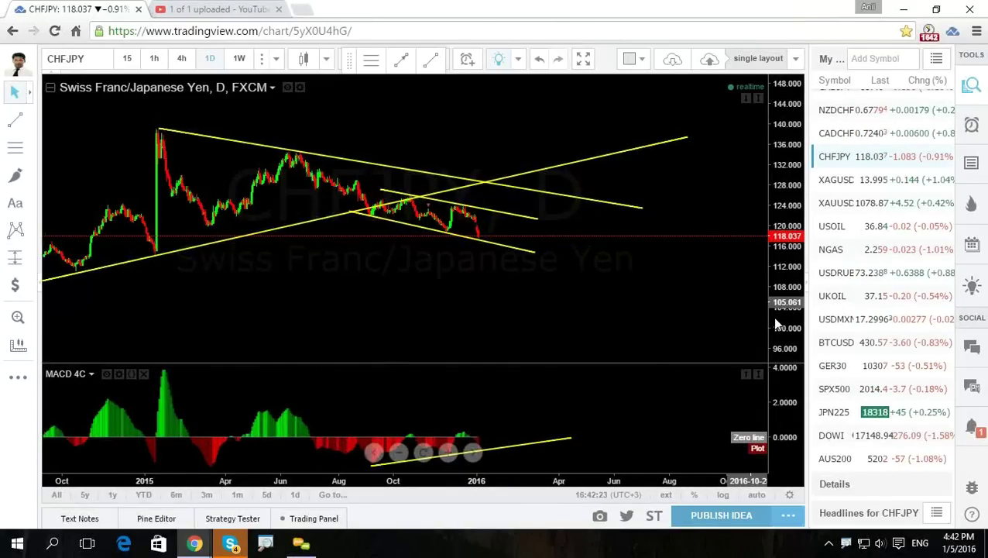
{"action": "left_click_drag", "start_coordinate": [782, 283], "coordinate": [746, 227]}
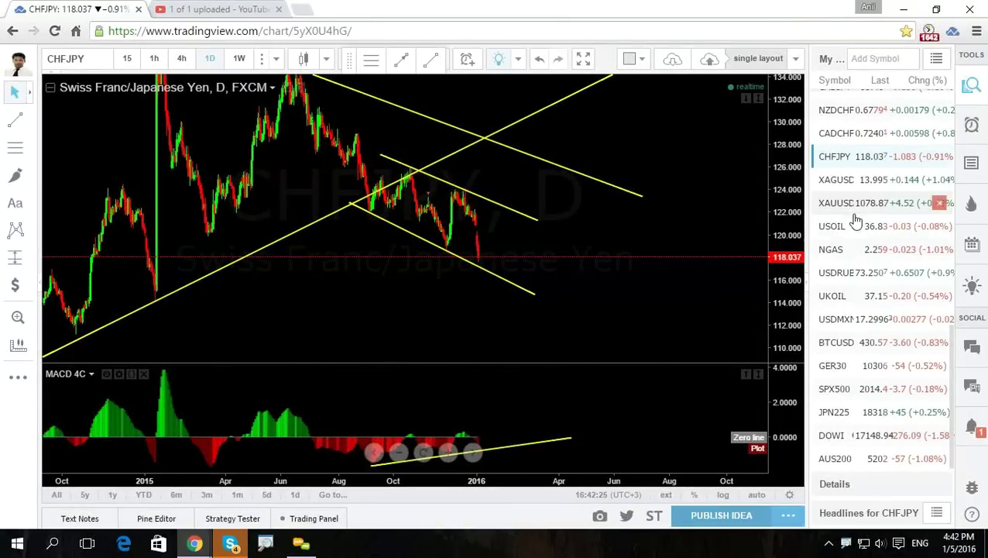
{"action": "scroll", "coordinate": [856, 217], "scroll_direction": "up", "scroll_amount": 5}
{"action": "scroll", "coordinate": [856, 203], "scroll_direction": "up", "scroll_amount": 3}
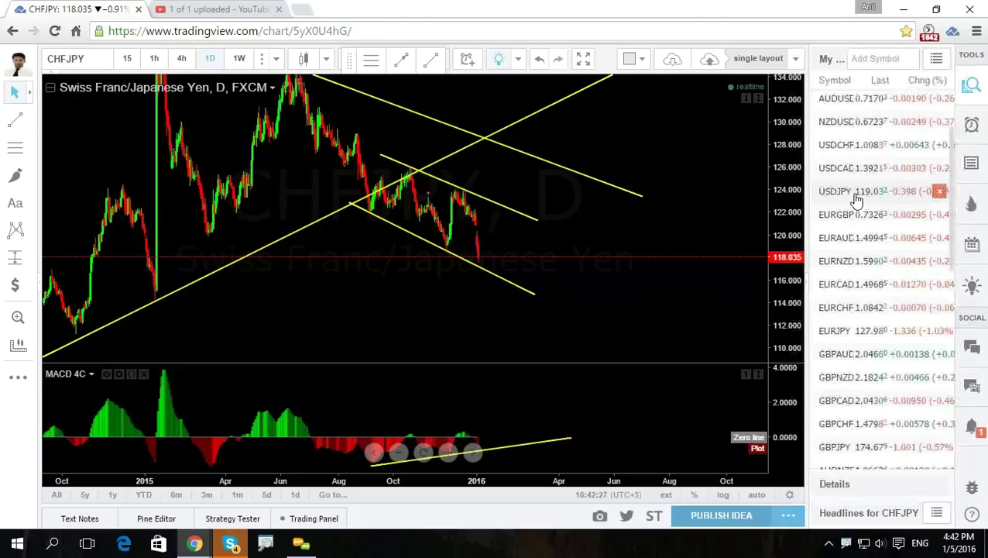
{"action": "left_click", "coordinate": [849, 288]}
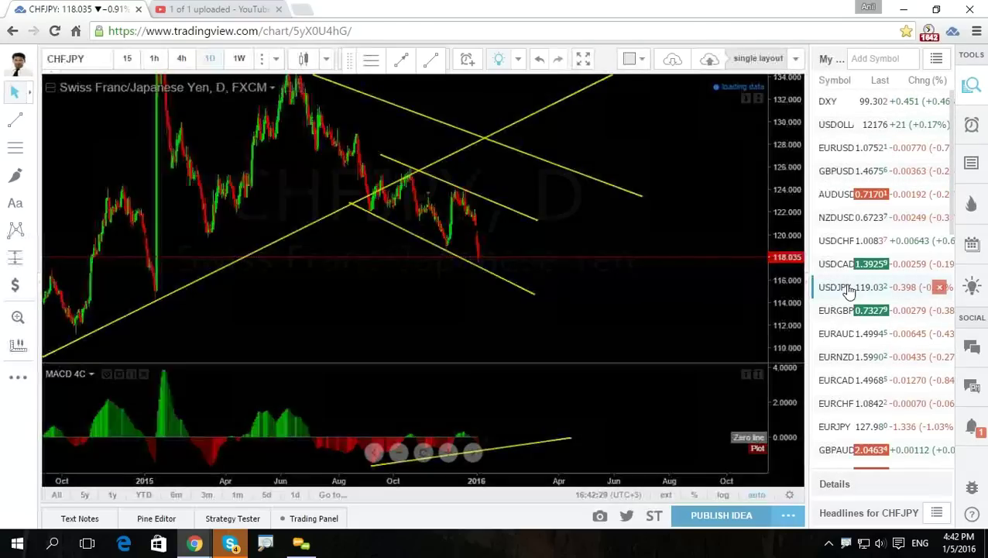
Show USDJPY on weekly candles with the full rally since 2012 visible, clearing the projection sketches.
{"action": "left_click", "coordinate": [239, 61]}
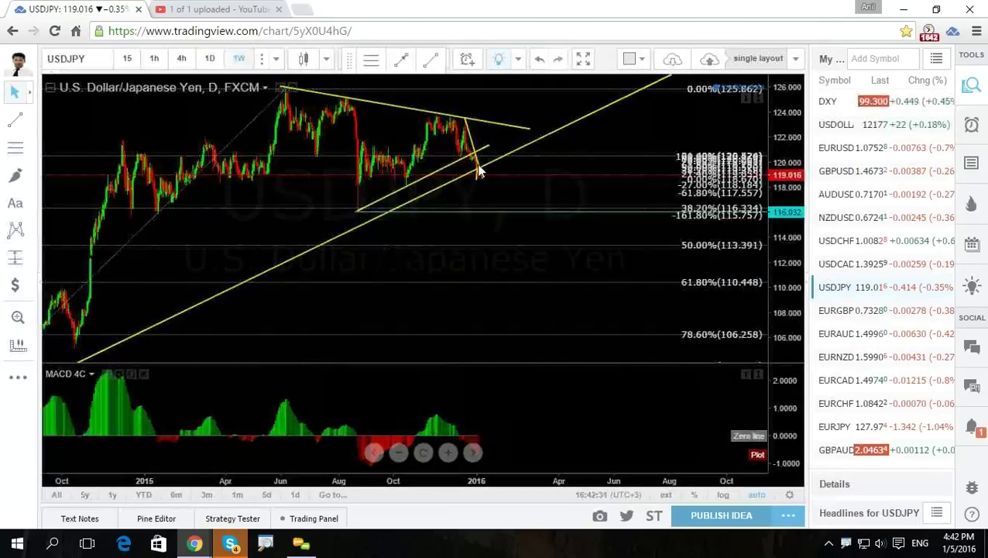
{"action": "left_click_drag", "start_coordinate": [787, 240], "coordinate": [788, 271]}
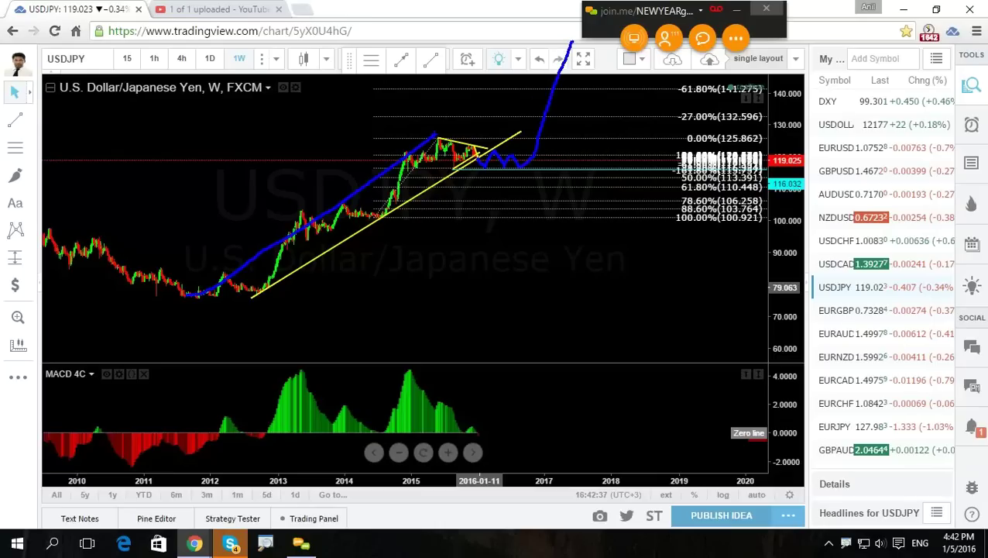
{"action": "key", "text": "Escape"}
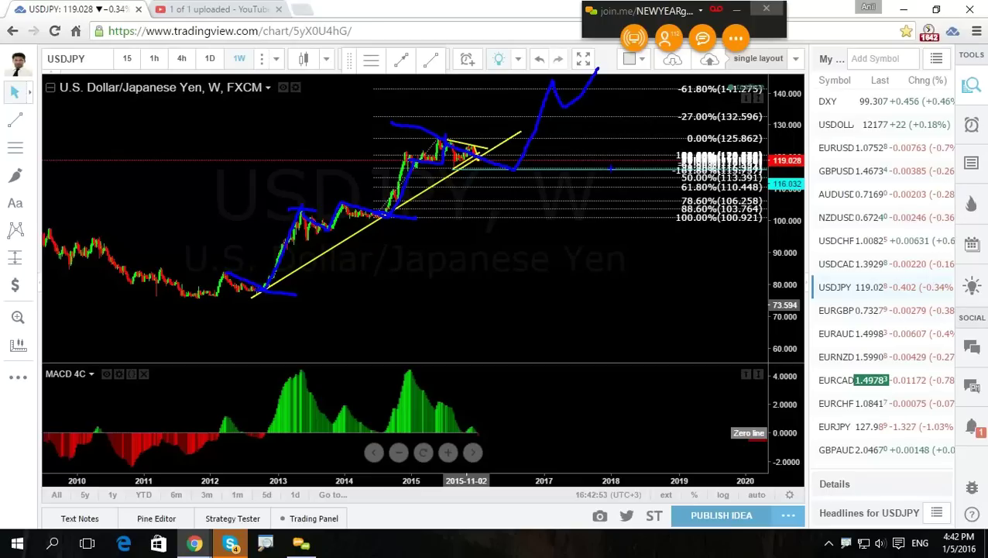
{"action": "key", "text": "Escape"}
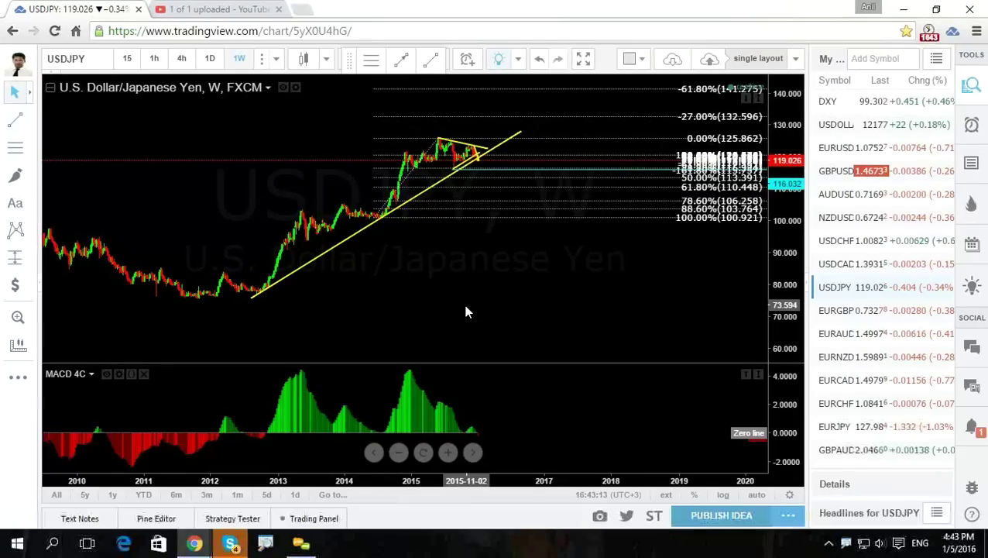
Put USDJPY on daily candles with the triangle and Fibonacci levels centred, then erase the sketches.
{"action": "left_click", "coordinate": [208, 59]}
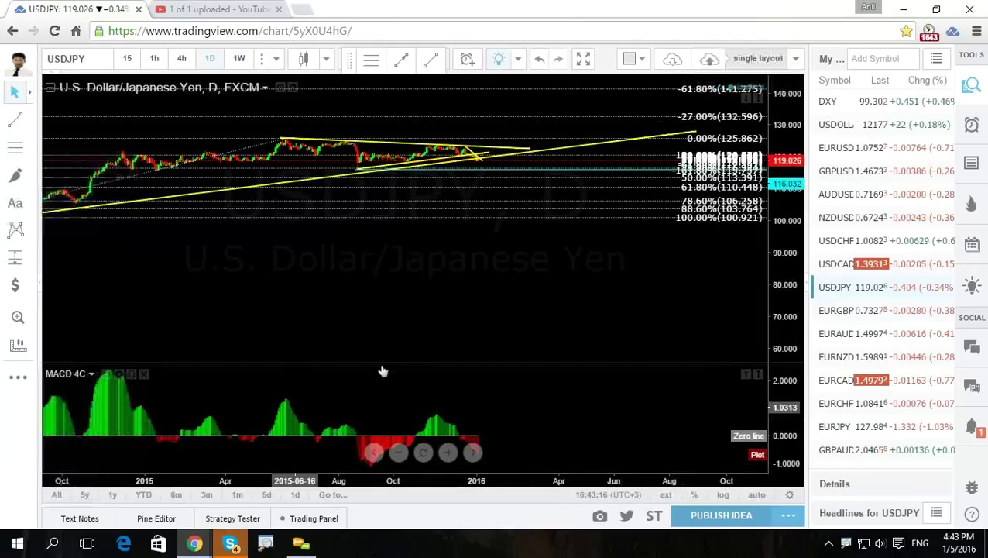
{"action": "left_click_drag", "start_coordinate": [772, 315], "coordinate": [765, 143]}
{"action": "left_click_drag", "start_coordinate": [527, 138], "coordinate": [324, 201]}
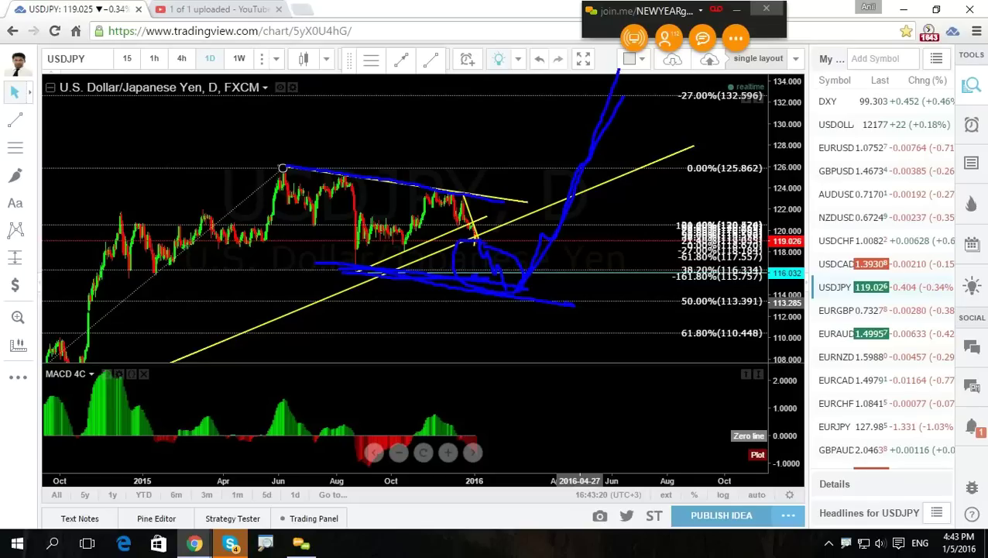
{"action": "key", "text": "Escape"}
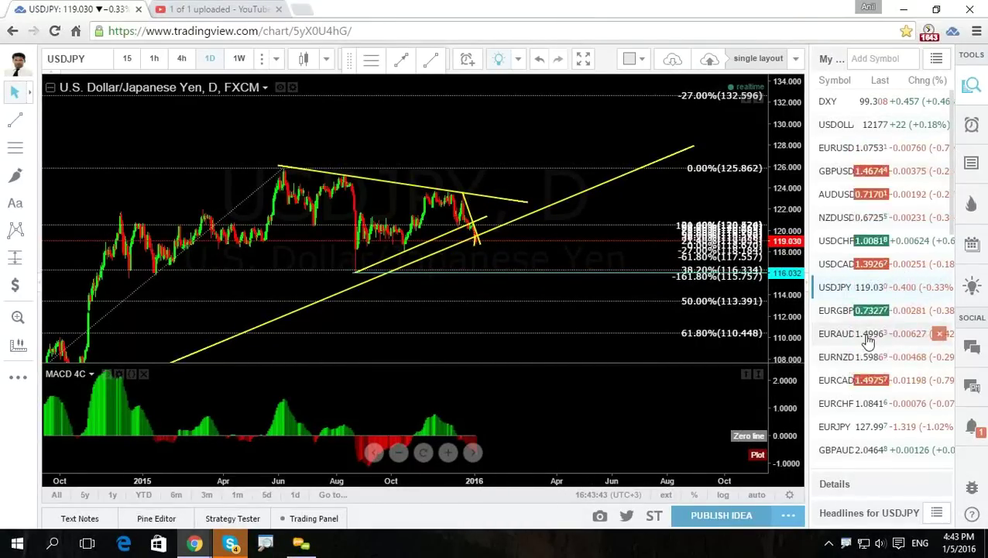
{"action": "scroll", "coordinate": [865, 338], "scroll_direction": "down", "scroll_amount": 1}
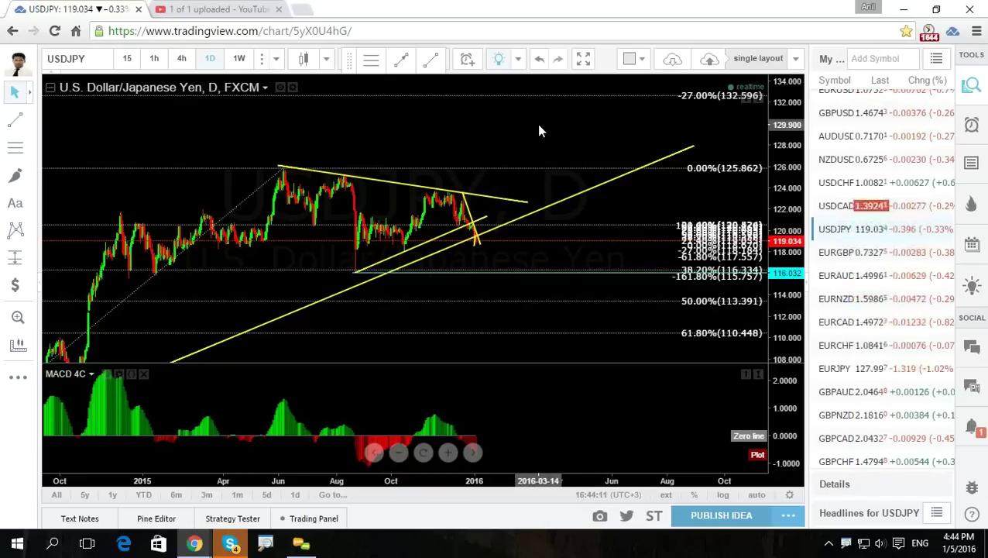
{"action": "left_click_drag", "start_coordinate": [539, 128], "coordinate": [515, 205]}
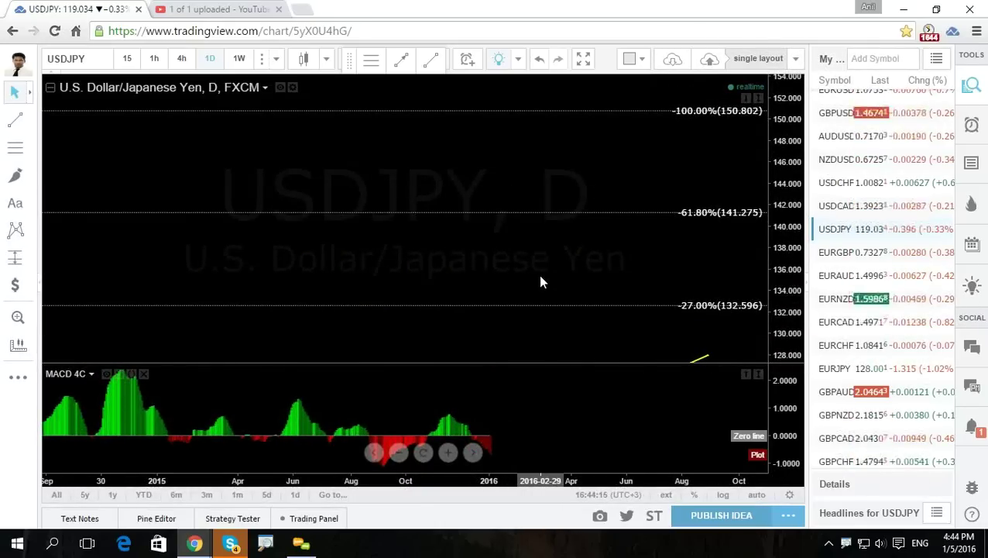
{"action": "left_click_drag", "start_coordinate": [538, 274], "coordinate": [591, 224]}
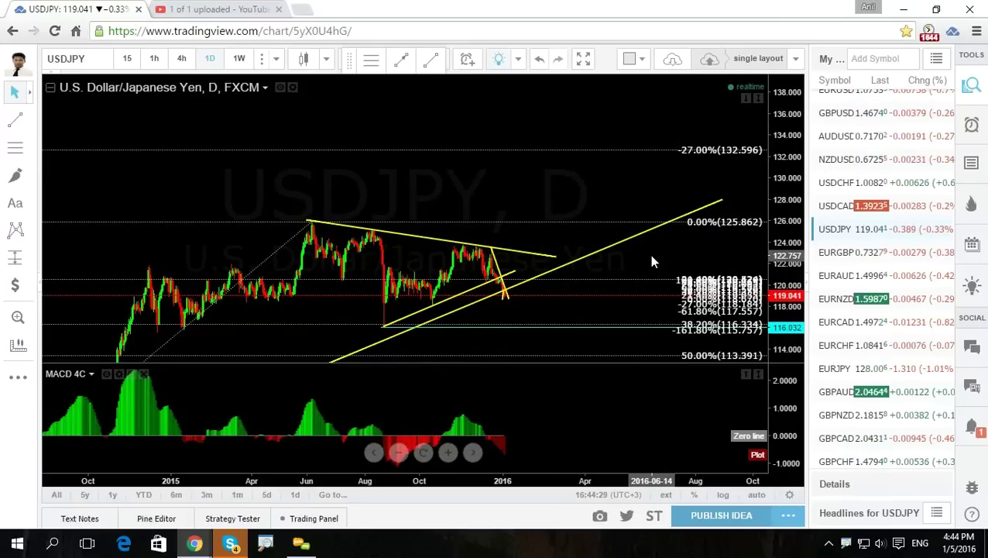
{"action": "left_click_drag", "start_coordinate": [652, 256], "coordinate": [653, 248]}
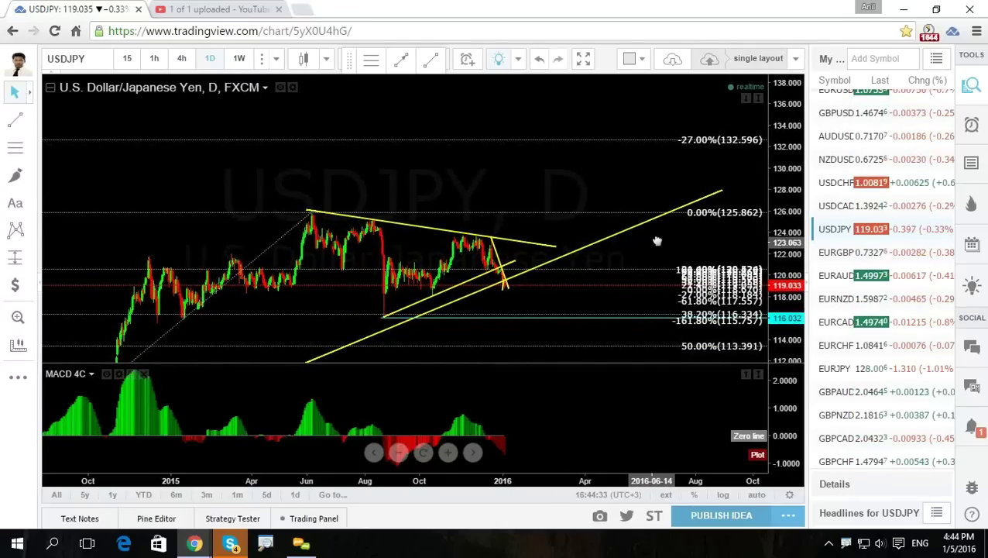
{"action": "left_click_drag", "start_coordinate": [658, 237], "coordinate": [644, 205]}
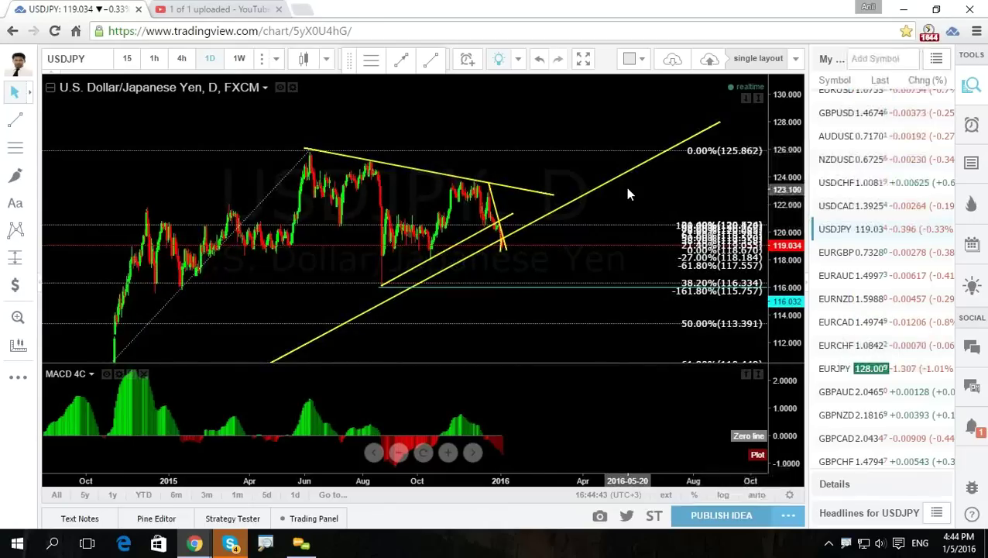
{"action": "scroll", "coordinate": [625, 187], "scroll_direction": "up", "scroll_amount": 2}
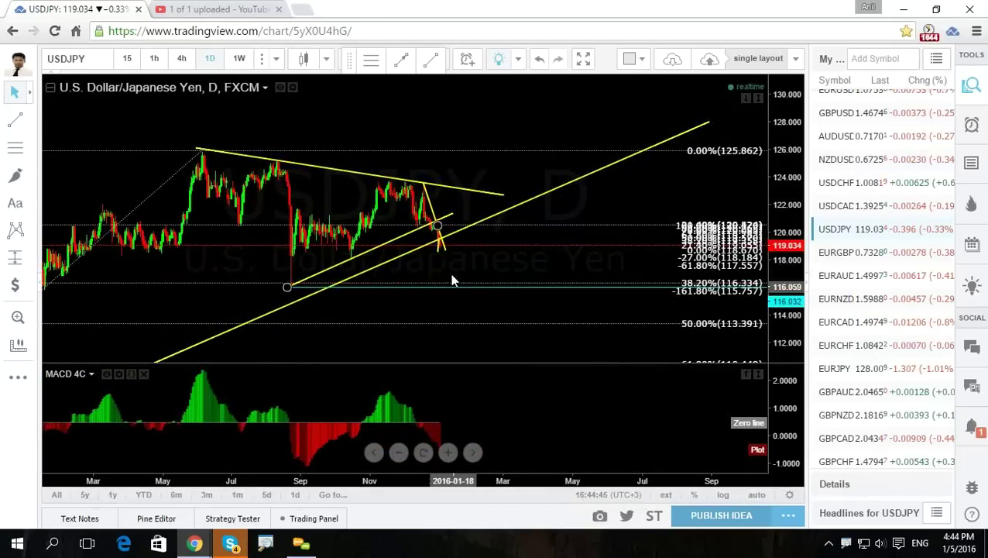
Delete the trial Fibonacci extension and short projection line, then clear the freehand annotations.
{"action": "left_click", "coordinate": [429, 265]}
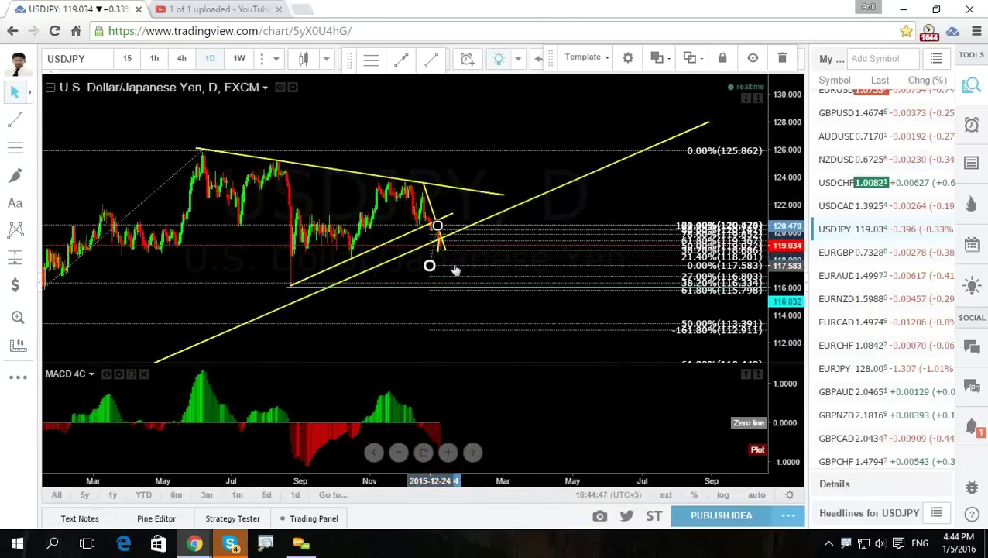
{"action": "key", "text": "Delete"}
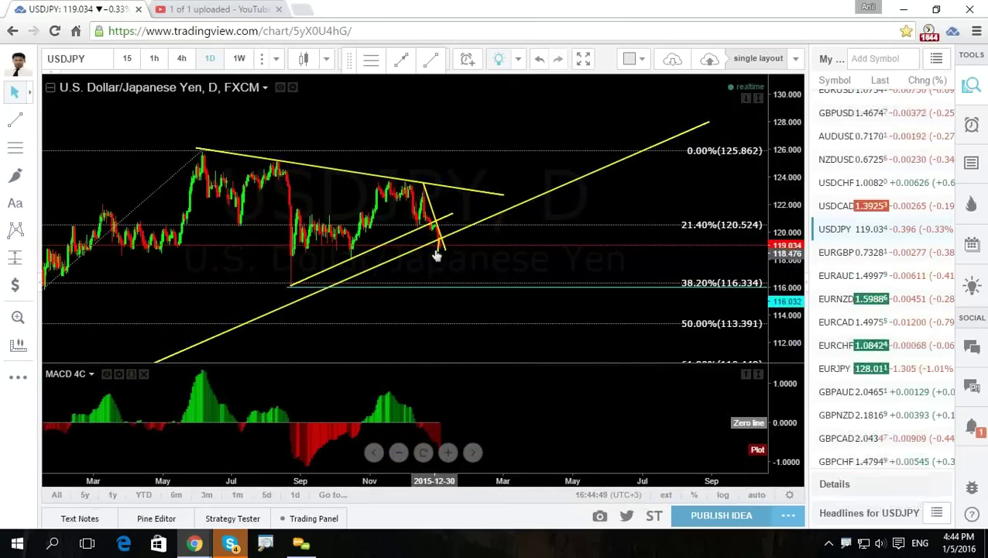
{"action": "left_click_drag", "start_coordinate": [439, 237], "coordinate": [413, 279]}
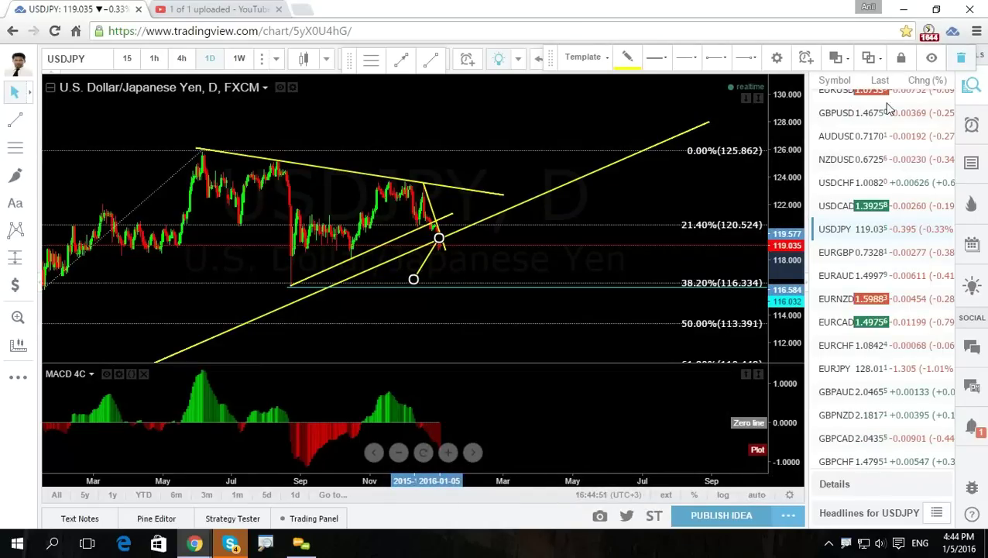
{"action": "key", "text": "Delete"}
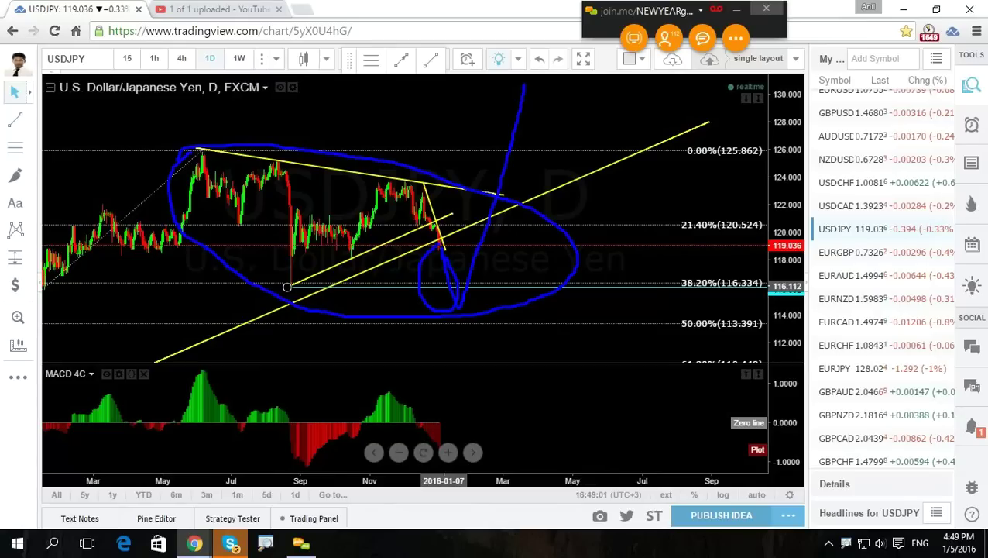
{"action": "key", "text": "Escape"}
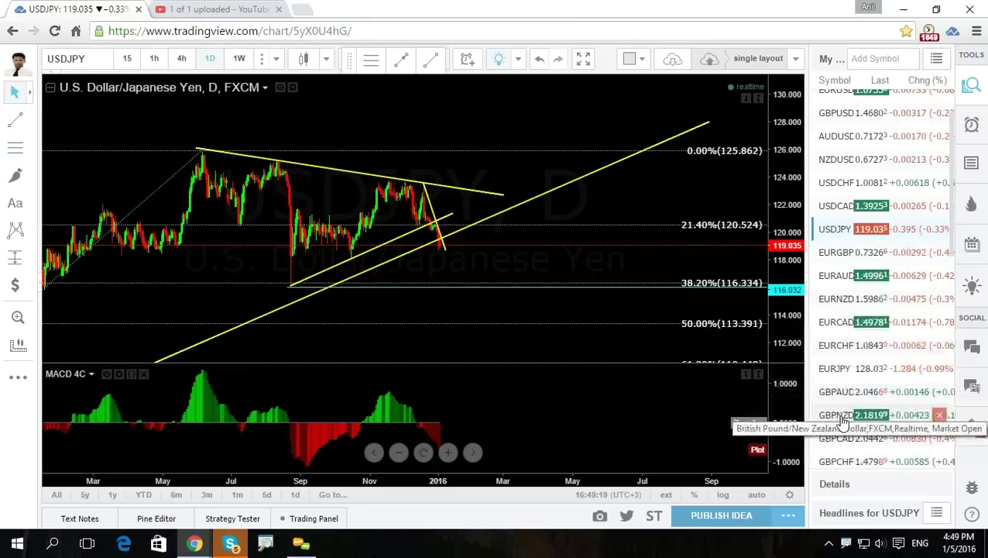
{"action": "scroll", "coordinate": [838, 449], "scroll_direction": "down", "scroll_amount": 2}
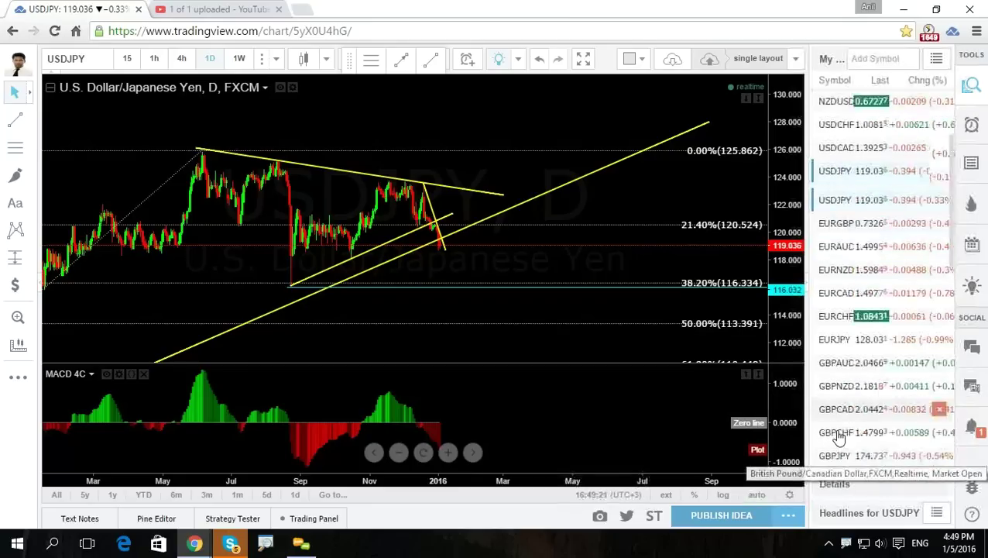
Open the GBPJPY chart and switch it to 1-hour bars.
{"action": "left_click", "coordinate": [837, 427]}
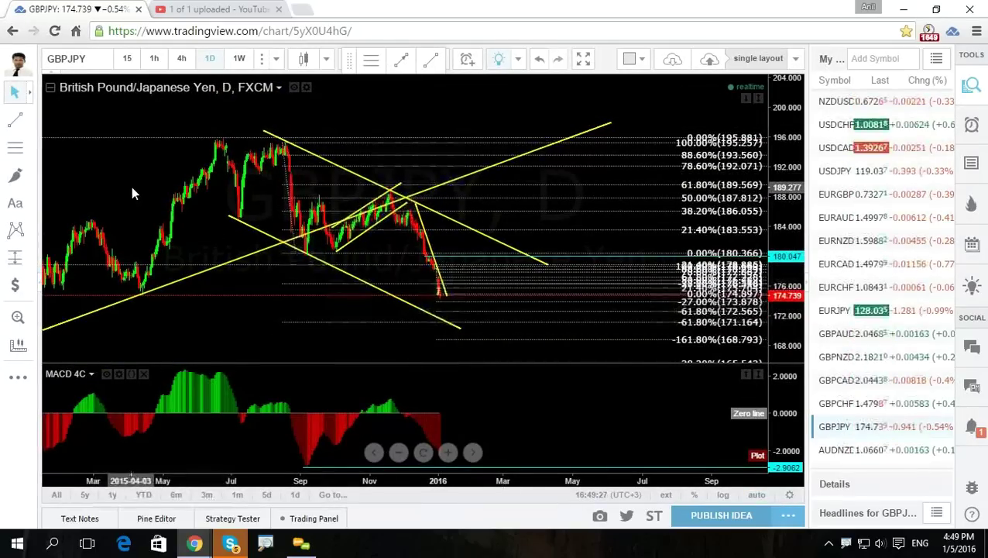
{"action": "left_click_drag", "start_coordinate": [133, 192], "coordinate": [321, 202]}
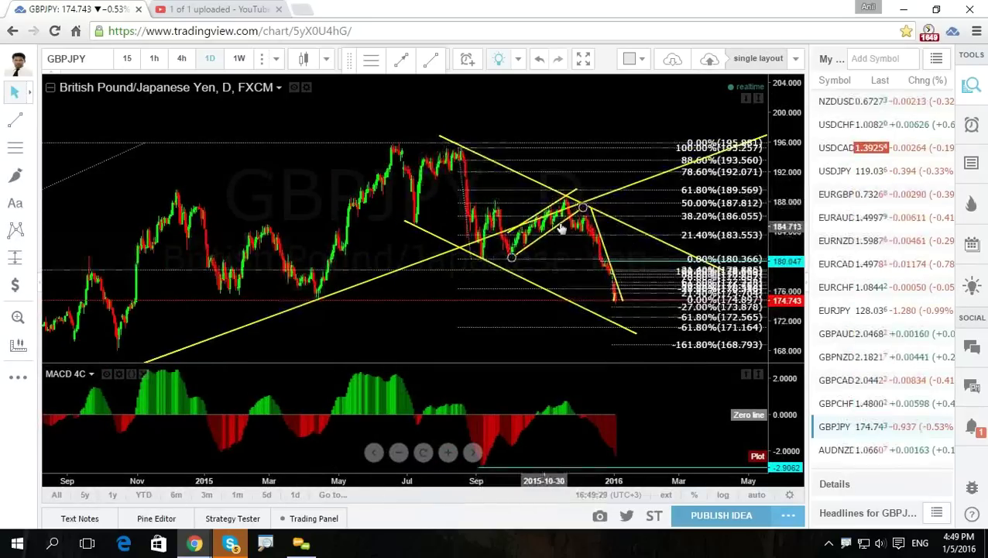
{"action": "left_click", "coordinate": [155, 60]}
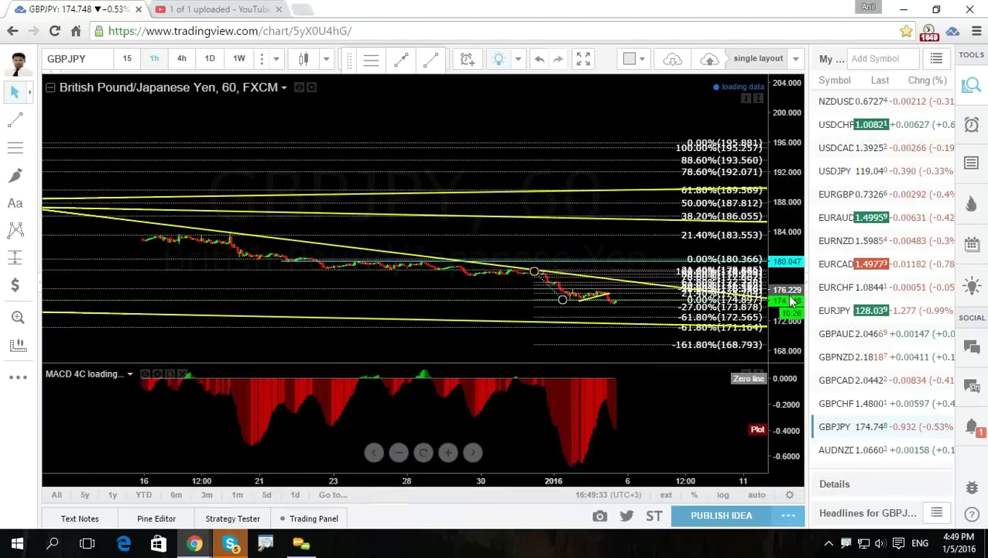
Frame the hourly GBPJPY chart on late October through December with a taller price scale.
{"action": "scroll", "coordinate": [364, 279], "scroll_direction": "up", "scroll_amount": 3}
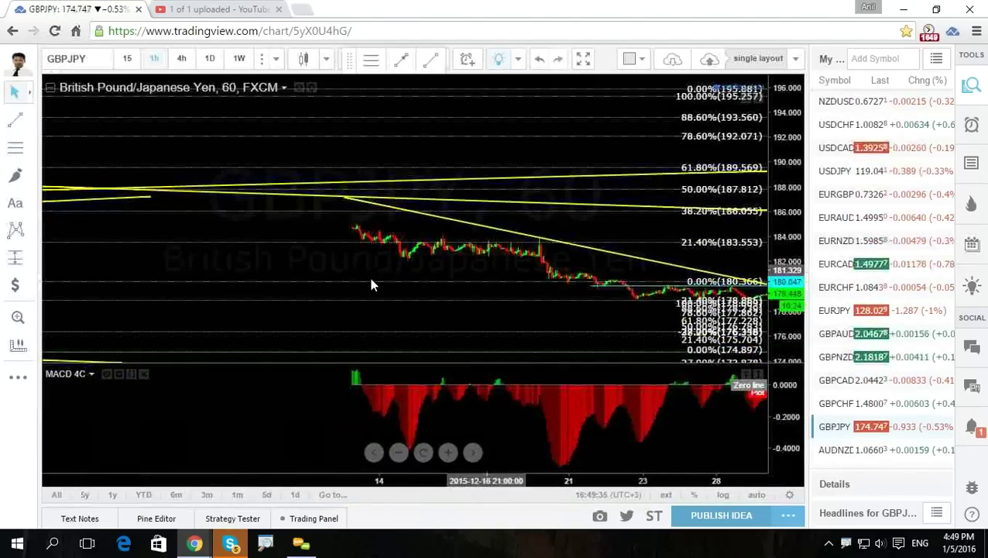
{"action": "scroll", "coordinate": [281, 283], "scroll_direction": "down", "scroll_amount": 5}
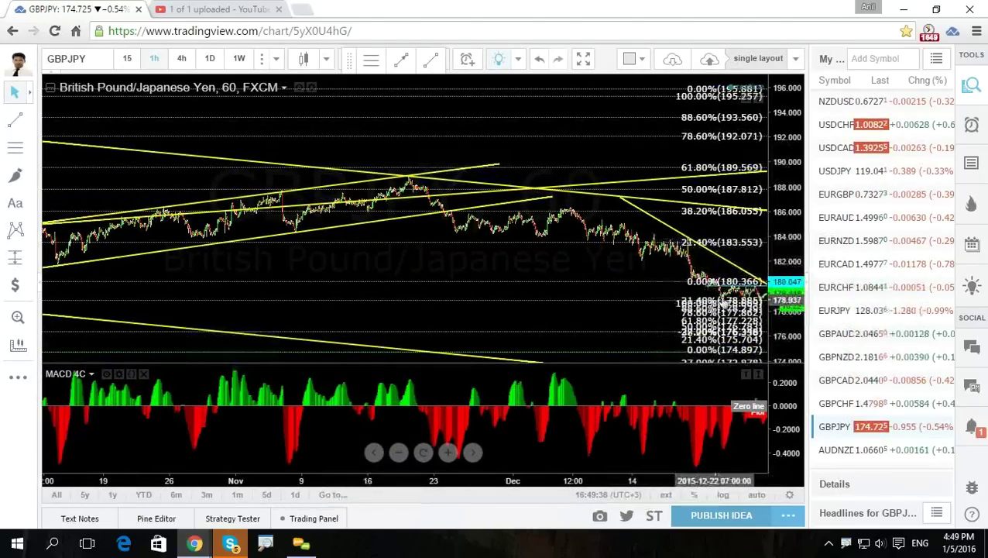
{"action": "left_click_drag", "start_coordinate": [301, 279], "coordinate": [302, 238]}
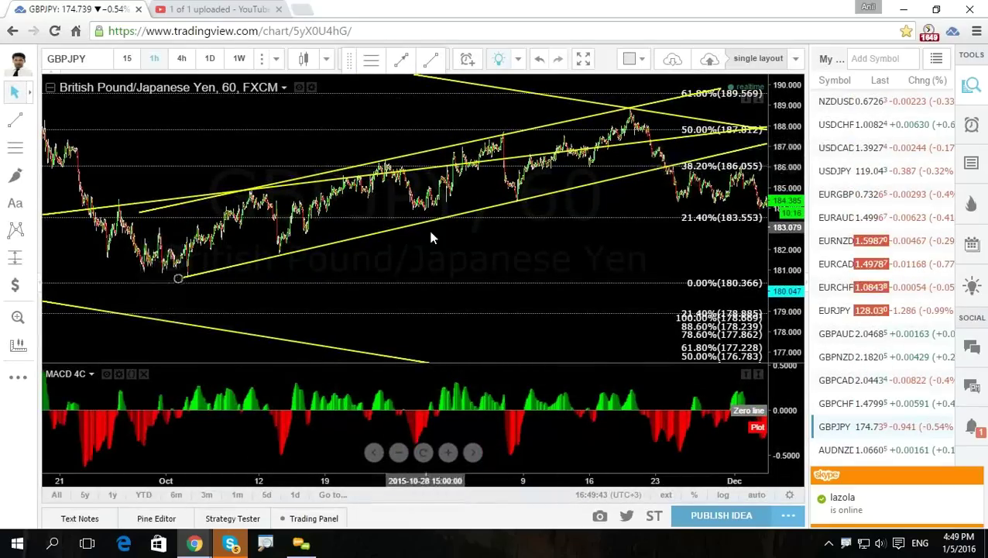
{"action": "scroll", "coordinate": [465, 258], "scroll_direction": "up", "scroll_amount": 3}
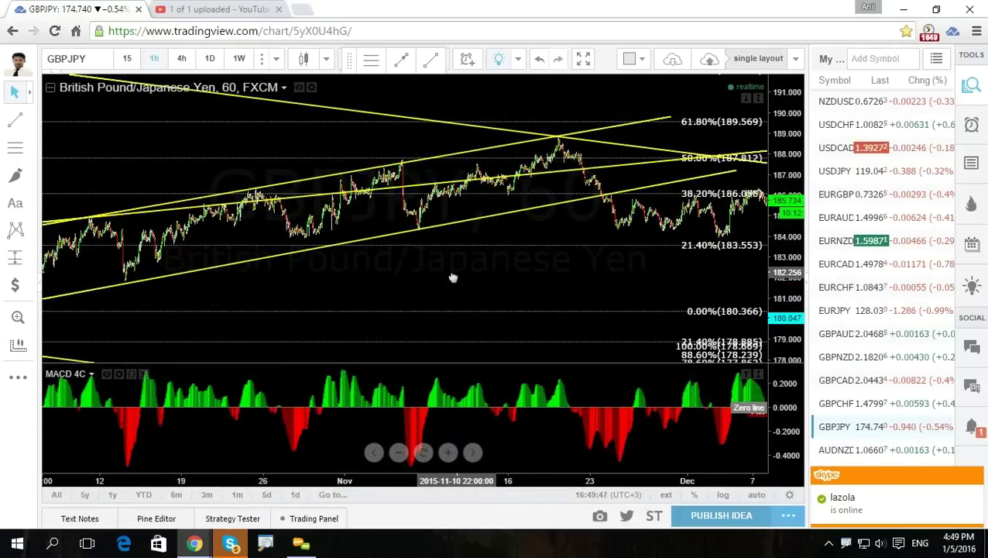
{"action": "left_click_drag", "start_coordinate": [452, 276], "coordinate": [387, 176]}
{"action": "left_click_drag", "start_coordinate": [786, 182], "coordinate": [786, 147]}
{"action": "left_click_drag", "start_coordinate": [502, 253], "coordinate": [496, 264]}
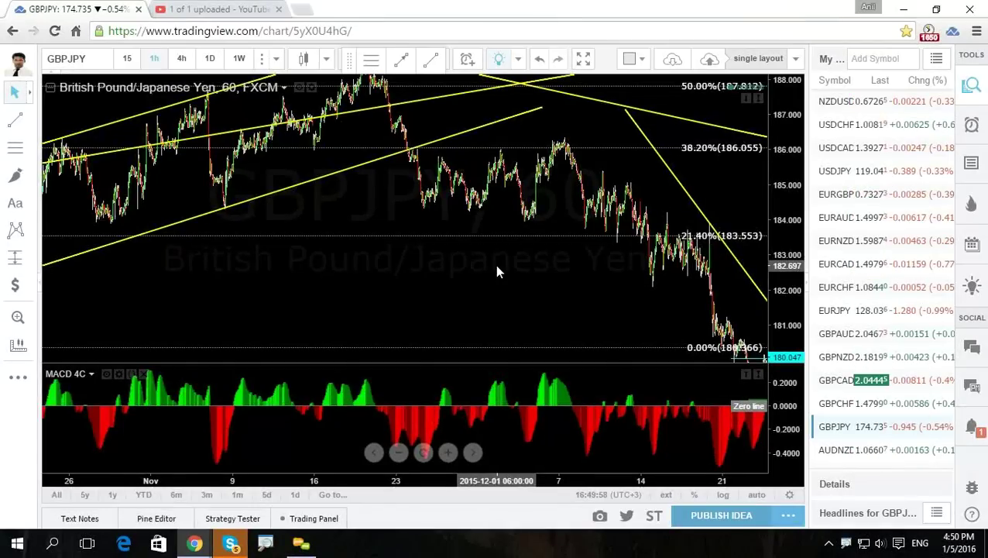
{"action": "scroll", "coordinate": [509, 269], "scroll_direction": "up", "scroll_amount": 2}
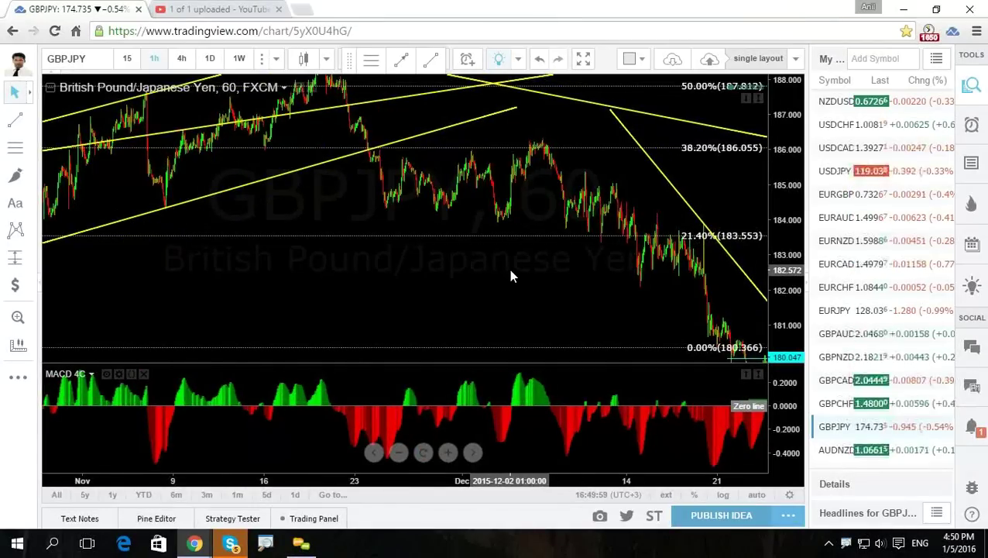
{"action": "scroll", "coordinate": [505, 271], "scroll_direction": "up", "scroll_amount": 3}
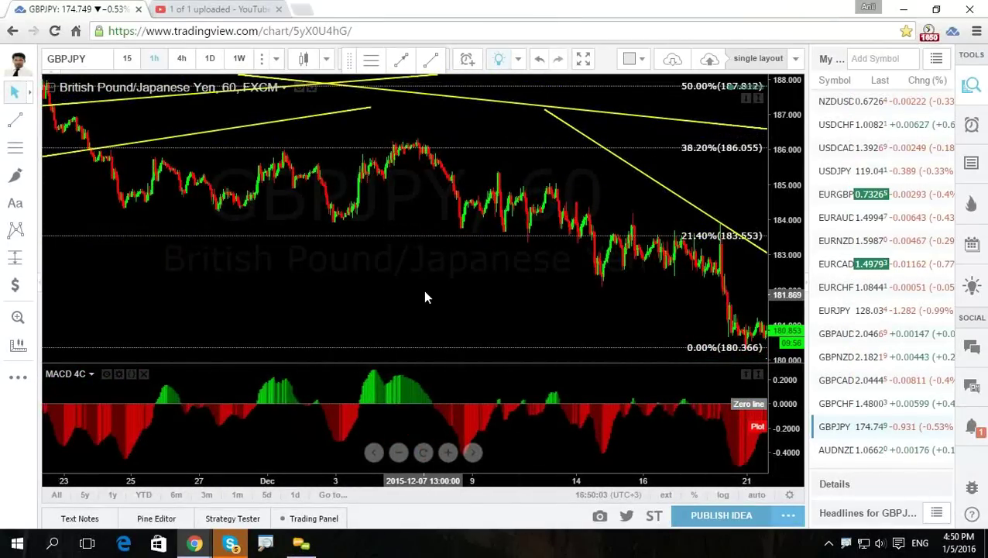
{"action": "left_click_drag", "start_coordinate": [422, 291], "coordinate": [349, 294]}
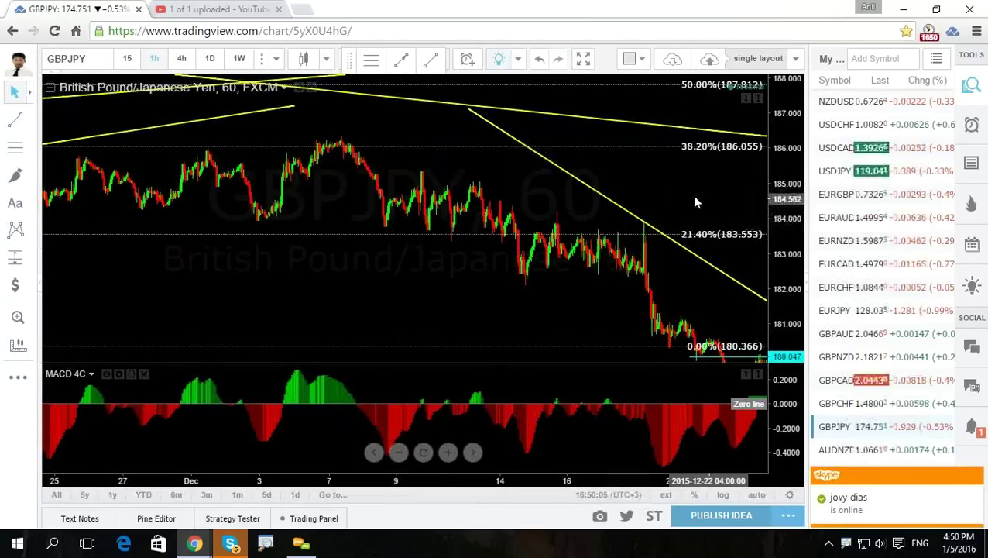
{"action": "scroll", "coordinate": [692, 194], "scroll_direction": "down", "scroll_amount": 3}
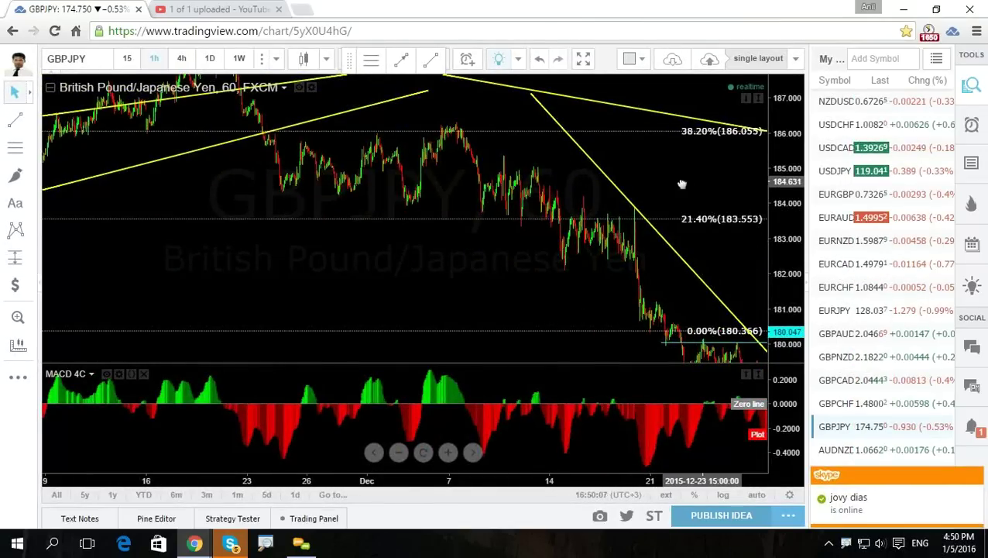
{"action": "left_click_drag", "start_coordinate": [684, 187], "coordinate": [481, 181]}
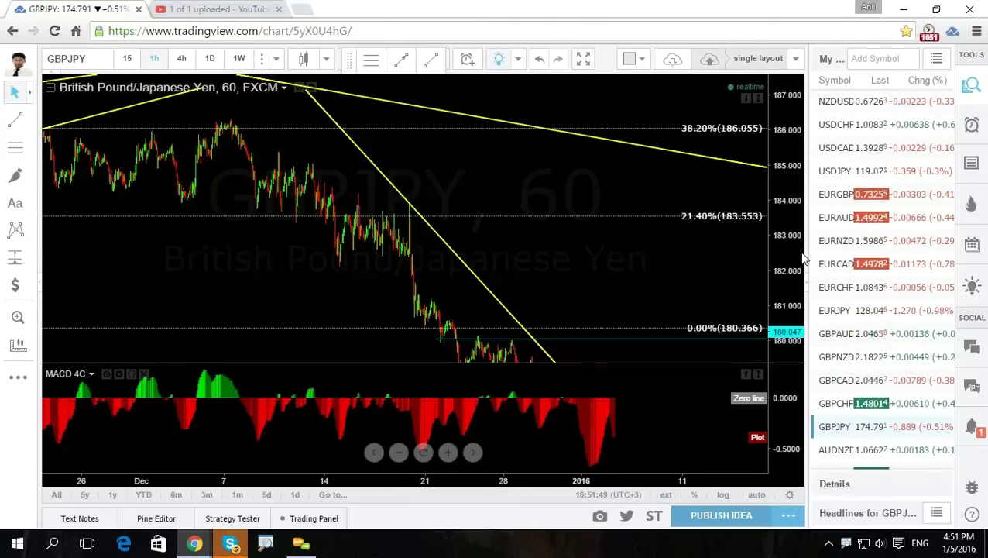
{"action": "scroll", "coordinate": [839, 364], "scroll_direction": "down", "scroll_amount": 4}
{"action": "scroll", "coordinate": [839, 364], "scroll_direction": "down", "scroll_amount": 2}
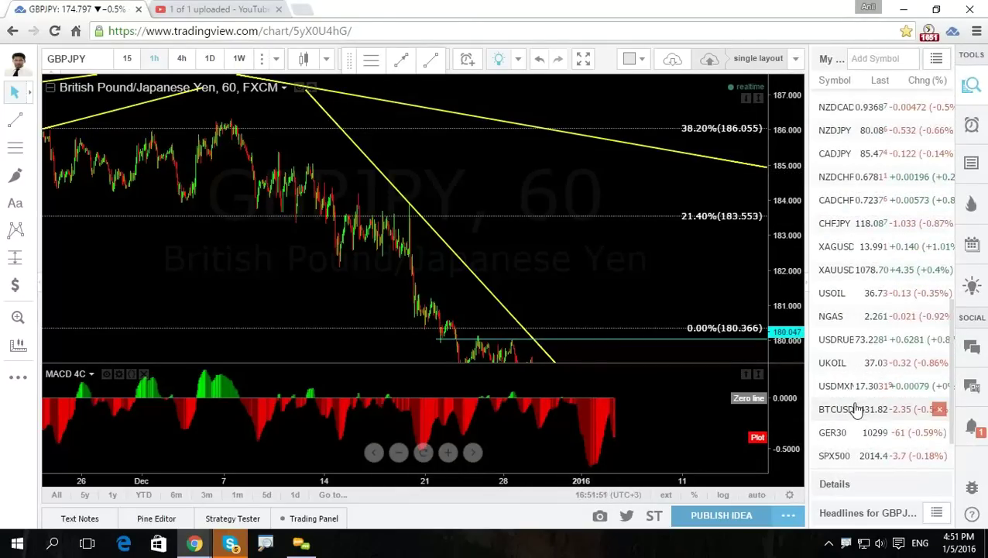
{"action": "scroll", "coordinate": [852, 376], "scroll_direction": "up", "scroll_amount": 7}
{"action": "scroll", "coordinate": [857, 381], "scroll_direction": "up", "scroll_amount": 1}
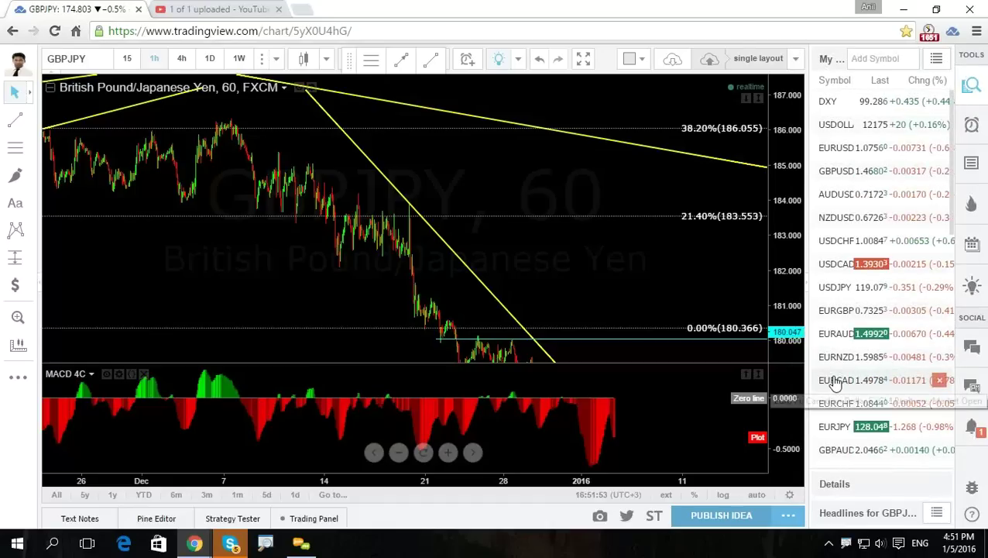
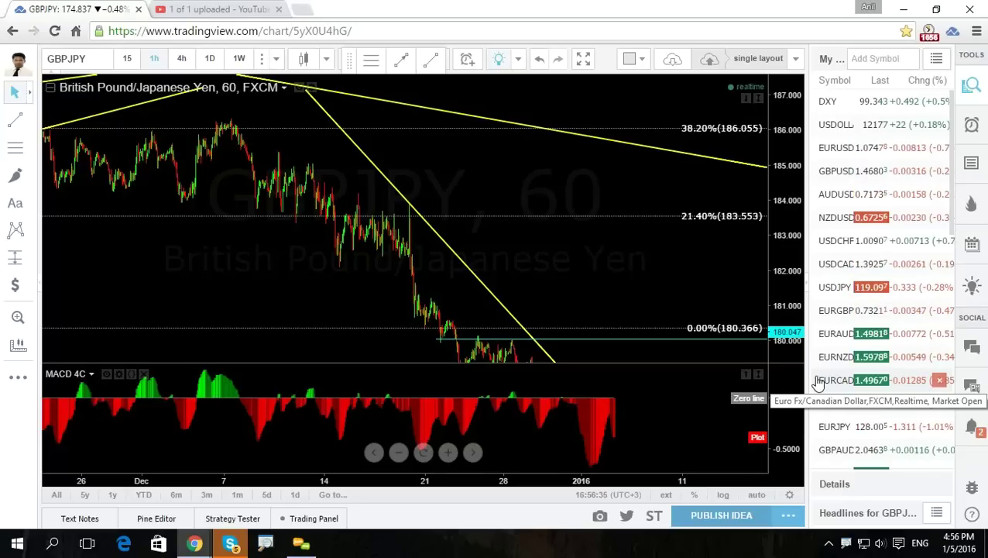
Search for USDSEK and add it to the bottom of the watchlist.
{"action": "scroll", "coordinate": [901, 310], "scroll_direction": "down", "scroll_amount": 5}
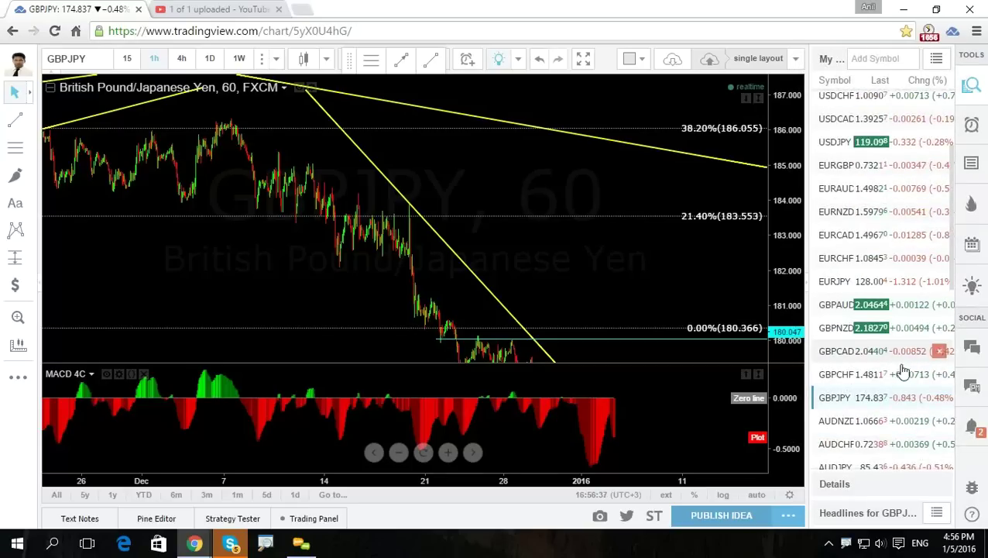
{"action": "scroll", "coordinate": [888, 383], "scroll_direction": "up", "scroll_amount": 2}
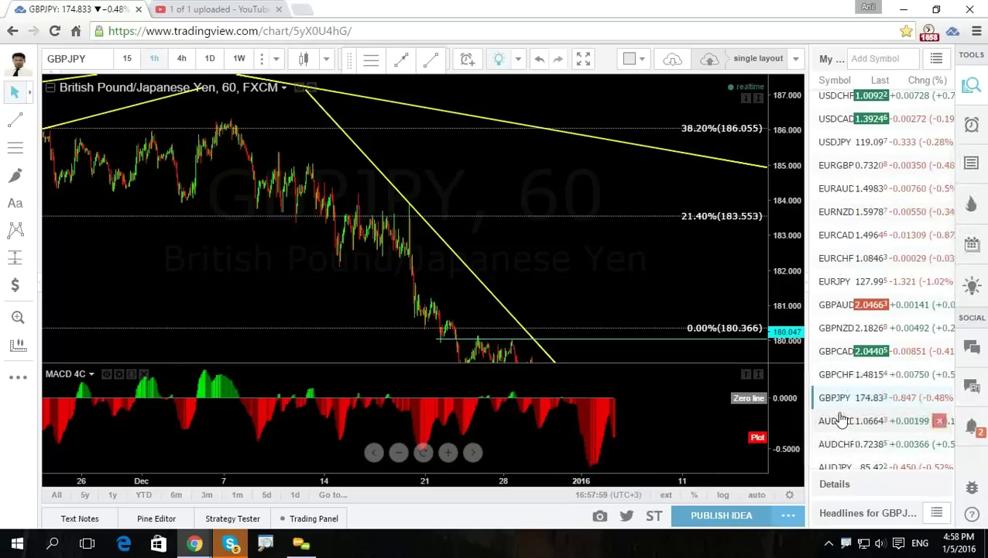
{"action": "scroll", "coordinate": [850, 414], "scroll_direction": "down", "scroll_amount": 8}
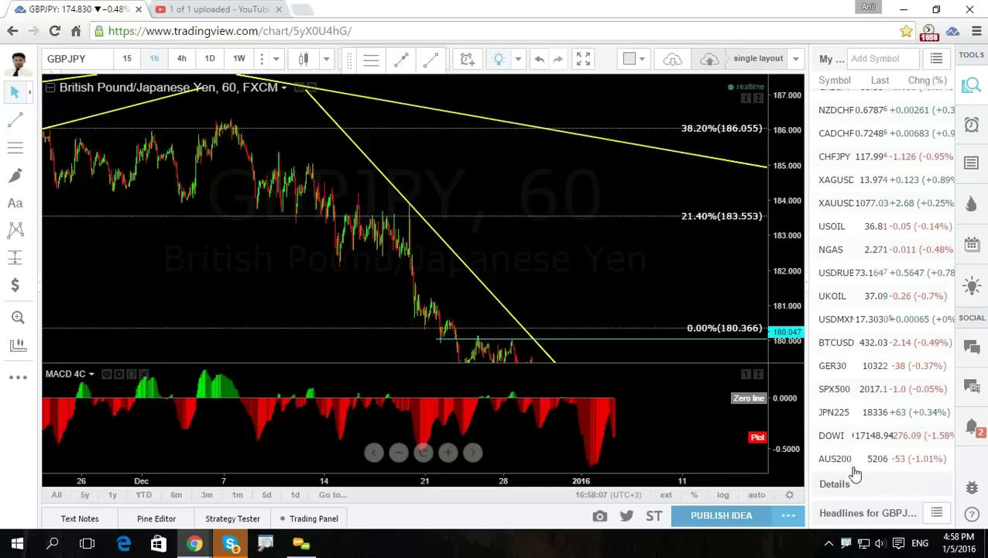
{"action": "scroll", "coordinate": [856, 457], "scroll_direction": "up", "scroll_amount": 2}
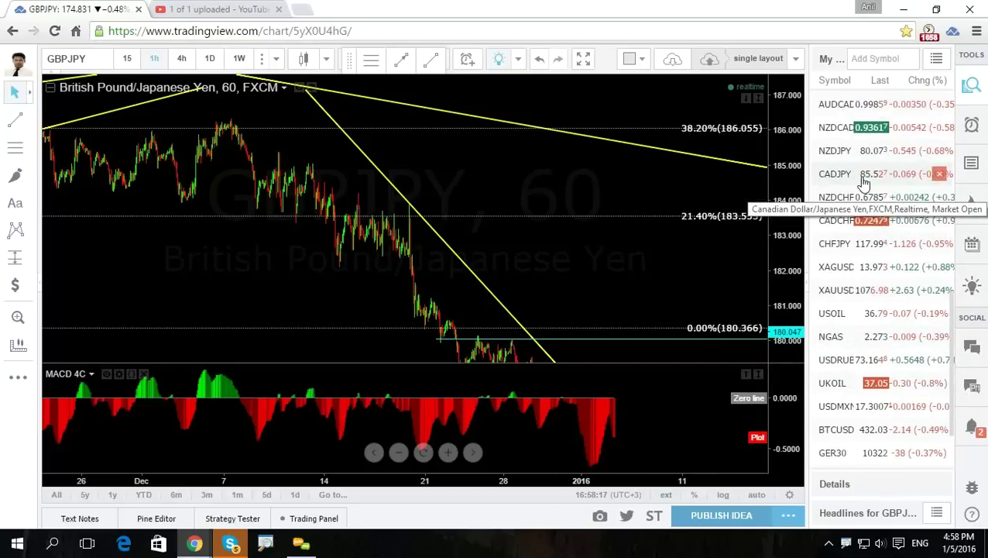
{"action": "left_click", "coordinate": [870, 59]}
{"action": "type", "text": "USD"}
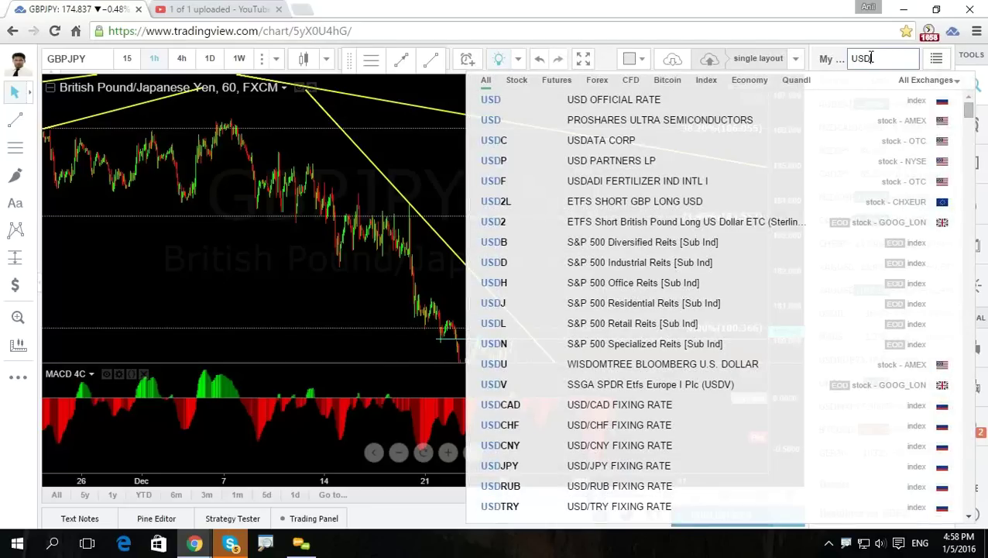
{"action": "type", "text": "SEK"}
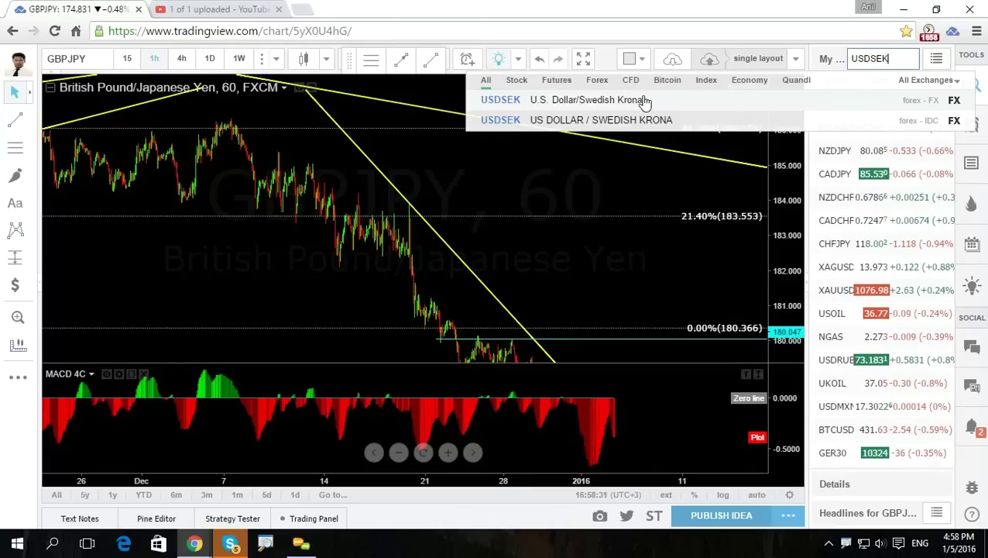
{"action": "key", "text": "Return"}
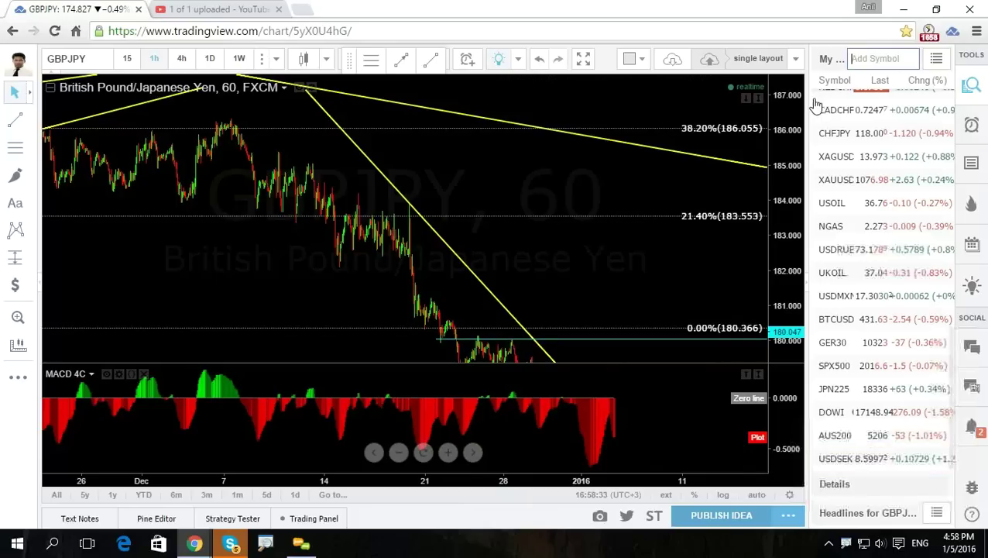
Open the USDSEK chart on weekly candles with data from around 2007 in view.
{"action": "left_click", "coordinate": [846, 460]}
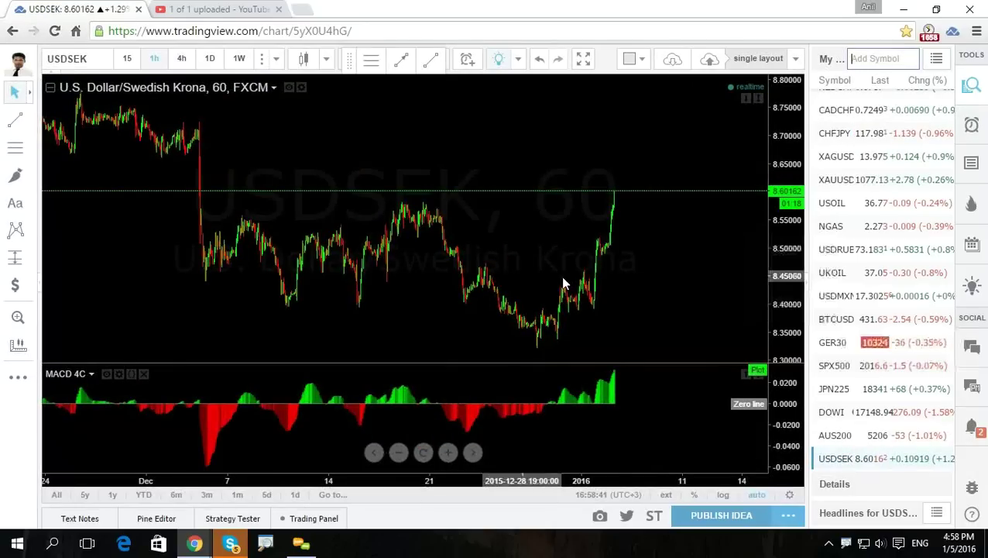
{"action": "left_click", "coordinate": [238, 59]}
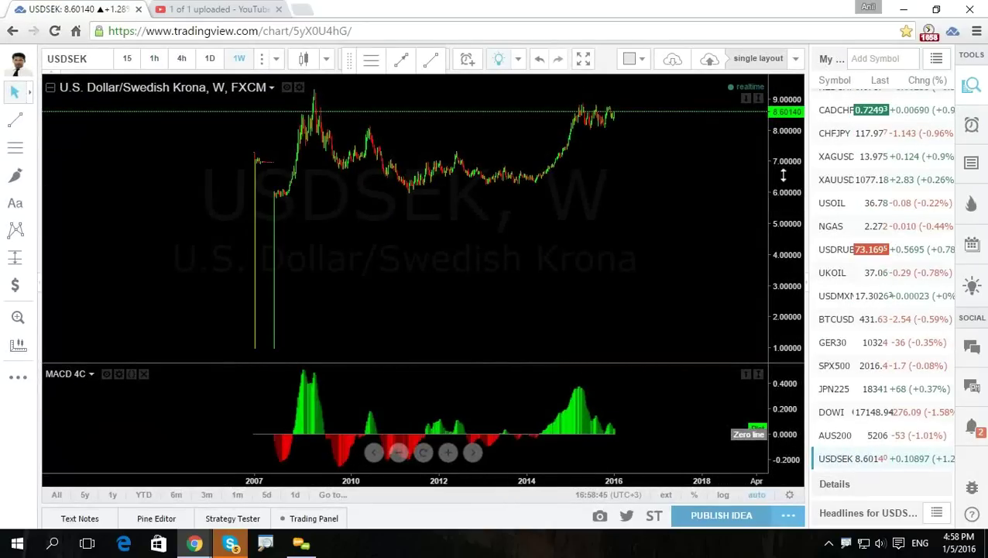
{"action": "scroll", "coordinate": [542, 287], "scroll_direction": "up", "scroll_amount": 3}
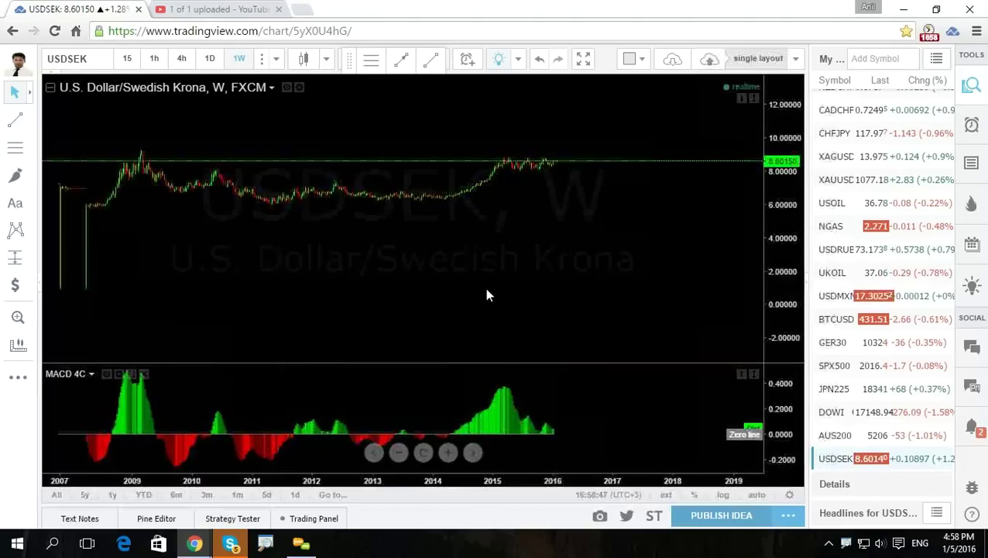
{"action": "left_click_drag", "start_coordinate": [130, 258], "coordinate": [313, 264]}
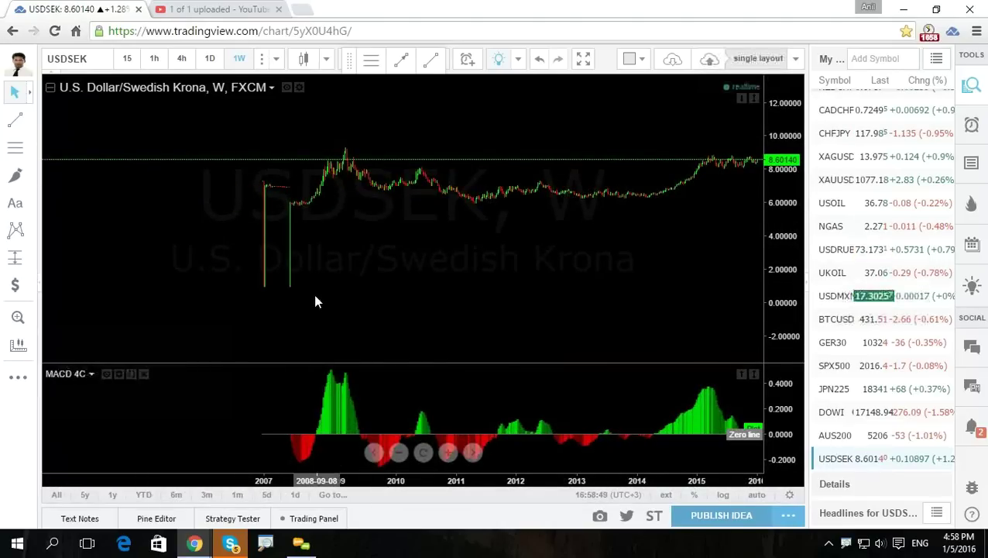
{"action": "scroll", "coordinate": [409, 263], "scroll_direction": "right", "scroll_amount": 5}
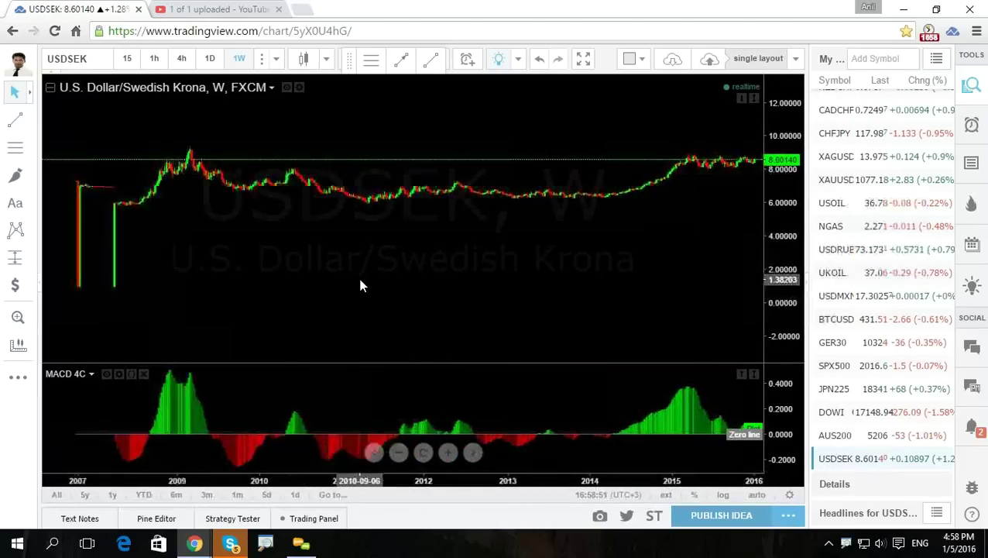
Frame 2007 to 2013 and stretch the price scale around recent prices.
{"action": "left_click_drag", "start_coordinate": [658, 236], "coordinate": [521, 292]}
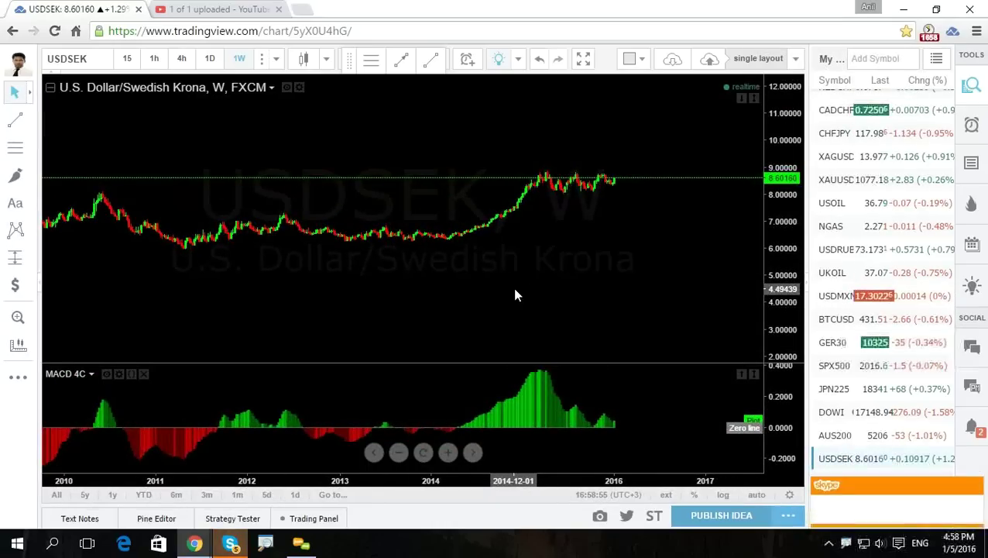
{"action": "left_click_drag", "start_coordinate": [256, 315], "coordinate": [432, 310]}
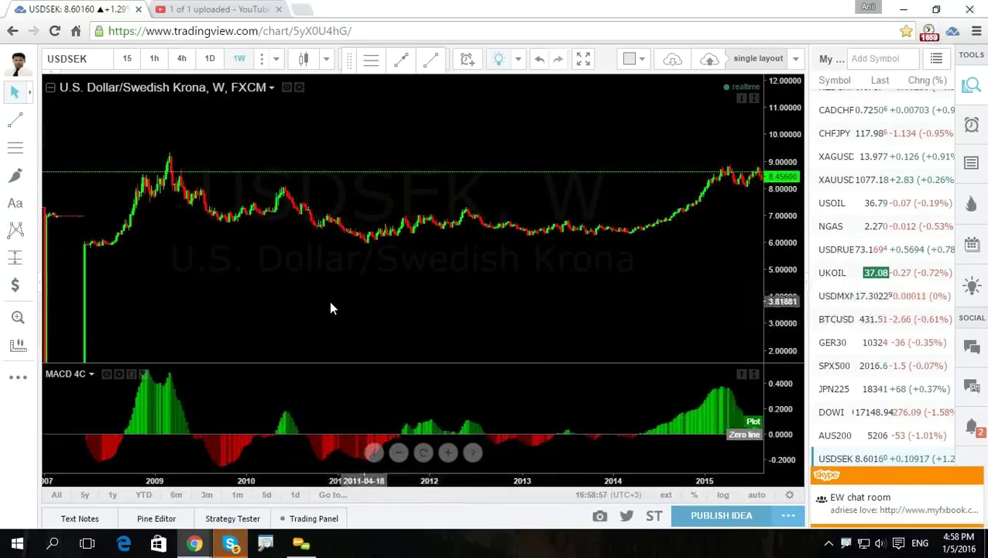
{"action": "left_click_drag", "start_coordinate": [331, 304], "coordinate": [237, 293]}
{"action": "left_click_drag", "start_coordinate": [780, 286], "coordinate": [578, 286]}
{"action": "left_click_drag", "start_coordinate": [780, 313], "coordinate": [589, 252]}
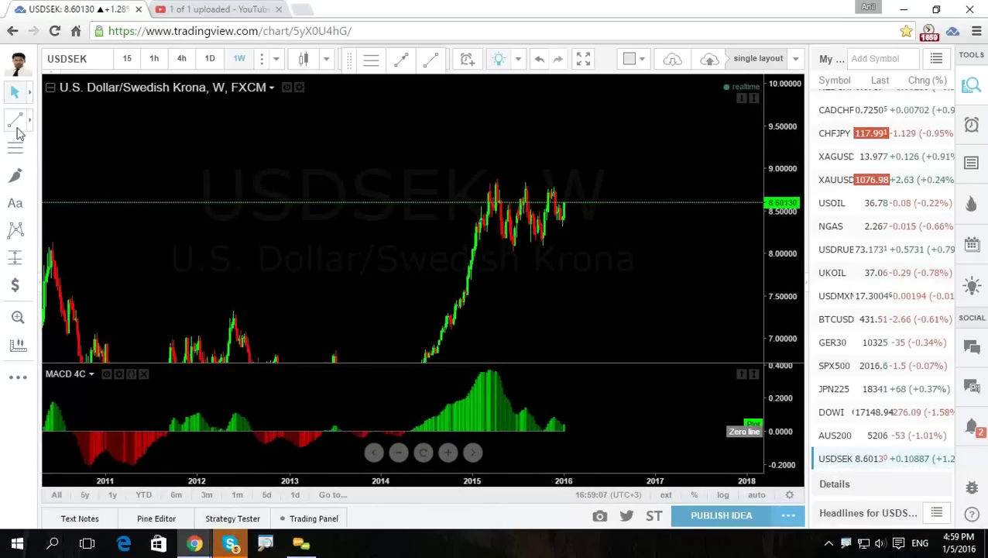
Draw a yellow resistance line from the 2015 peak and a rising support line under the range.
{"action": "left_click", "coordinate": [515, 179]}
{"action": "left_click", "coordinate": [559, 187]}
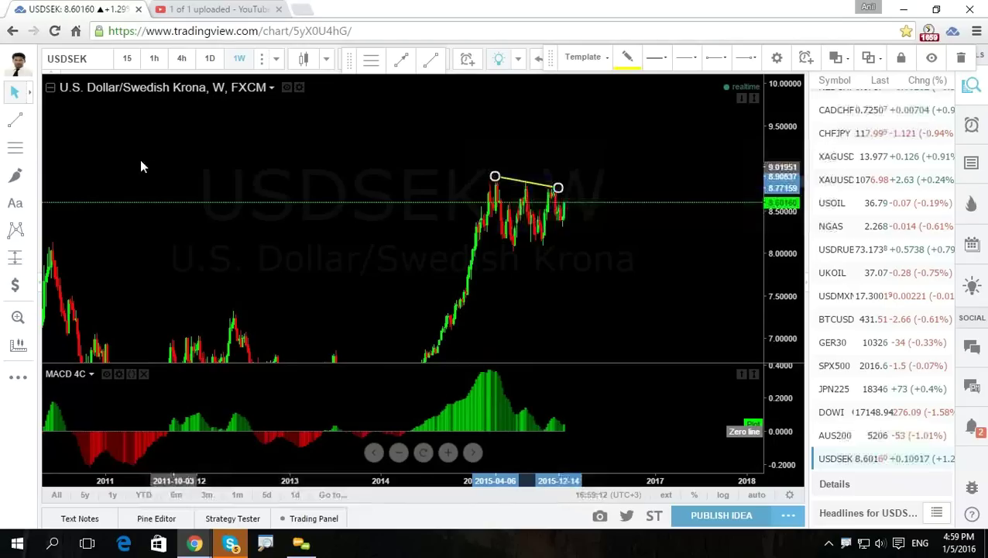
{"action": "left_click", "coordinate": [15, 120]}
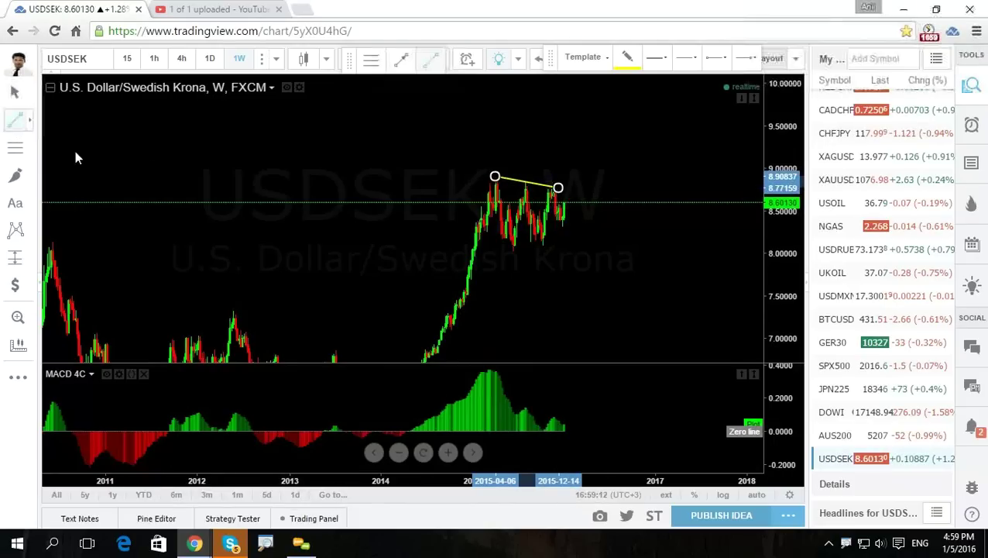
{"action": "left_click", "coordinate": [512, 252]}
{"action": "left_click", "coordinate": [591, 234]}
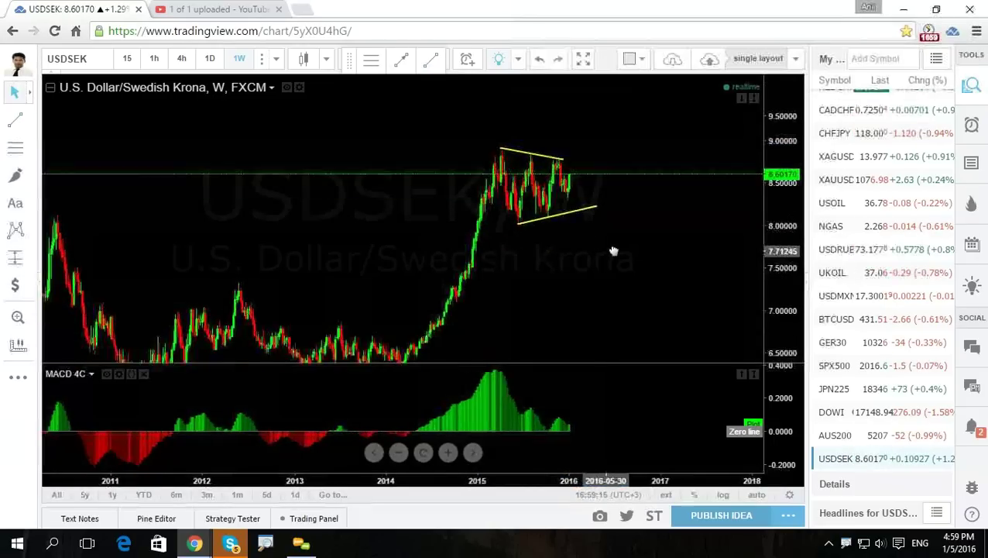
{"action": "scroll", "coordinate": [725, 256], "scroll_direction": "down", "scroll_amount": 5}
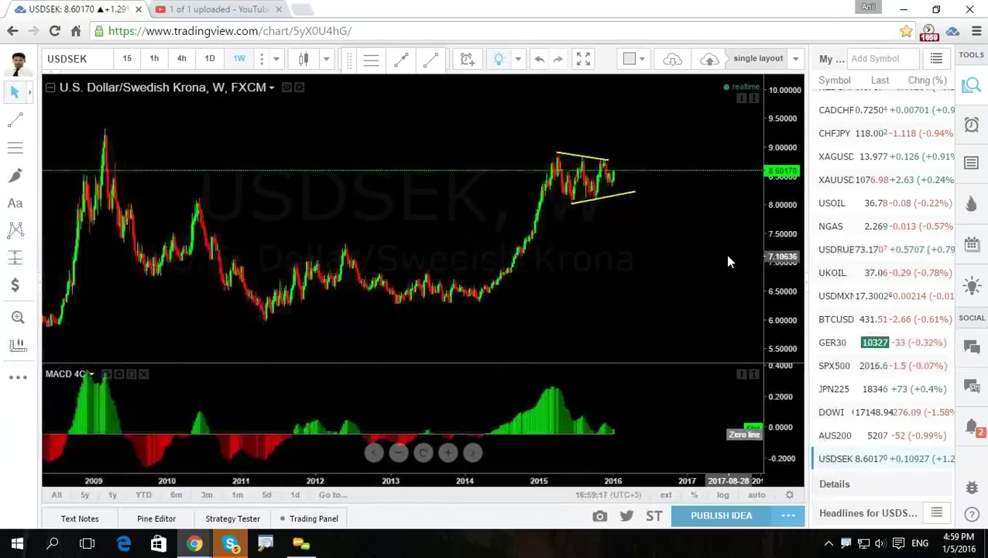
{"action": "left_click_drag", "start_coordinate": [721, 281], "coordinate": [645, 281]}
Draw a Fibonacci retracement from the 2014 low (6.27299) to the 2015 peak (8.88675).
{"action": "left_click", "coordinate": [15, 147]}
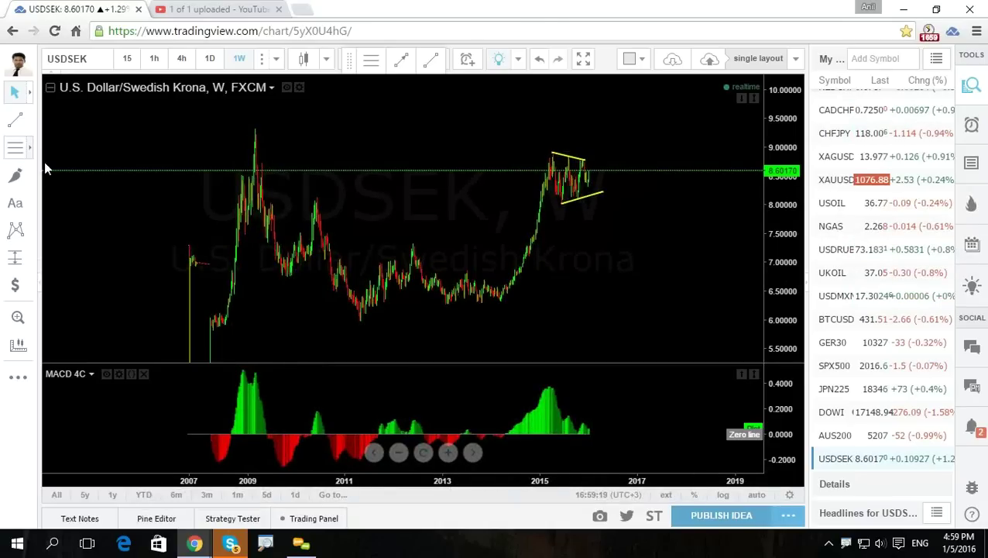
{"action": "left_click", "coordinate": [480, 304]}
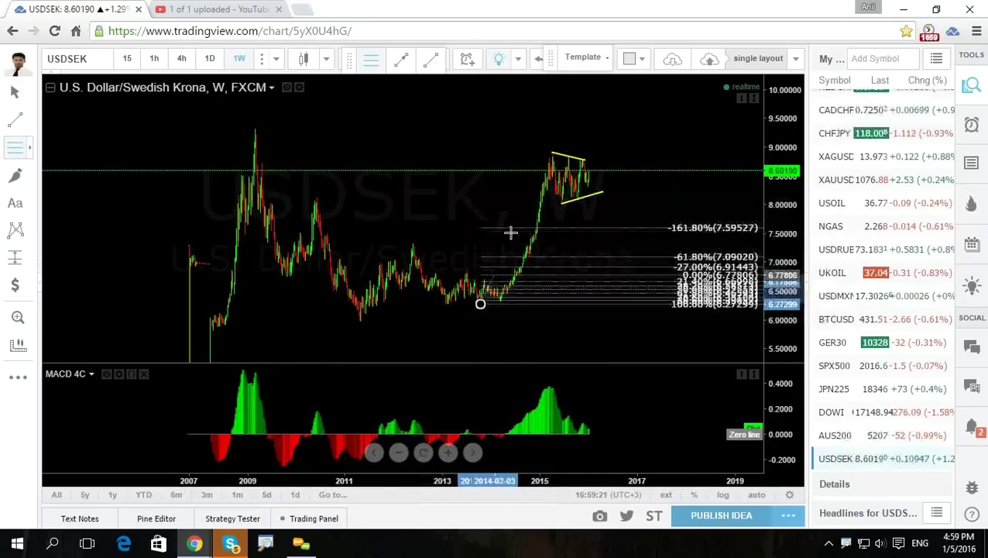
{"action": "left_click", "coordinate": [538, 153]}
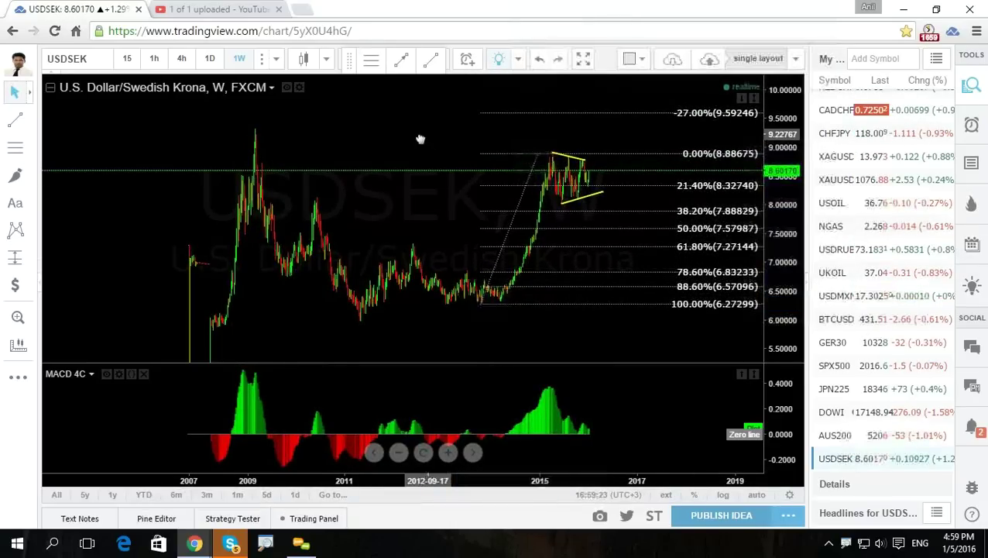
{"action": "left_click_drag", "start_coordinate": [422, 149], "coordinate": [388, 135]}
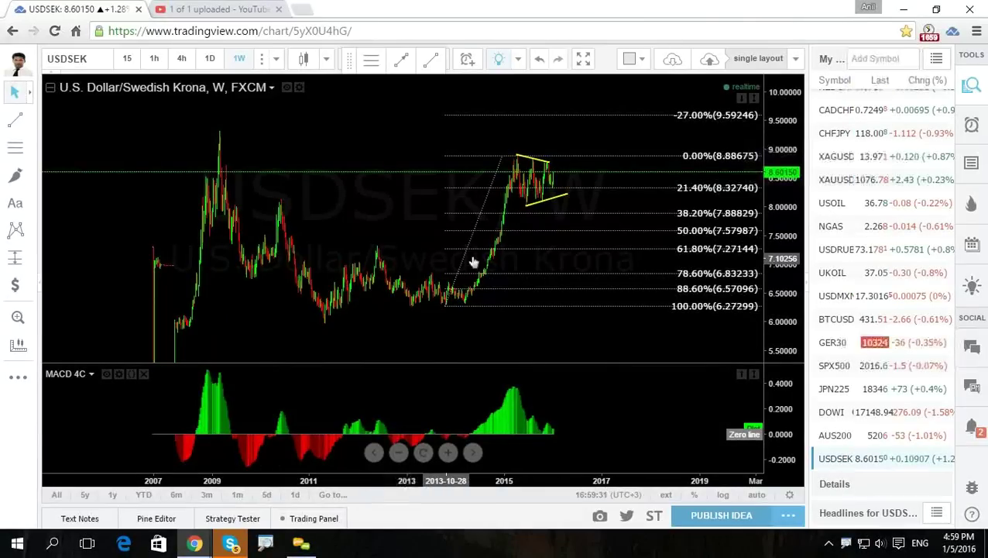
{"action": "left_click_drag", "start_coordinate": [738, 273], "coordinate": [612, 284]}
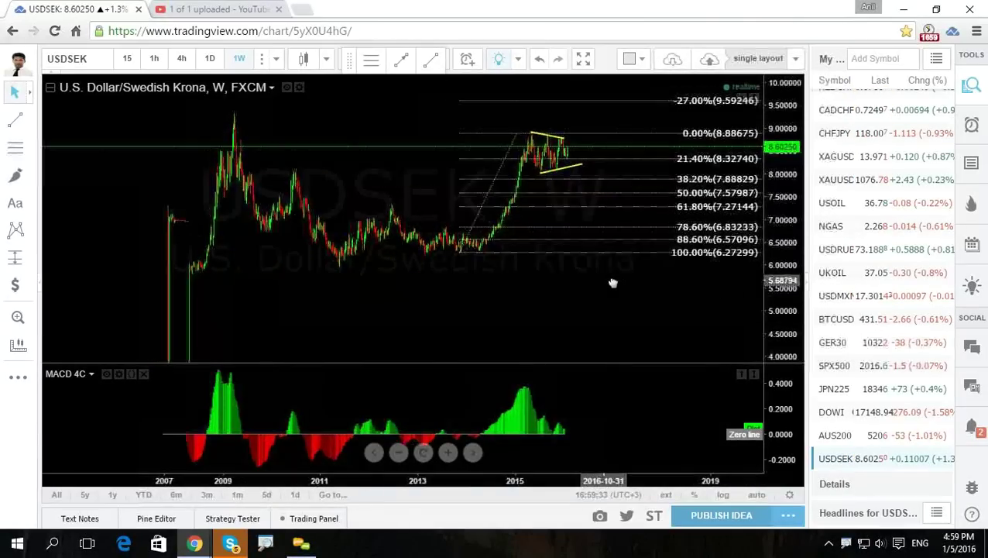
Show USDSEK on daily candles framing the triangle and the 21.40% and 38.20% Fibonacci levels.
{"action": "left_click", "coordinate": [209, 58]}
{"action": "left_click_drag", "start_coordinate": [782, 193], "coordinate": [783, 256]}
{"action": "left_click_drag", "start_coordinate": [569, 198], "coordinate": [542, 345]}
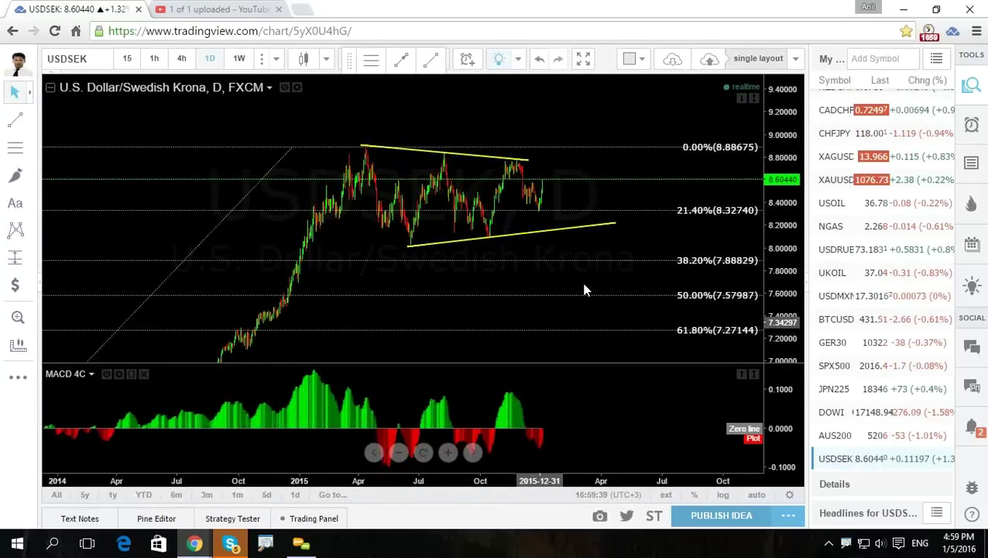
{"action": "left_click_drag", "start_coordinate": [783, 217], "coordinate": [782, 244]}
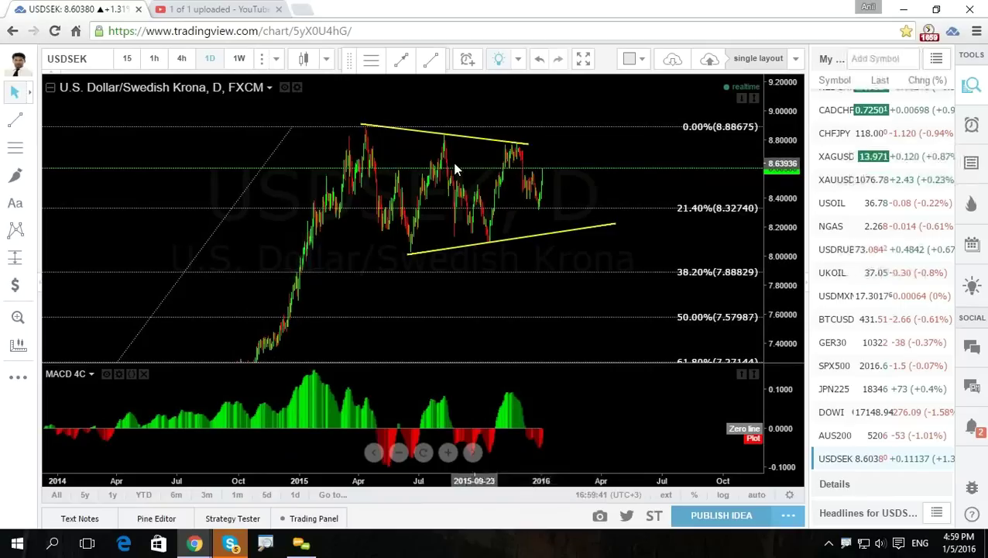
Clear the blue markup and extend the upper wedge trendline past the latest bars.
{"action": "left_click", "coordinate": [361, 123]}
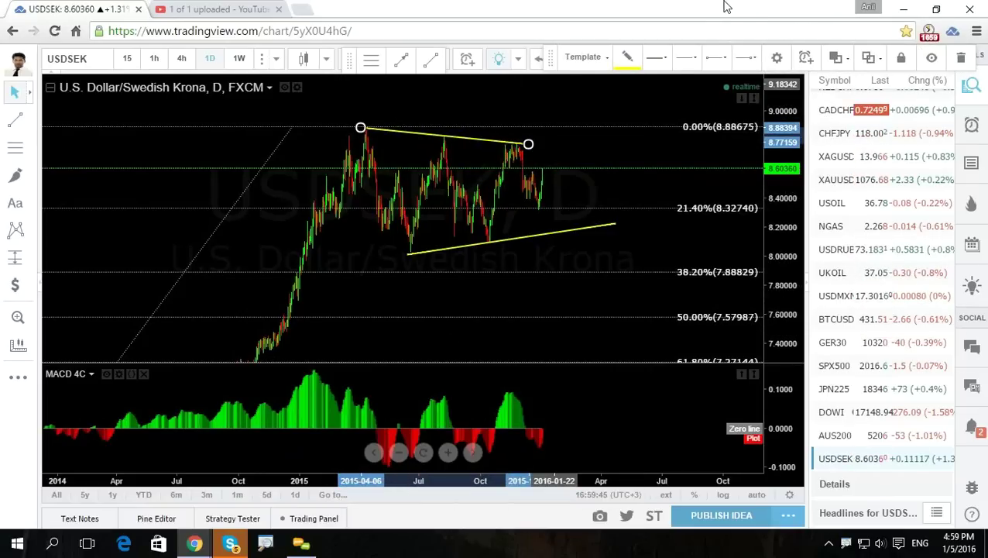
{"action": "mouse_move", "coordinate": [726, 7]}
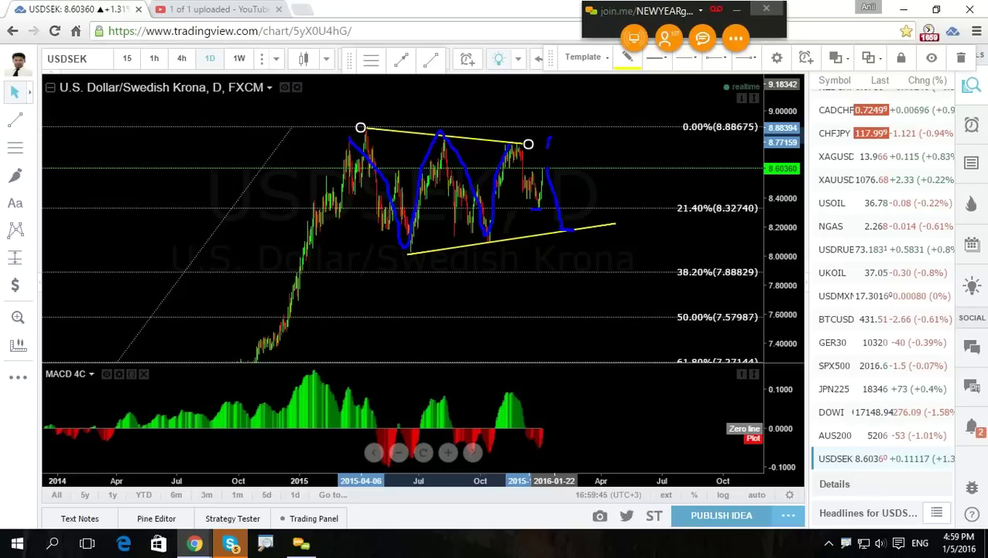
{"action": "key", "text": "Escape"}
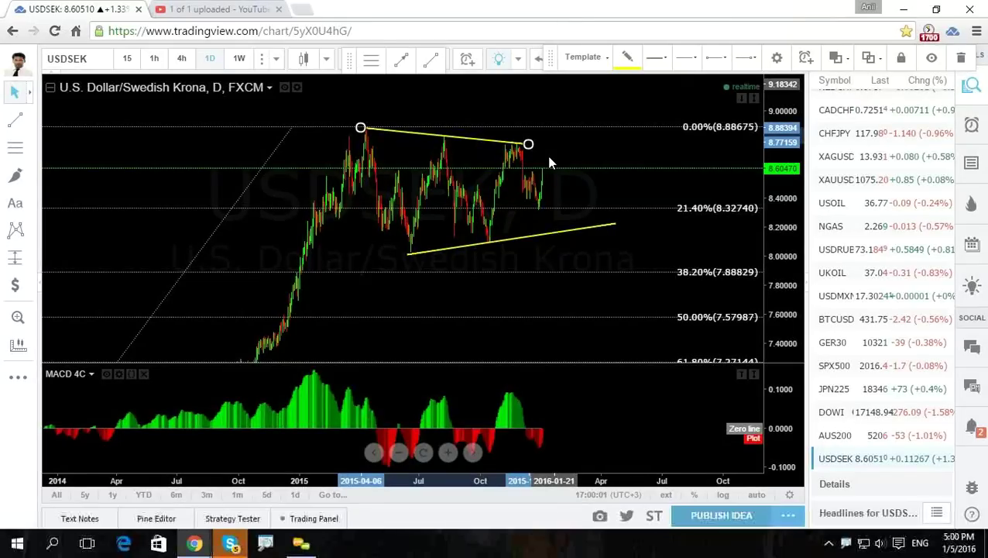
{"action": "left_click_drag", "start_coordinate": [529, 144], "coordinate": [628, 154]}
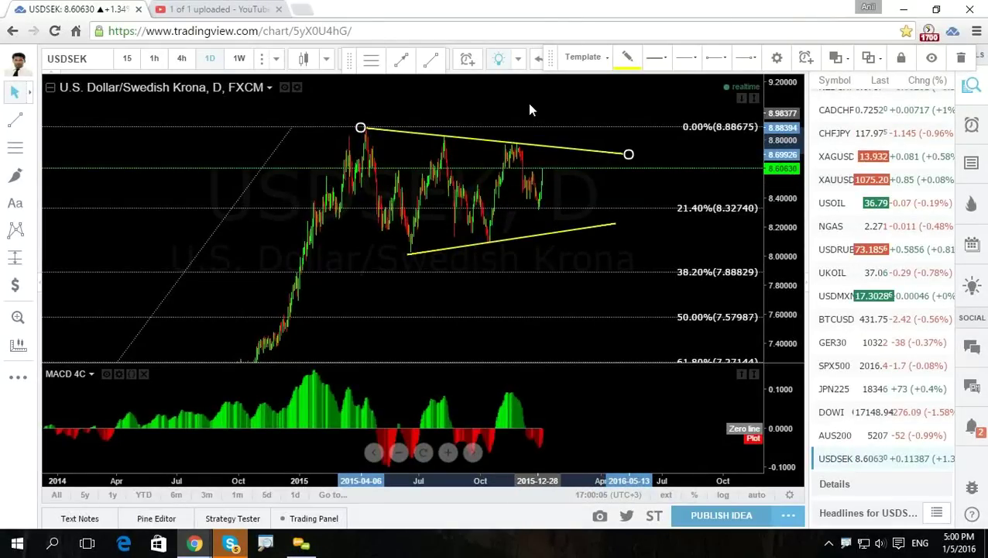
{"action": "scroll", "coordinate": [528, 106], "scroll_direction": "up", "scroll_amount": 2}
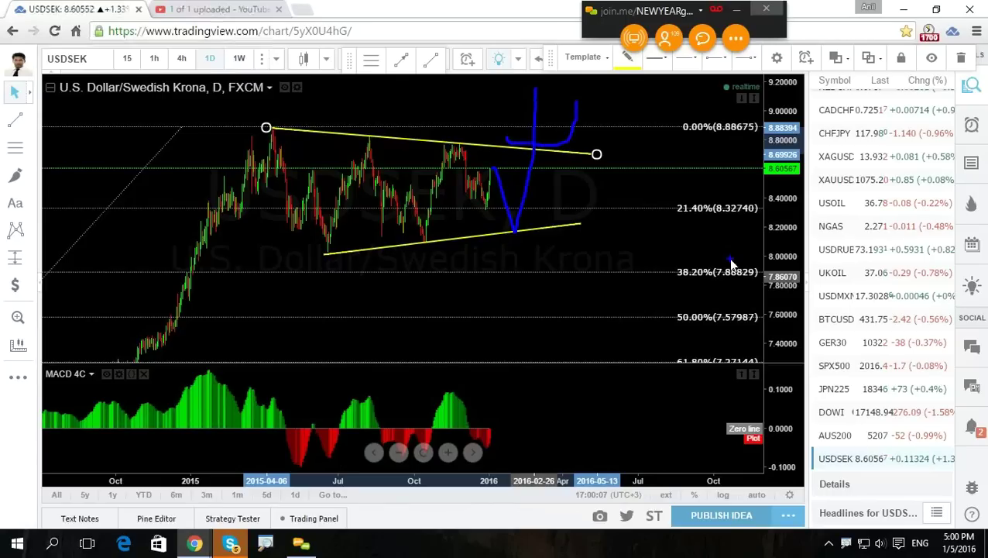
{"action": "mouse_move", "coordinate": [768, 232]}
{"action": "left_mouse_down"}
{"action": "mouse_move", "coordinate": [729, 255]}
{"action": "mouse_move", "coordinate": [691, 253]}
{"action": "mouse_move", "coordinate": [690, 294]}
{"action": "left_mouse_up"}
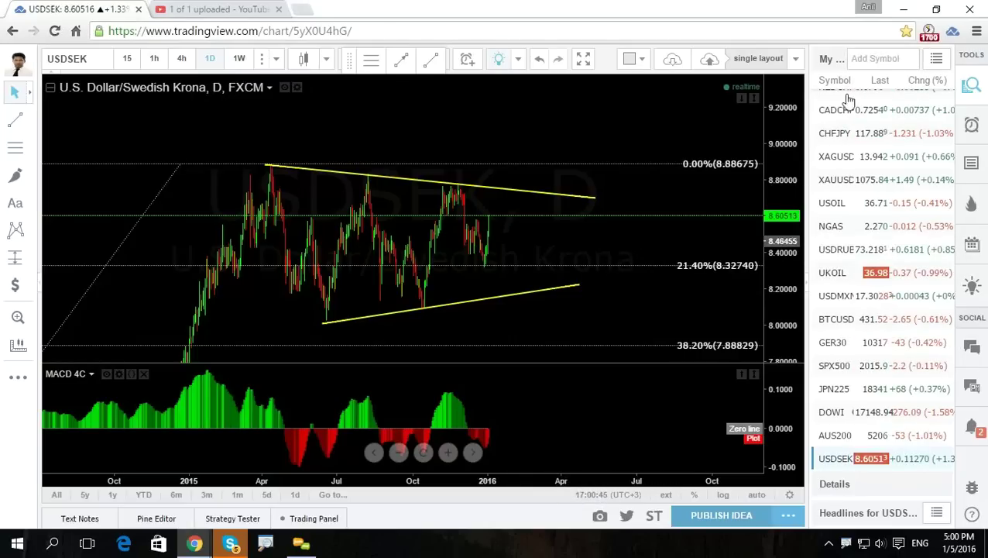
Add USDNOK to the watchlist and load its daily chart with the yellow rising wedge.
{"action": "left_click", "coordinate": [861, 59]}
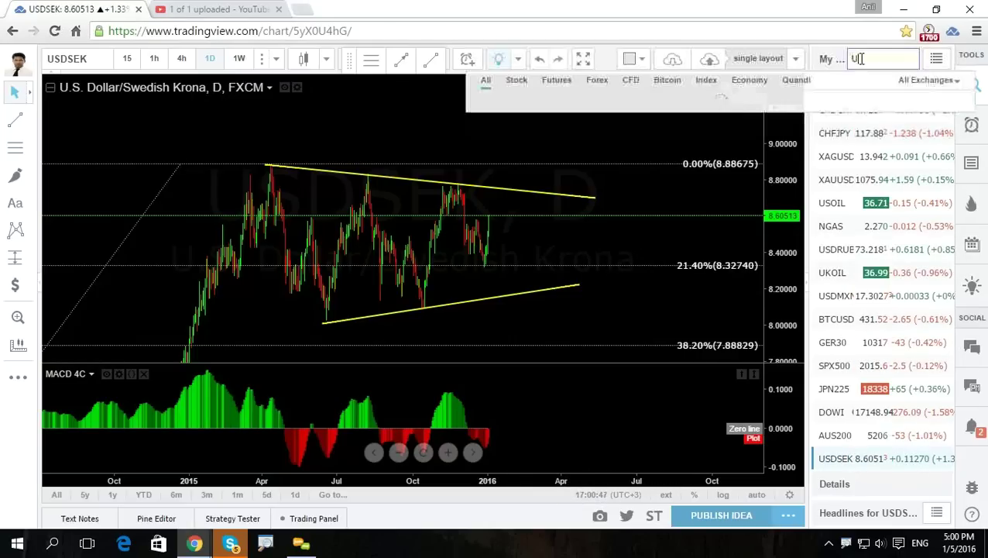
{"action": "type", "text": "USDNOK"}
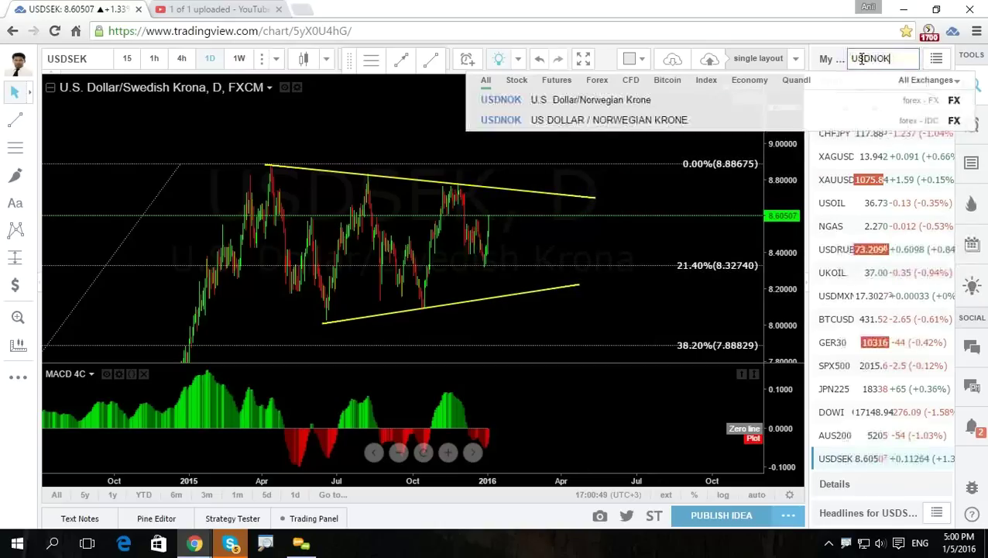
{"action": "key", "text": "Return"}
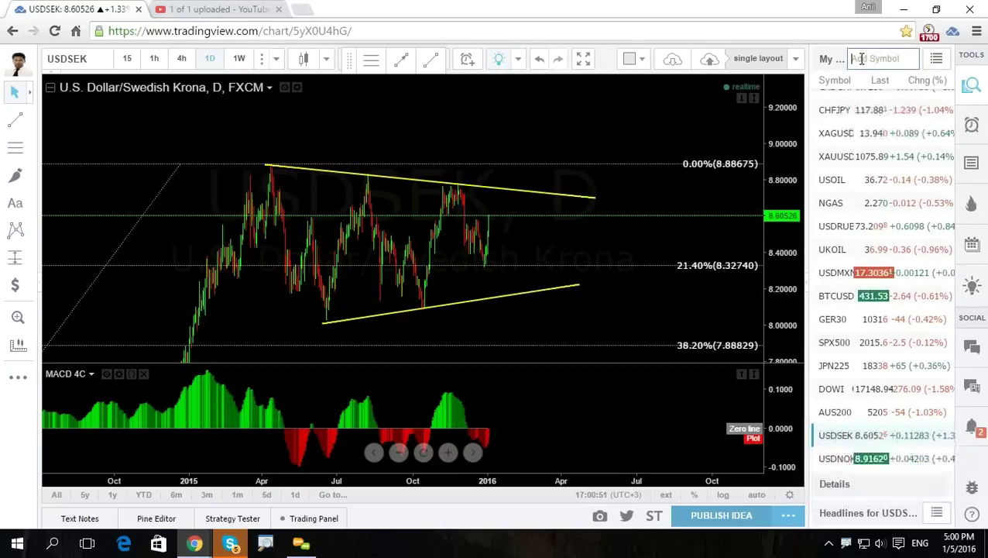
{"action": "left_click", "coordinate": [837, 460]}
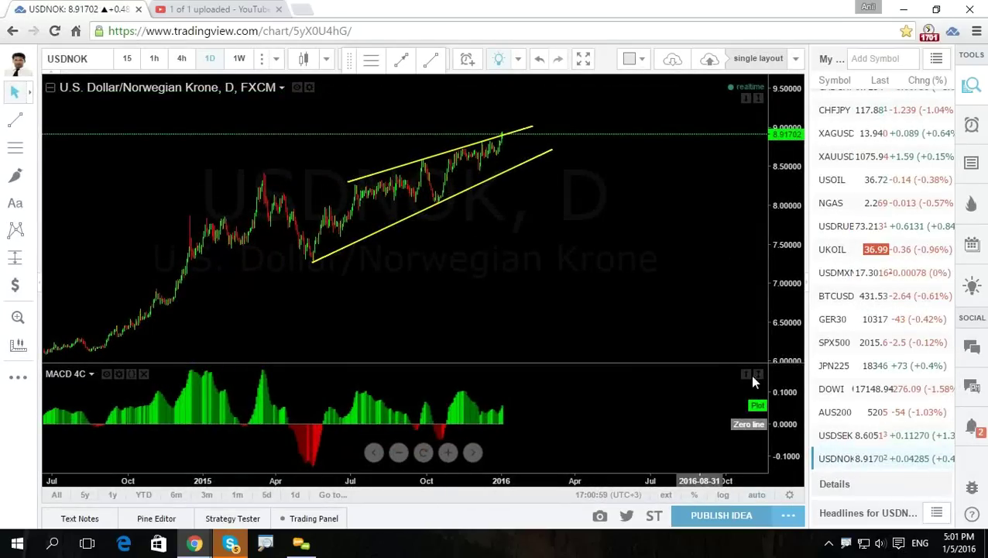
Stretch the USDNOK price scale and move the upper channel line's ends along the highs, reaching up-right.
{"action": "left_click_drag", "start_coordinate": [772, 318], "coordinate": [789, 292]}
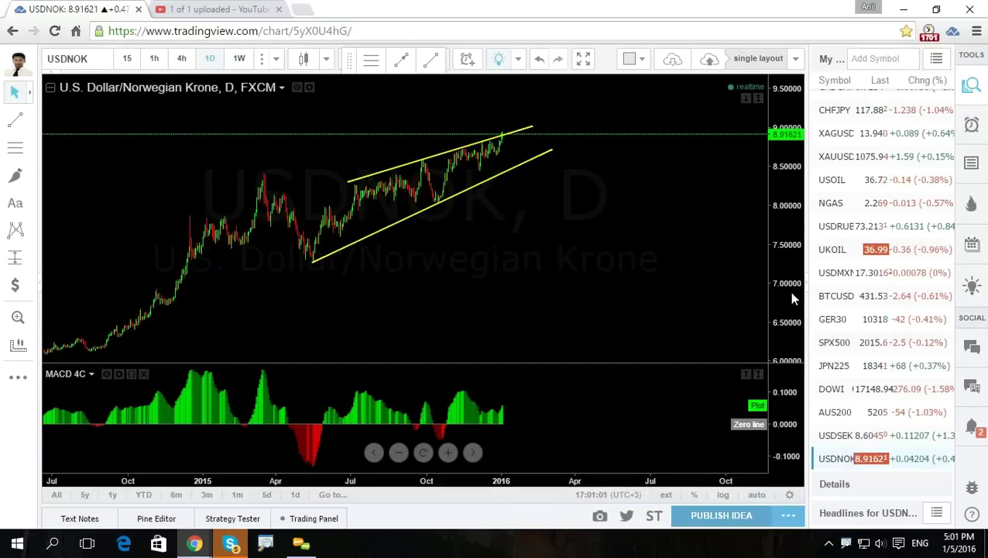
{"action": "left_click_drag", "start_coordinate": [442, 307], "coordinate": [439, 327]}
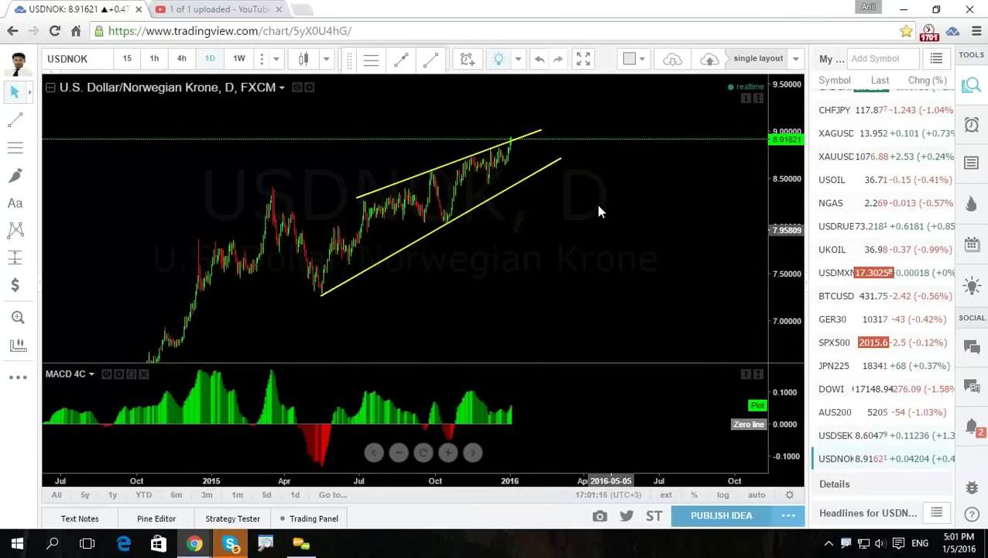
{"action": "left_click", "coordinate": [536, 166]}
{"action": "left_click_drag", "start_coordinate": [541, 131], "coordinate": [547, 121]}
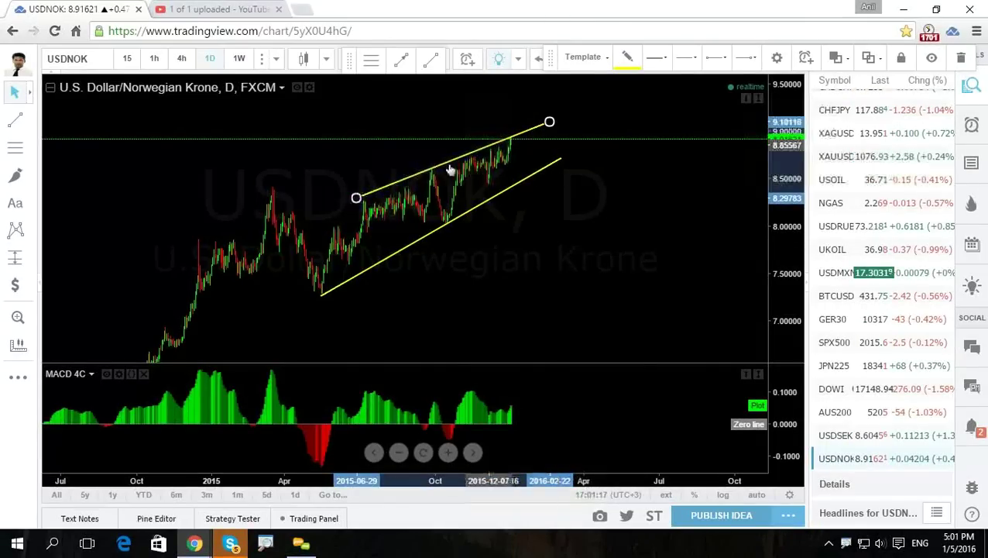
{"action": "left_click_drag", "start_coordinate": [354, 198], "coordinate": [350, 205]}
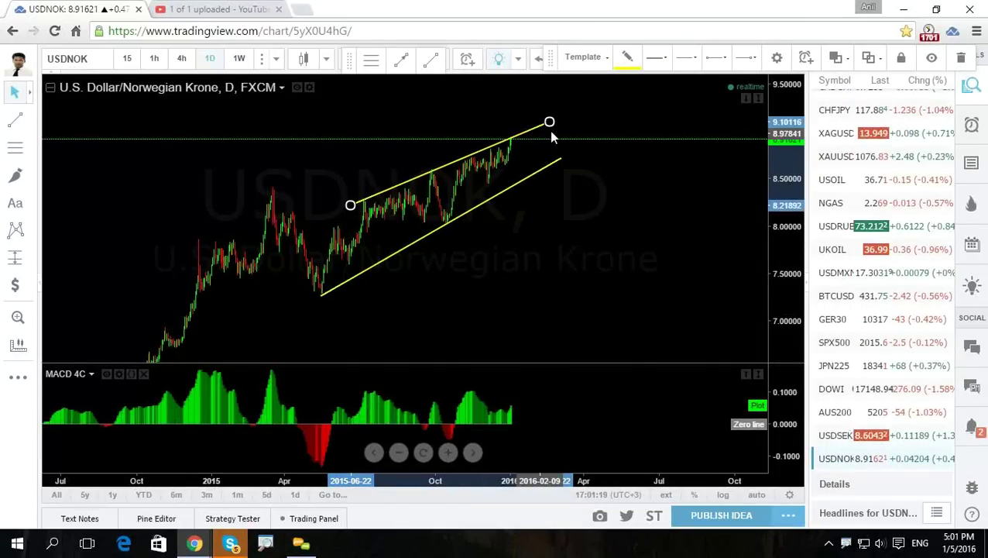
{"action": "left_click_drag", "start_coordinate": [550, 120], "coordinate": [575, 107]}
{"action": "left_click", "coordinate": [535, 249]}
{"action": "left_click", "coordinate": [339, 283]}
{"action": "left_click", "coordinate": [338, 310]}
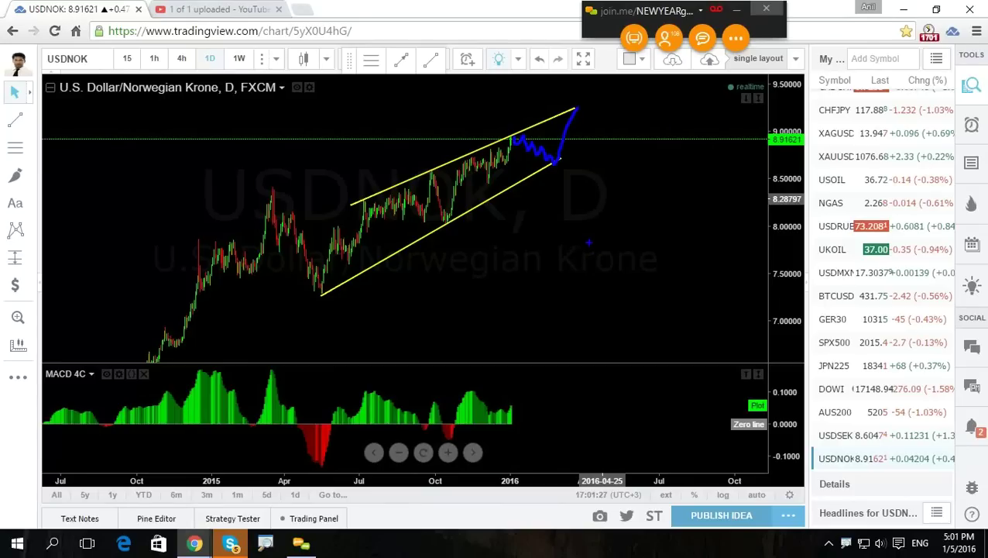
Reframe the USDNOK channel and view it on weekly candles back to 2007.
{"action": "scroll", "coordinate": [628, 249], "scroll_direction": "up", "scroll_amount": 2}
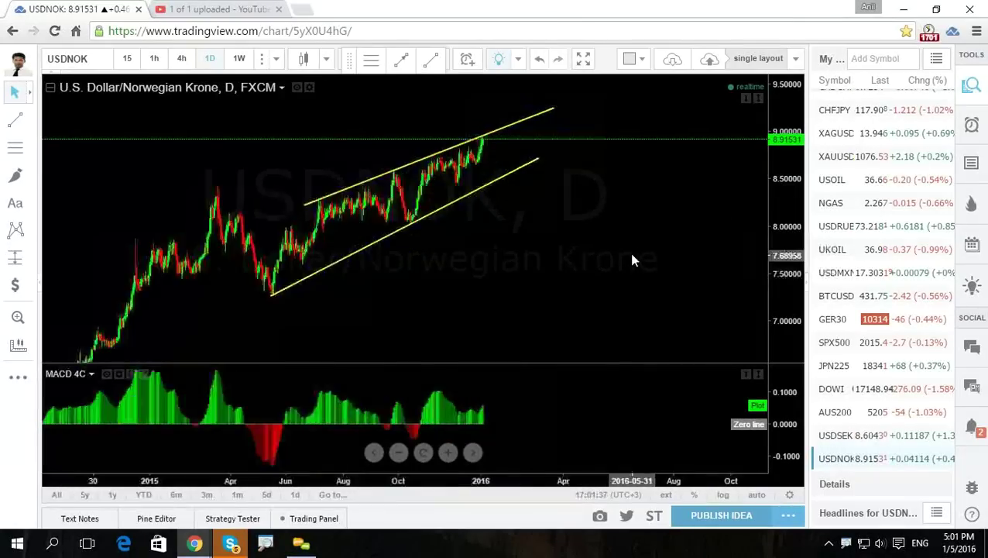
{"action": "left_click_drag", "start_coordinate": [401, 307], "coordinate": [470, 192]}
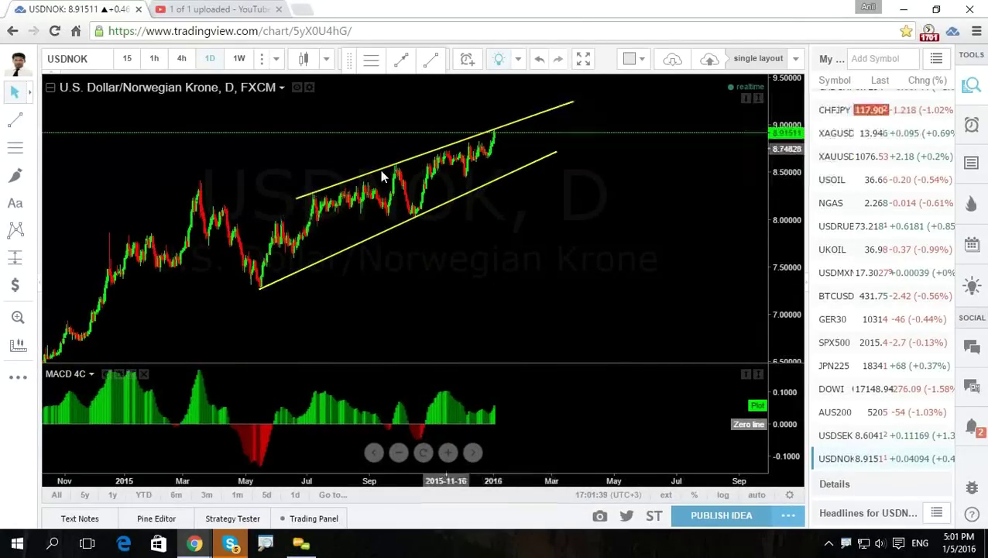
{"action": "left_click_drag", "start_coordinate": [767, 203], "coordinate": [750, 255]}
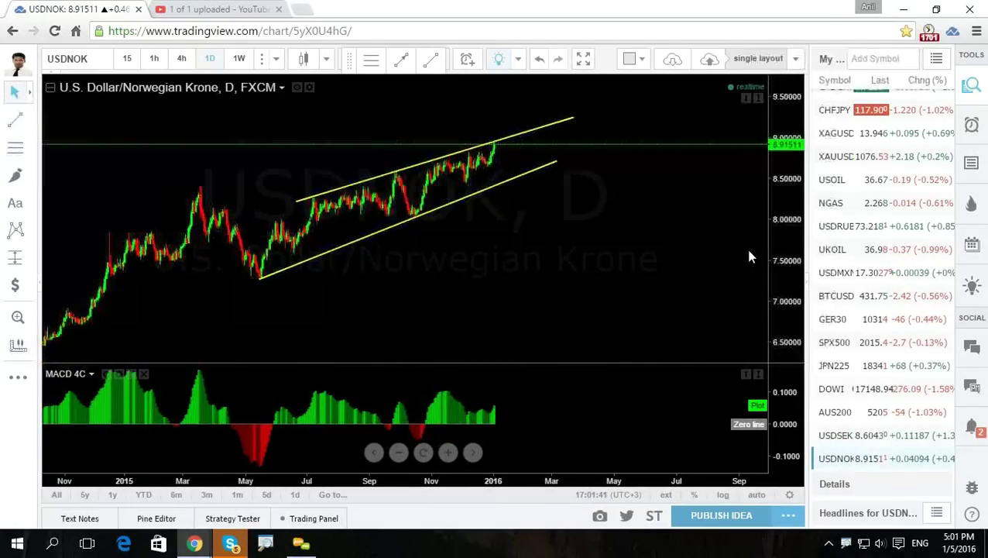
{"action": "left_click_drag", "start_coordinate": [482, 286], "coordinate": [515, 286]}
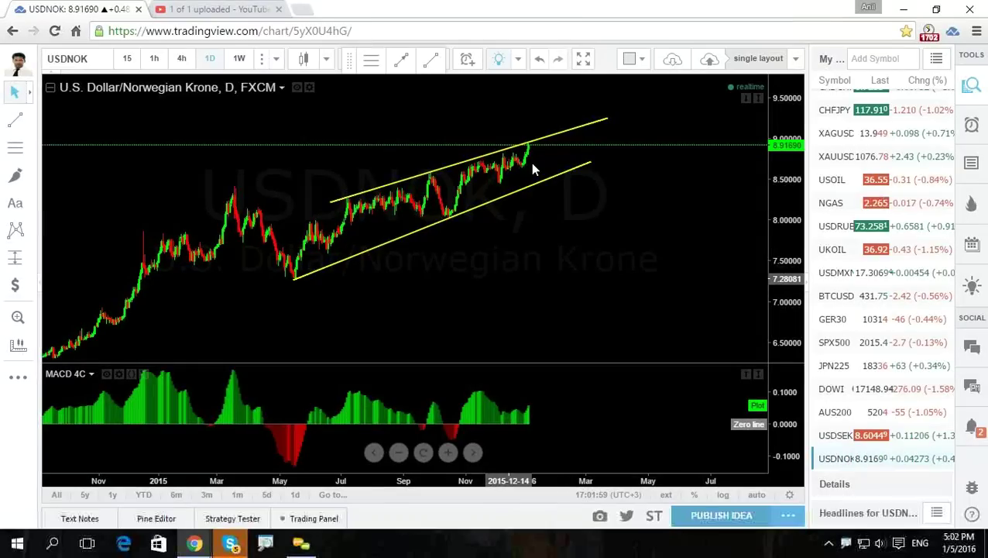
{"action": "left_click_drag", "start_coordinate": [62, 212], "coordinate": [99, 206]}
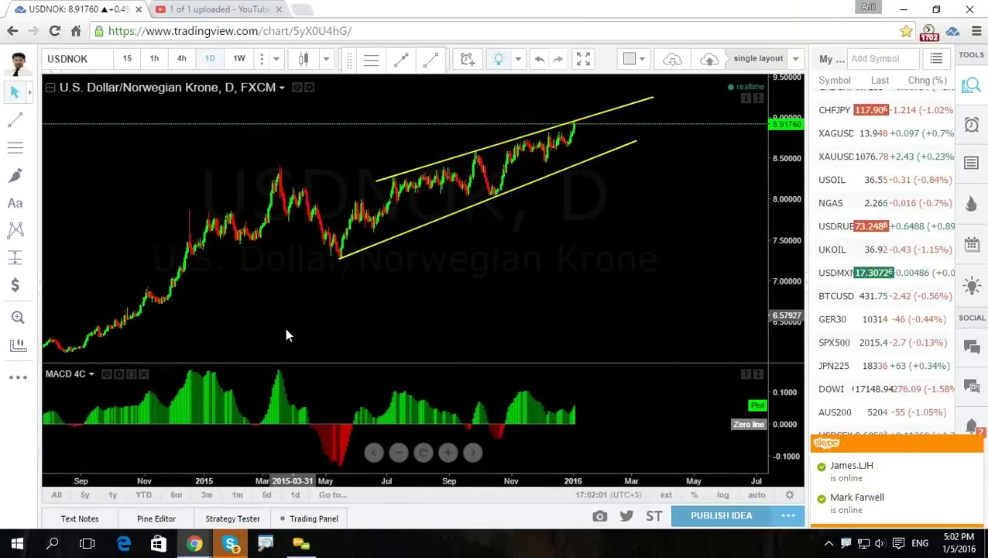
{"action": "scroll", "coordinate": [287, 335], "scroll_direction": "down", "scroll_amount": 3}
{"action": "left_click", "coordinate": [237, 58]}
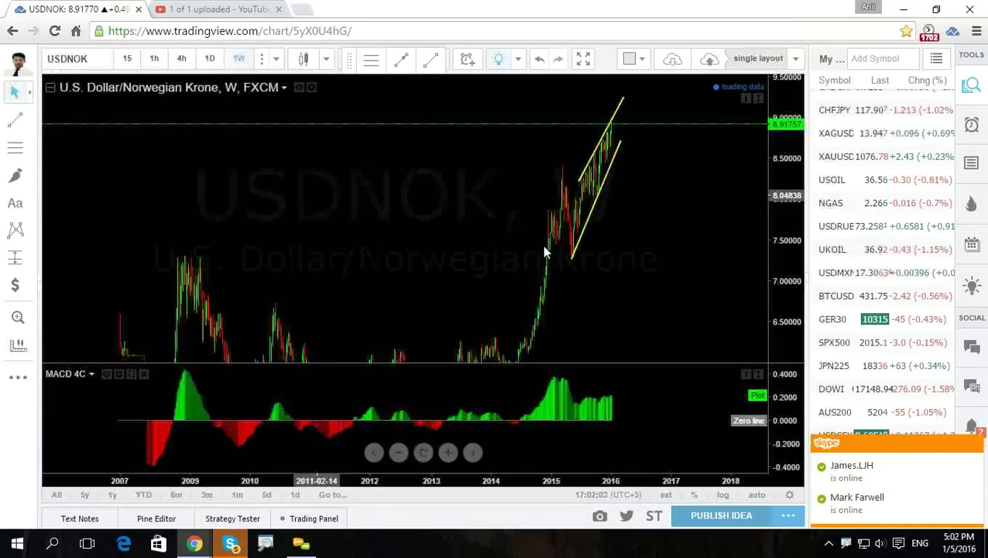
Compress the weekly USDNOK chart with room on the right, then return to daily candles.
{"action": "left_click_drag", "start_coordinate": [775, 224], "coordinate": [775, 272]}
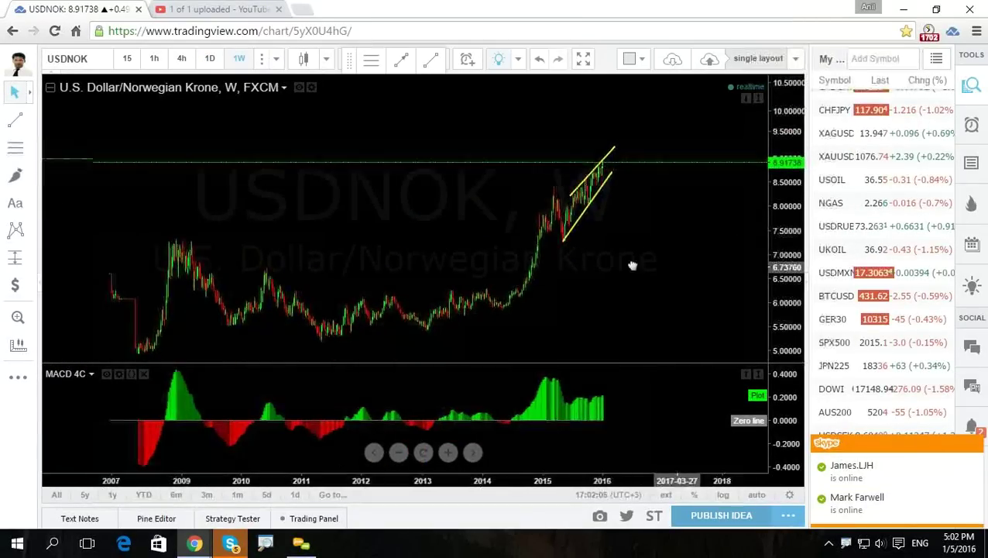
{"action": "left_click_drag", "start_coordinate": [633, 265], "coordinate": [562, 180]}
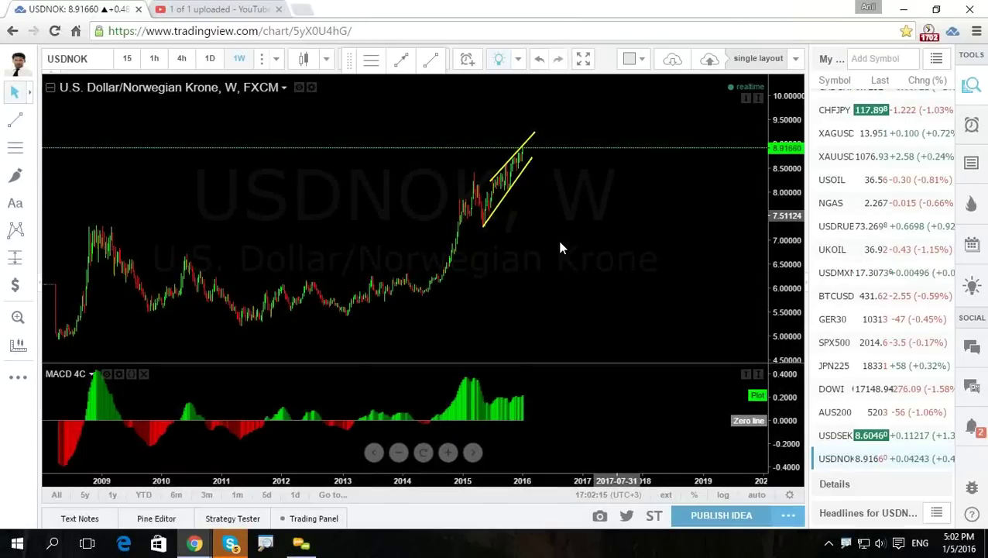
{"action": "scroll", "coordinate": [614, 209], "scroll_direction": "up", "scroll_amount": 2}
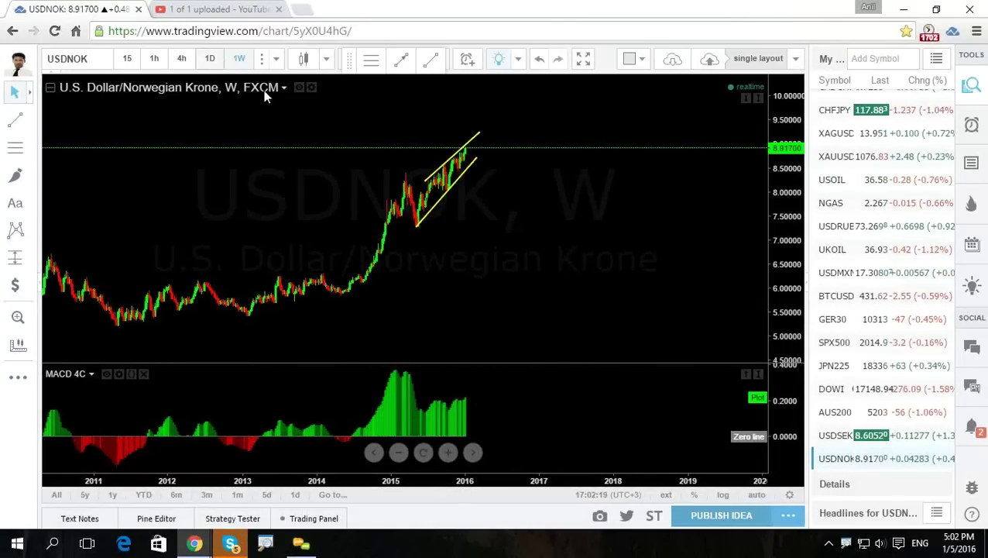
{"action": "left_click", "coordinate": [209, 59]}
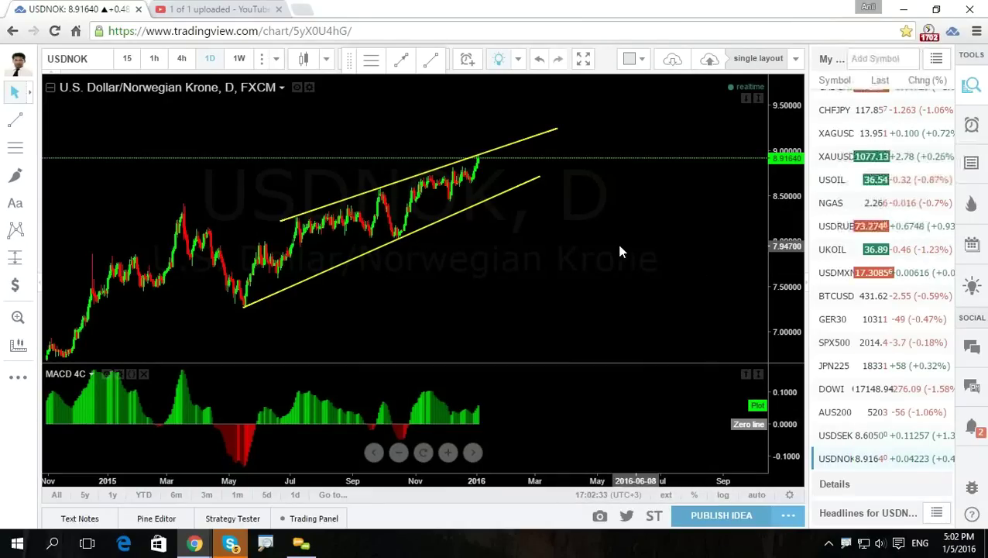
Add USD/Turkish New Lira (USDTRY) from the FX results and load its daily chart.
{"action": "left_click_drag", "start_coordinate": [774, 263], "coordinate": [773, 203]}
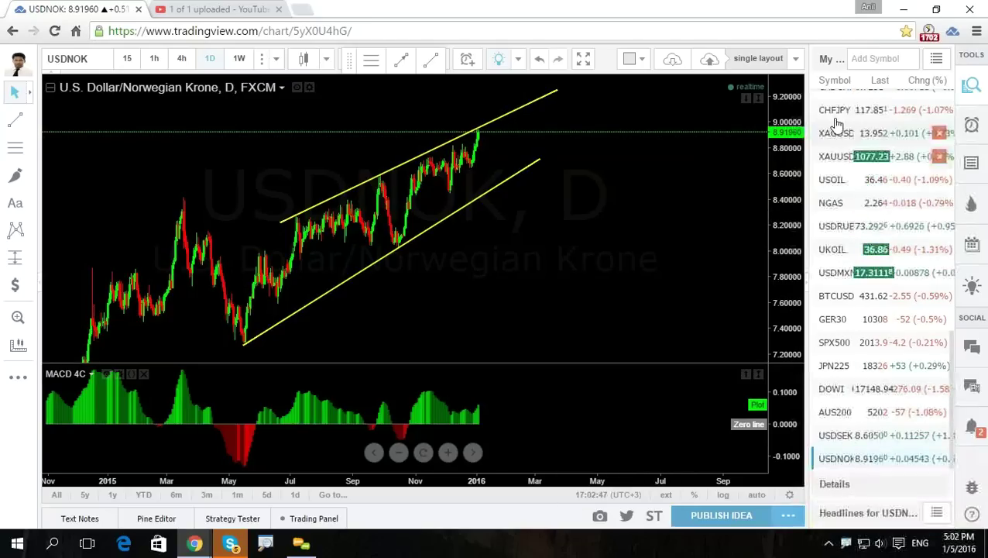
{"action": "left_click", "coordinate": [860, 58]}
{"action": "type", "text": "U"}
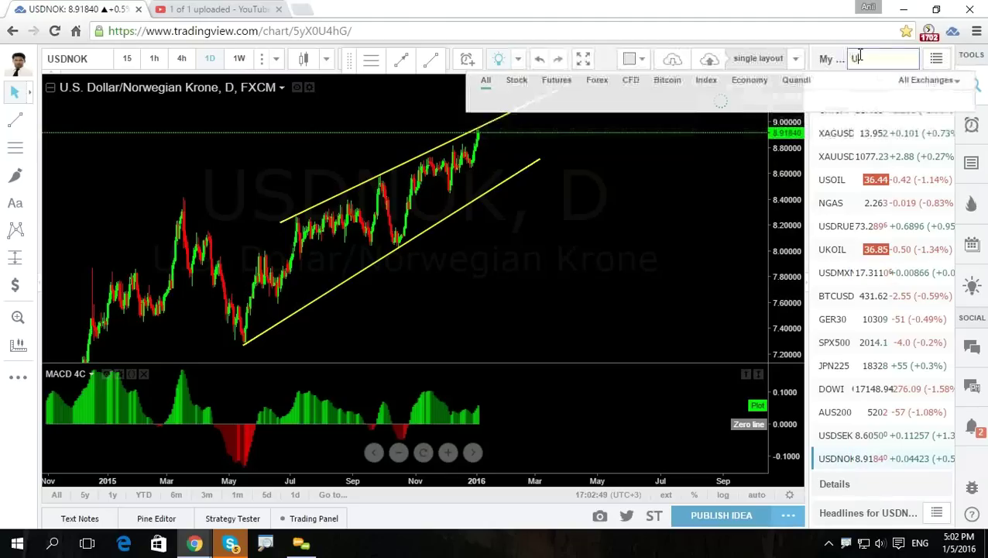
{"action": "type", "text": "SDTRY"}
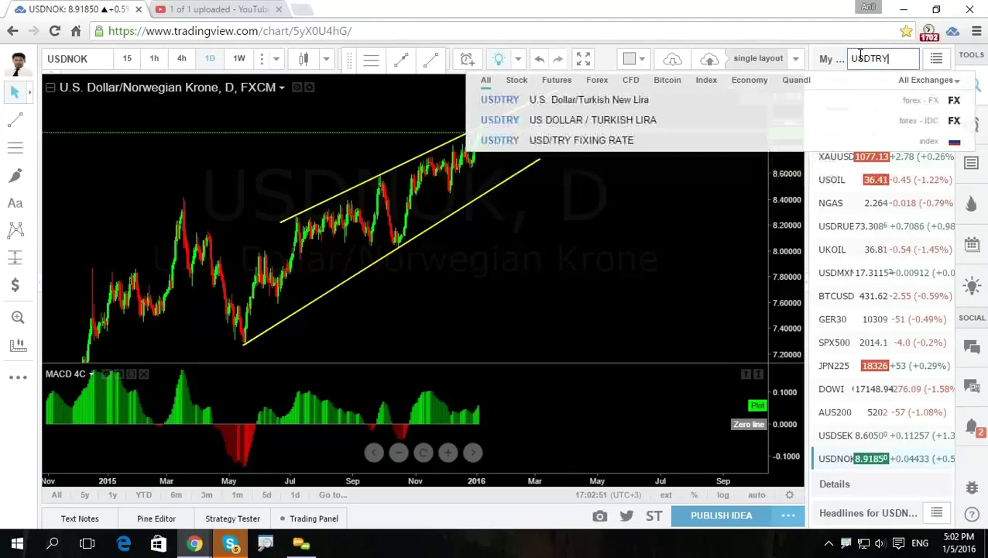
{"action": "left_click", "coordinate": [817, 121]}
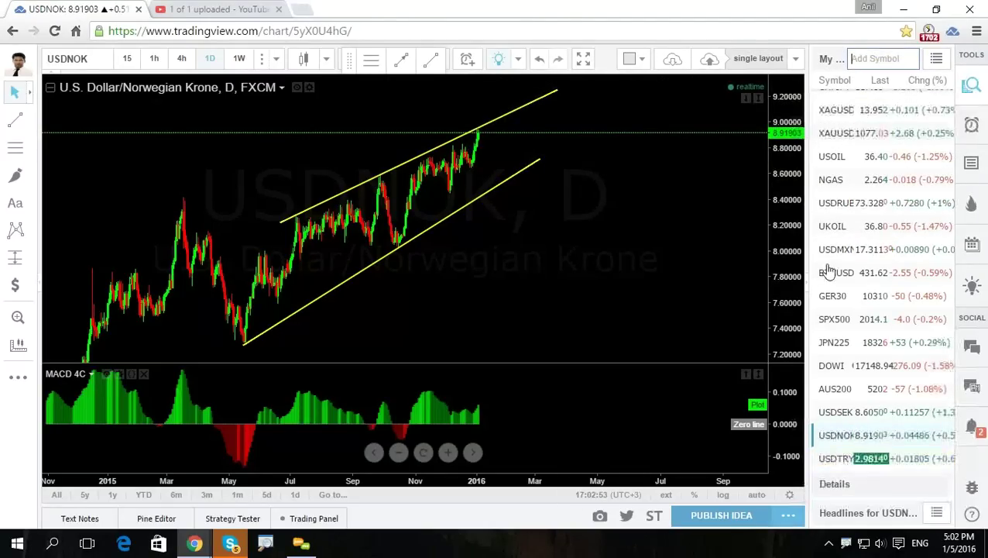
{"action": "left_click", "coordinate": [836, 458]}
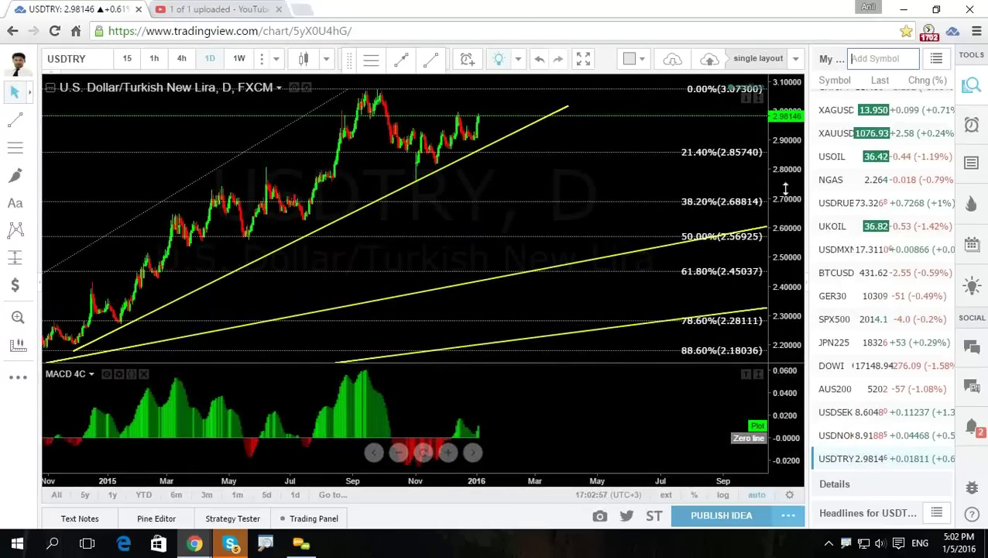
Step USDTRY from weekly to daily to 4-hour (240) candles, rescaling prices after each change.
{"action": "left_click_drag", "start_coordinate": [405, 209], "coordinate": [454, 195]}
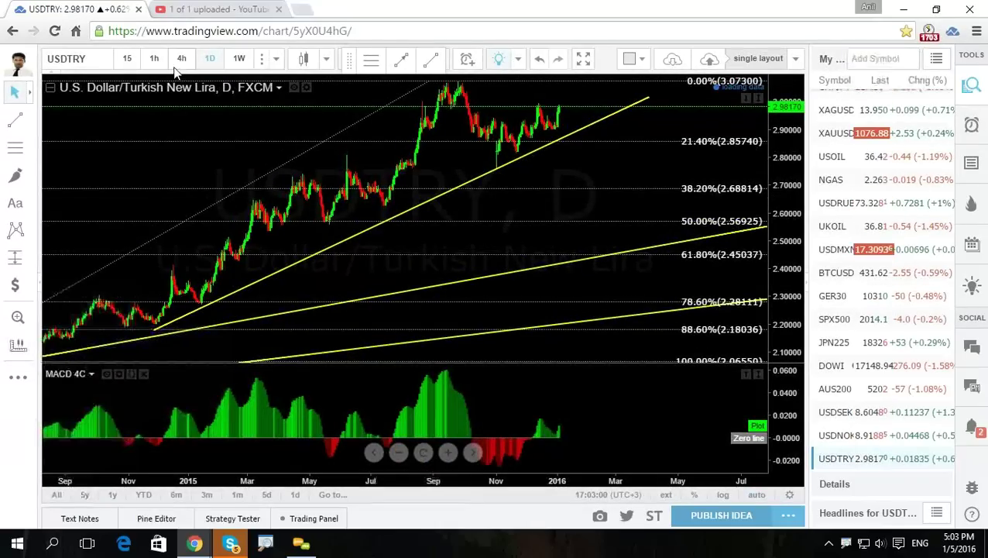
{"action": "left_click", "coordinate": [239, 58]}
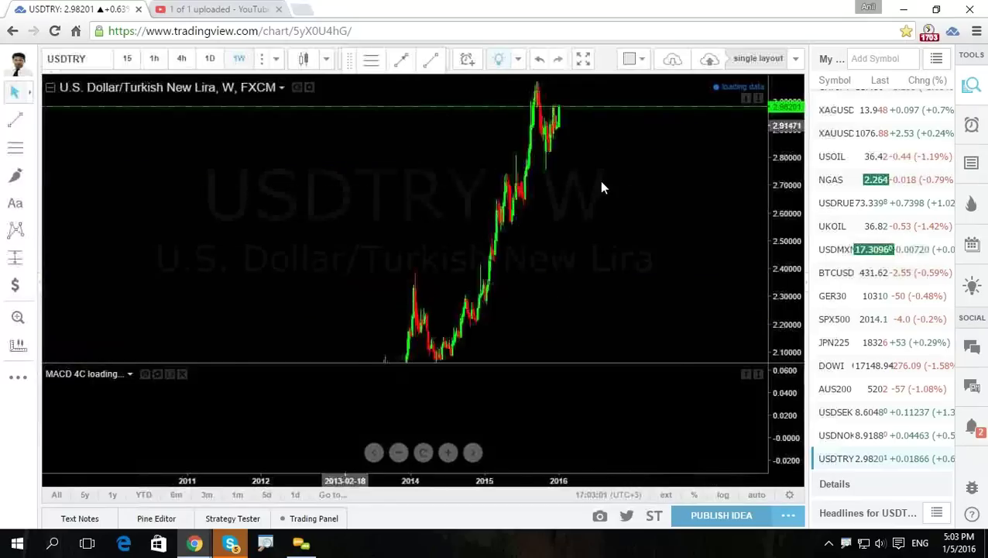
{"action": "left_click_drag", "start_coordinate": [777, 172], "coordinate": [779, 263]}
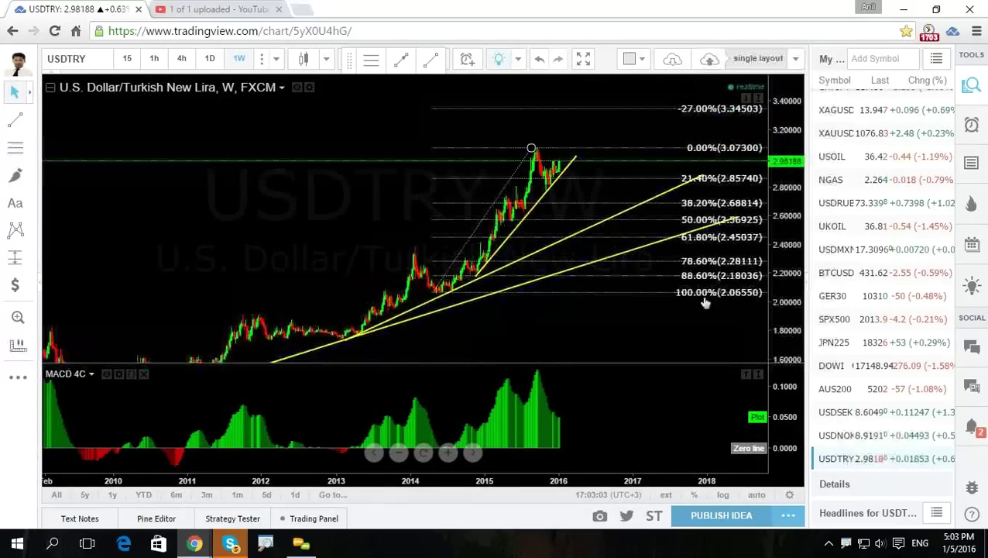
{"action": "left_click_drag", "start_coordinate": [570, 323], "coordinate": [577, 352]}
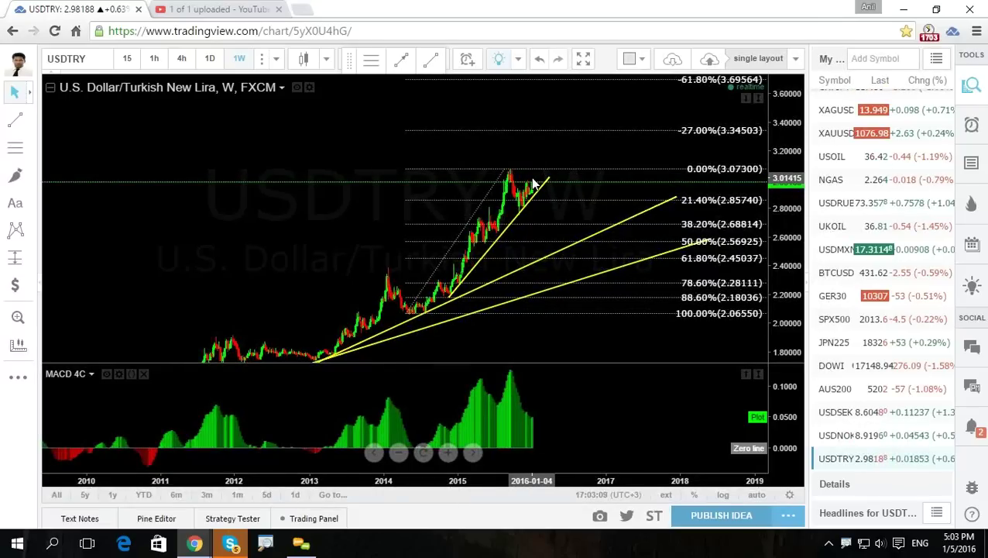
{"action": "left_click", "coordinate": [209, 58]}
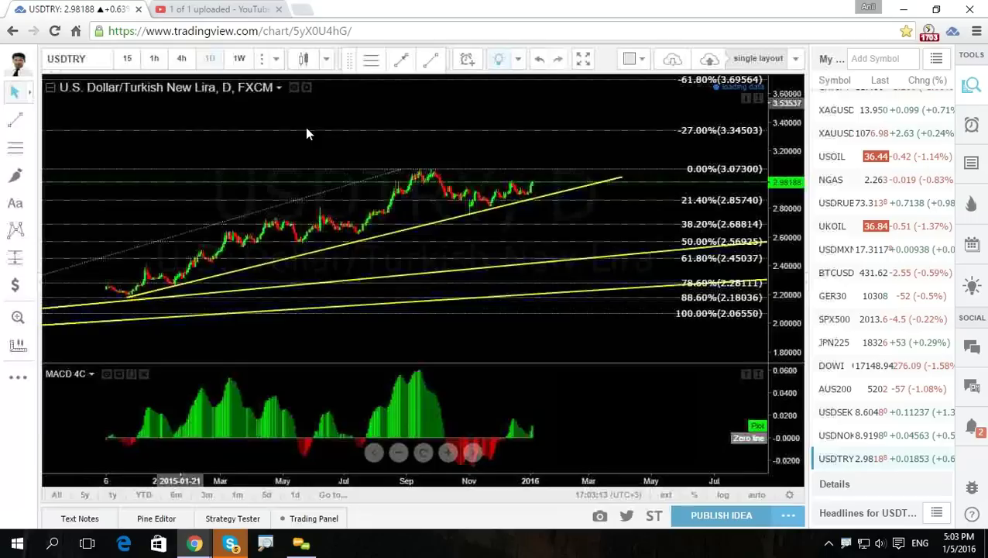
{"action": "left_click_drag", "start_coordinate": [766, 322], "coordinate": [568, 237]}
{"action": "left_click", "coordinate": [181, 59]}
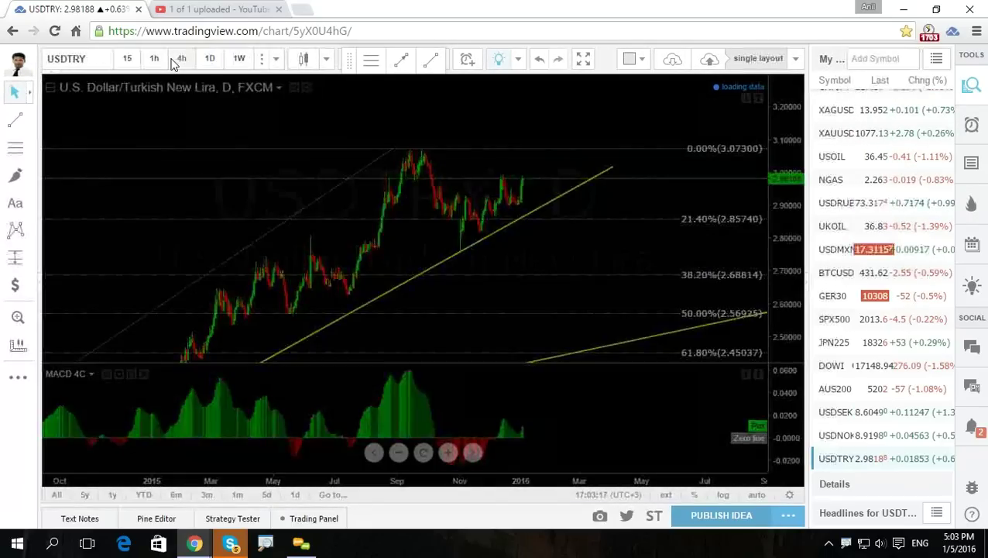
{"action": "left_click_drag", "start_coordinate": [785, 265], "coordinate": [792, 209]}
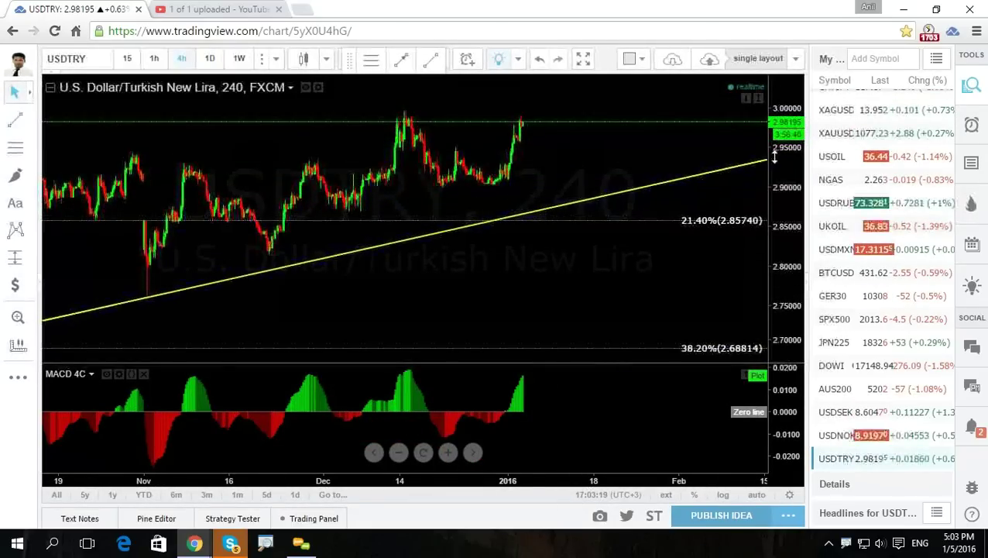
Draw the lower yellow channel line from the late-November low past the January lows.
{"action": "left_click_drag", "start_coordinate": [486, 264], "coordinate": [519, 292]}
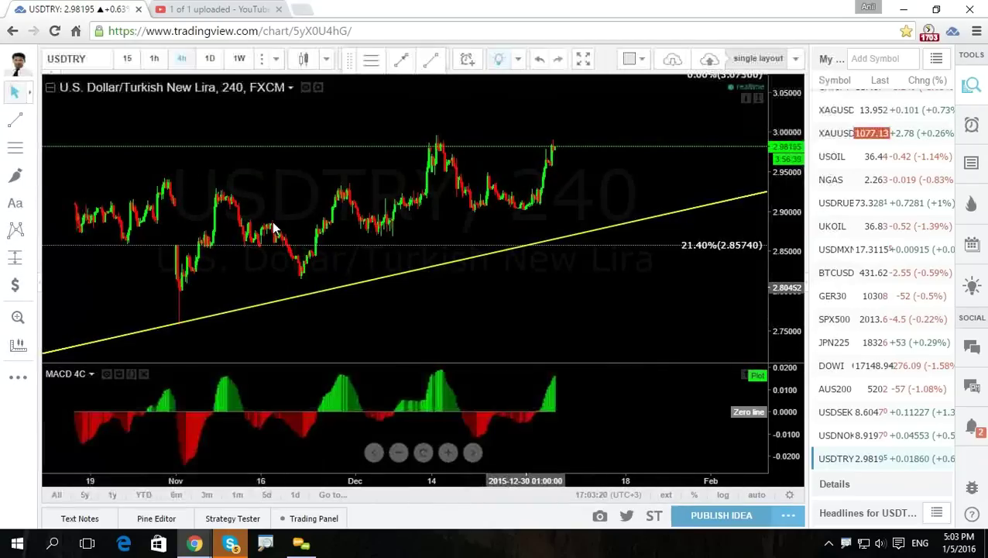
{"action": "left_click", "coordinate": [15, 122]}
{"action": "left_click", "coordinate": [296, 284]}
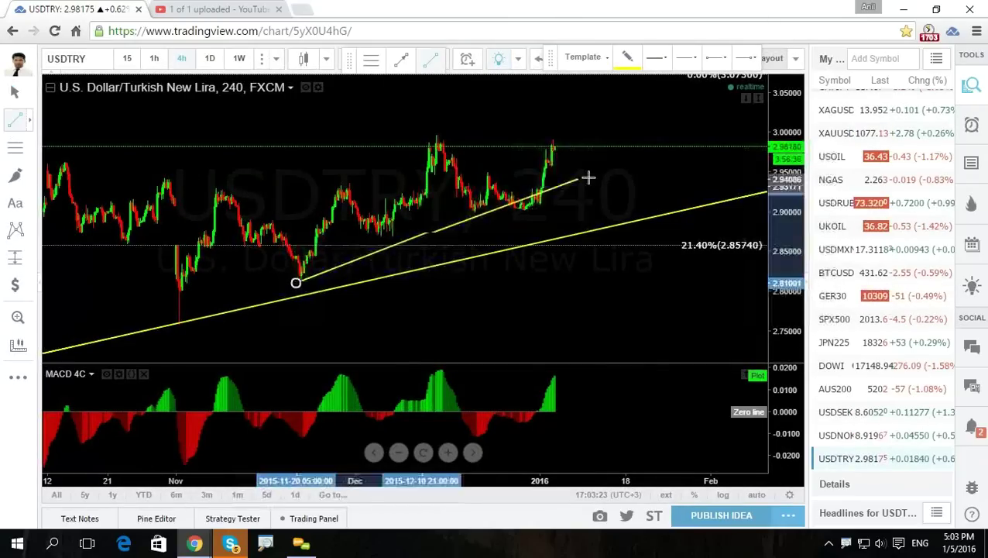
{"action": "left_click", "coordinate": [635, 177]}
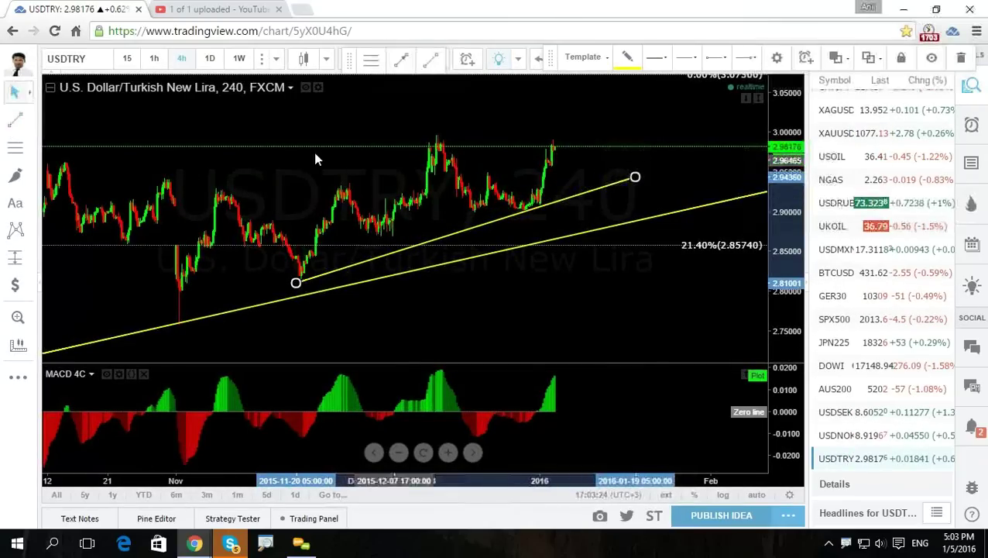
Draw the upper yellow channel line from the early-November high above the December peak.
{"action": "left_click", "coordinate": [17, 120]}
{"action": "left_click", "coordinate": [207, 188]}
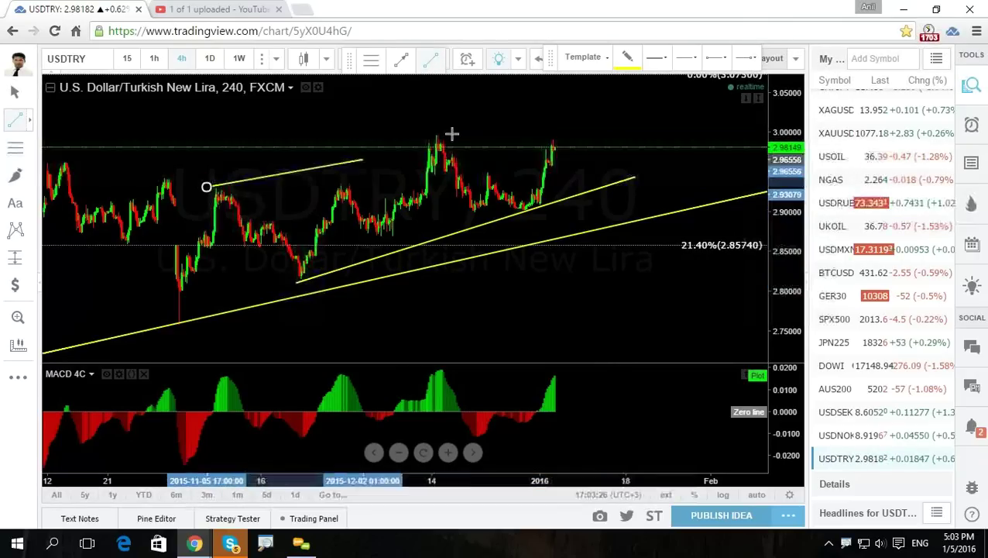
{"action": "left_click", "coordinate": [599, 98]}
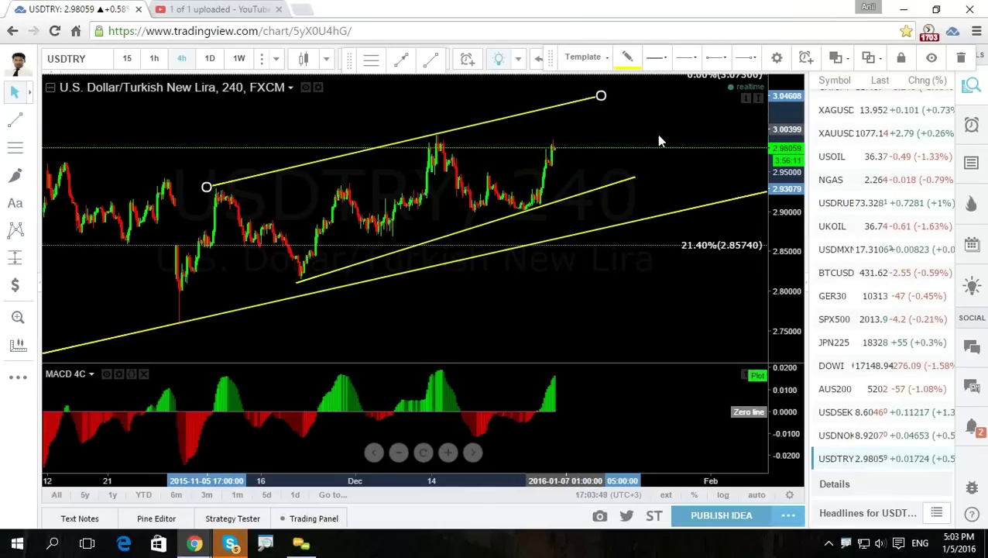
{"action": "left_click_drag", "start_coordinate": [636, 135], "coordinate": [564, 143]}
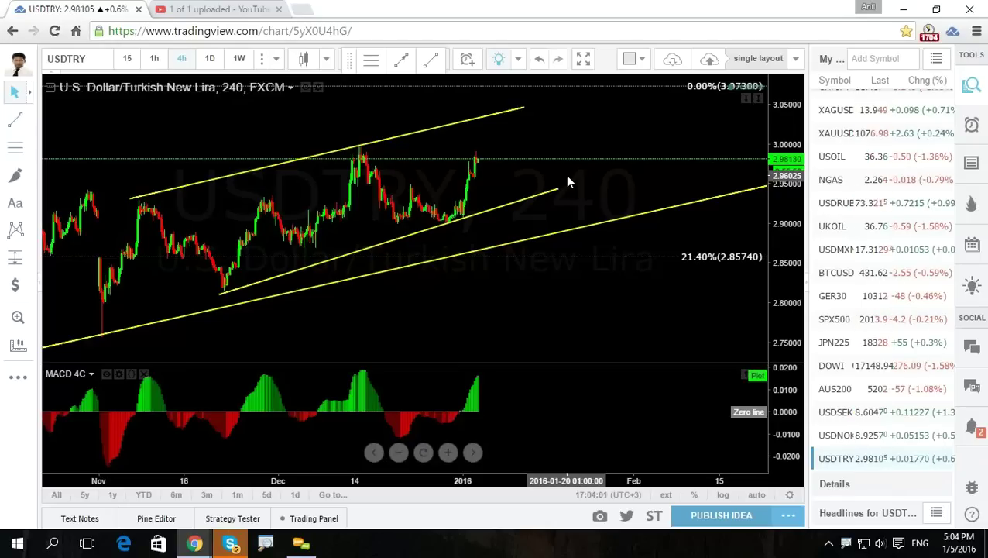
{"action": "scroll", "coordinate": [569, 190], "scroll_direction": "down", "scroll_amount": 2}
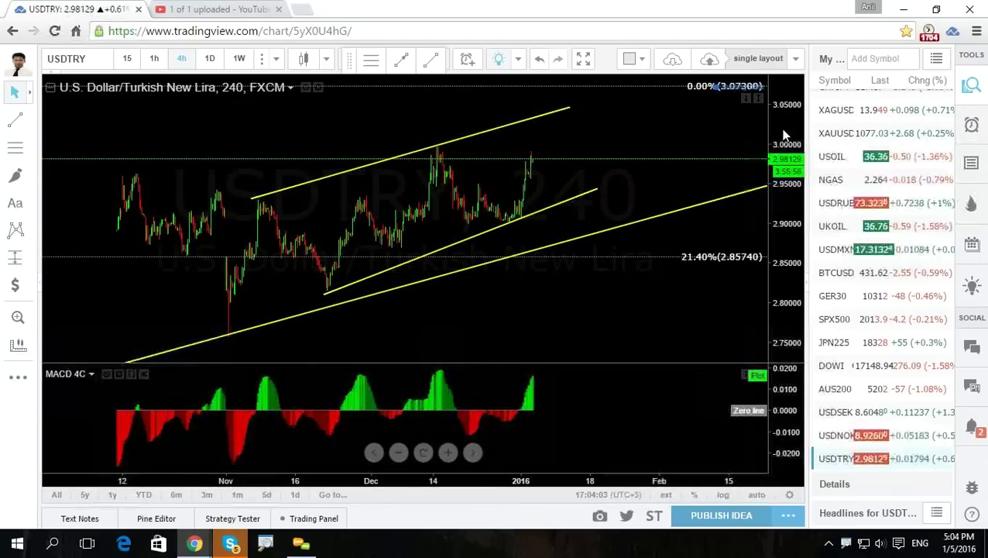
{"action": "left_click_drag", "start_coordinate": [784, 135], "coordinate": [635, 322]}
{"action": "left_click_drag", "start_coordinate": [528, 194], "coordinate": [525, 170]}
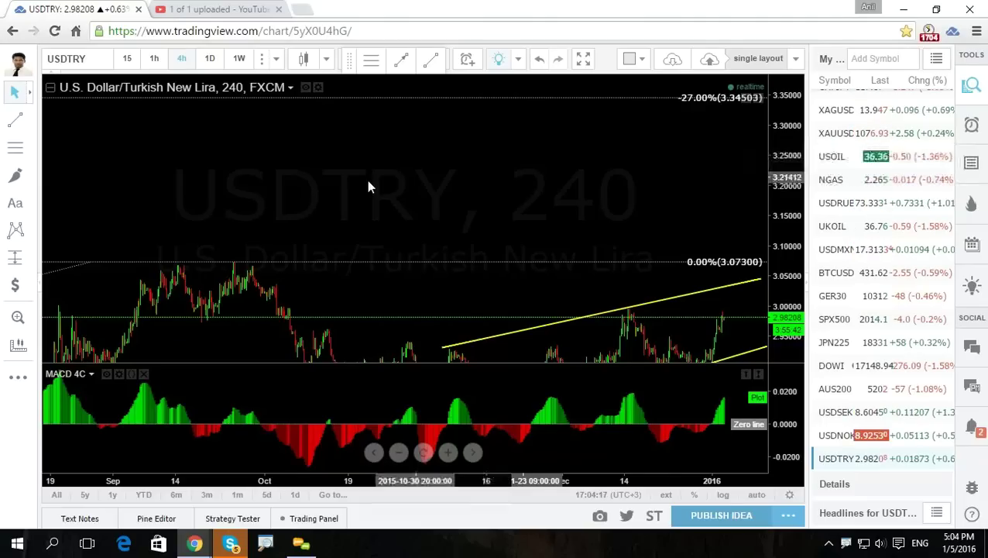
{"action": "left_click_drag", "start_coordinate": [371, 185], "coordinate": [450, 181]}
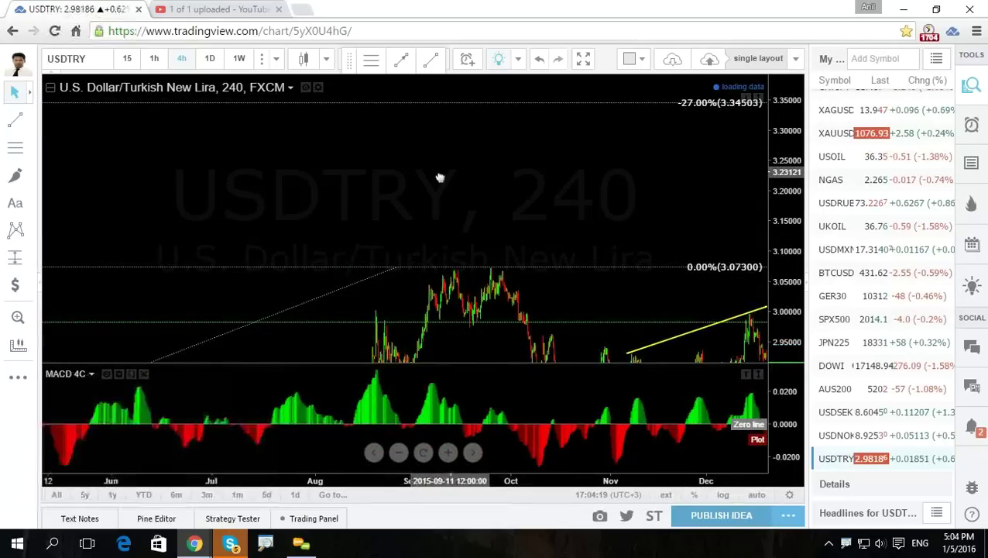
{"action": "left_click_drag", "start_coordinate": [442, 177], "coordinate": [341, 209]}
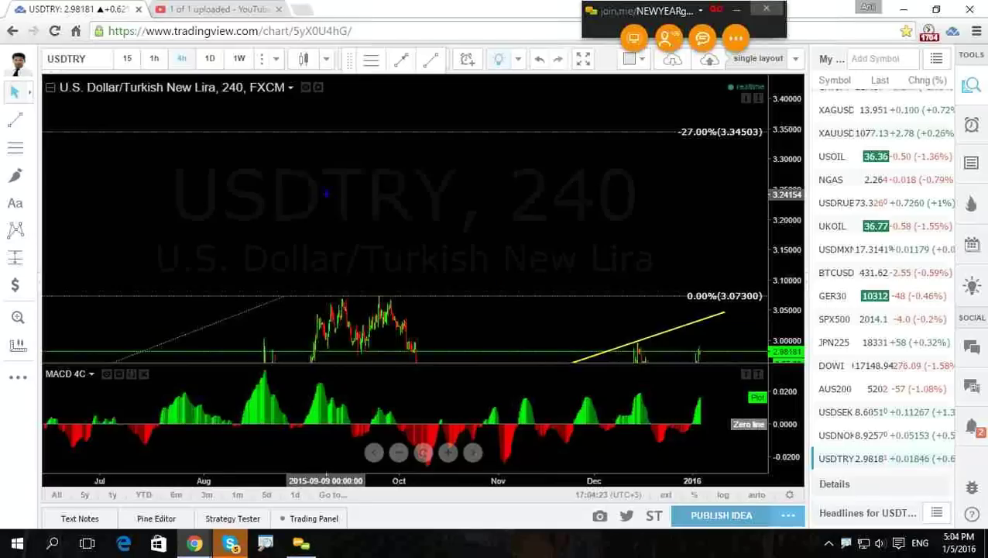
{"action": "mouse_move", "coordinate": [341, 289]}
{"action": "left_mouse_down"}
{"action": "mouse_move", "coordinate": [386, 286]}
{"action": "mouse_move", "coordinate": [346, 341]}
{"action": "left_mouse_up"}
{"action": "left_click_drag", "start_coordinate": [612, 321], "coordinate": [631, 390]}
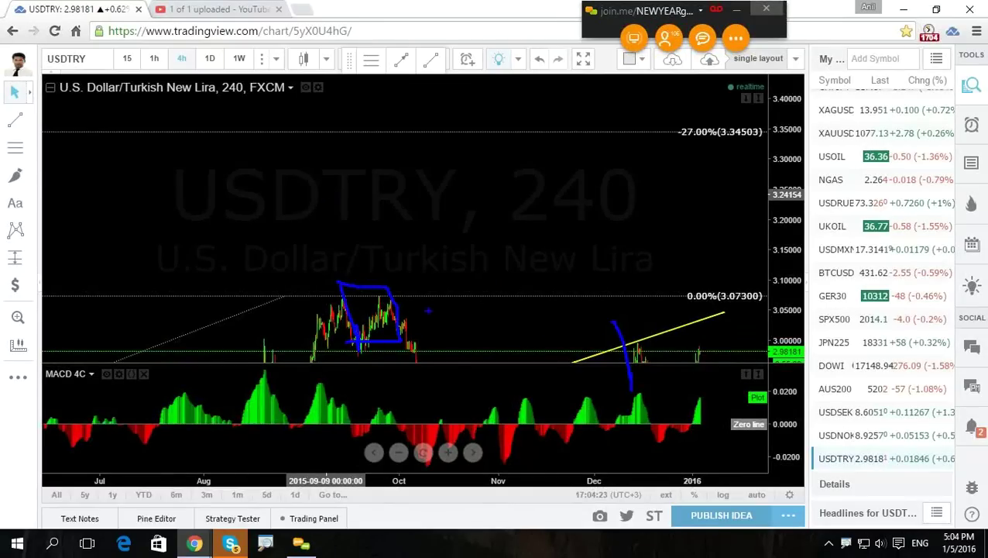
{"action": "left_click_drag", "start_coordinate": [423, 309], "coordinate": [373, 365]}
{"action": "mouse_move", "coordinate": [422, 307]}
{"action": "left_mouse_down"}
{"action": "mouse_move", "coordinate": [430, 173]}
{"action": "mouse_move", "coordinate": [458, 309]}
{"action": "left_mouse_up"}
{"action": "left_click_drag", "start_coordinate": [452, 243], "coordinate": [478, 325]}
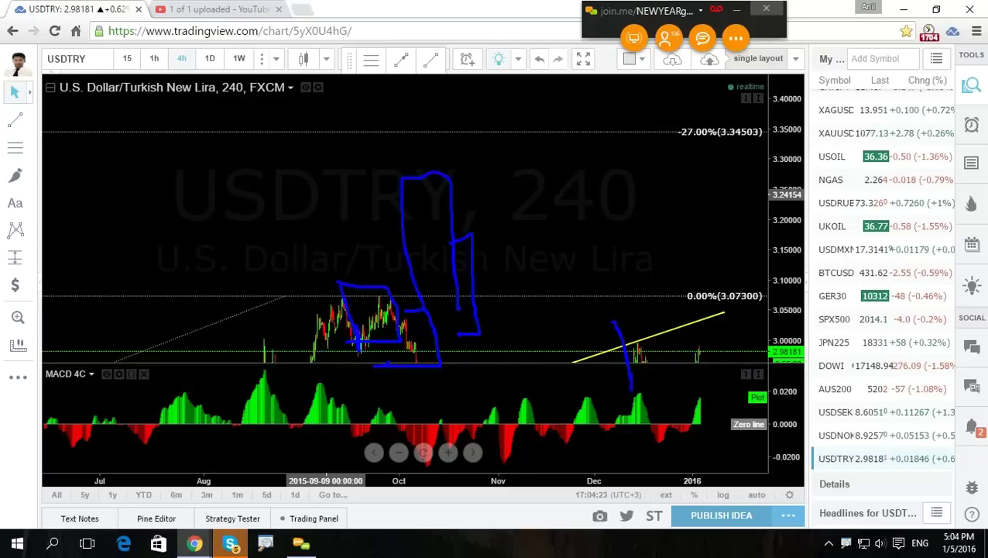
{"action": "key", "text": "Escape"}
Zoom out the USDTRY 240-minute chart and pan back to show prices from August.
{"action": "scroll", "coordinate": [529, 209], "scroll_direction": "down", "scroll_amount": 3}
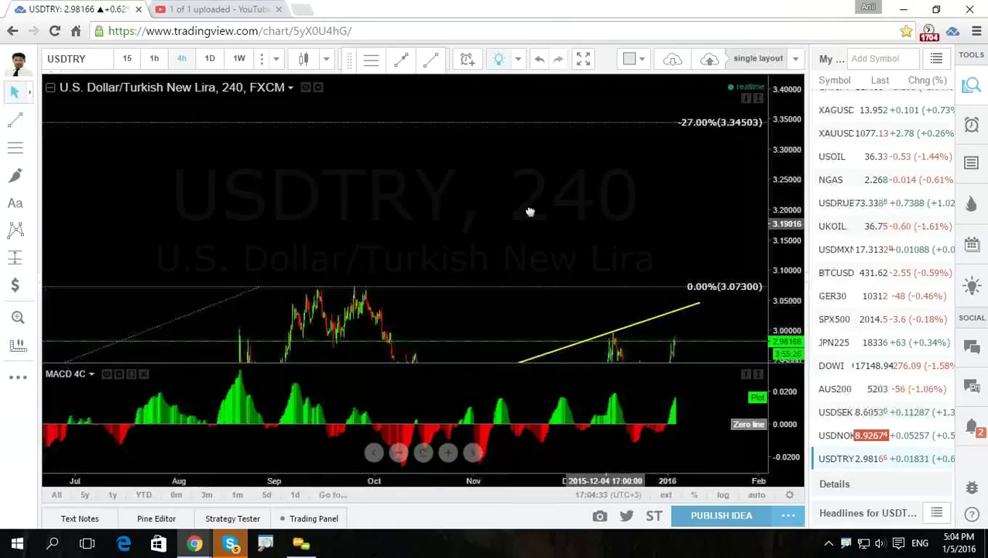
{"action": "scroll", "coordinate": [596, 198], "scroll_direction": "up", "scroll_amount": 1}
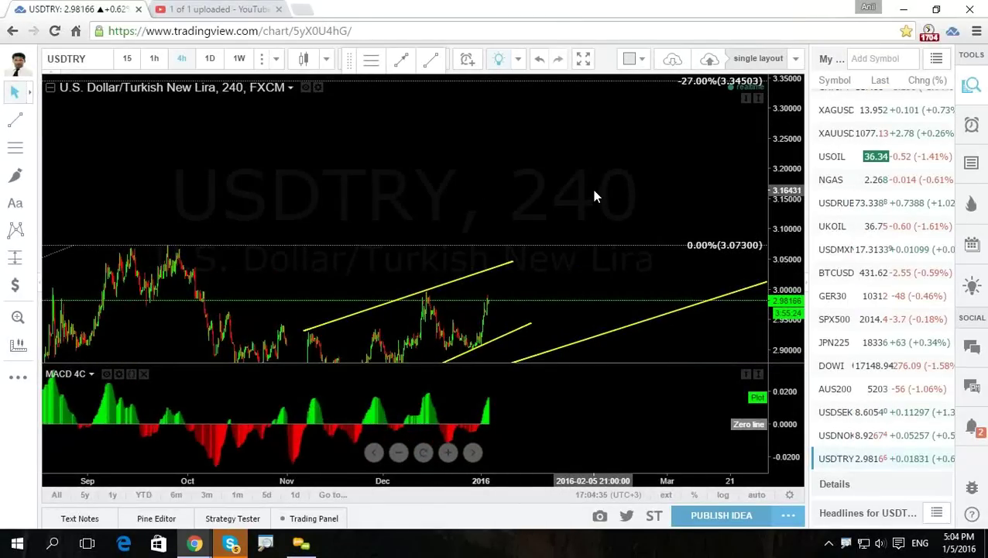
{"action": "scroll", "coordinate": [592, 188], "scroll_direction": "up", "scroll_amount": 1}
{"action": "scroll", "coordinate": [592, 189], "scroll_direction": "down", "scroll_amount": 3}
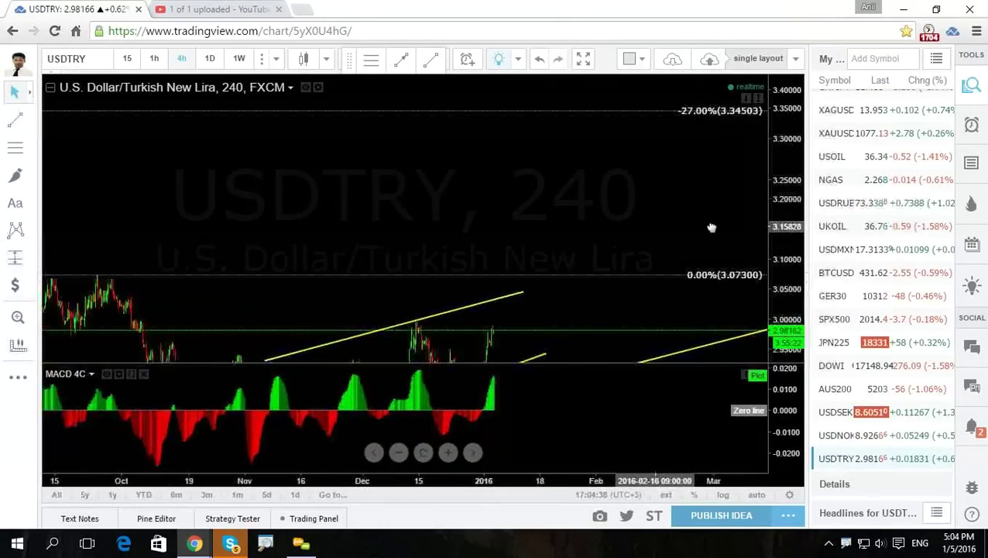
{"action": "left_click_drag", "start_coordinate": [545, 229], "coordinate": [609, 220]}
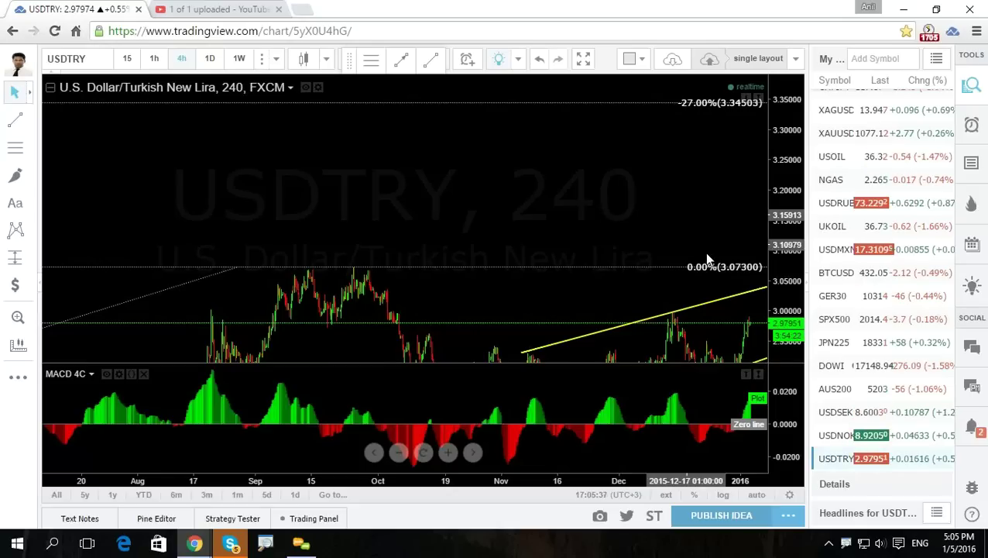
Pan the USDTRY chart to frame the three yellow trendlines with the latest candles.
{"action": "left_click_drag", "start_coordinate": [550, 169], "coordinate": [483, 101]}
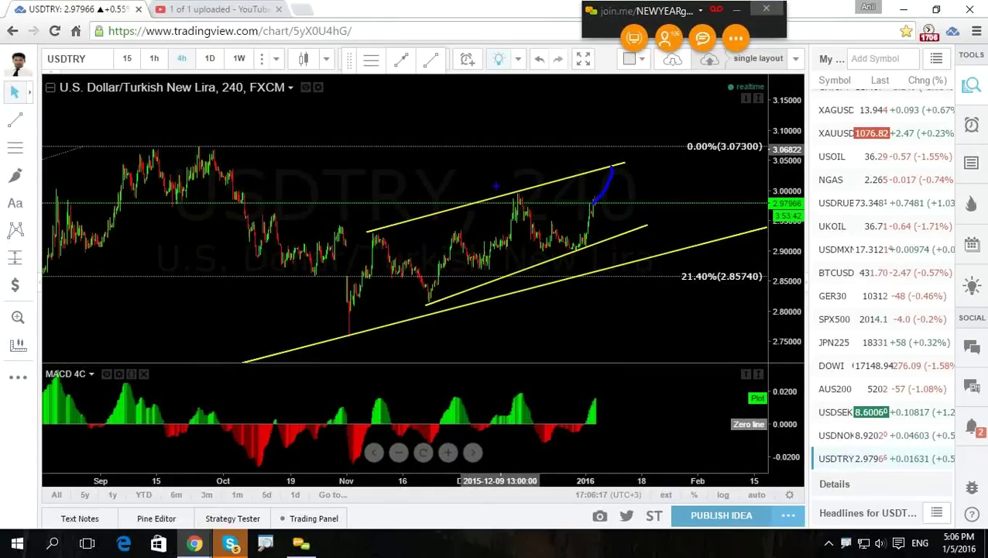
{"action": "left_click_drag", "start_coordinate": [496, 186], "coordinate": [576, 179]}
{"action": "mouse_move", "coordinate": [619, 166]}
{"action": "left_mouse_down"}
{"action": "mouse_move", "coordinate": [666, 361]}
{"action": "mouse_move", "coordinate": [689, 352]}
{"action": "left_mouse_up"}
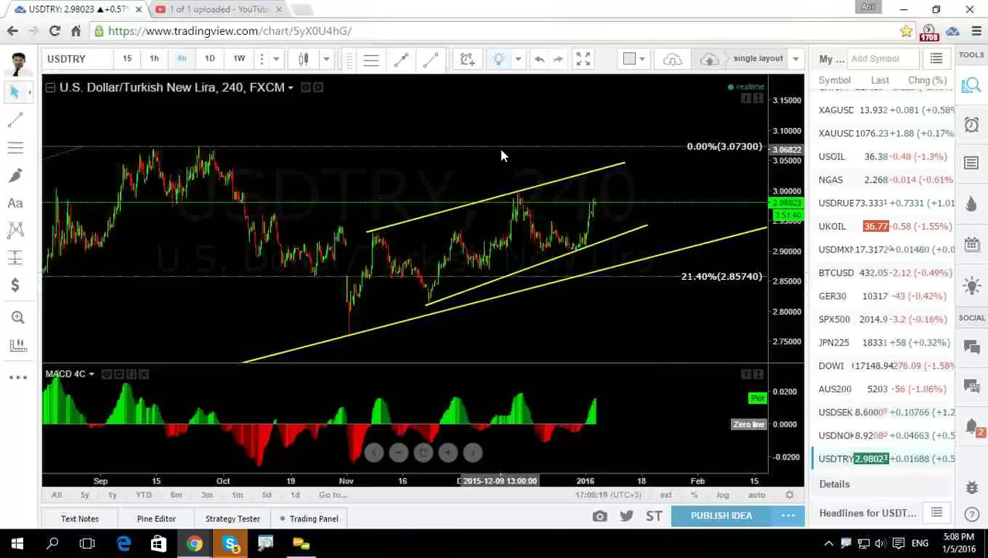
{"action": "scroll", "coordinate": [449, 155], "scroll_direction": "up", "scroll_amount": 1}
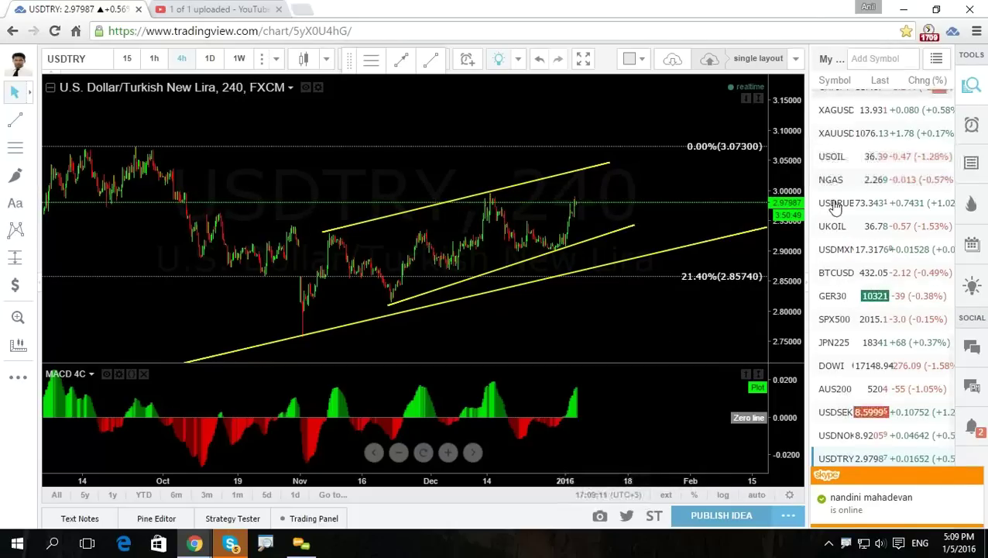
Load the GBPAUD 4-hour chart from the watchlist.
{"action": "scroll", "coordinate": [837, 209], "scroll_direction": "up", "scroll_amount": 6}
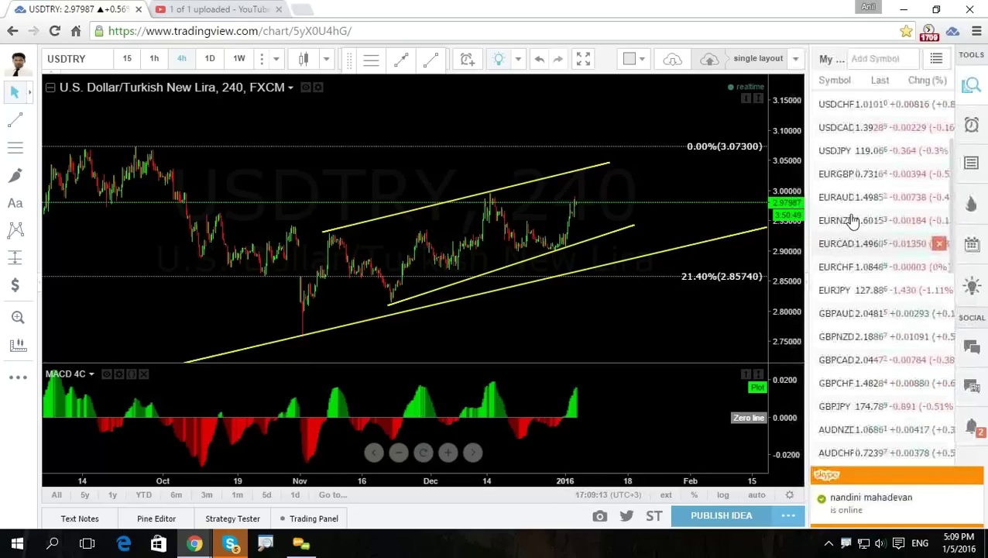
{"action": "scroll", "coordinate": [852, 222], "scroll_direction": "up", "scroll_amount": 3}
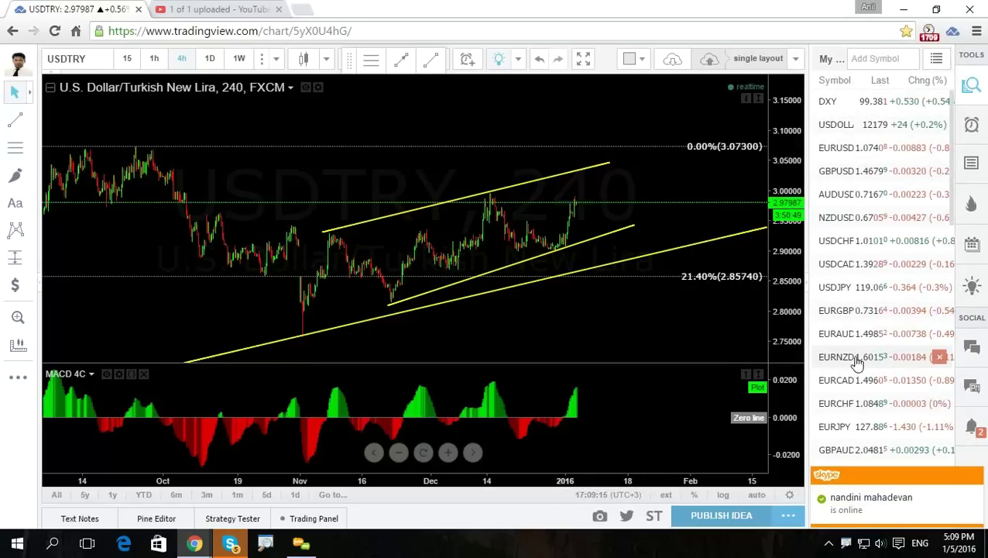
{"action": "scroll", "coordinate": [840, 372], "scroll_direction": "down", "scroll_amount": 2}
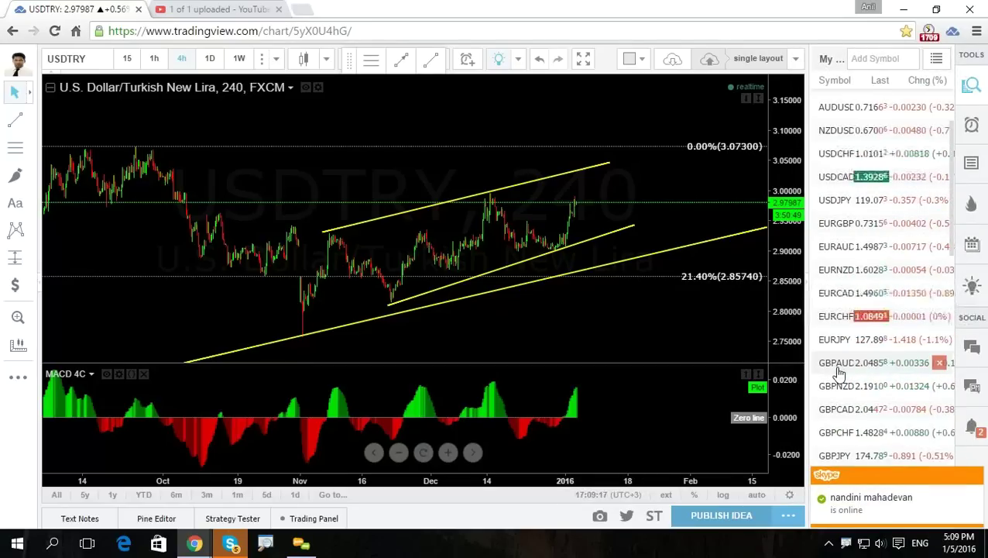
{"action": "left_click", "coordinate": [838, 364]}
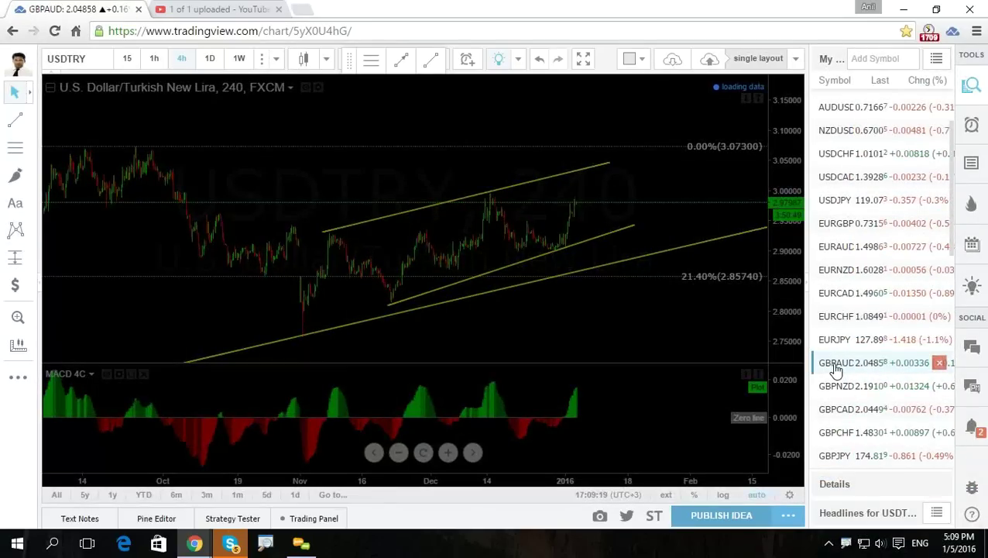
Move GBPAUD from 60-minute to 15-minute candles, zoomed on the recent pullback.
{"action": "left_click", "coordinate": [154, 59]}
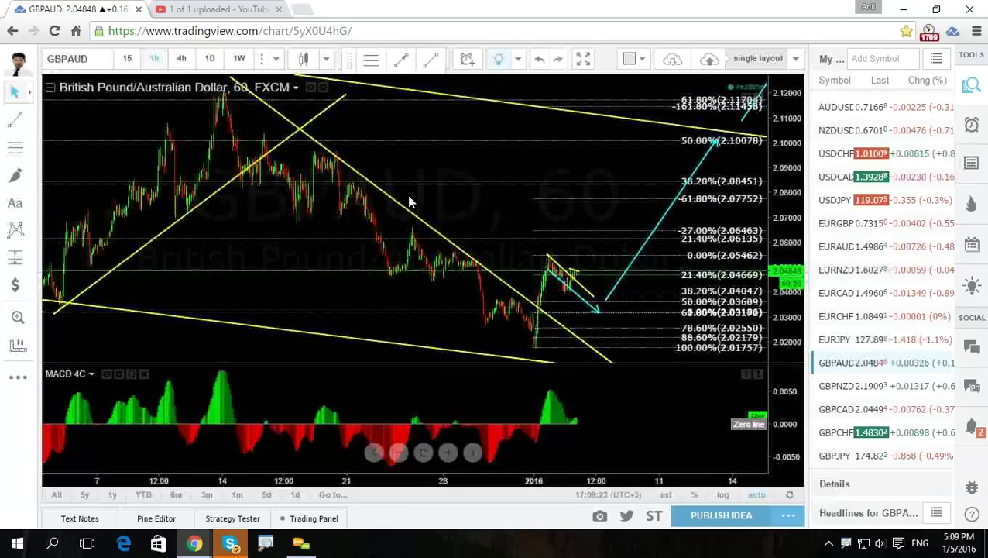
{"action": "scroll", "coordinate": [490, 210], "scroll_direction": "up", "scroll_amount": 2}
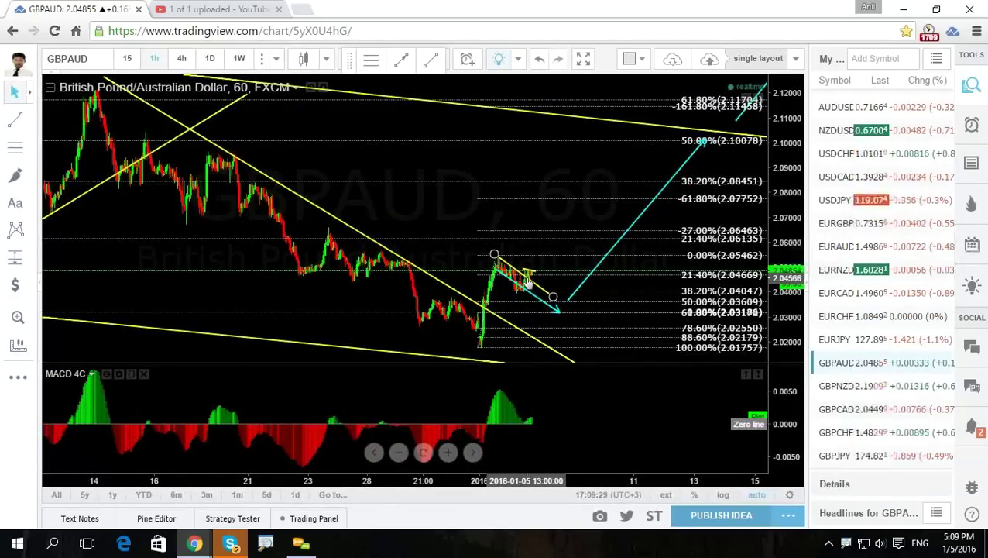
{"action": "left_click", "coordinate": [127, 60]}
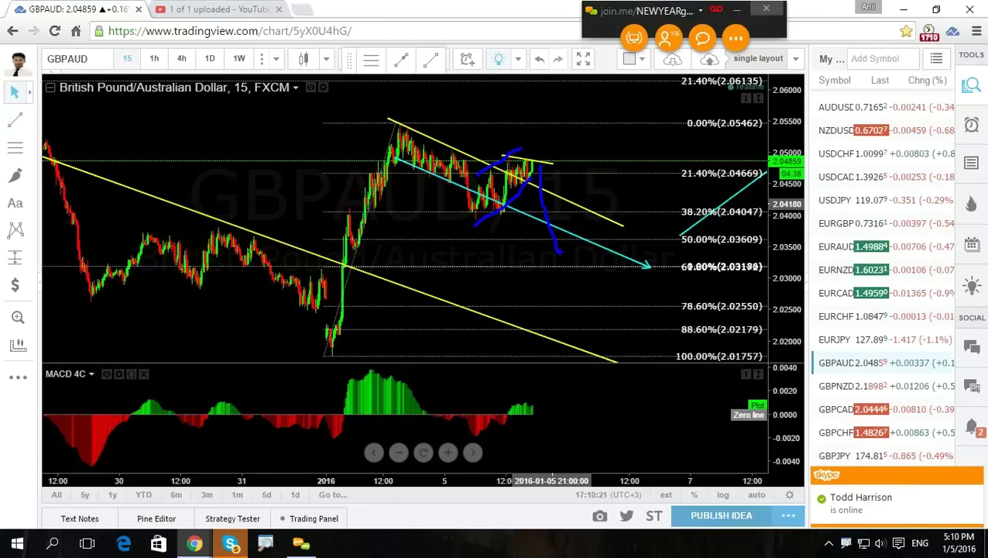
{"action": "left_click_drag", "start_coordinate": [557, 250], "coordinate": [635, 91]}
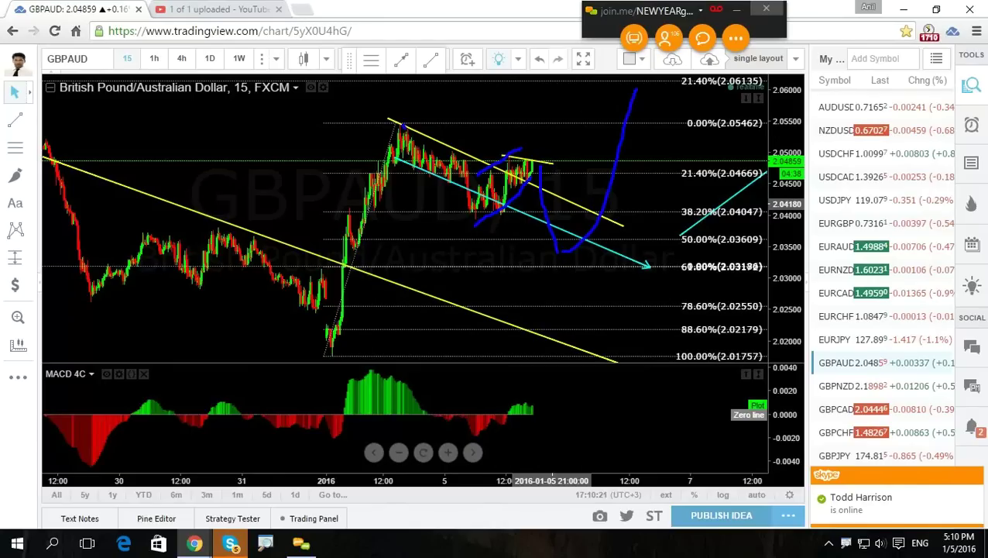
{"action": "left_click_drag", "start_coordinate": [406, 127], "coordinate": [547, 155]}
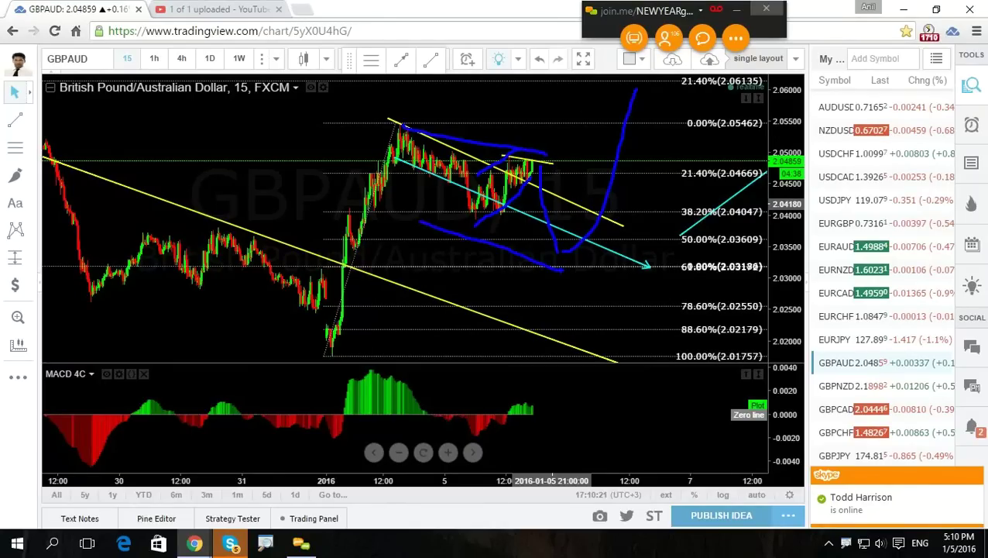
{"action": "key", "text": "Escape"}
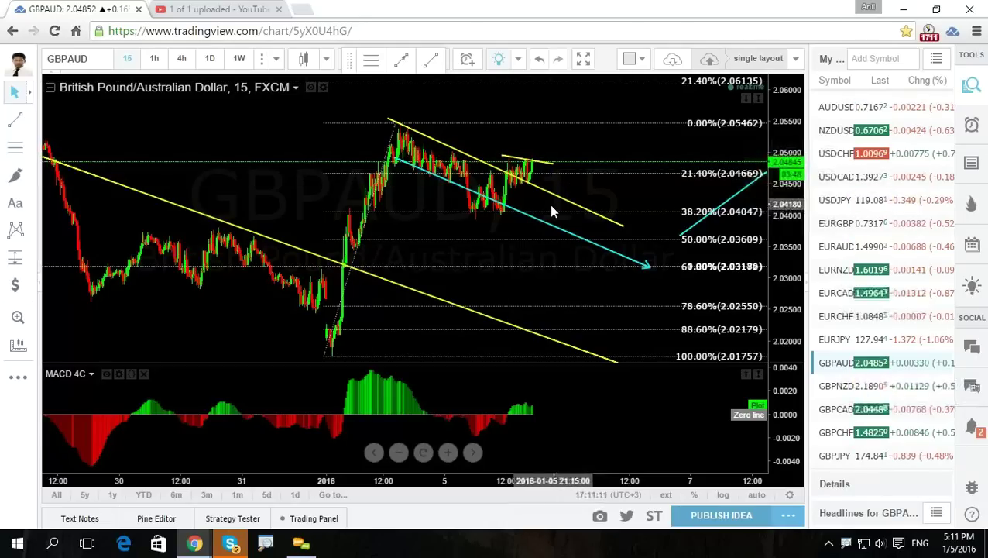
Reposition the Fibonacci to span 2.01745–2.05451, switch to 4-hour, and compress the price scale.
{"action": "left_click_drag", "start_coordinate": [612, 246], "coordinate": [550, 248]}
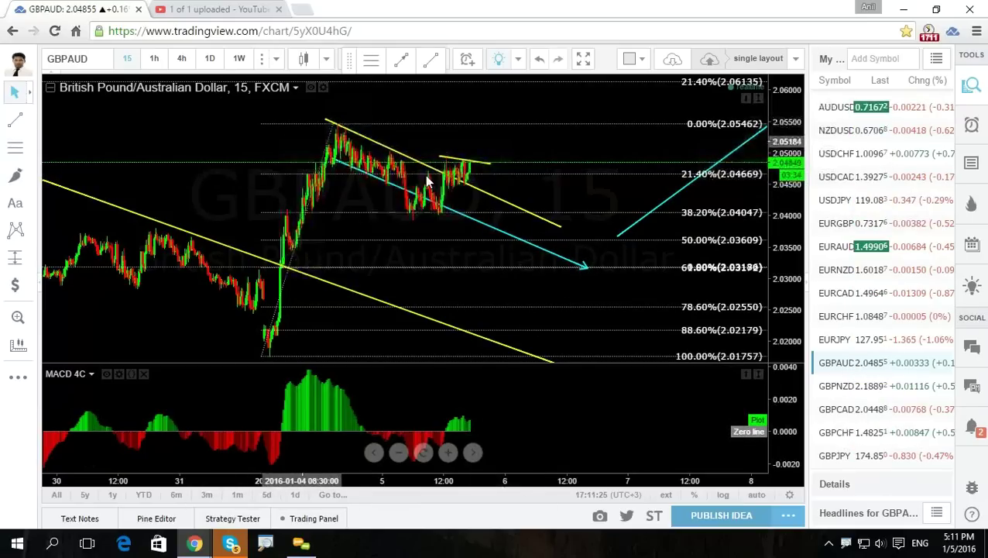
{"action": "left_click_drag", "start_coordinate": [594, 175], "coordinate": [442, 332]}
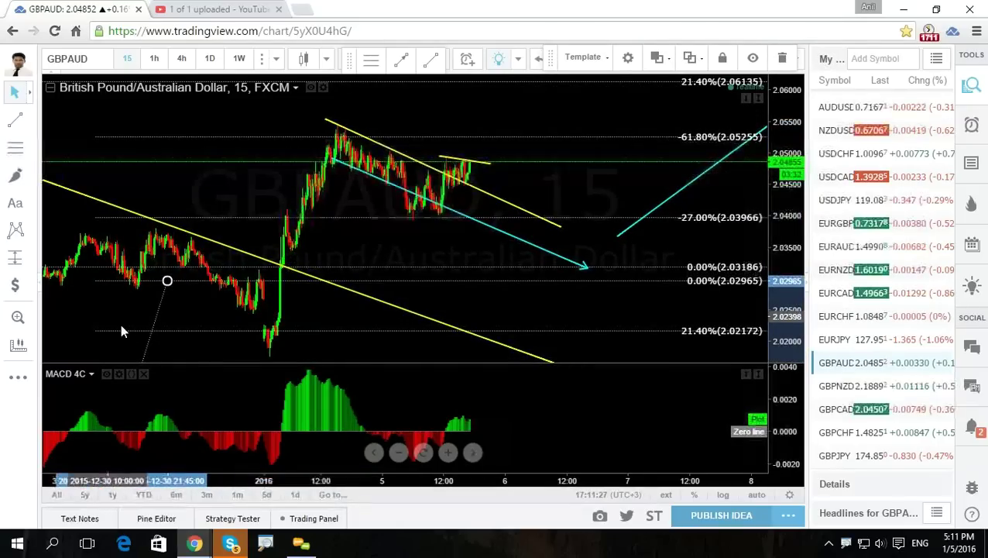
{"action": "left_click_drag", "start_coordinate": [150, 339], "coordinate": [349, 157]}
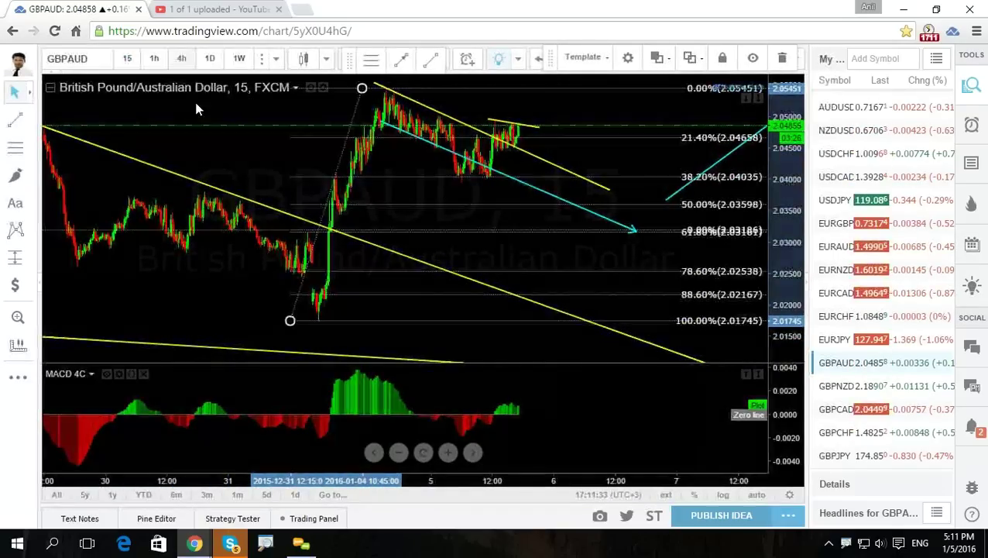
{"action": "left_click", "coordinate": [181, 58]}
{"action": "left_click_drag", "start_coordinate": [777, 177], "coordinate": [778, 248]}
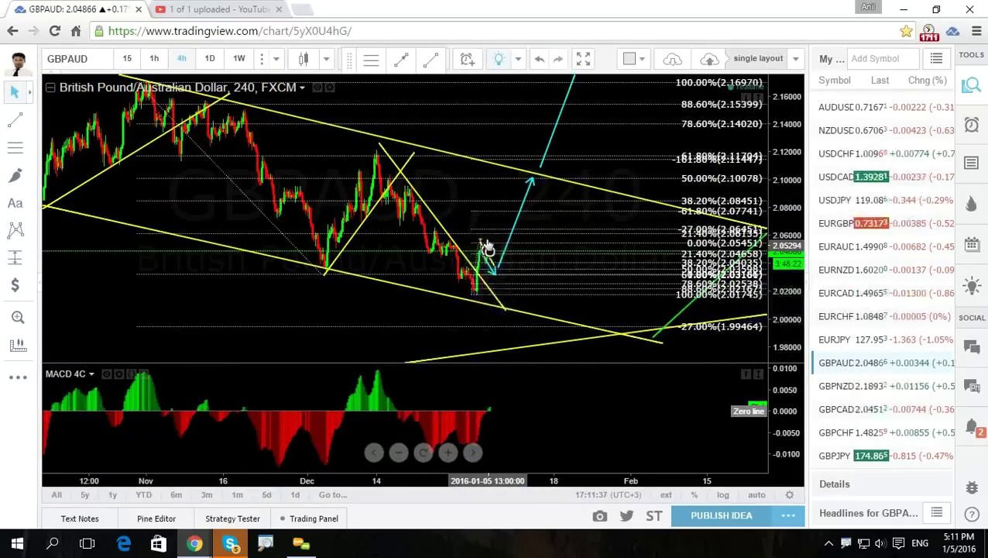
View the published 'GBPAUD BUY SETUP' idea with its annotated 4-hour chart.
{"action": "mouse_move", "coordinate": [419, 242]}
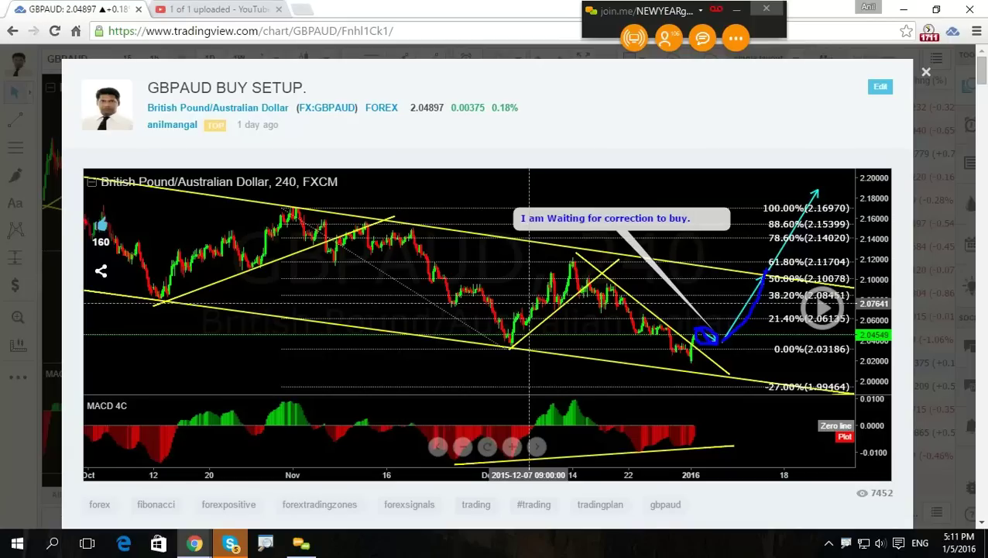
Clear the hand-drawn annotation and close the GBPAUD BUY SETUP idea popup.
{"action": "key", "text": "Escape"}
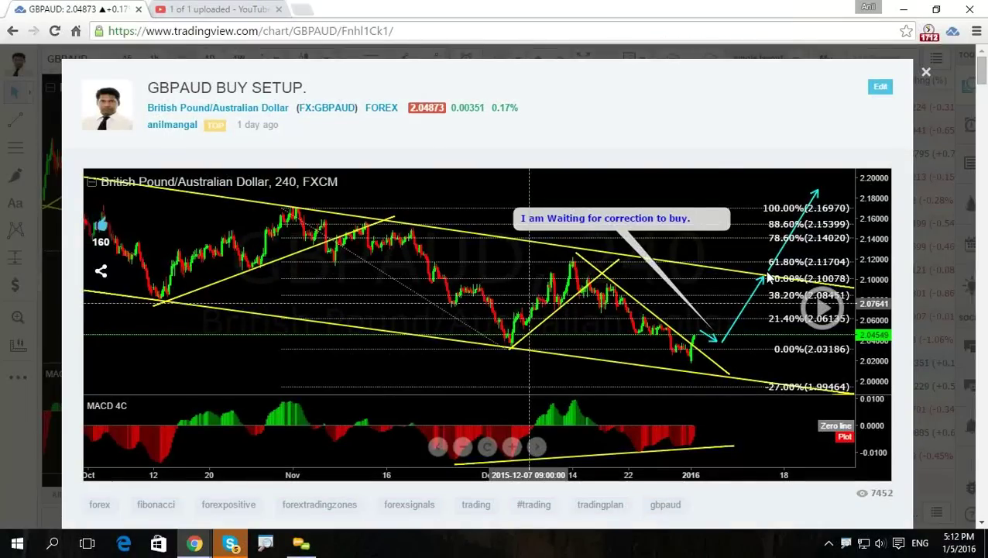
{"action": "left_click", "coordinate": [927, 75]}
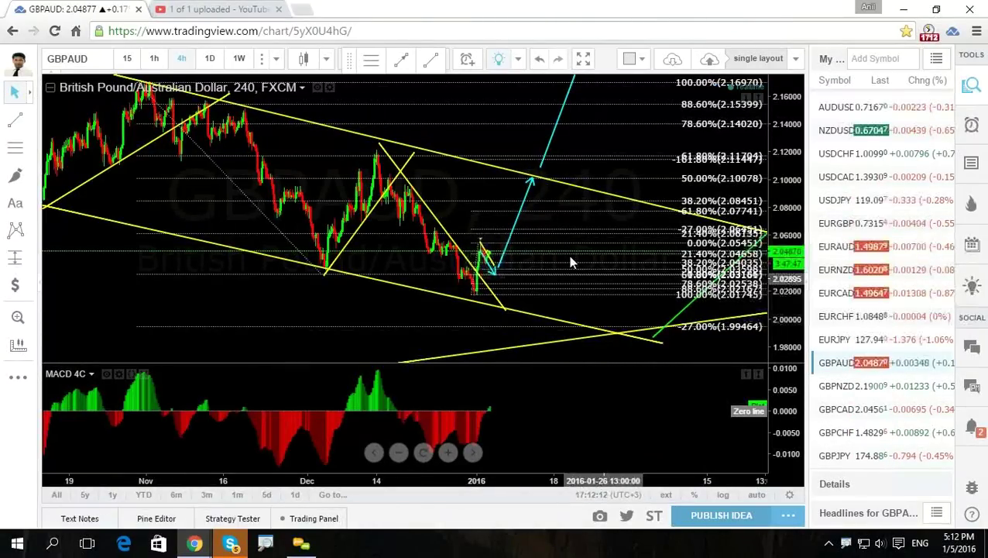
Go from 1-hour to 15-minute GBPAUD candles and pan to frame the falling wedge.
{"action": "left_click", "coordinate": [161, 61]}
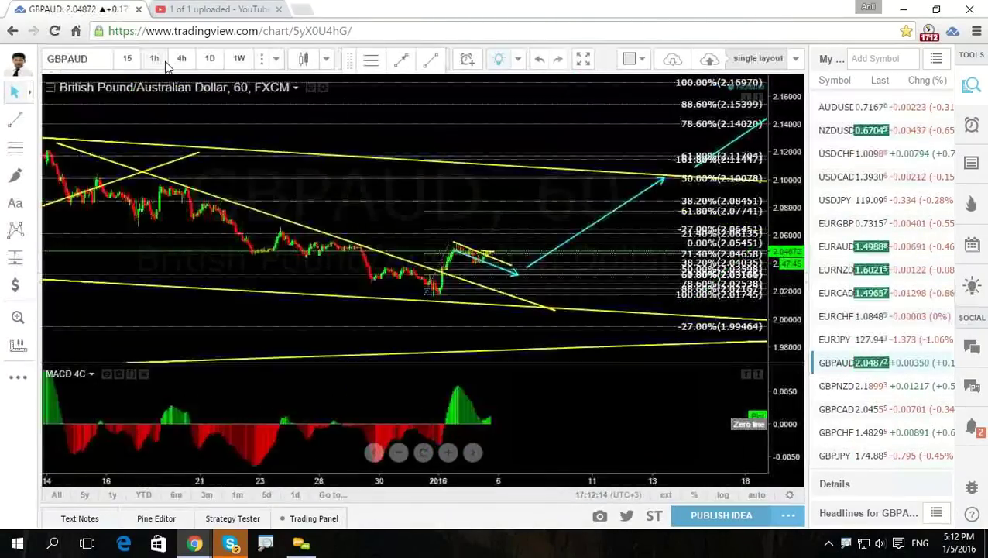
{"action": "left_click", "coordinate": [128, 59]}
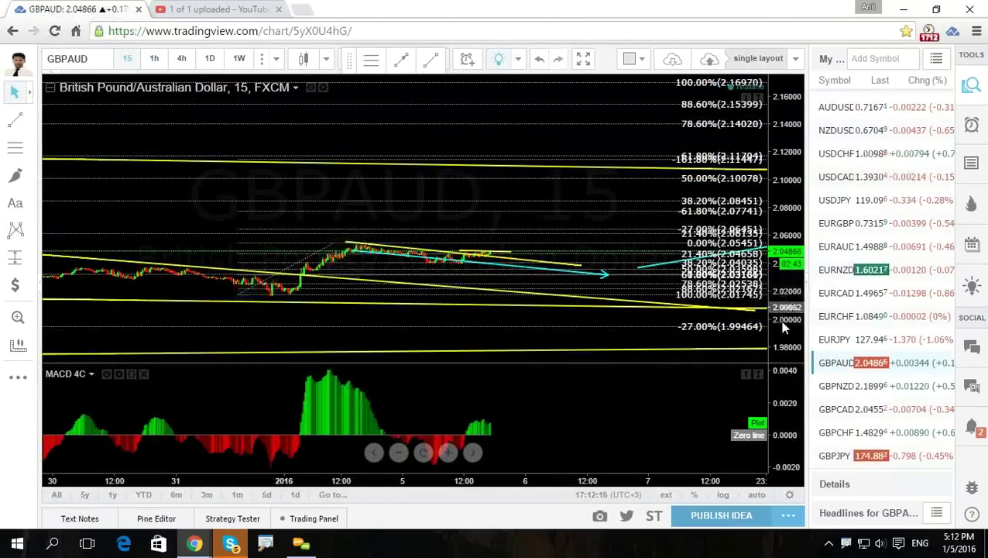
{"action": "left_click_drag", "start_coordinate": [657, 278], "coordinate": [666, 193]}
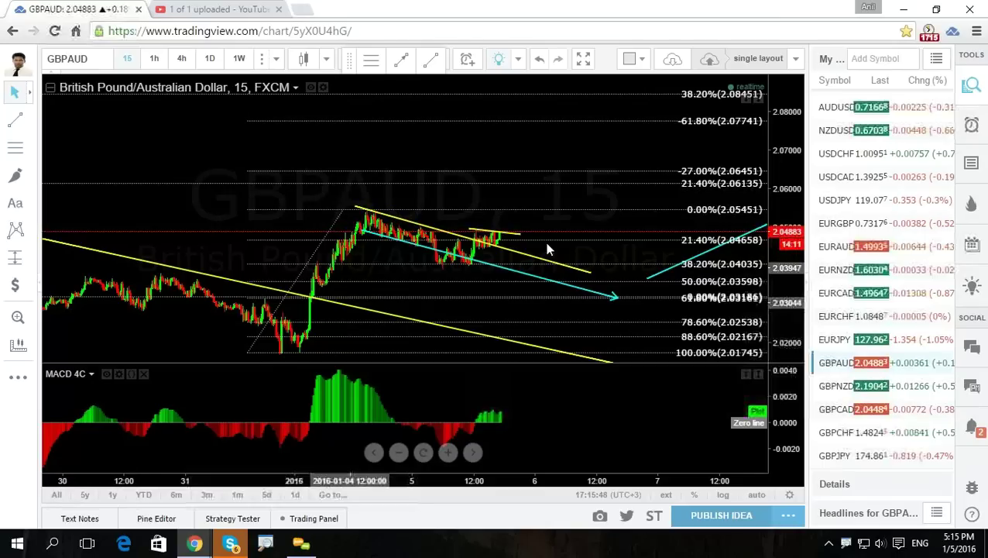
Rescale the 15-minute price axis until every Fibonacci level down to 100% fits.
{"action": "left_click_drag", "start_coordinate": [776, 314], "coordinate": [777, 295]}
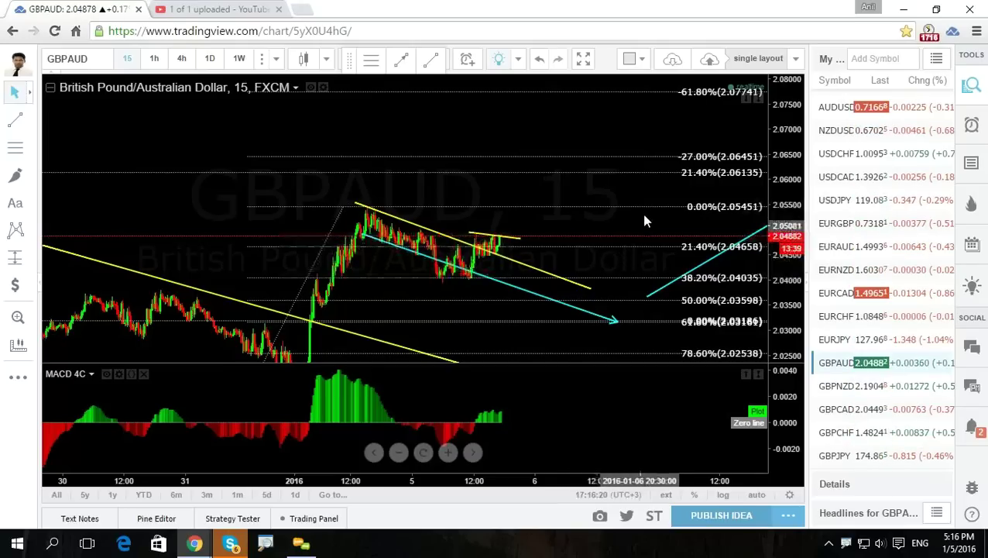
{"action": "left_click_drag", "start_coordinate": [654, 213], "coordinate": [689, 176]}
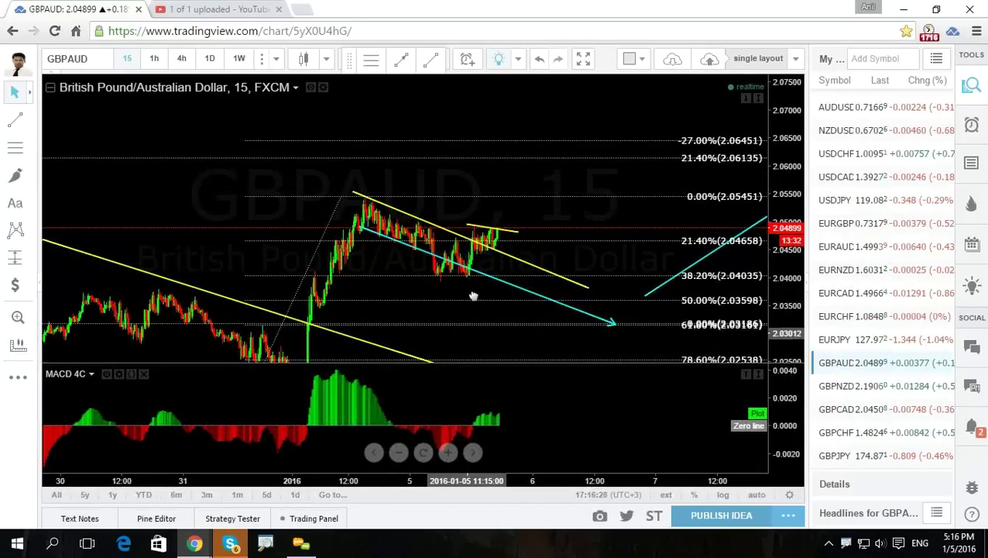
{"action": "left_click_drag", "start_coordinate": [473, 296], "coordinate": [470, 281]}
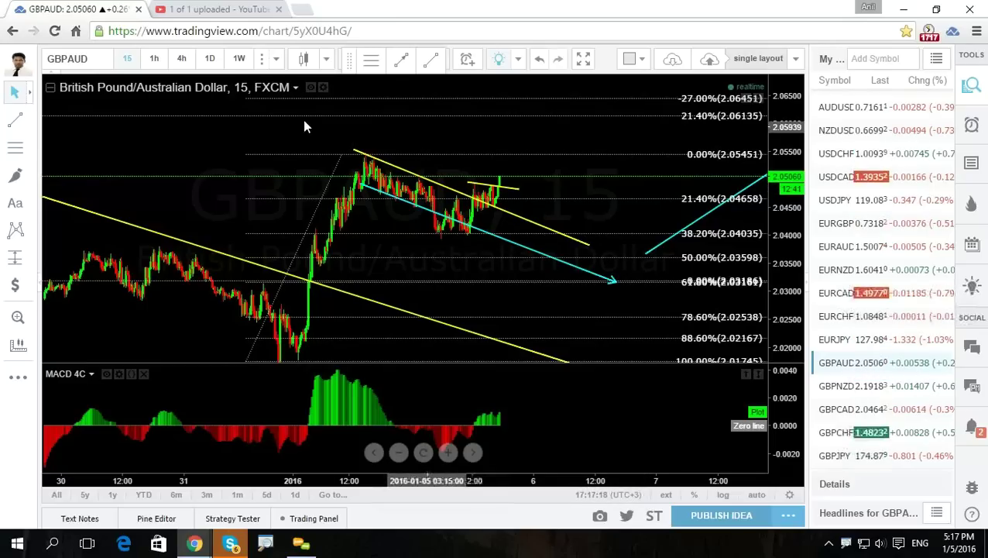
Put GBPAUD on daily candles and compress the price scale to reveal the rising channel.
{"action": "left_click", "coordinate": [209, 59]}
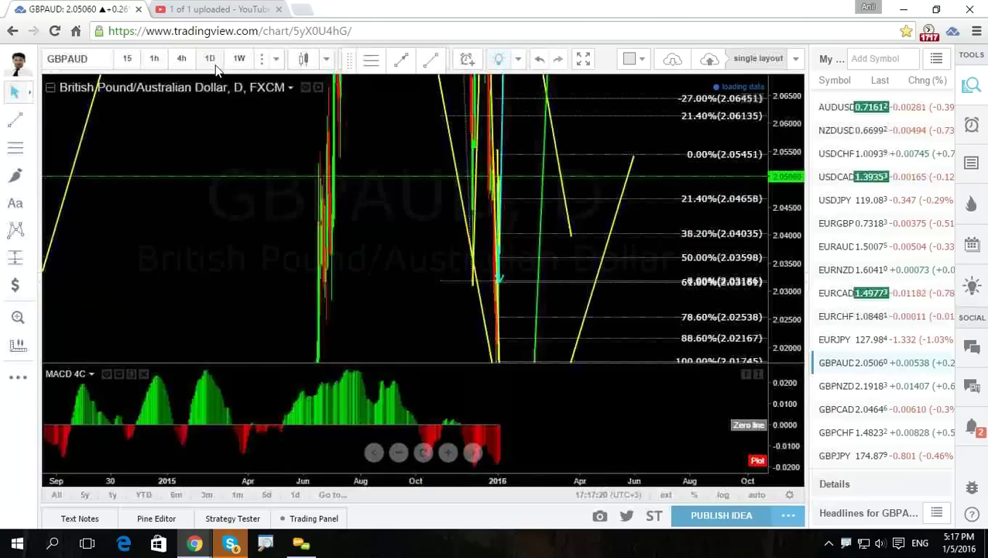
{"action": "left_click_drag", "start_coordinate": [790, 104], "coordinate": [784, 290]}
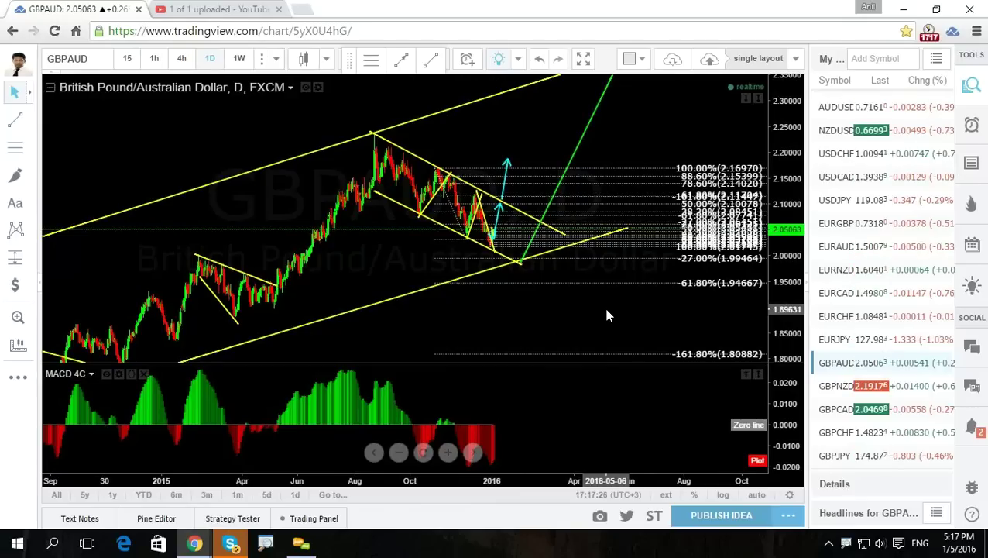
{"action": "right_click", "coordinate": [603, 308]}
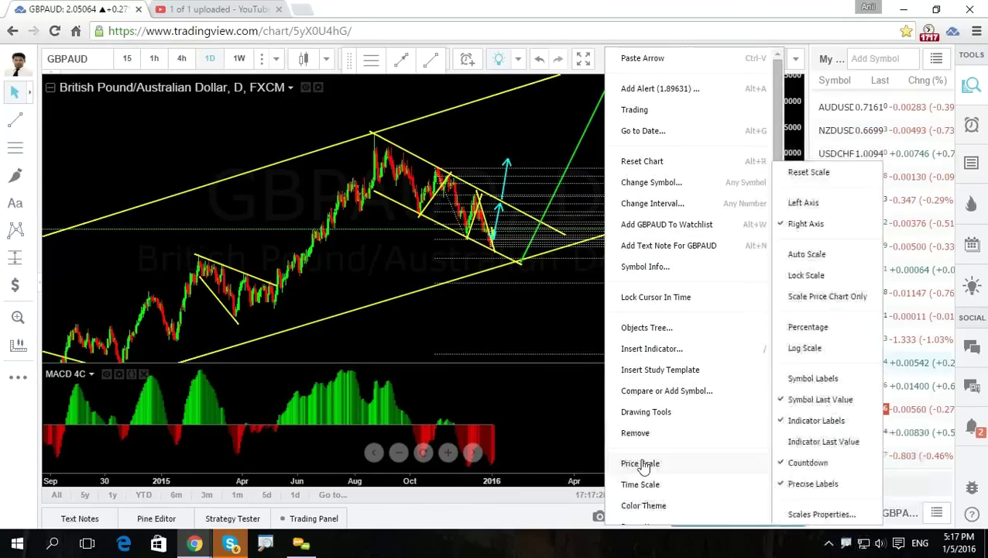
Use Remove All Drawing Tools from the chart menu to strip every drawing from the daily chart.
{"action": "right_click", "coordinate": [413, 273]}
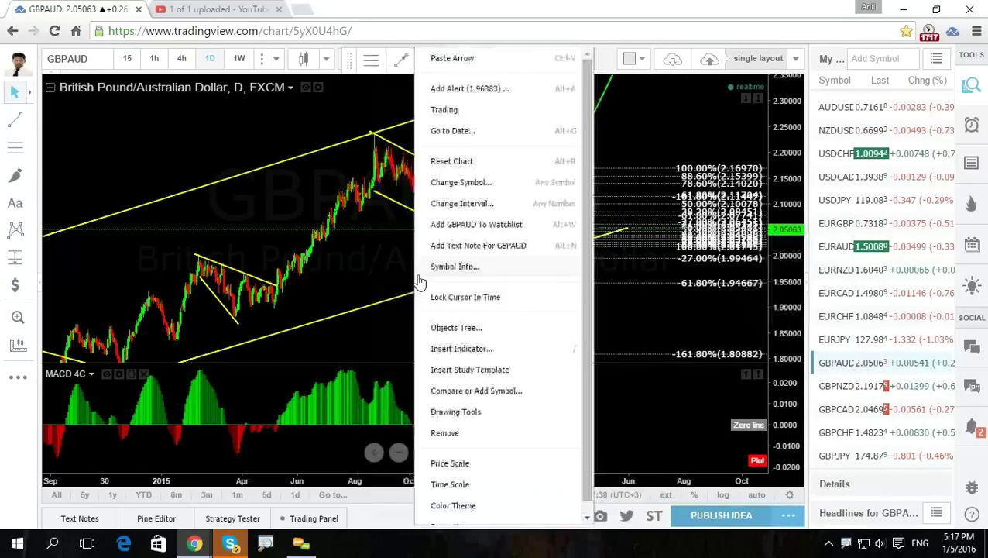
{"action": "mouse_move", "coordinate": [471, 414]}
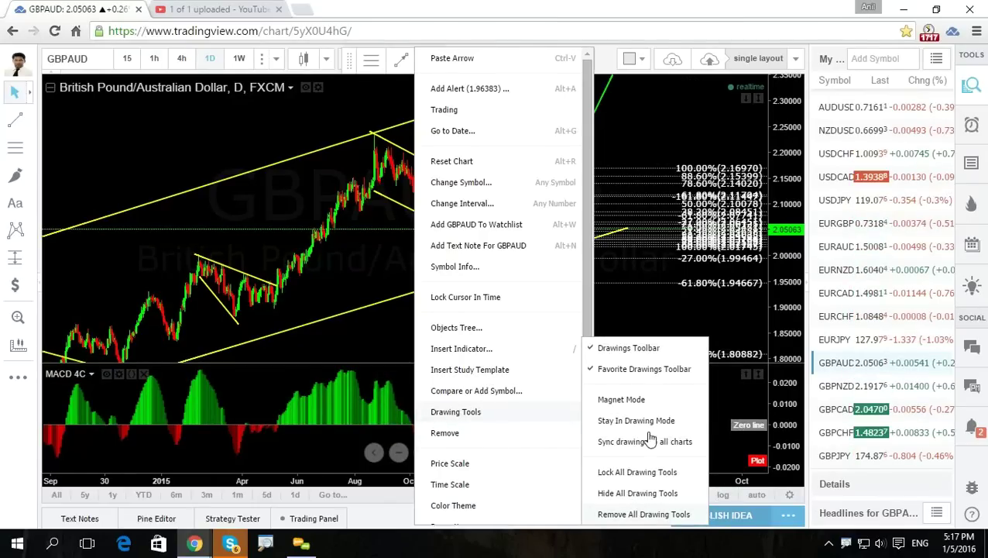
{"action": "left_click", "coordinate": [644, 513]}
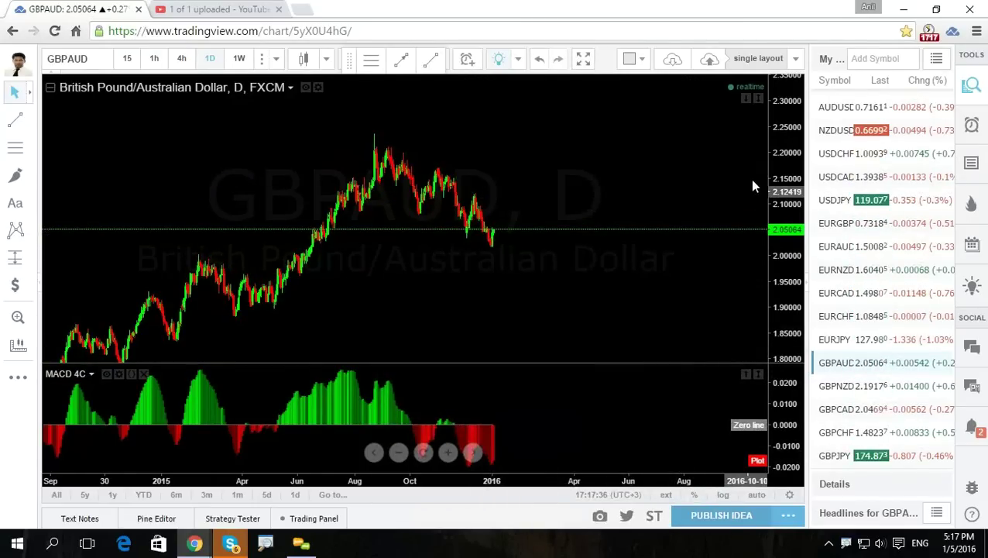
{"action": "scroll", "coordinate": [724, 170], "scroll_direction": "up", "scroll_amount": 2}
Draw two falling wedge trendlines: upper from the recent swing high, lower from the October low.
{"action": "scroll", "coordinate": [724, 170], "scroll_direction": "up", "scroll_amount": 1}
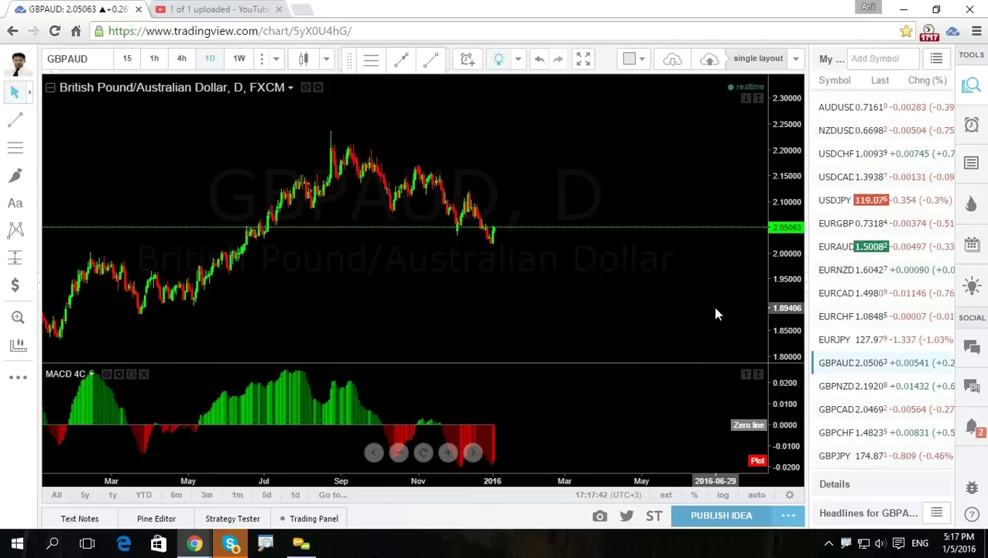
{"action": "left_click", "coordinate": [15, 119]}
{"action": "left_click", "coordinate": [416, 163]}
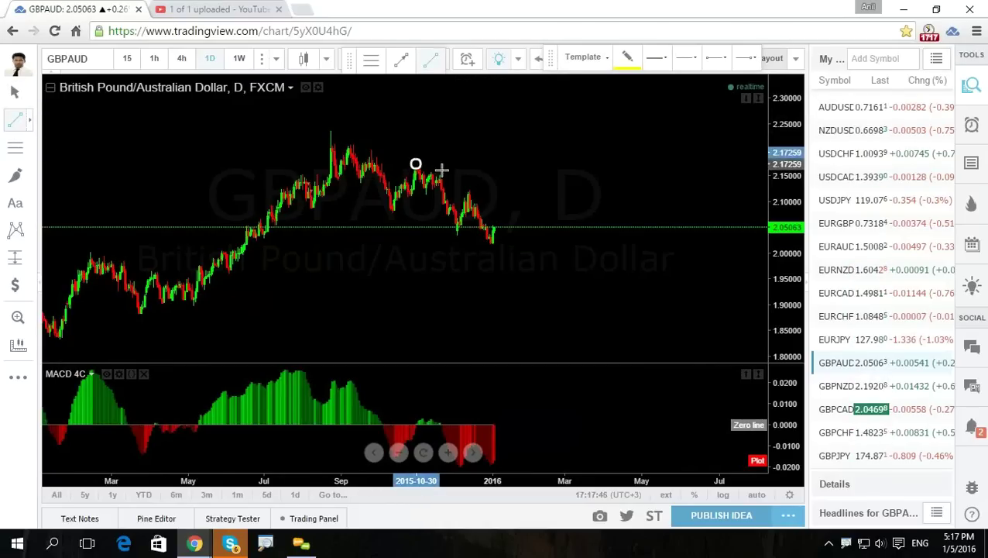
{"action": "left_click", "coordinate": [591, 250]}
{"action": "left_click", "coordinate": [14, 119]}
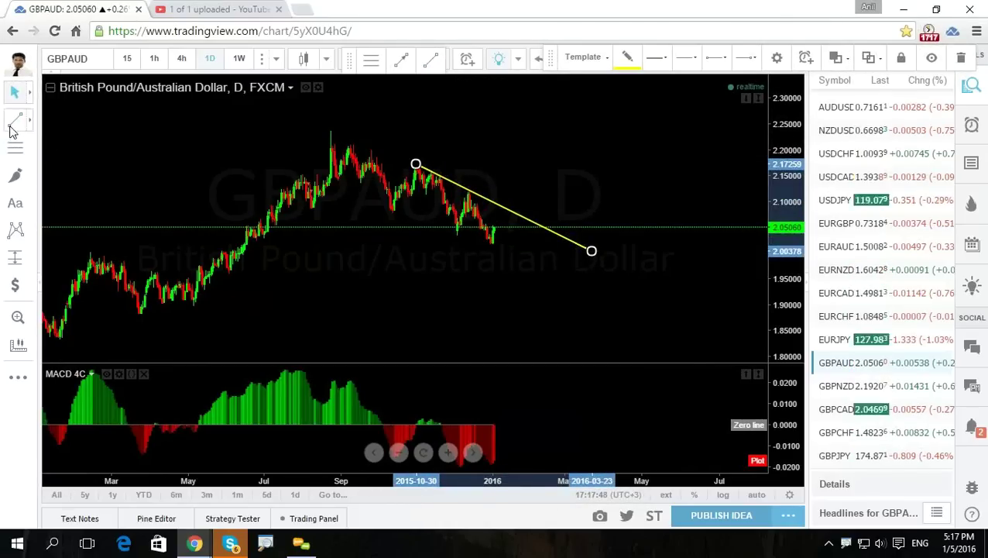
{"action": "left_click", "coordinate": [387, 210]}
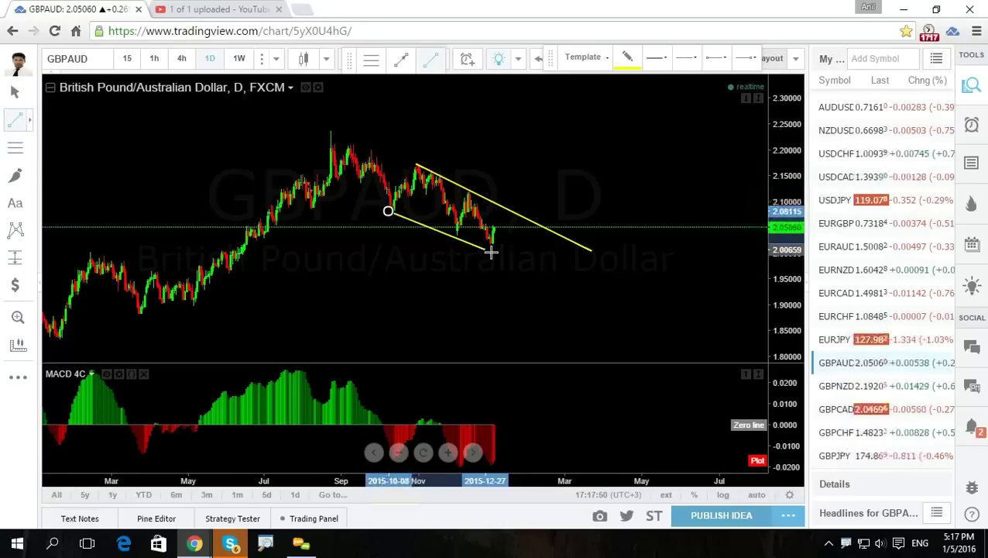
{"action": "left_click", "coordinate": [526, 255]}
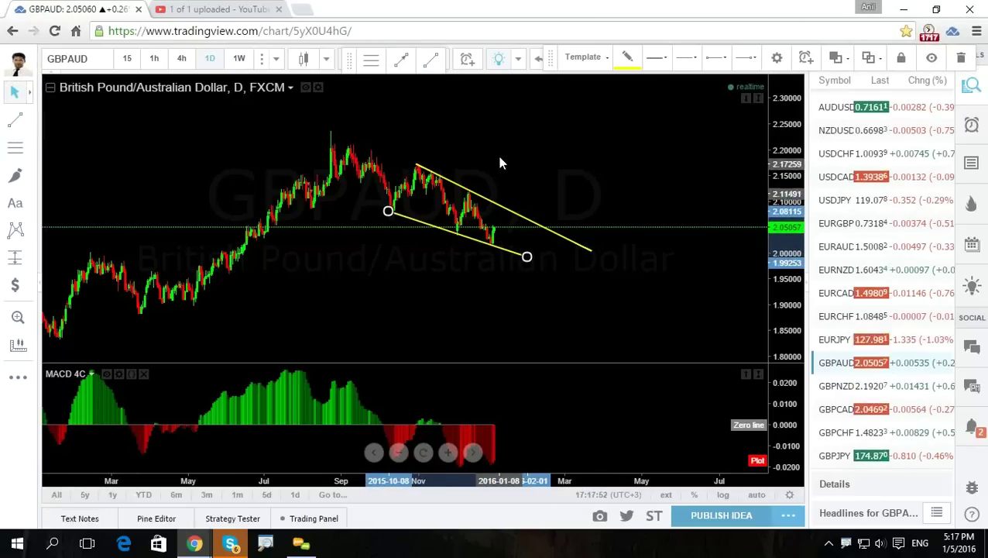
{"action": "left_click", "coordinate": [539, 118]}
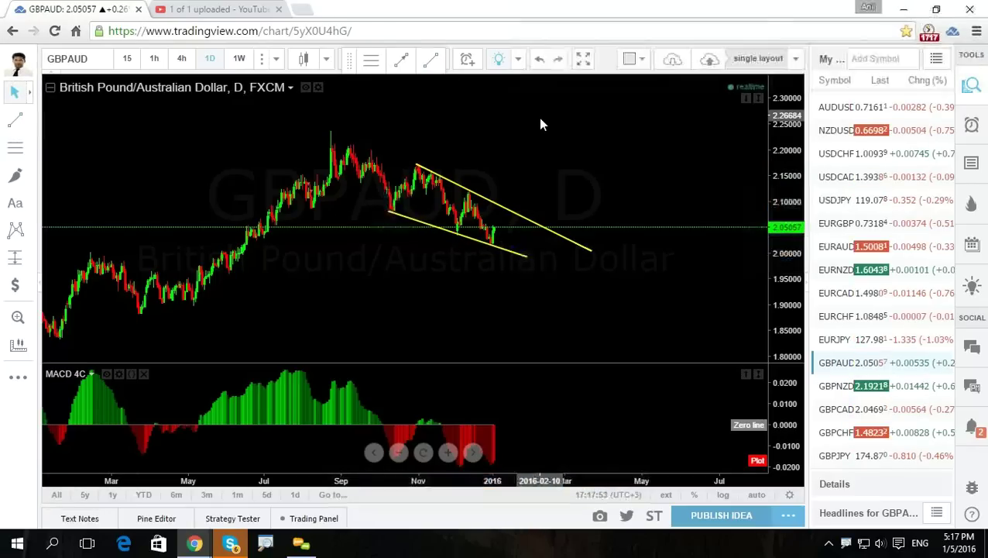
Draw an arrow from the wedge's upper line up toward 2.33, then pan to earlier dates.
{"action": "left_click", "coordinate": [30, 120]}
{"action": "left_click", "coordinate": [59, 261]}
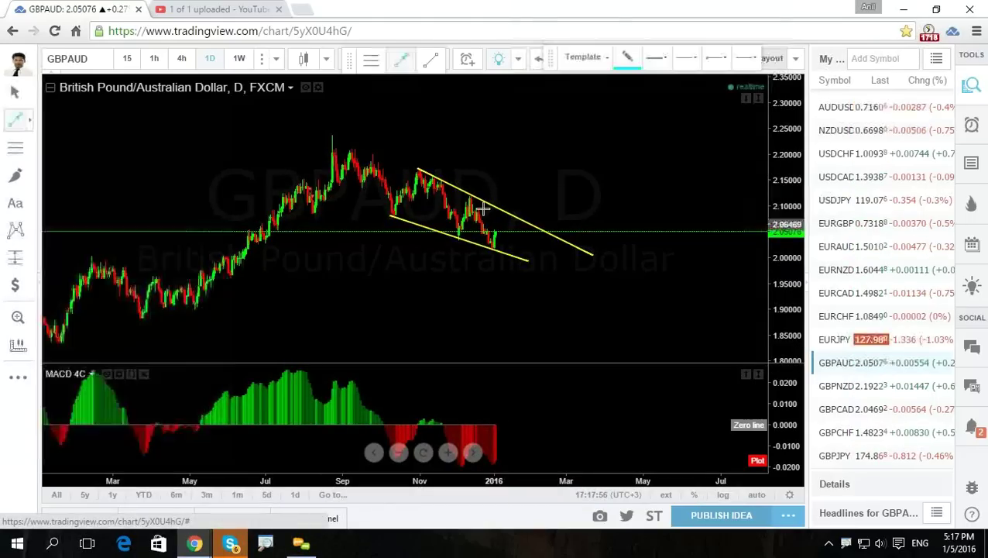
{"action": "left_click", "coordinate": [516, 210]}
{"action": "left_click", "coordinate": [603, 99]}
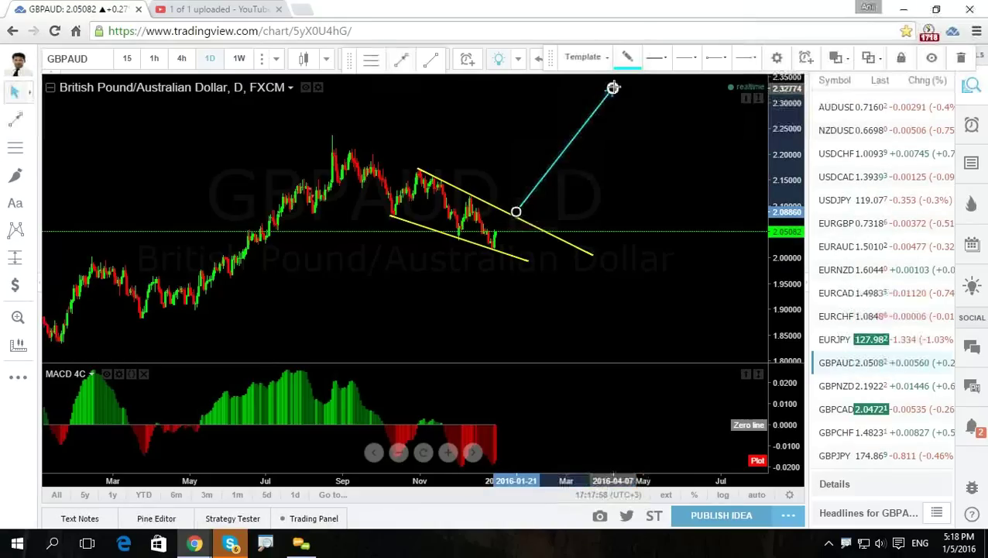
{"action": "left_click_drag", "start_coordinate": [286, 355], "coordinate": [497, 249]}
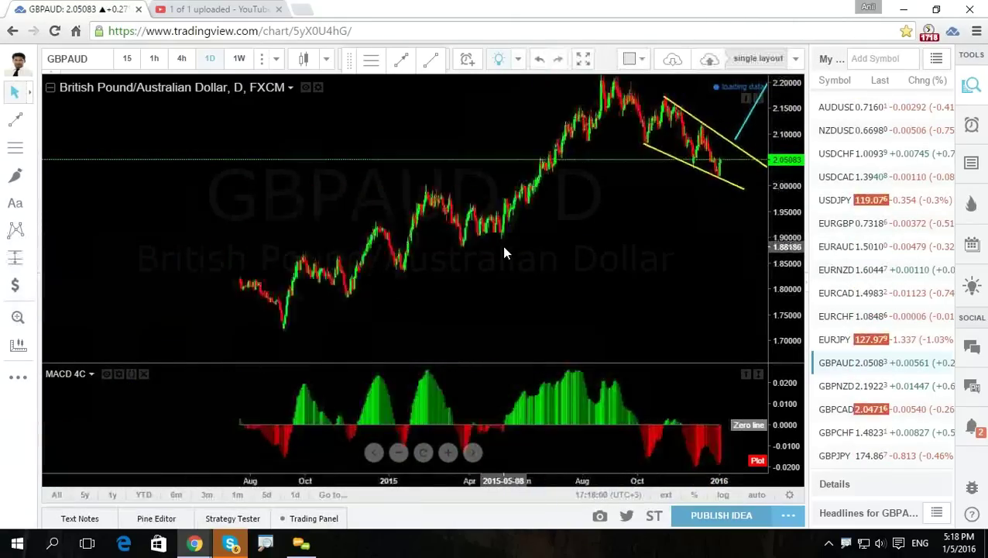
{"action": "scroll", "coordinate": [502, 246], "scroll_direction": "down", "scroll_amount": 3}
{"action": "key", "text": "w"}
{"action": "key", "text": "Return"}
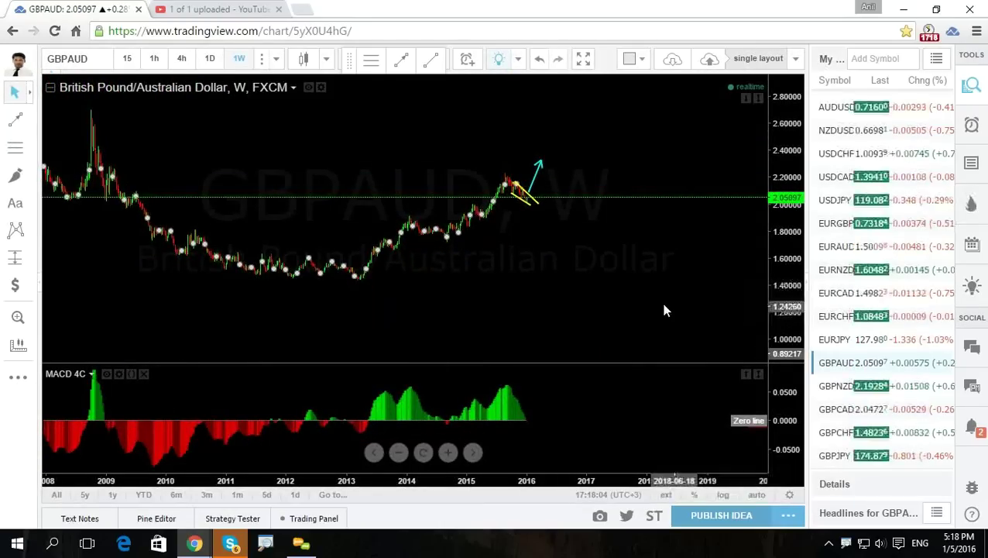
{"action": "scroll", "coordinate": [682, 286], "scroll_direction": "up", "scroll_amount": 2}
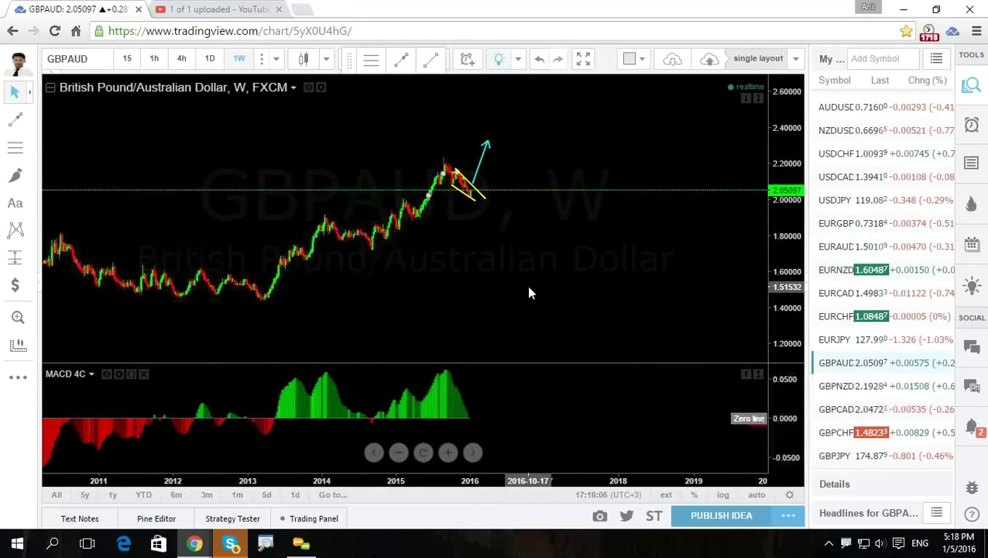
{"action": "left_click_drag", "start_coordinate": [529, 286], "coordinate": [548, 287]}
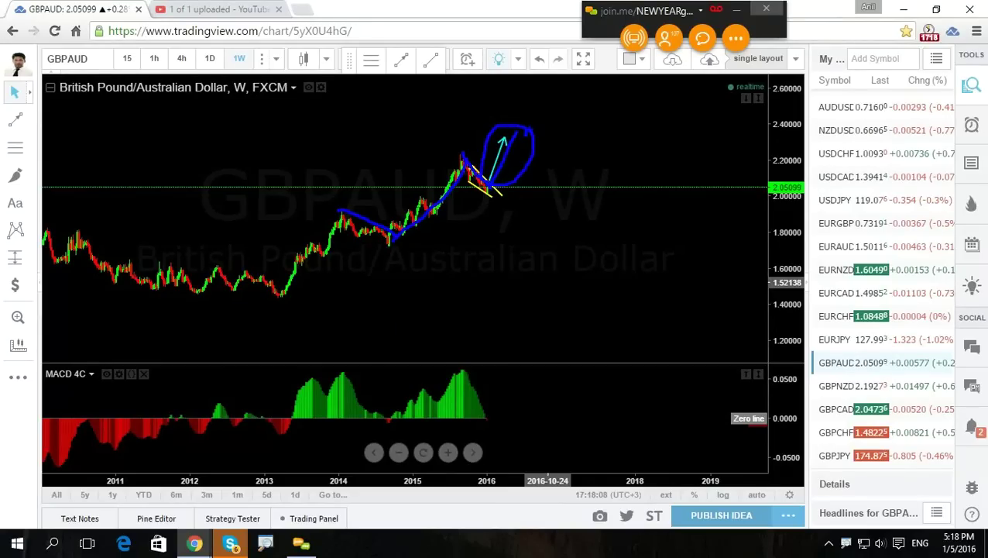
{"action": "key", "text": "Escape"}
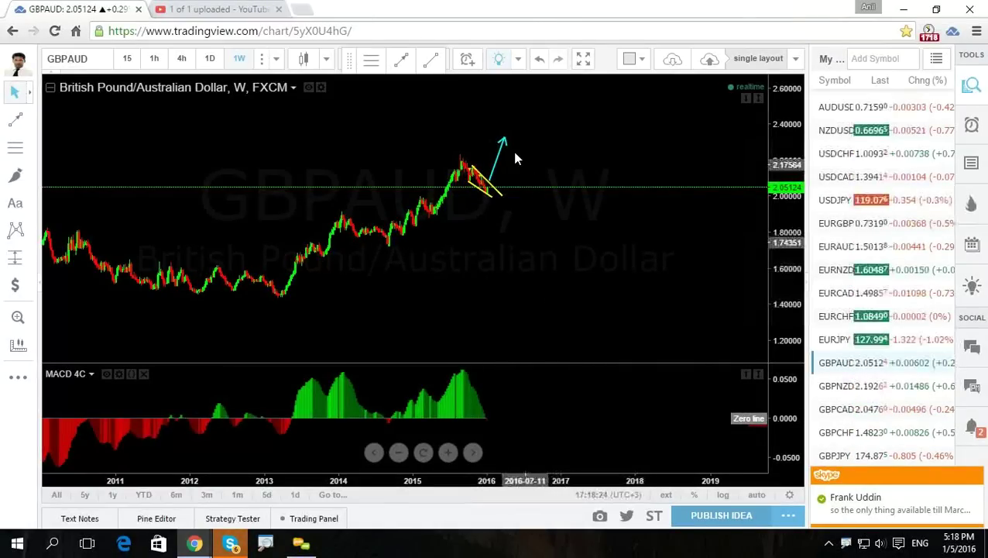
{"action": "left_click", "coordinate": [209, 58]}
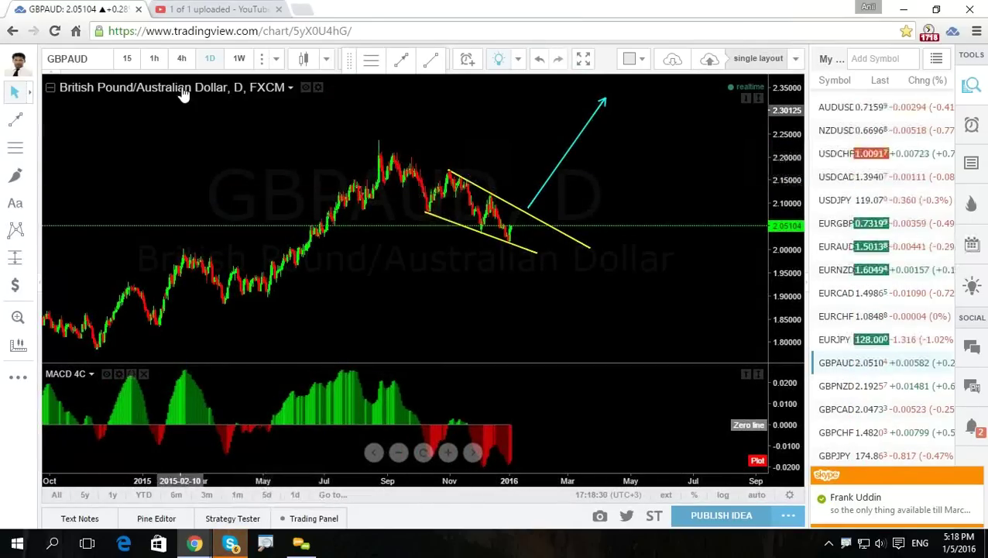
On the 4-hour chart, draw a trend line from the mid-December peak to the lower channel line.
{"action": "left_click", "coordinate": [181, 58]}
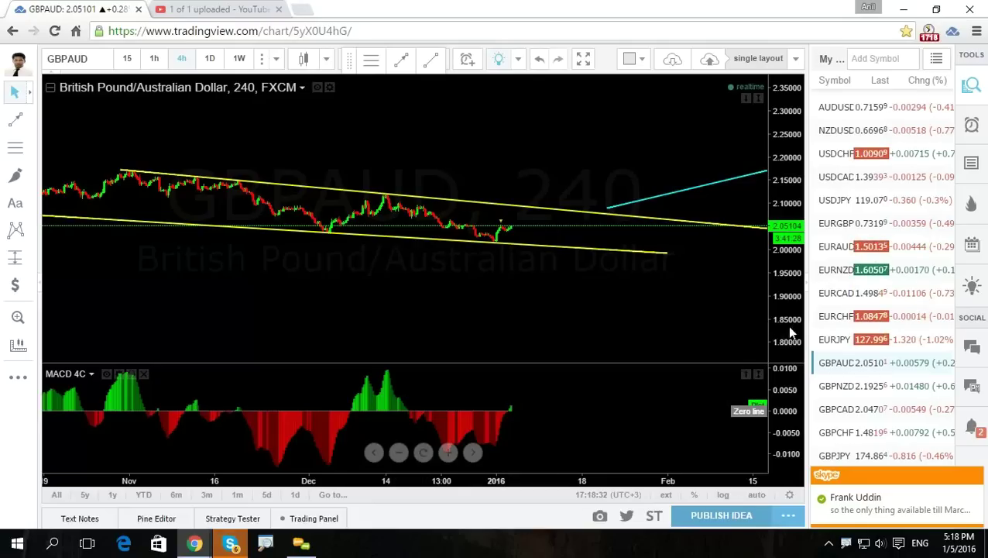
{"action": "left_click", "coordinate": [28, 121]}
{"action": "left_click", "coordinate": [52, 123]}
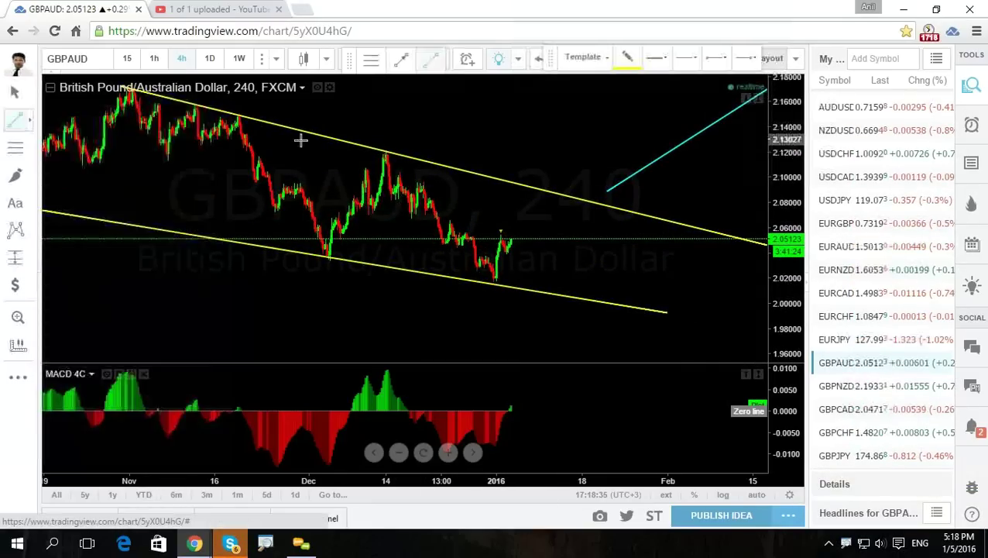
{"action": "left_click", "coordinate": [387, 150]}
{"action": "left_click", "coordinate": [536, 294]}
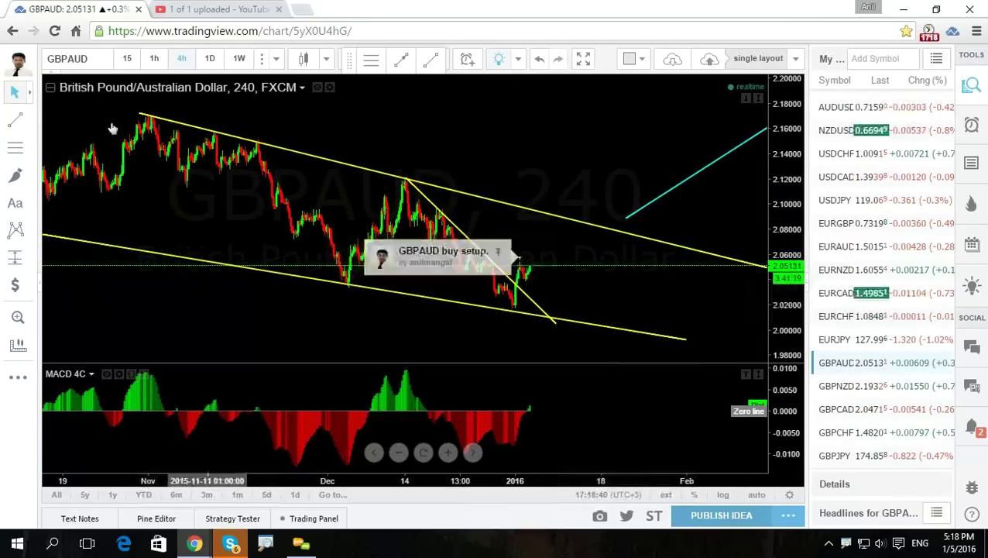
Flip through 1-hour and daily back to 4-hour, and clear the freehand sketch.
{"action": "left_click", "coordinate": [154, 58]}
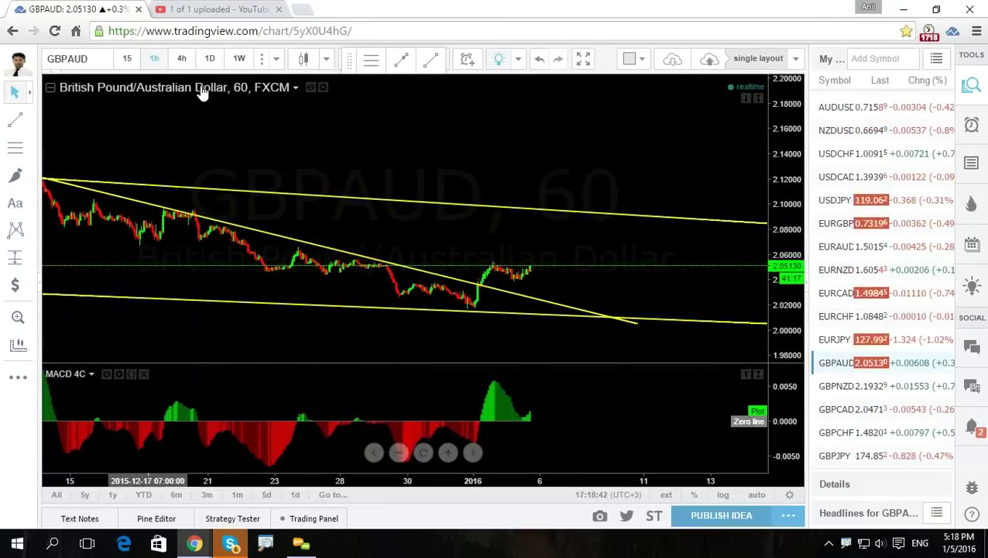
{"action": "left_click", "coordinate": [209, 59]}
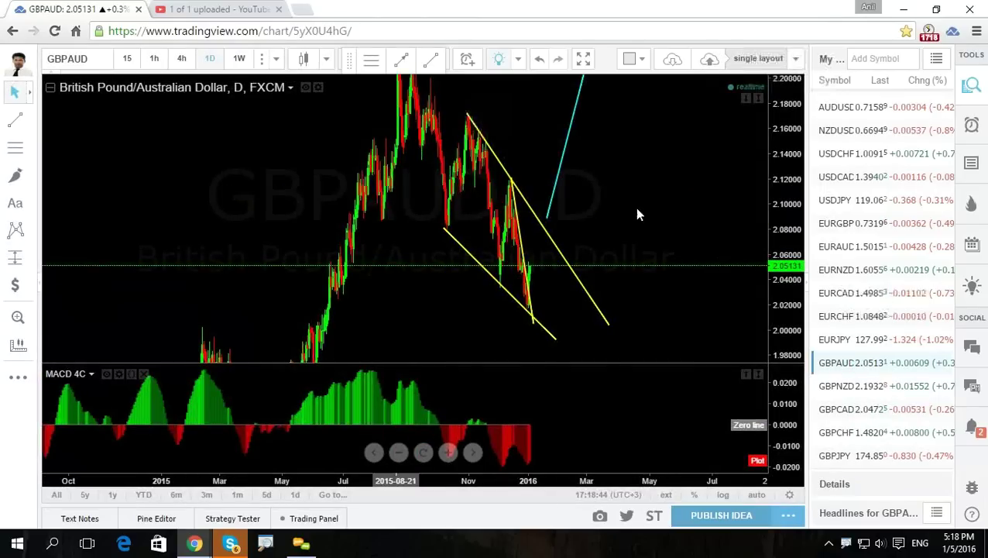
{"action": "left_click", "coordinate": [182, 59]}
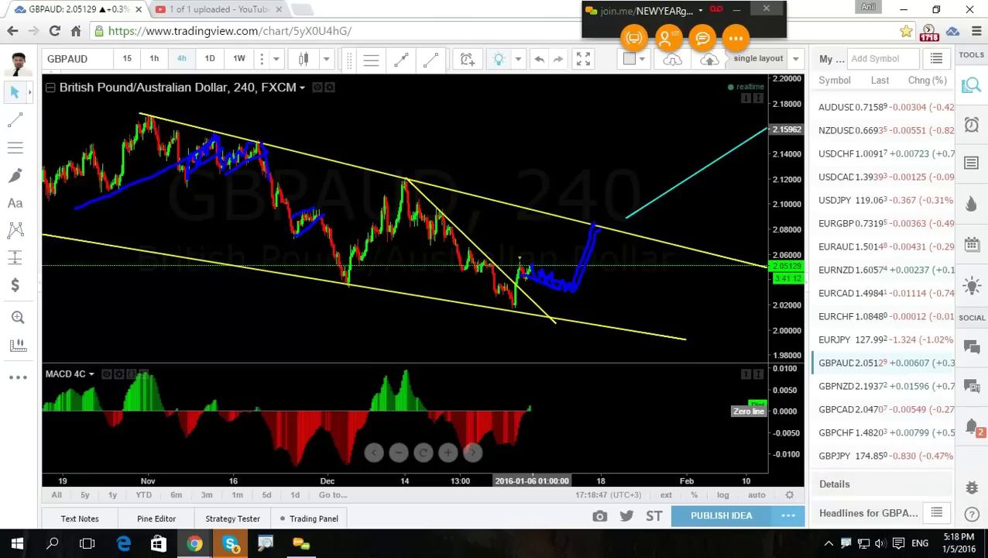
{"action": "key", "text": "Escape"}
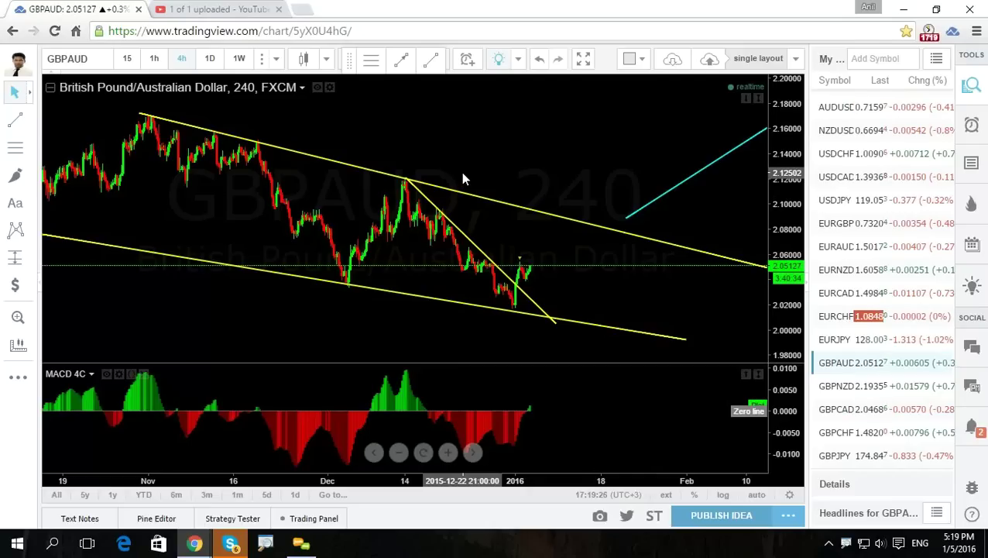
On the 1-hour chart, draw a short trendline from the recent peak down past the pullback lows.
{"action": "left_click", "coordinate": [158, 61]}
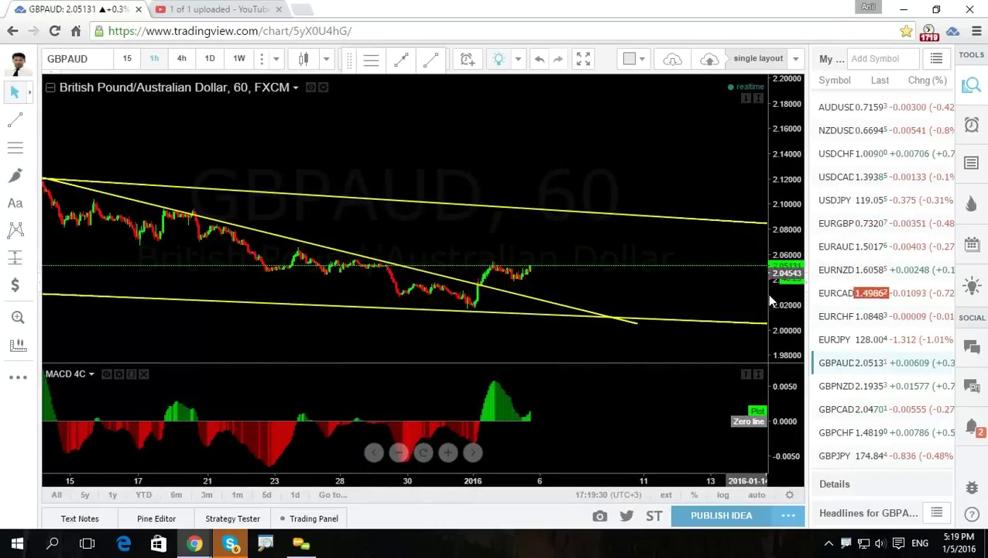
{"action": "left_click_drag", "start_coordinate": [768, 293], "coordinate": [771, 260]}
{"action": "left_click_drag", "start_coordinate": [659, 264], "coordinate": [667, 156]}
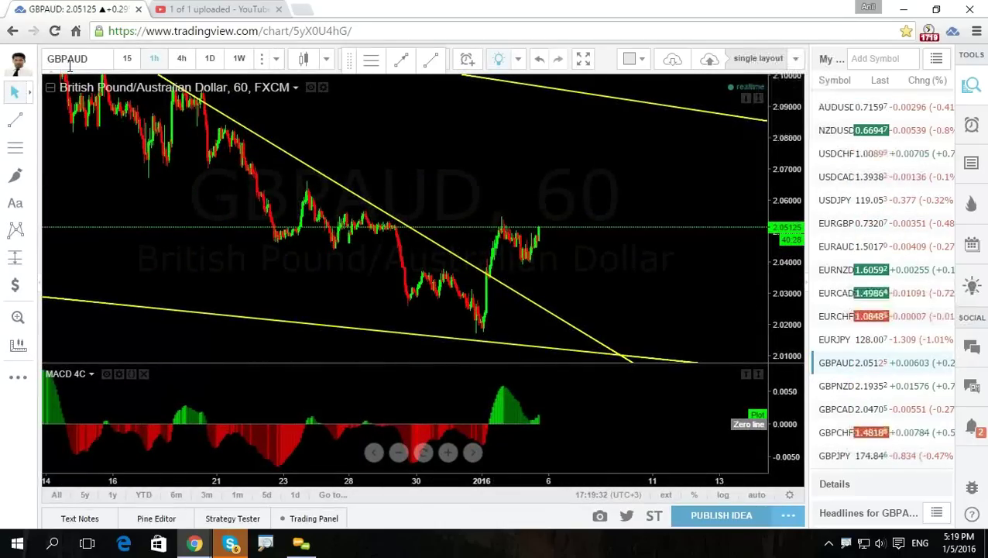
{"action": "left_click", "coordinate": [411, 227]}
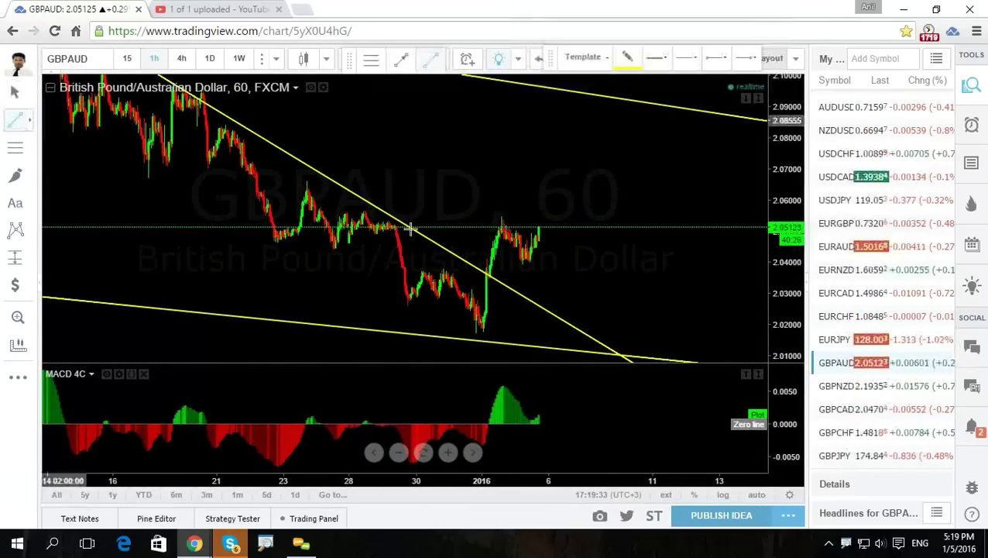
{"action": "left_click", "coordinate": [500, 214]}
{"action": "left_click", "coordinate": [552, 265]}
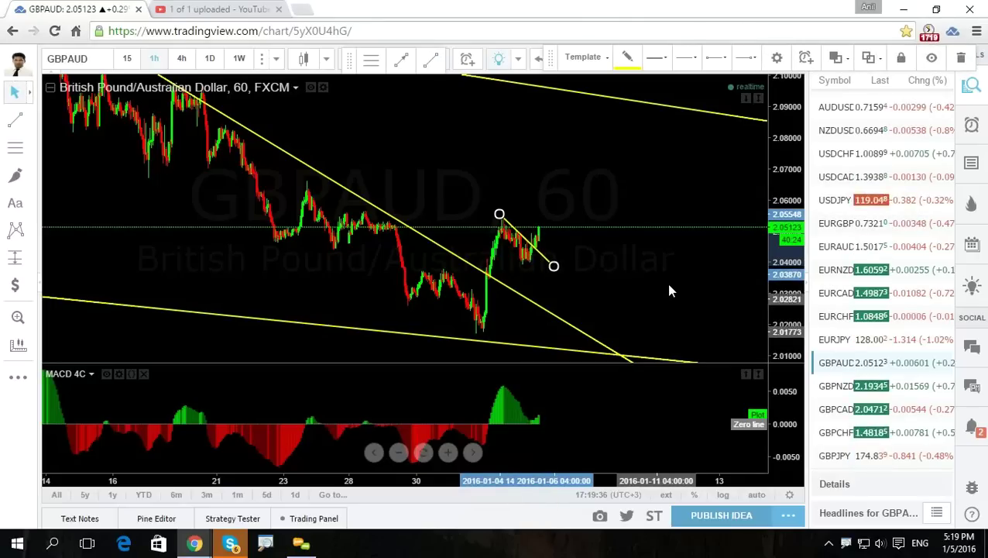
{"action": "scroll", "coordinate": [666, 283], "scroll_direction": "up", "scroll_amount": 2}
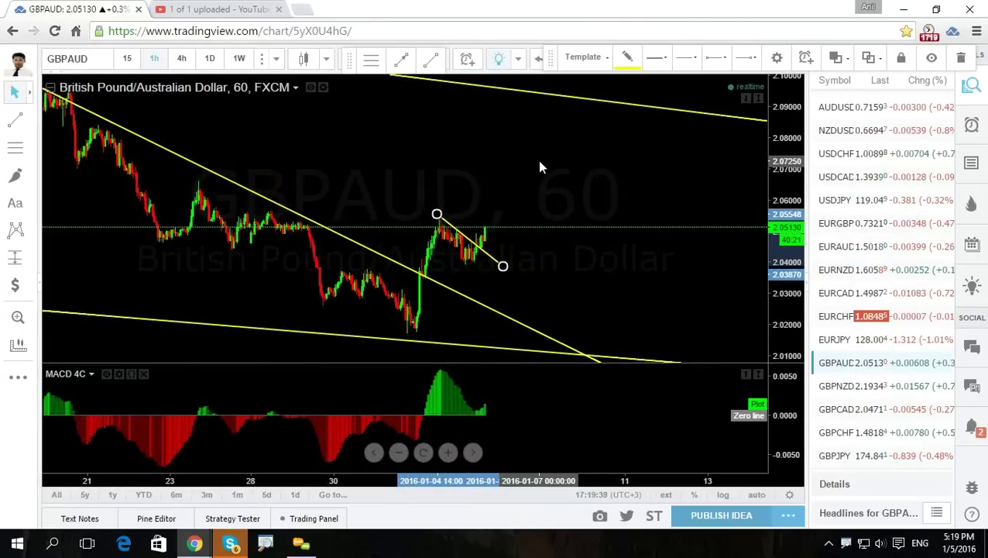
Switch to 15-minute candles and stretch the price scale to enlarge them.
{"action": "left_click", "coordinate": [129, 59]}
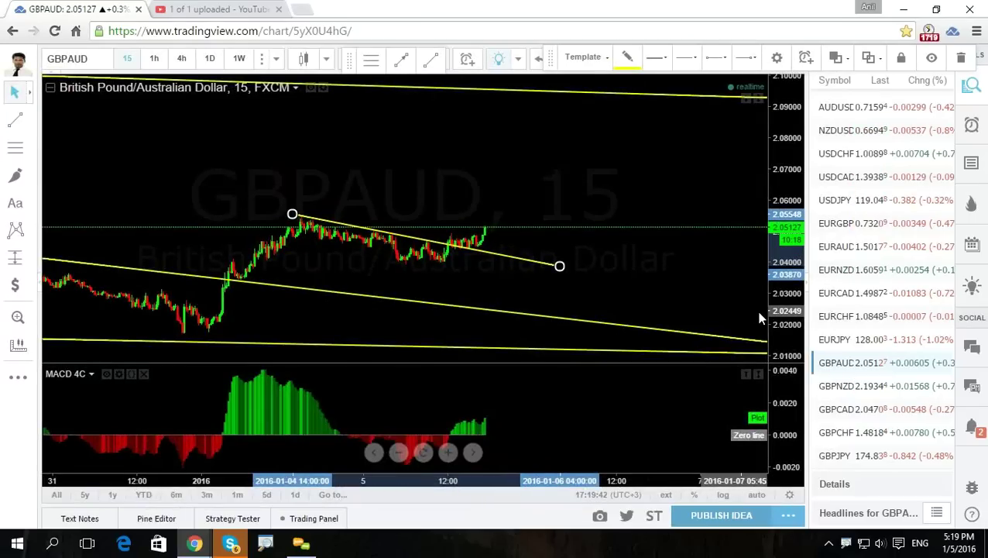
{"action": "left_click_drag", "start_coordinate": [784, 316], "coordinate": [784, 283]}
{"action": "left_click_drag", "start_coordinate": [674, 277], "coordinate": [680, 238]}
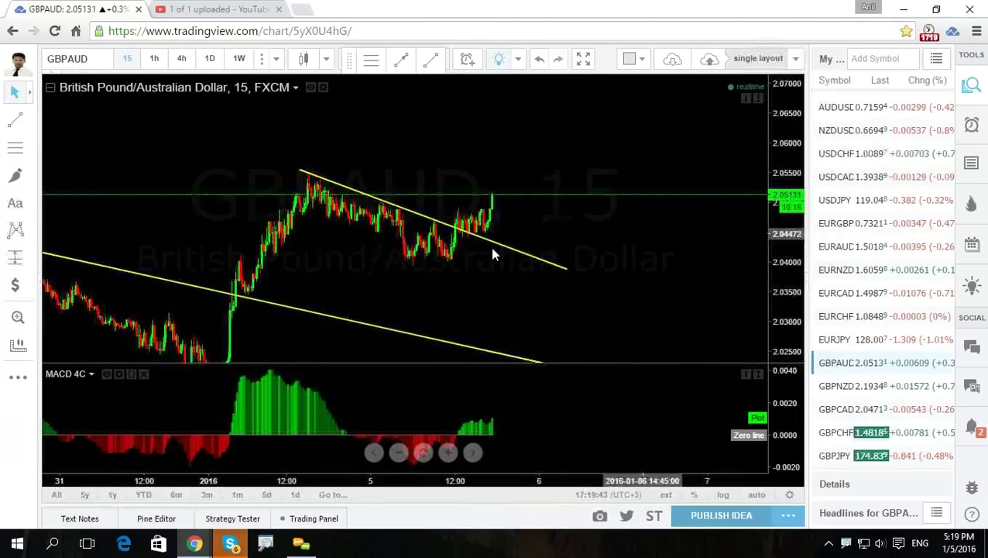
Draw the upper and lower rising channel lines from the breakout and the swing low.
{"action": "left_click", "coordinate": [15, 119]}
{"action": "left_click", "coordinate": [432, 224]}
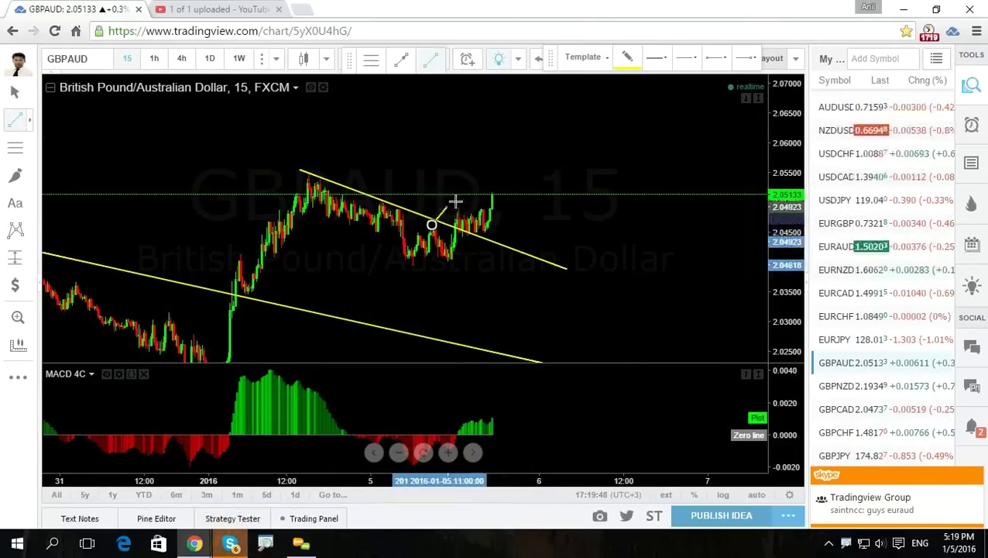
{"action": "left_click", "coordinate": [502, 179]}
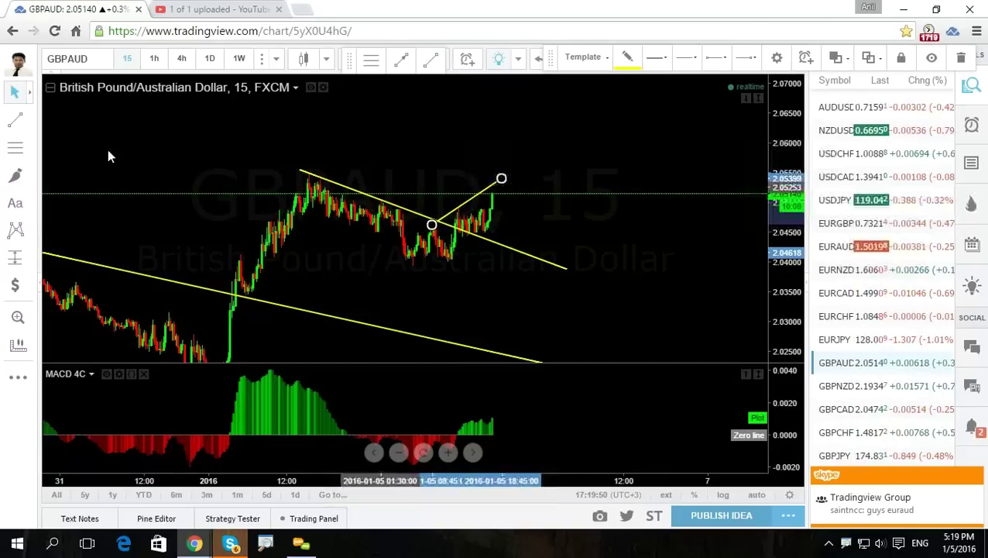
{"action": "left_click", "coordinate": [449, 264]}
{"action": "left_click", "coordinate": [538, 185]}
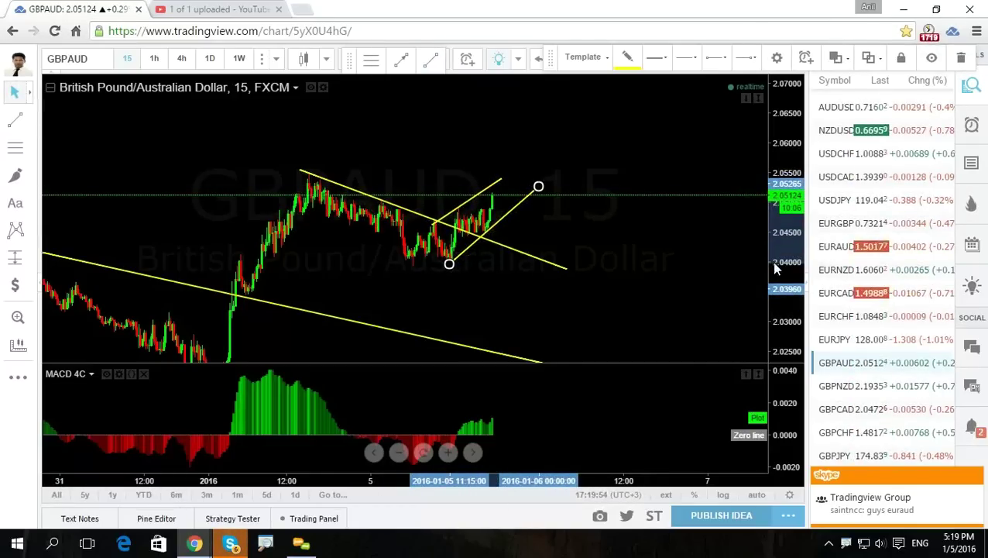
{"action": "scroll", "coordinate": [662, 246], "scroll_direction": "up", "scroll_amount": 2}
{"action": "scroll", "coordinate": [662, 247], "scroll_direction": "up", "scroll_amount": 3}
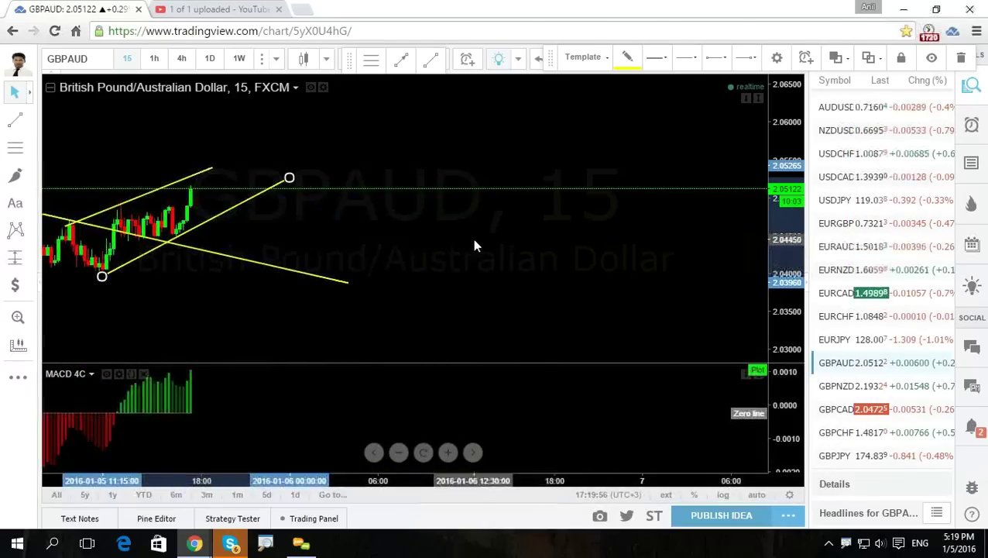
{"action": "left_click", "coordinate": [434, 232]}
Extend the upper channel line's end slightly to the right.
{"action": "left_click", "coordinate": [377, 221]}
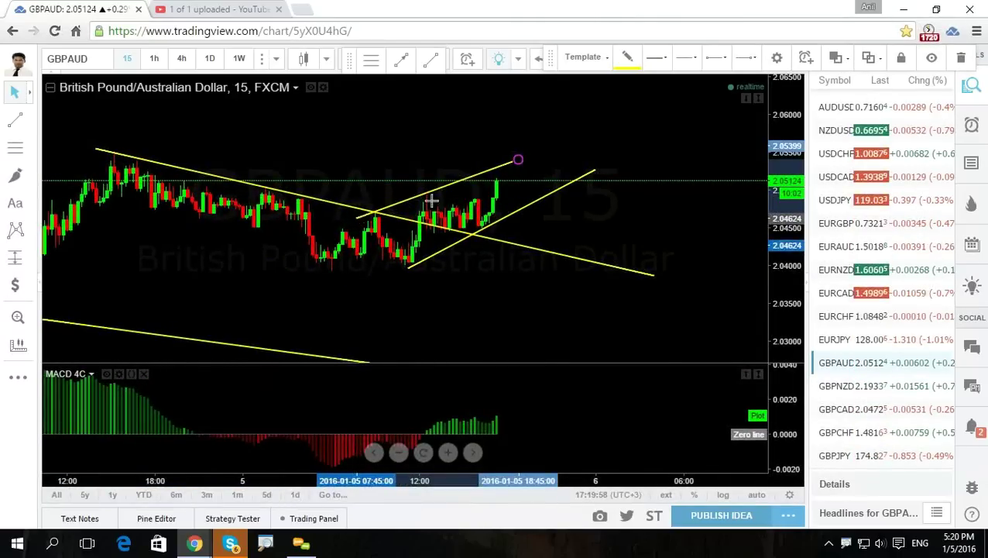
{"action": "left_click_drag", "start_coordinate": [517, 159], "coordinate": [526, 161]}
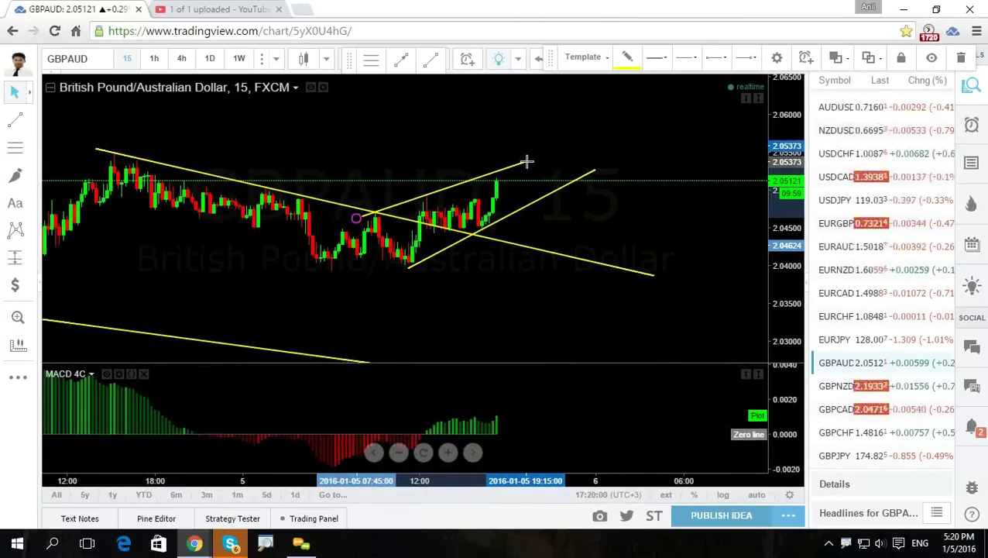
{"action": "left_click", "coordinate": [629, 228]}
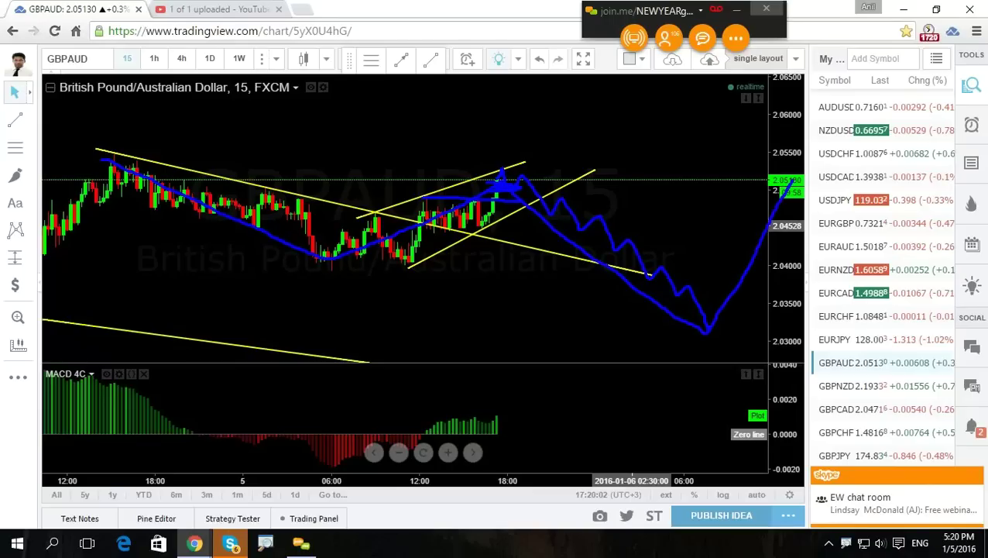
Sketch an upward projected path, then clear the freehand annotations and zoom out.
{"action": "left_click_drag", "start_coordinate": [798, 180], "coordinate": [873, 65]}
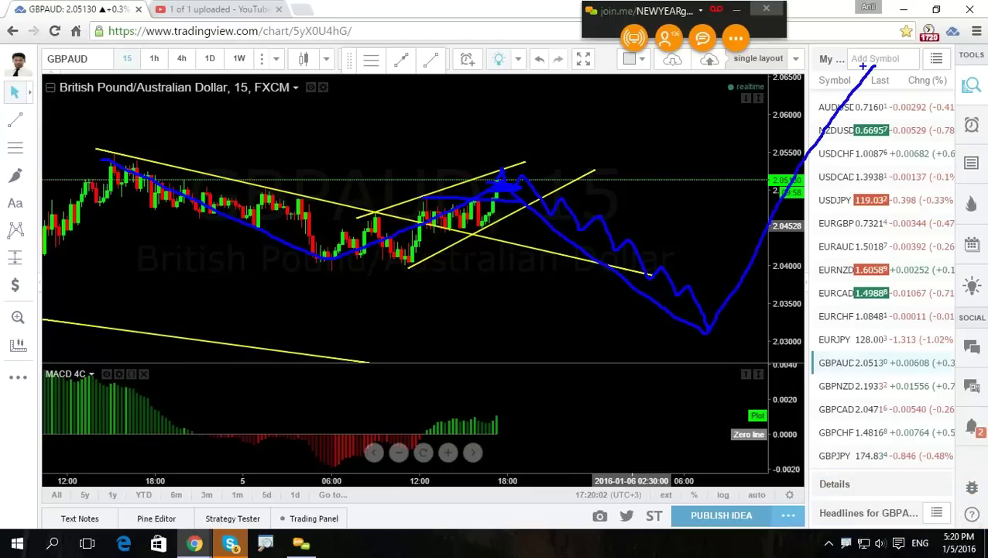
{"action": "key", "text": "Escape"}
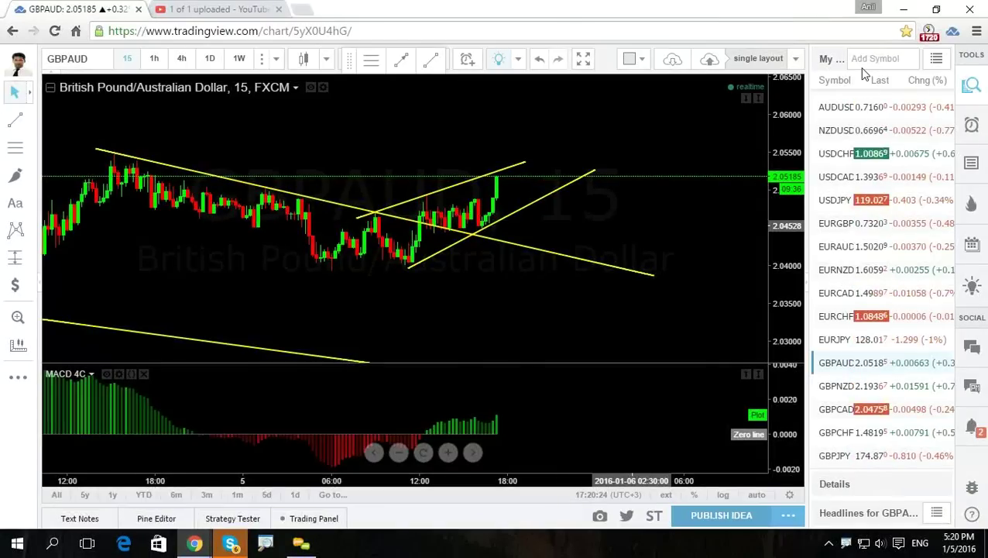
{"action": "scroll", "coordinate": [339, 136], "scroll_direction": "down", "scroll_amount": 1}
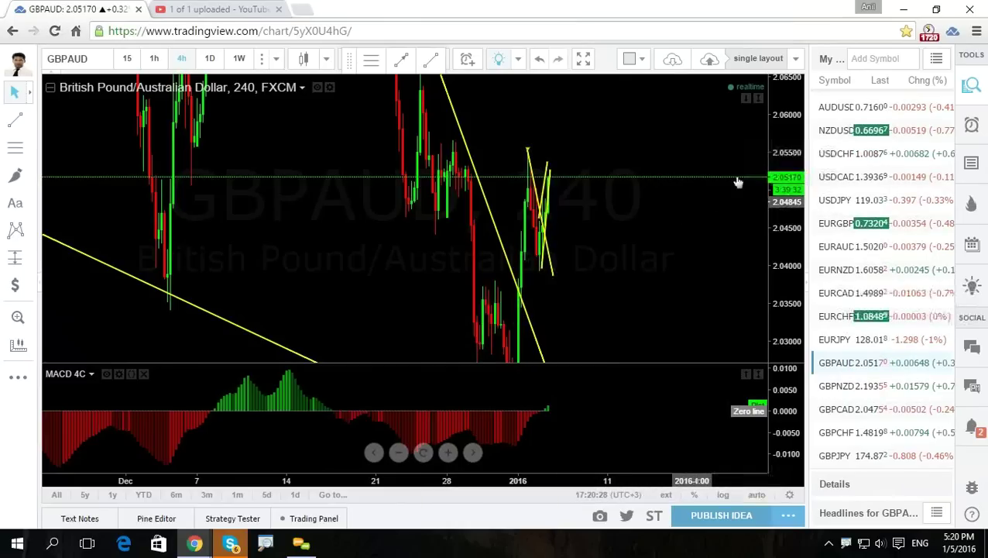
Rescale the 4-hour chart, then switch GBPAUD to 1-hour (60) candles.
{"action": "left_click_drag", "start_coordinate": [784, 195], "coordinate": [784, 240]}
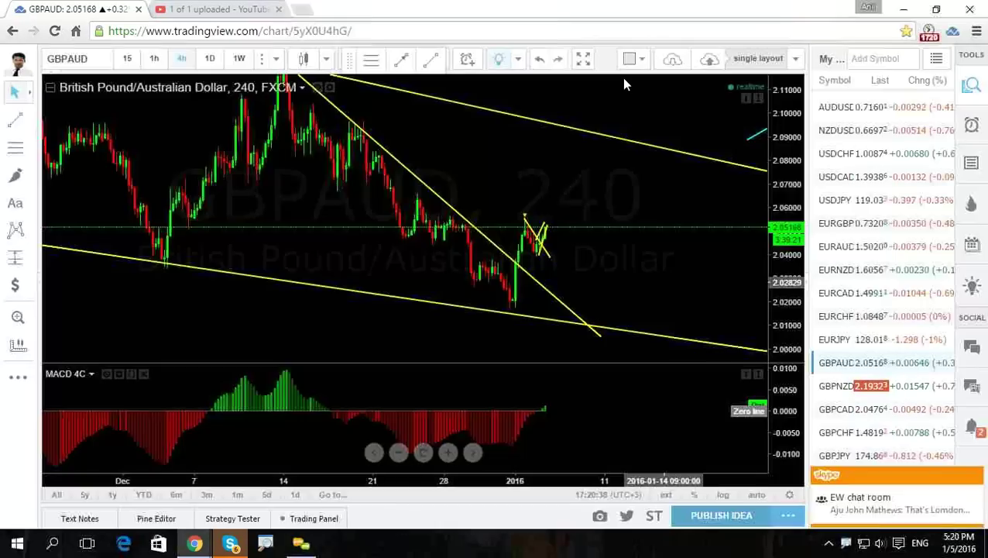
{"action": "left_click", "coordinate": [155, 58]}
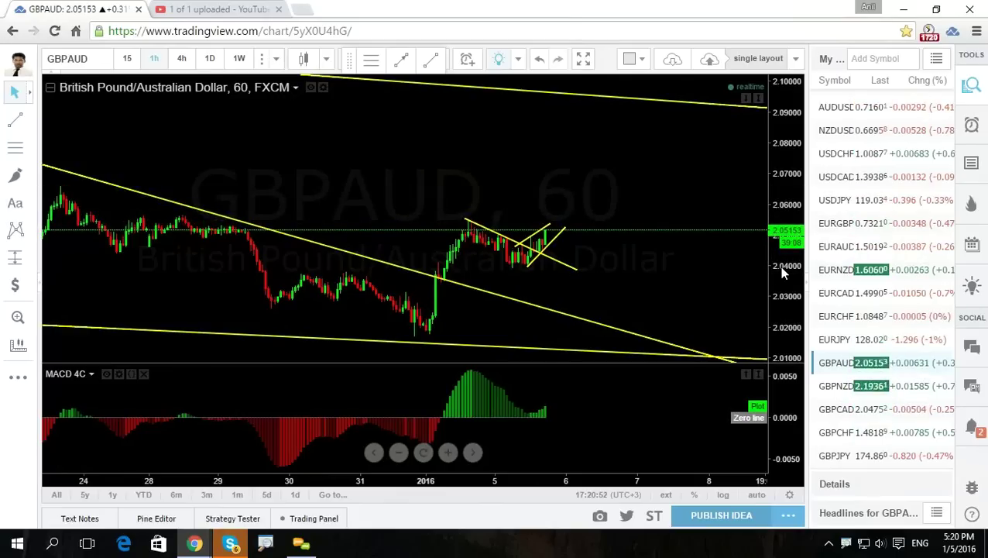
{"action": "scroll", "coordinate": [851, 224], "scroll_direction": "up", "scroll_amount": 2}
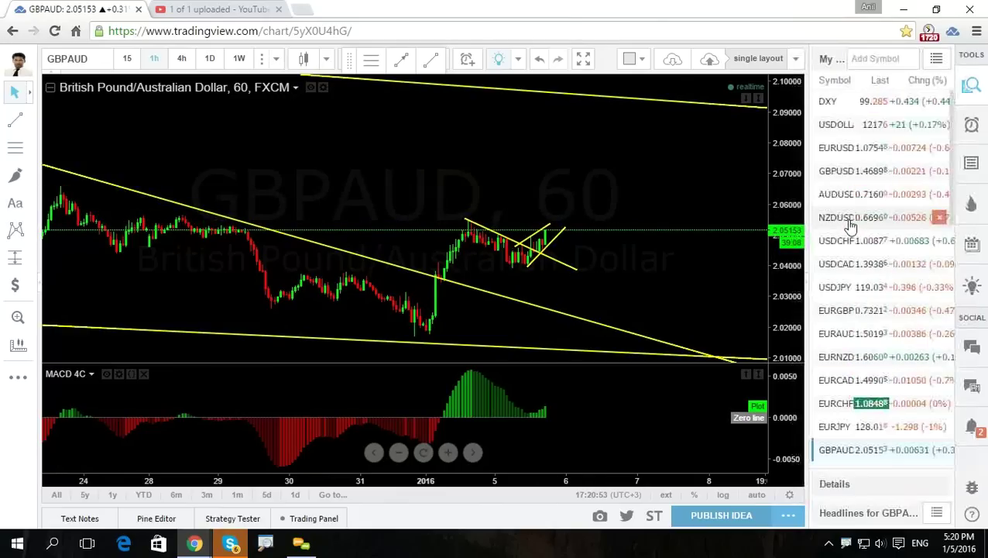
Load GBPUSD, centre January on the 4-hour chart, then view it on 1-hour candles.
{"action": "left_click", "coordinate": [841, 170]}
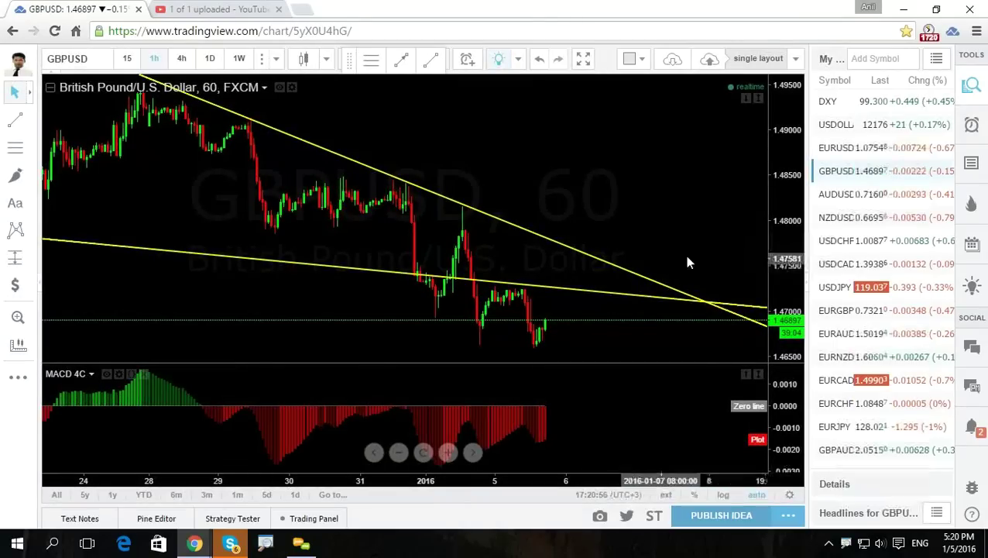
{"action": "left_click", "coordinate": [181, 58]}
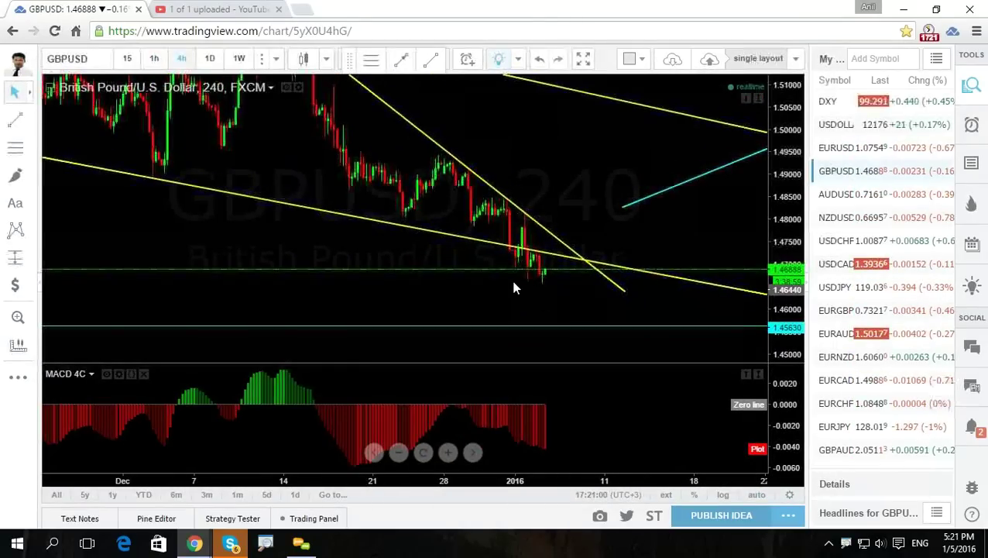
{"action": "left_click_drag", "start_coordinate": [588, 166], "coordinate": [508, 235]}
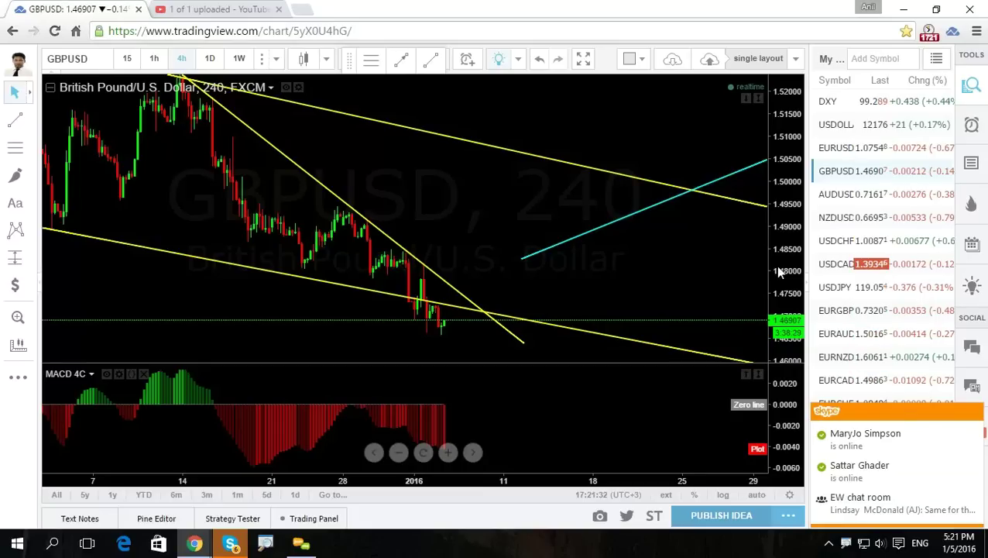
{"action": "left_click", "coordinate": [158, 59]}
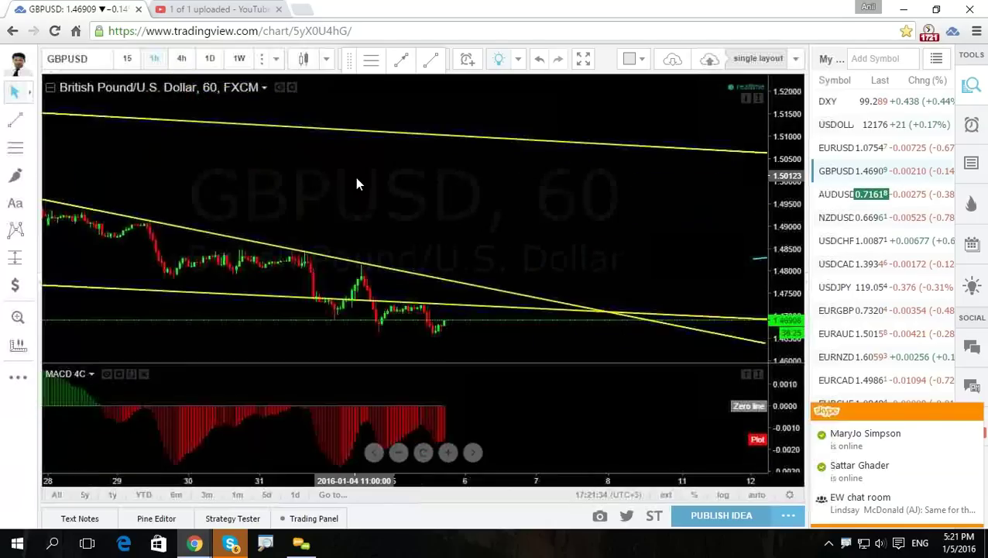
{"action": "scroll", "coordinate": [852, 255], "scroll_direction": "down", "scroll_amount": 2}
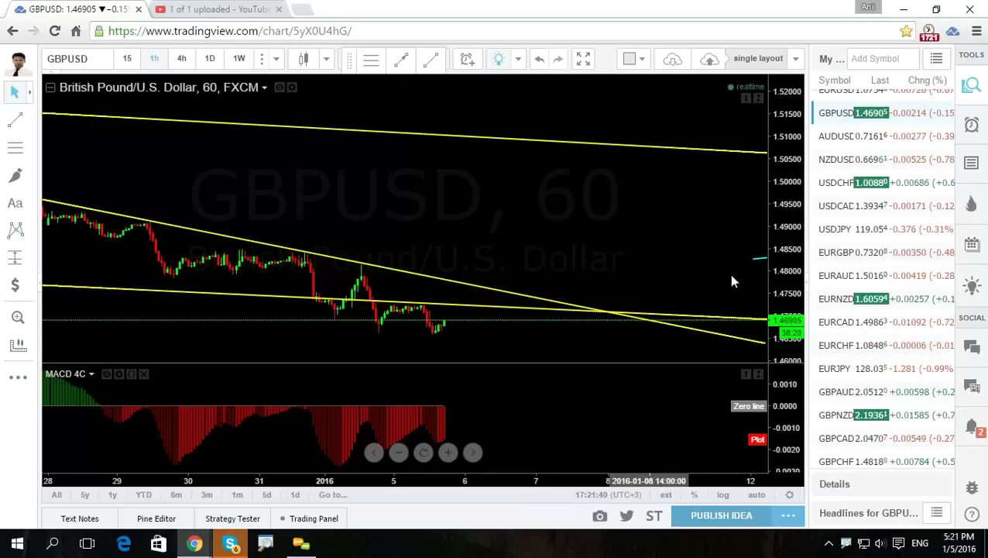
Load GBPAUD, compress its price scale, and switch to 15-minute candles with trendlines in view.
{"action": "left_click", "coordinate": [825, 397]}
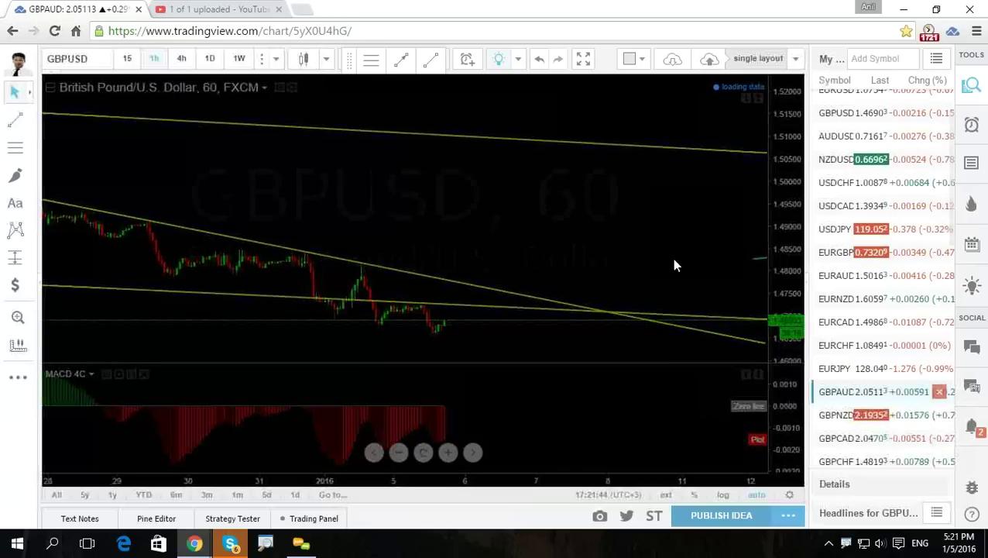
{"action": "left_click_drag", "start_coordinate": [773, 254], "coordinate": [773, 267]}
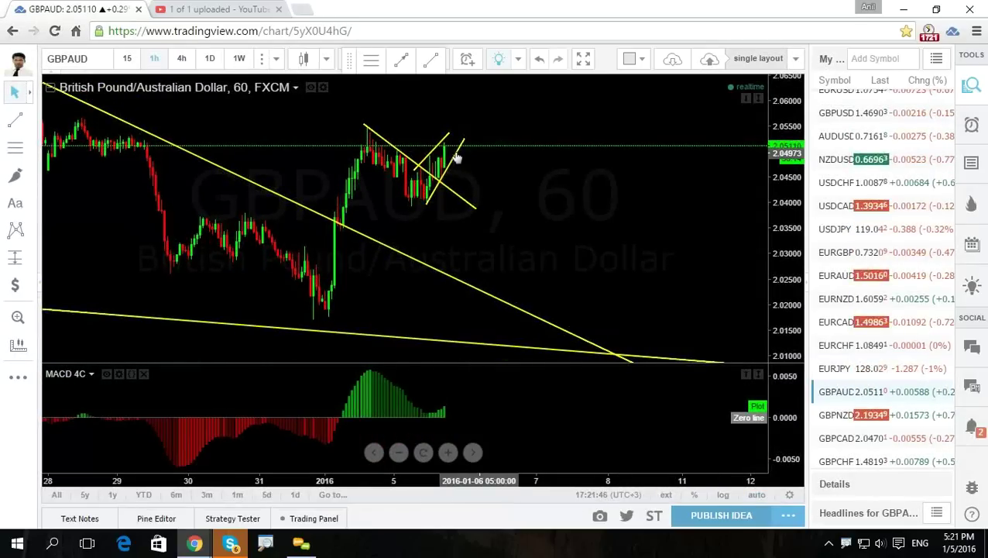
{"action": "left_click_drag", "start_coordinate": [559, 194], "coordinate": [448, 180]}
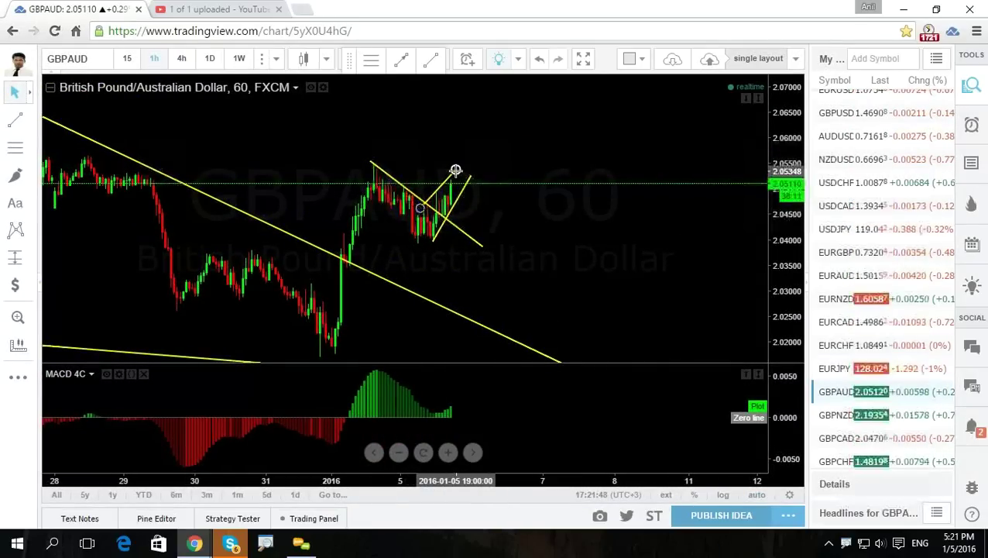
{"action": "left_click", "coordinate": [455, 170]}
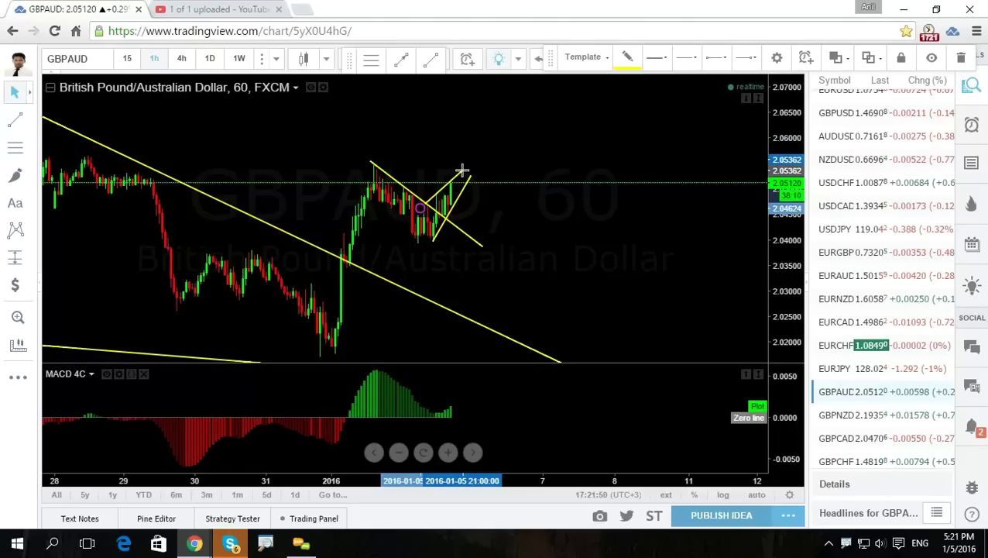
{"action": "left_click", "coordinate": [127, 58]}
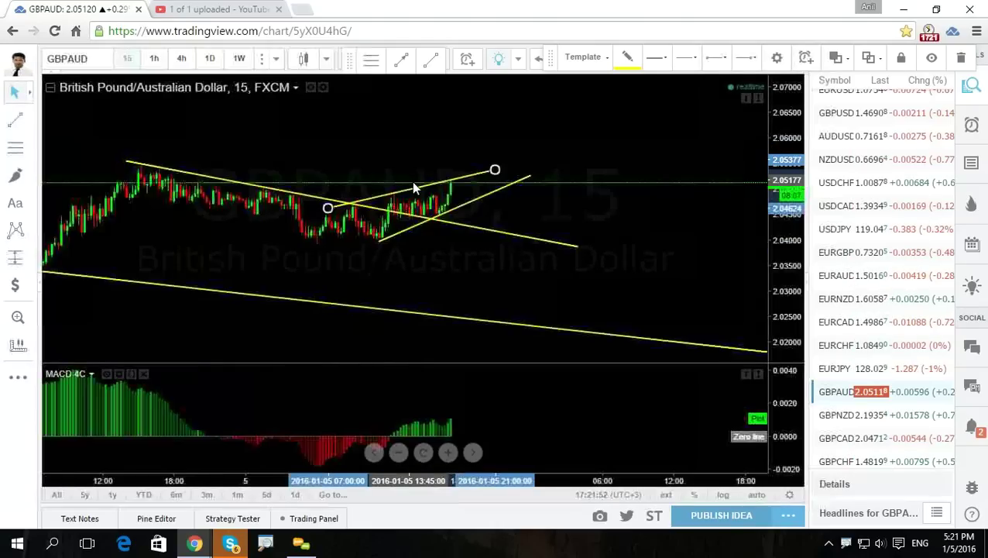
{"action": "left_click", "coordinate": [695, 232]}
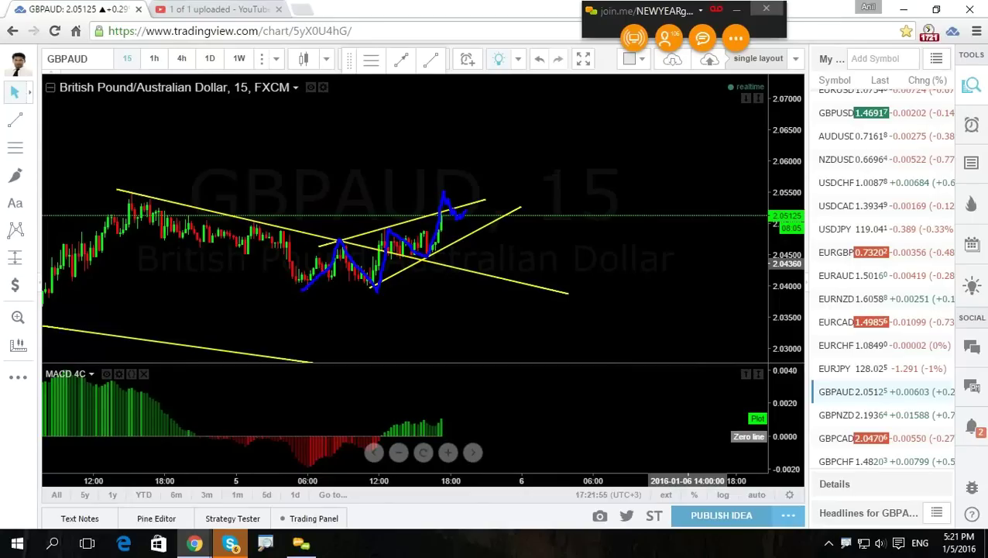
Sketch a blue projected price path over the GBPAUD chart, then erase it, keeping the yellow trendlines.
{"action": "left_click_drag", "start_coordinate": [465, 212], "coordinate": [481, 220]}
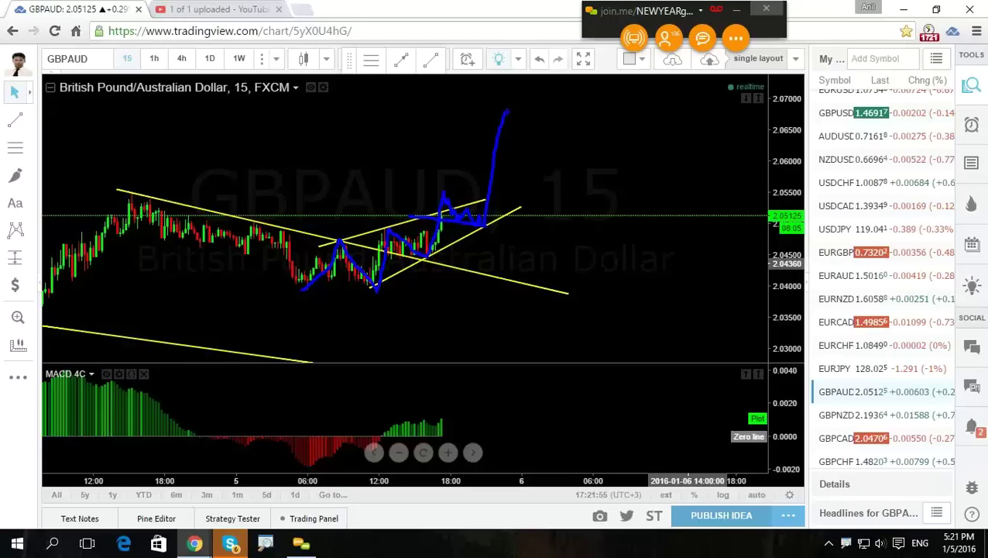
{"action": "key", "text": "Escape"}
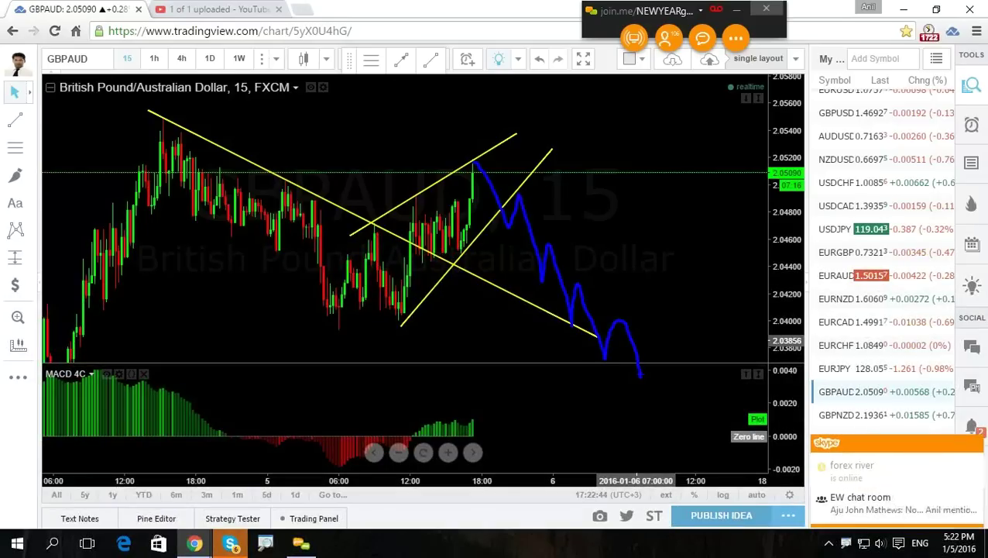
{"action": "key", "text": "ctrl+z"}
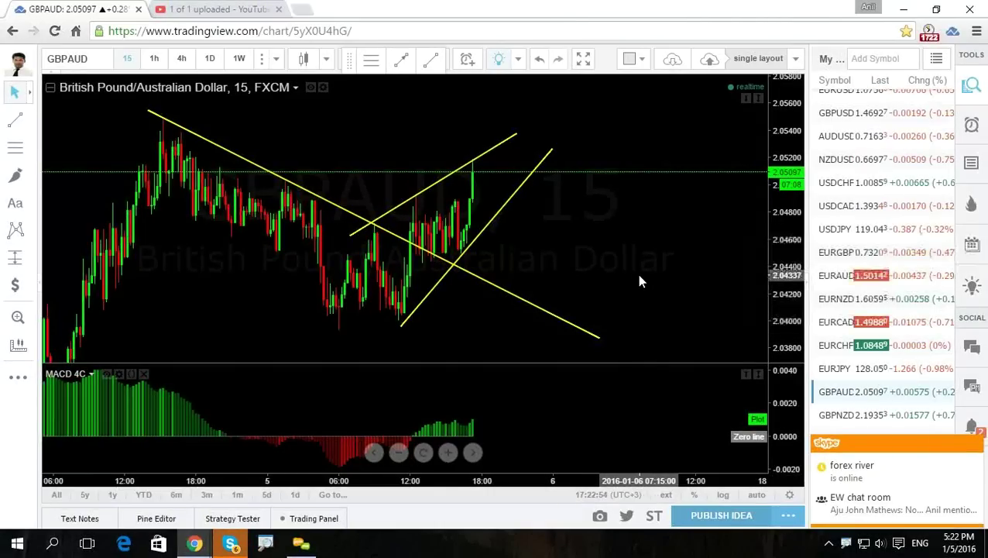
Zoom and stretch the GBPAUD 15m price scale to reframe the chart, then switch to YouTube's upload page.
{"action": "scroll", "coordinate": [635, 271], "scroll_direction": "up", "scroll_amount": 1}
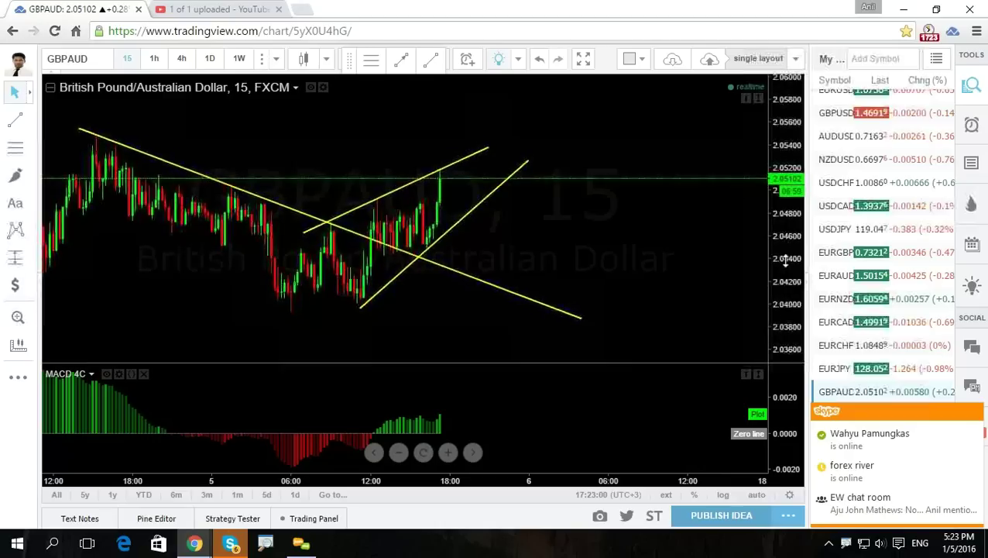
{"action": "left_click_drag", "start_coordinate": [643, 248], "coordinate": [651, 277]}
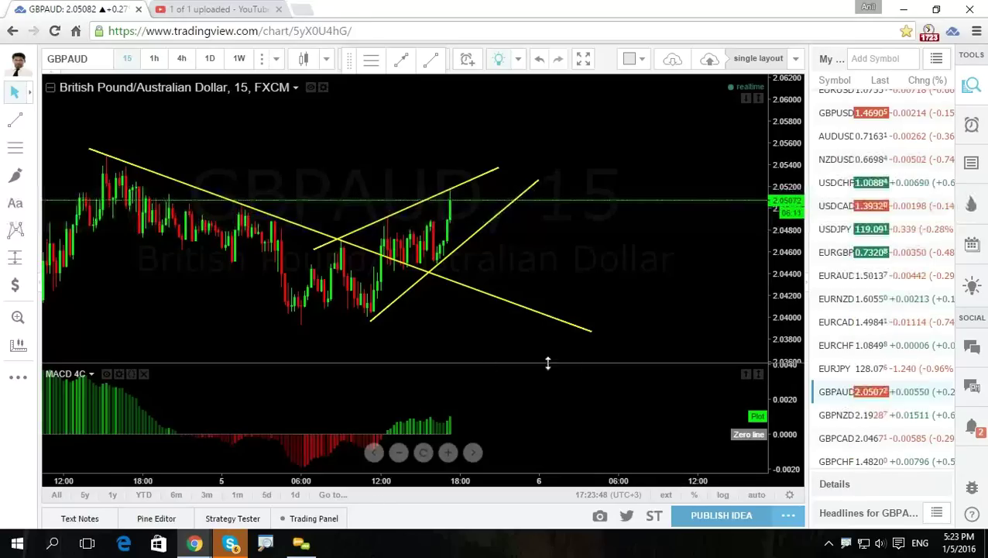
{"action": "left_click", "coordinate": [213, 9]}
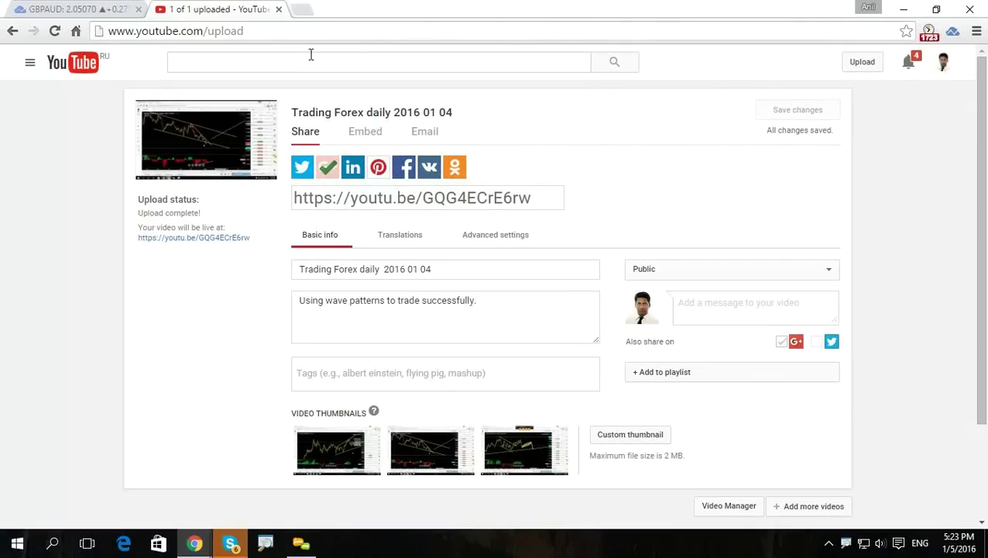
Go back to the YouTube channel home page and copy its web address.
{"action": "left_click", "coordinate": [12, 31]}
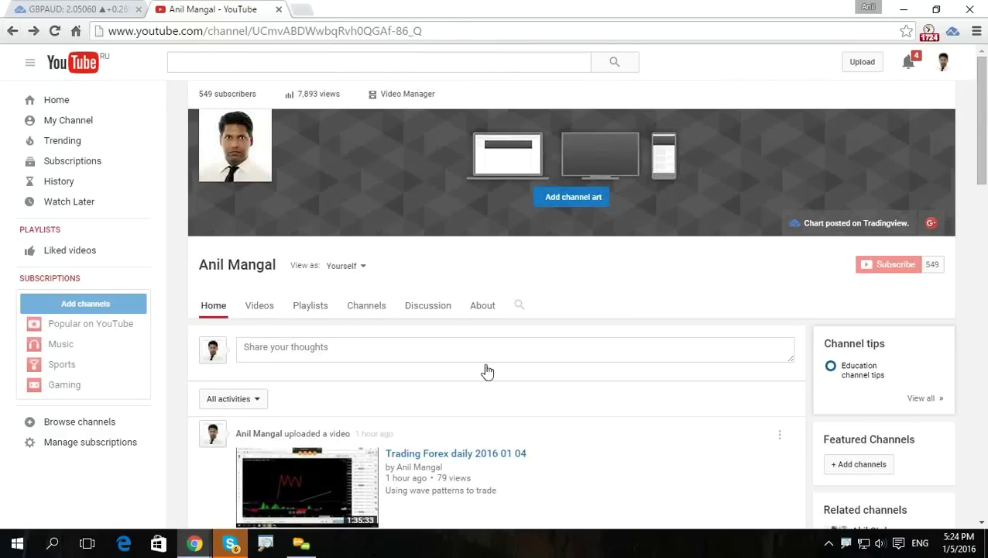
{"action": "scroll", "coordinate": [486, 372], "scroll_direction": "down", "scroll_amount": 15}
{"action": "scroll", "coordinate": [453, 209], "scroll_direction": "up", "scroll_amount": 15}
{"action": "left_click", "coordinate": [442, 31]}
{"action": "right_click", "coordinate": [447, 32]}
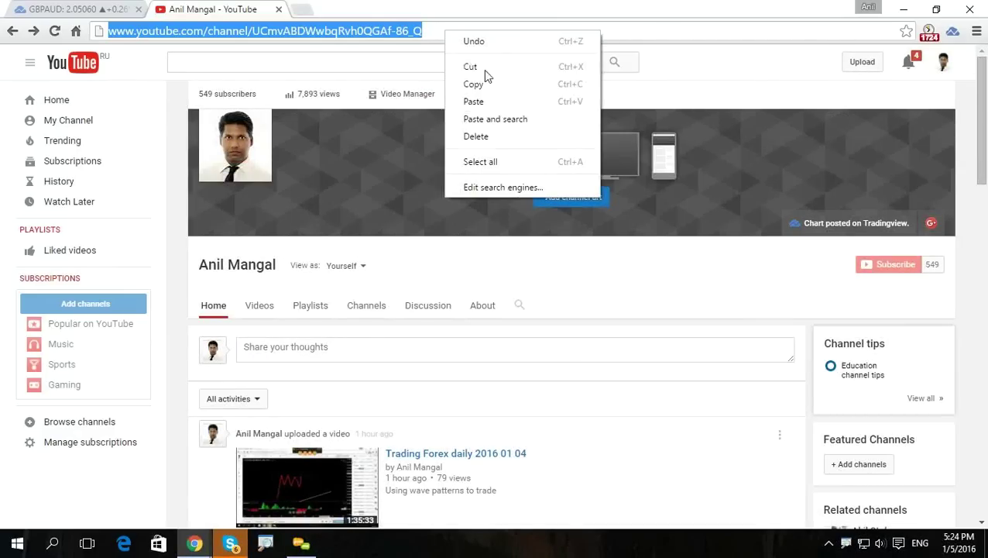
{"action": "left_click", "coordinate": [480, 82]}
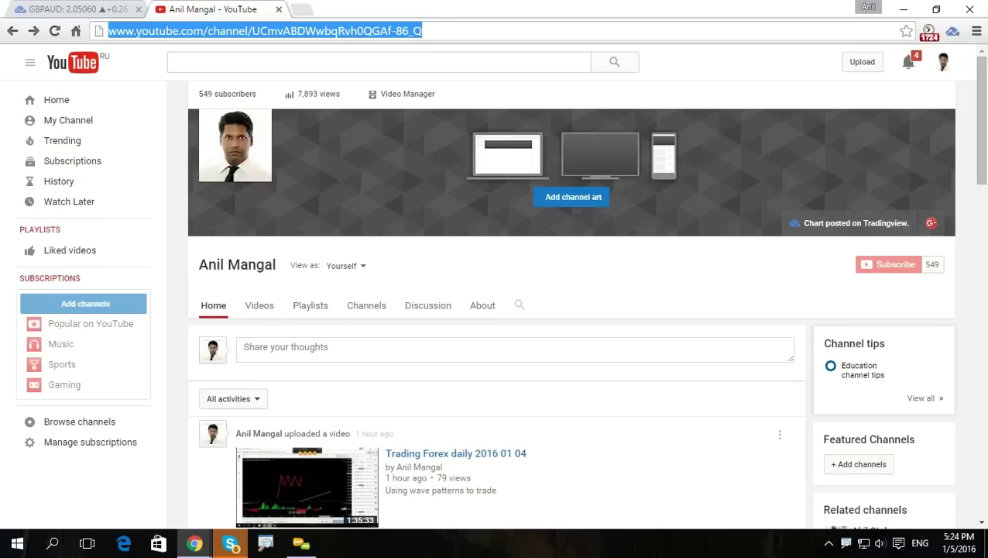
Scroll down through the channel's activity feed and back up to the top.
{"action": "key", "text": "alt+Tab"}
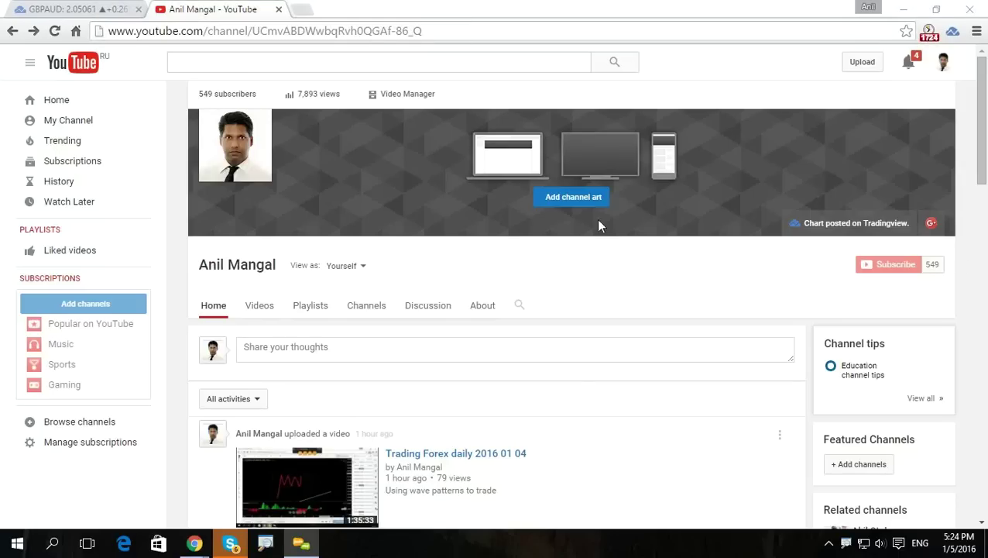
{"action": "scroll", "coordinate": [547, 353], "scroll_direction": "down", "scroll_amount": 6}
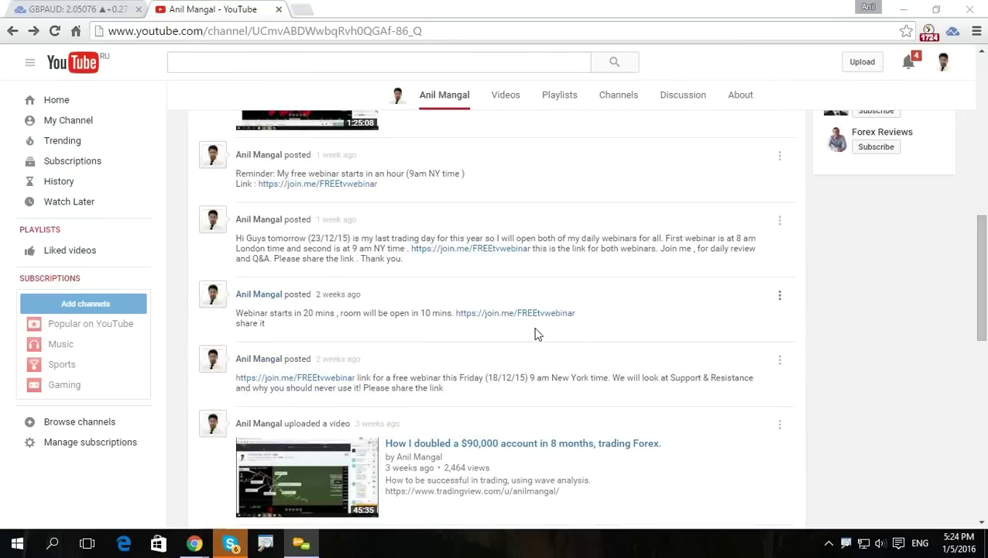
{"action": "scroll", "coordinate": [538, 334], "scroll_direction": "down", "scroll_amount": 3}
{"action": "scroll", "coordinate": [553, 326], "scroll_direction": "down", "scroll_amount": 3}
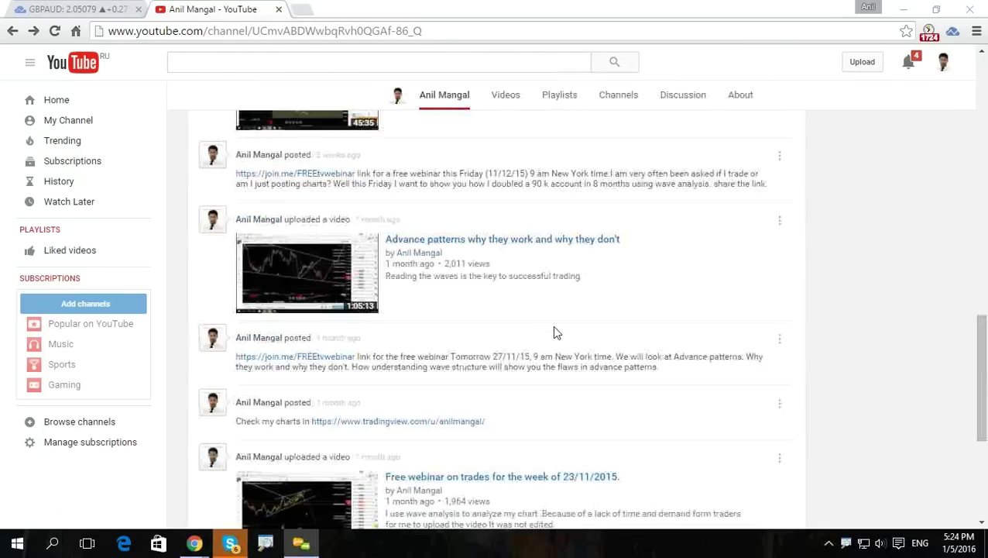
{"action": "scroll", "coordinate": [553, 327], "scroll_direction": "down", "scroll_amount": 2}
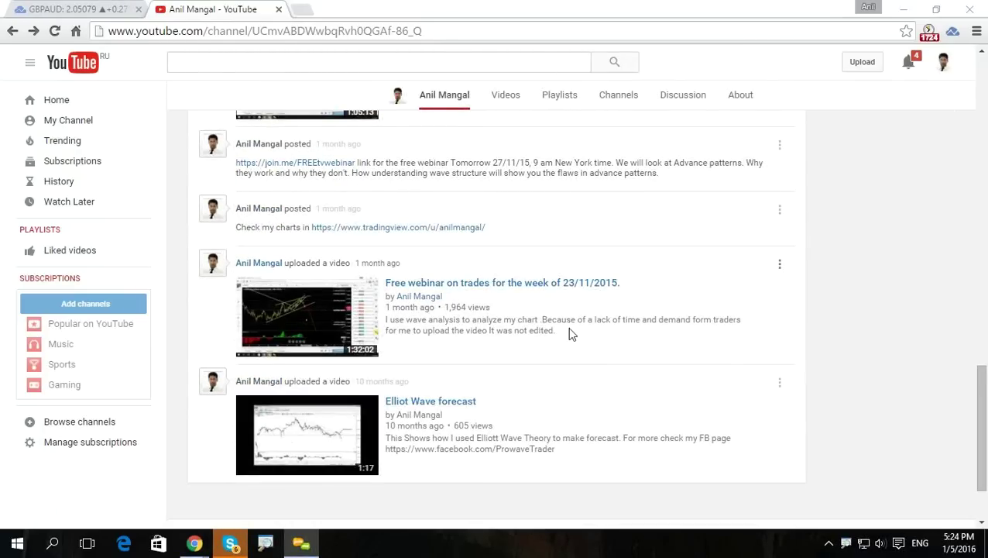
{"action": "scroll", "coordinate": [590, 330], "scroll_direction": "up", "scroll_amount": 3}
{"action": "scroll", "coordinate": [604, 336], "scroll_direction": "up", "scroll_amount": 7}
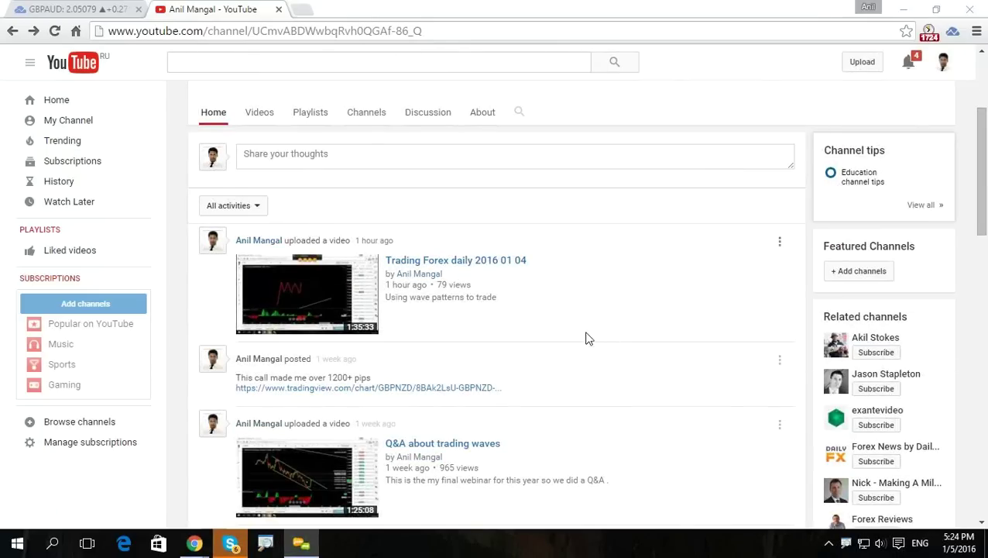
{"action": "scroll", "coordinate": [397, 213], "scroll_direction": "up", "scroll_amount": 3}
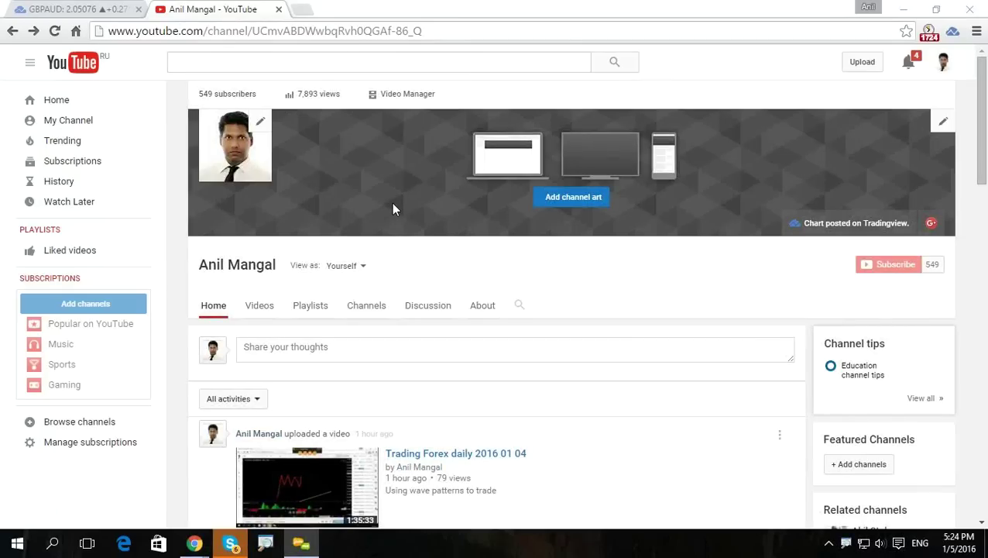